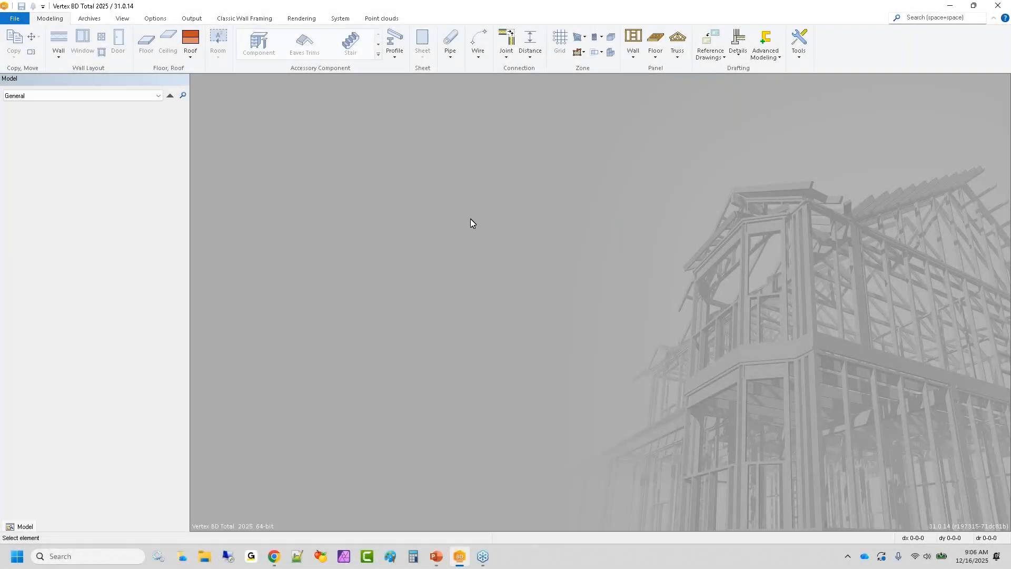
Step: Create a new building with the ID WallsClassic based on template-classic, and accept its default project data
{"action": "left_click", "coordinate": [15, 19]}
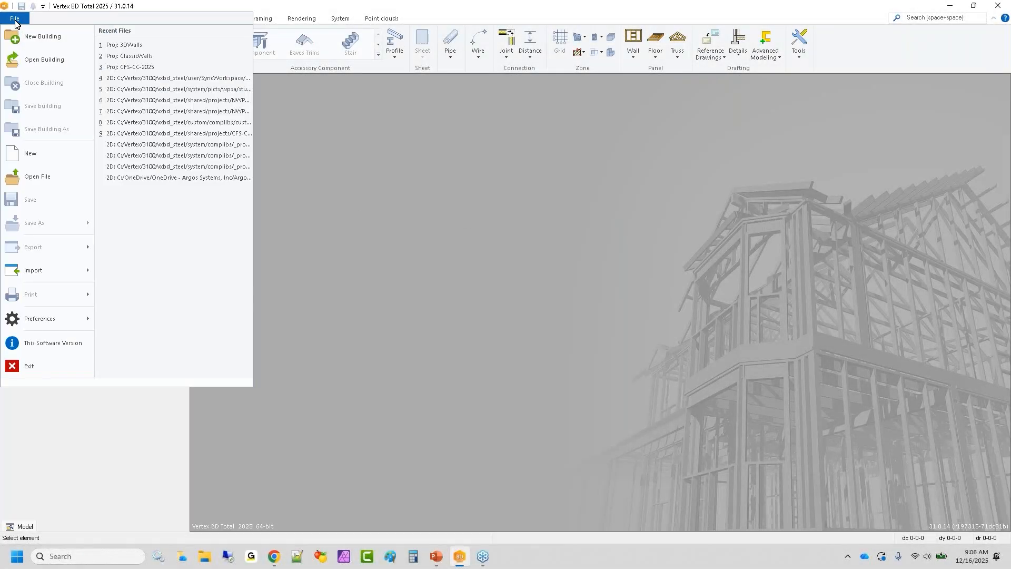
{"action": "left_click", "coordinate": [17, 32]}
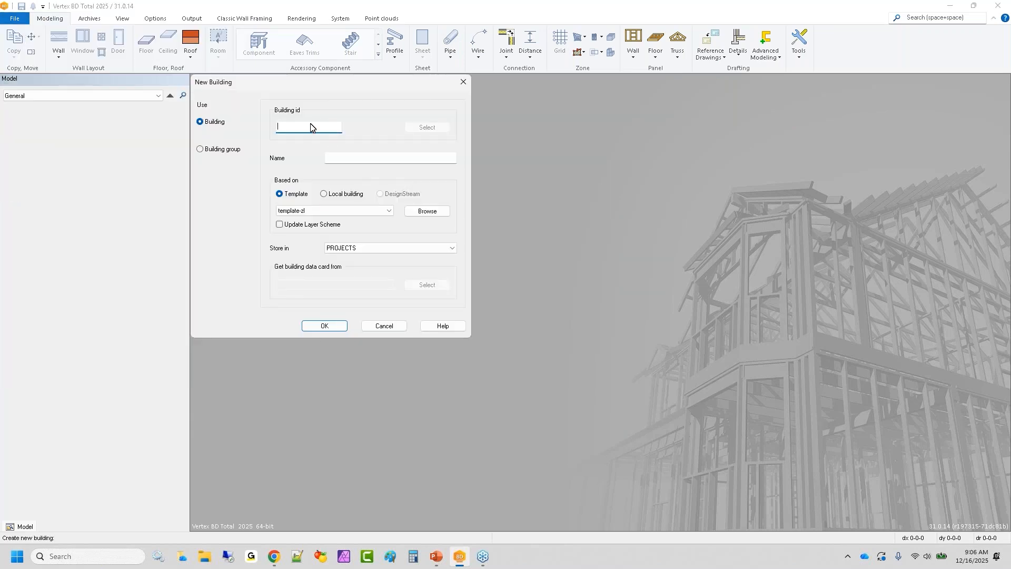
{"action": "left_click", "coordinate": [327, 213]}
{"action": "left_click", "coordinate": [327, 220]}
{"action": "left_click", "coordinate": [302, 128]}
{"action": "type", "text": "WallsClass"}
{"action": "key", "text": "Return"}
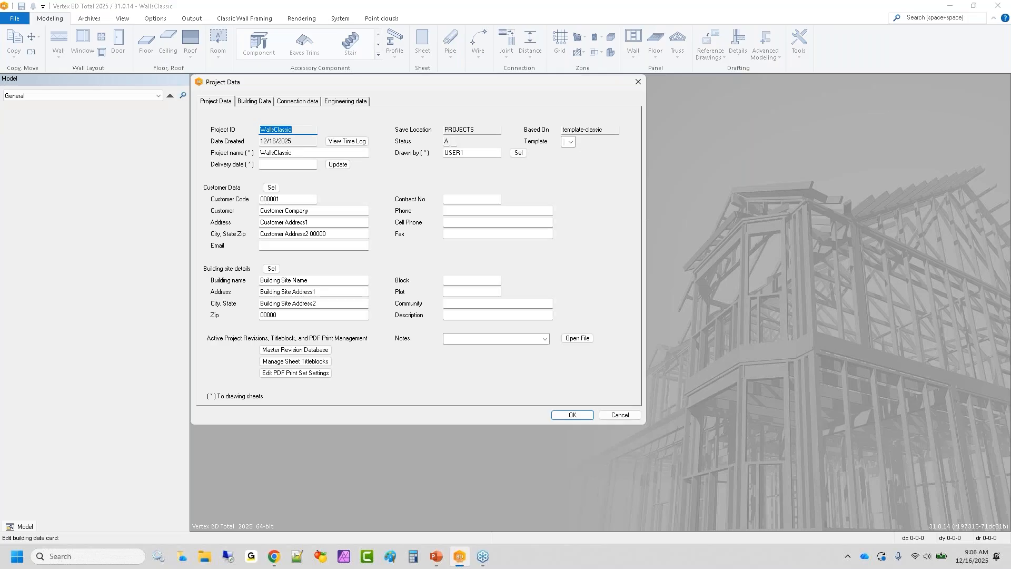
{"action": "key", "text": "Return"}
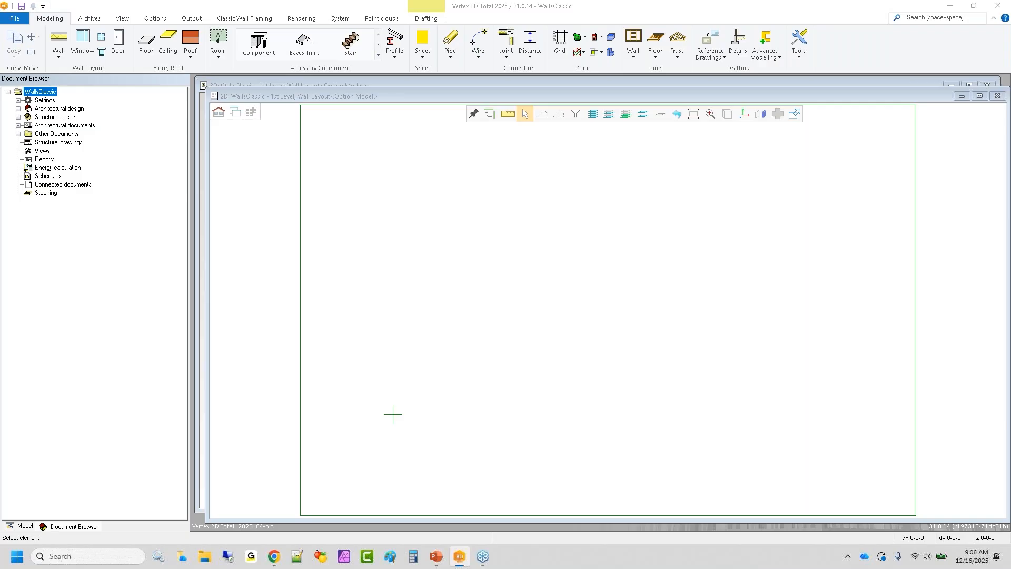
Step: Open the _Project Wall Library under the building libraries' Walls (Classic) architectural tools for editing
{"action": "left_click", "coordinate": [340, 18]}
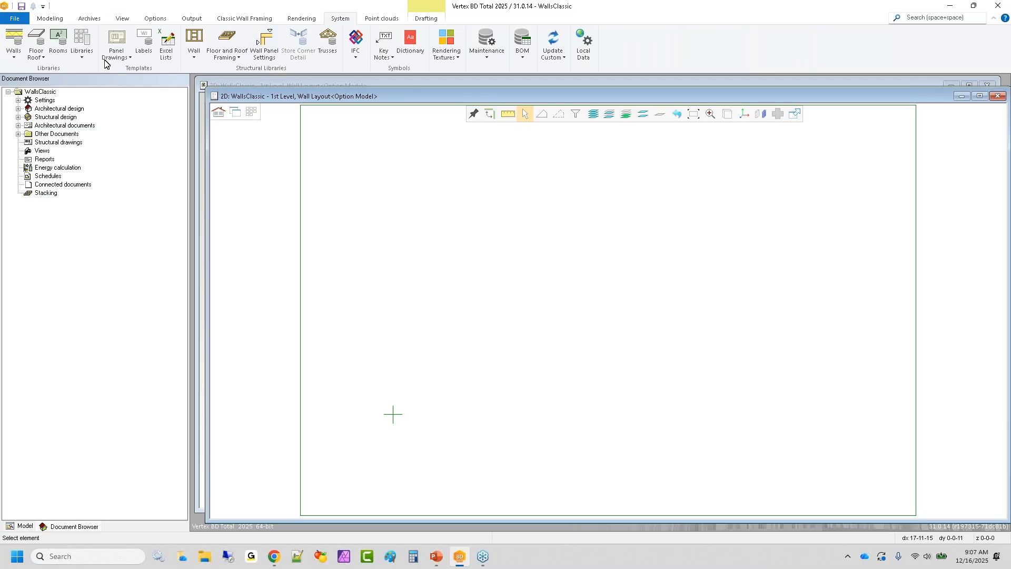
{"action": "left_click", "coordinate": [92, 47]}
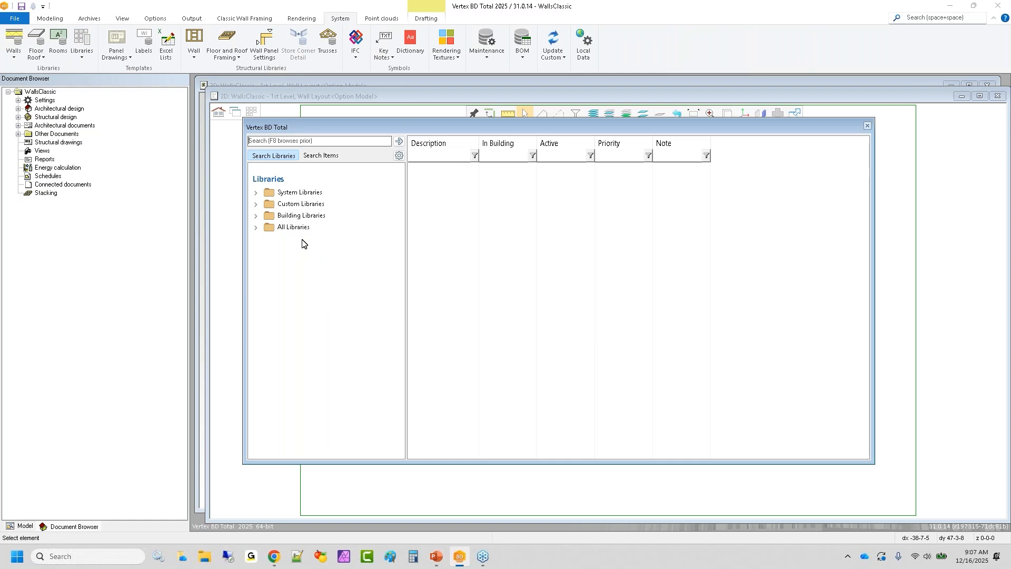
{"action": "double_click", "coordinate": [304, 217]}
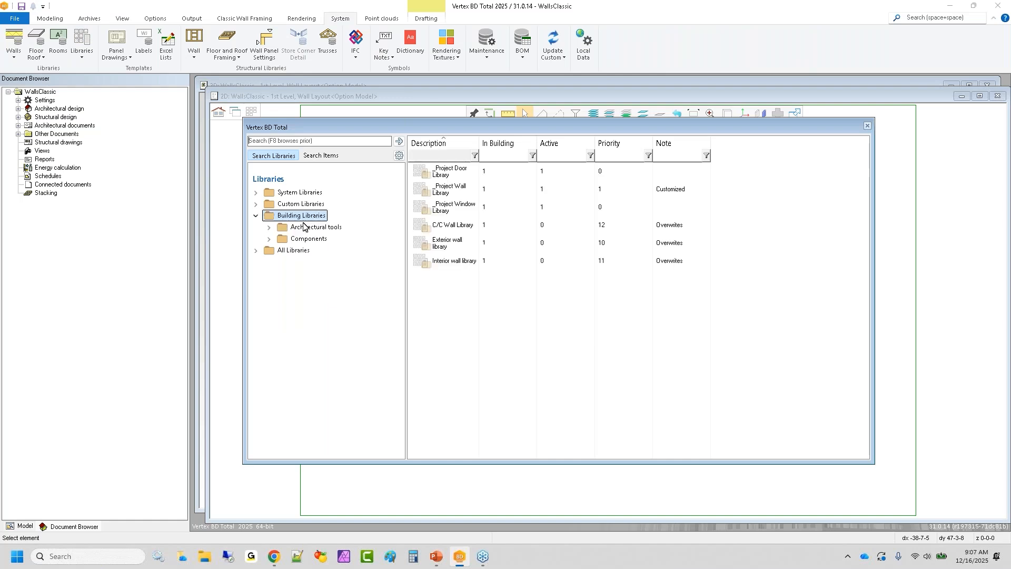
{"action": "double_click", "coordinate": [299, 227]}
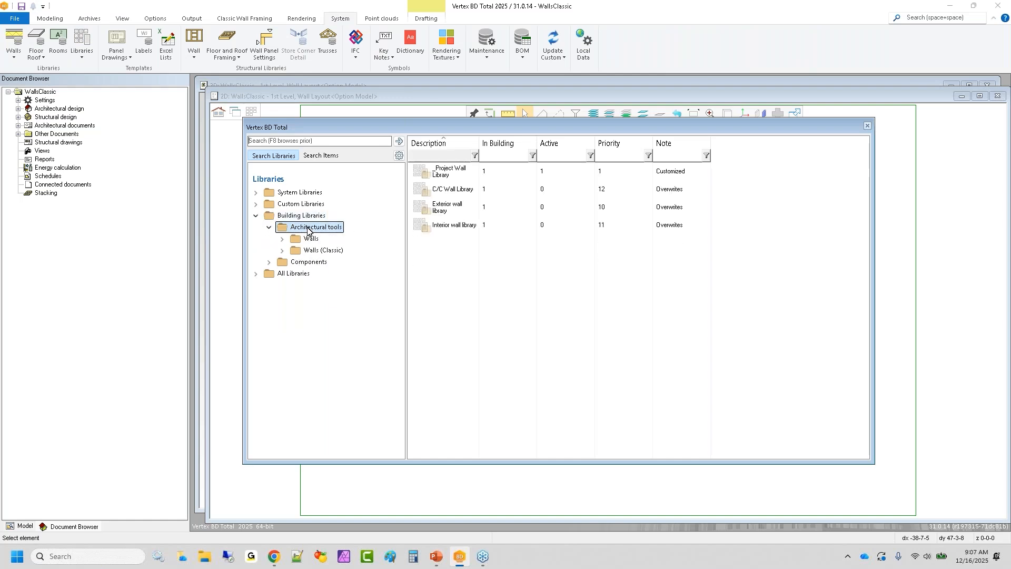
{"action": "double_click", "coordinate": [316, 251]}
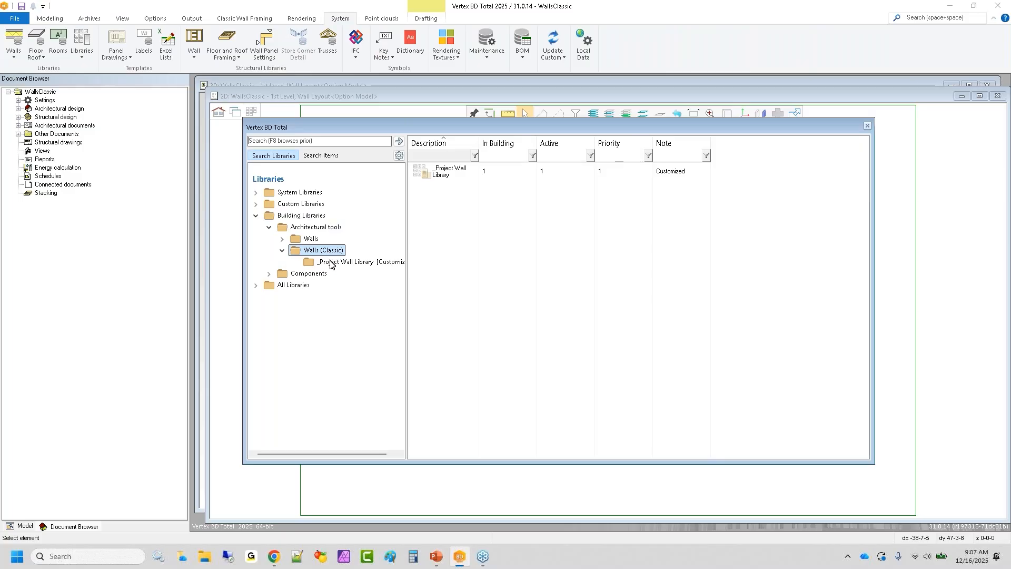
{"action": "left_click", "coordinate": [341, 263]}
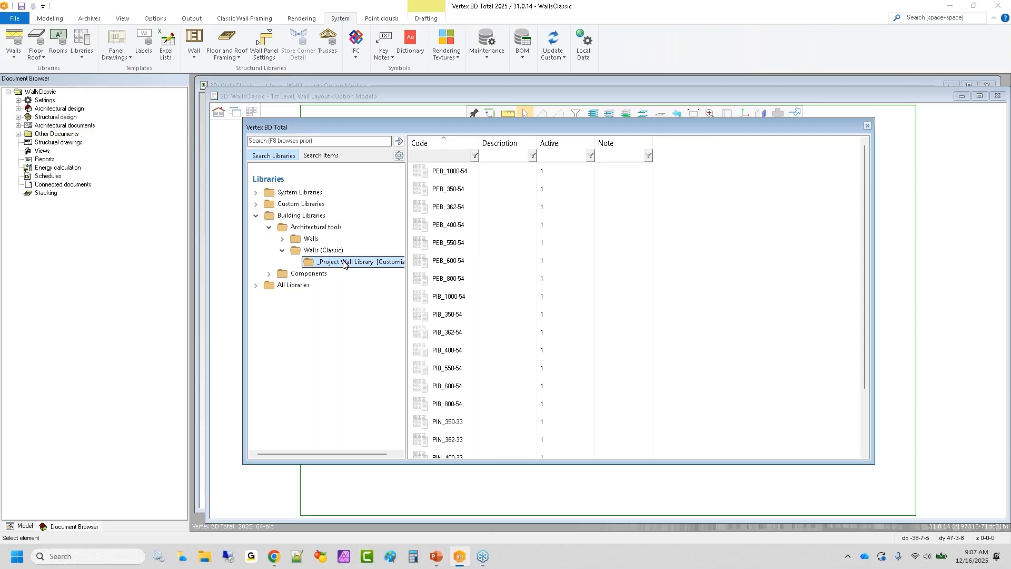
{"action": "right_click", "coordinate": [343, 263]}
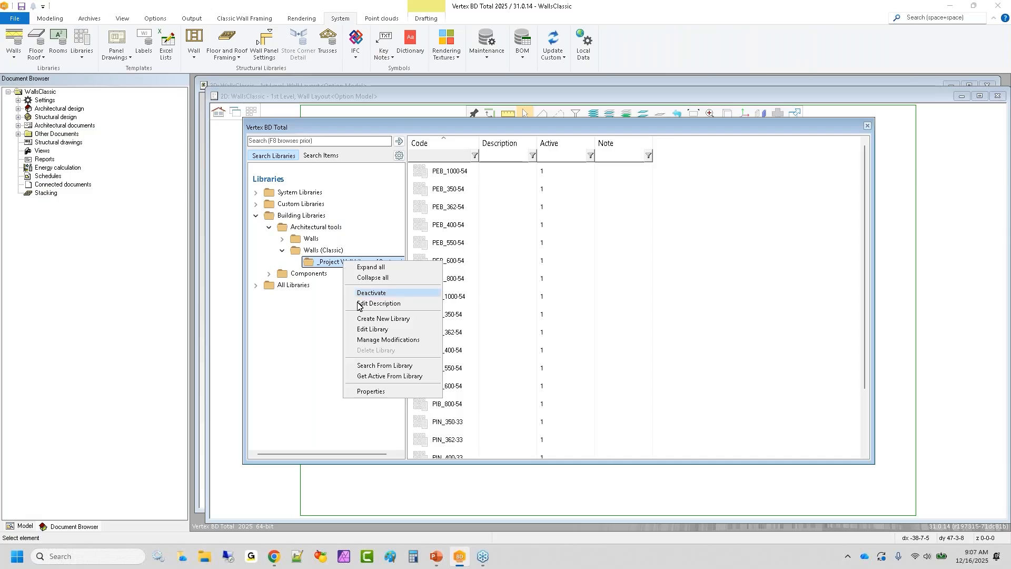
{"action": "left_click", "coordinate": [372, 329]}
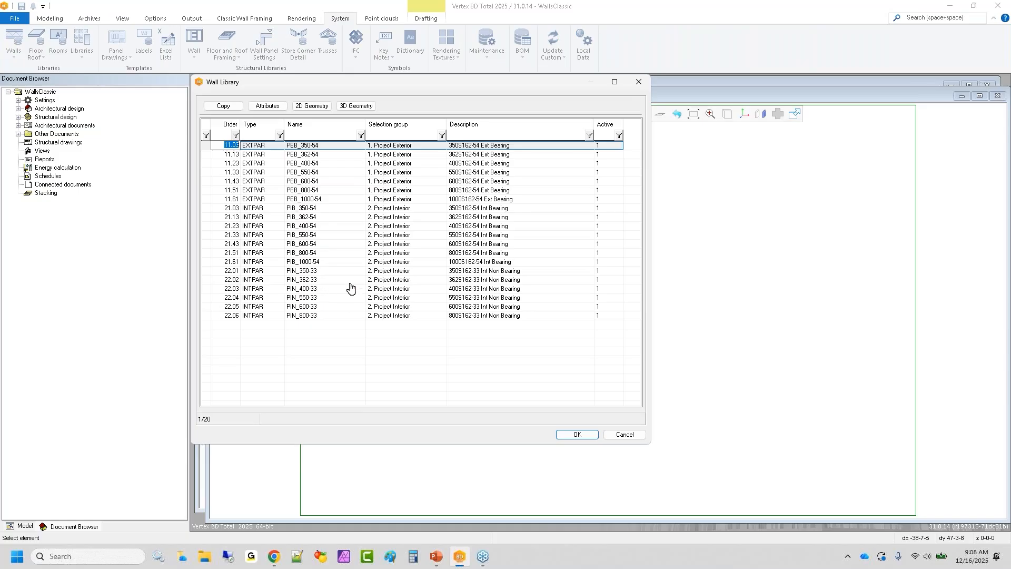
Step: Copy the PEB_400-54 exterior wall to a new library row named WALLA
{"action": "left_click", "coordinate": [323, 163]}
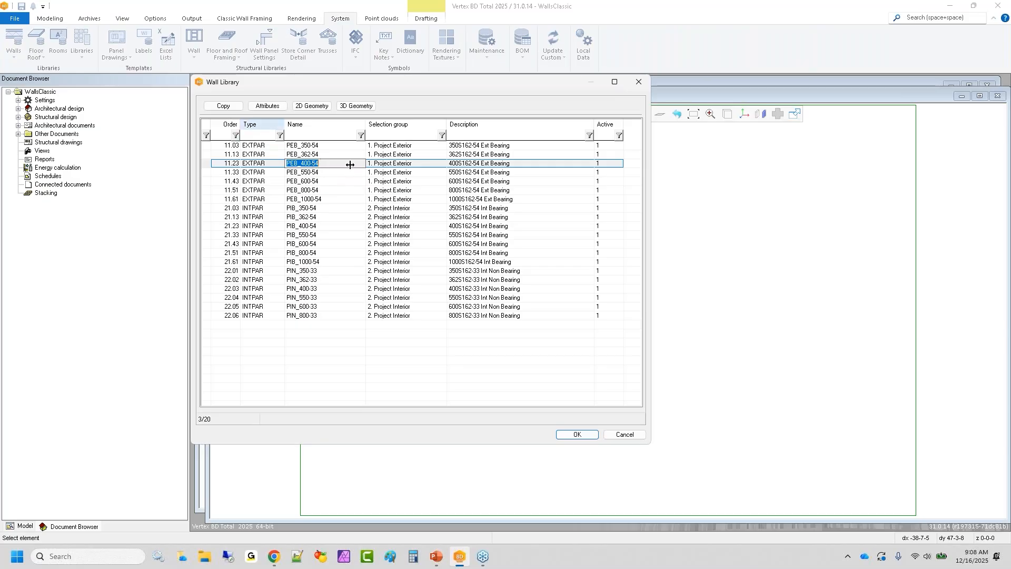
{"action": "left_click", "coordinate": [228, 107]}
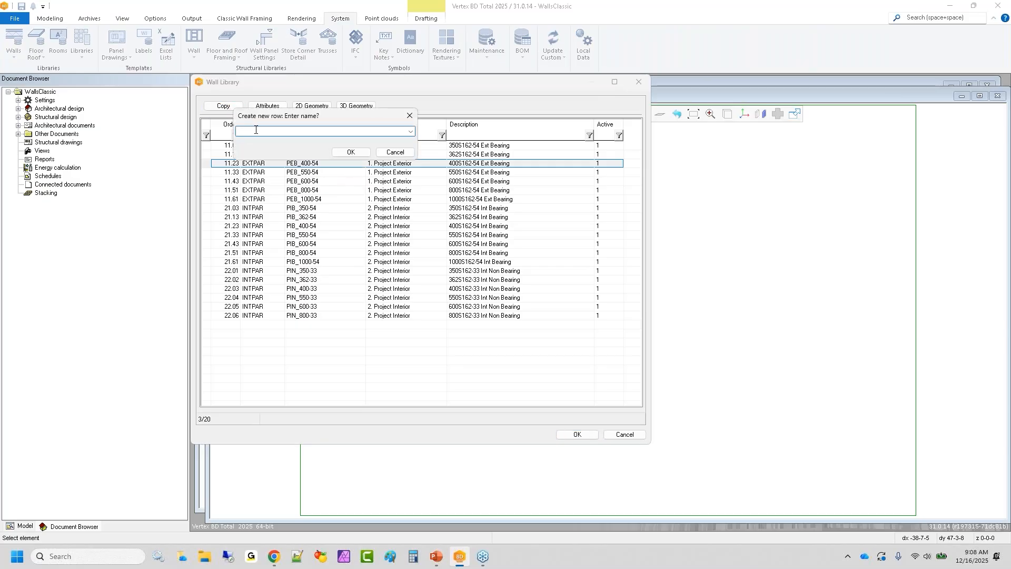
{"action": "type", "text": "WALL"}
{"action": "key", "text": "Return"}
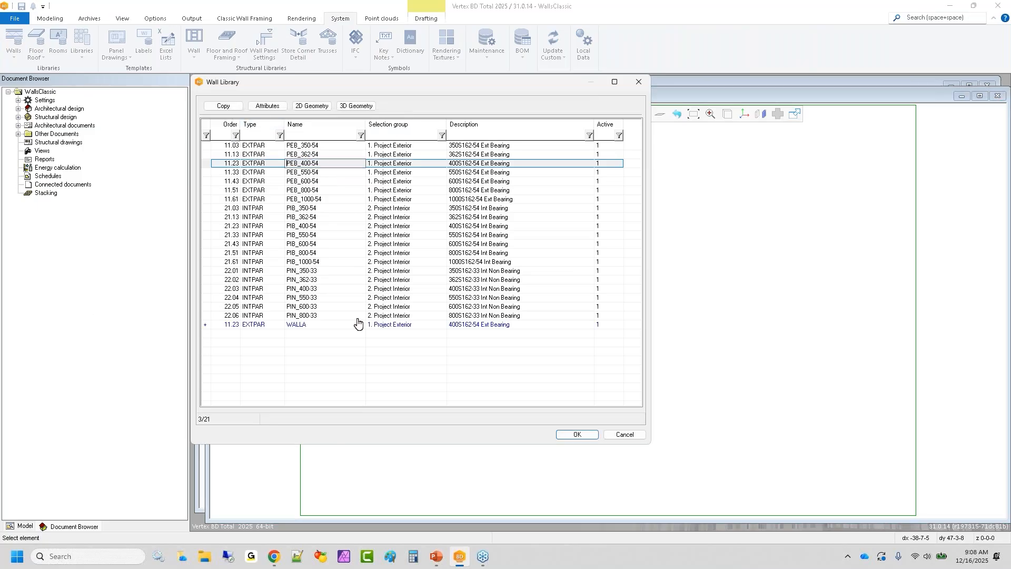
Step: Replace the description of the WALLA row with "Wall Type"
{"action": "left_click", "coordinate": [329, 325]}
{"action": "left_click", "coordinate": [516, 325]}
{"action": "left_click", "coordinate": [518, 325]}
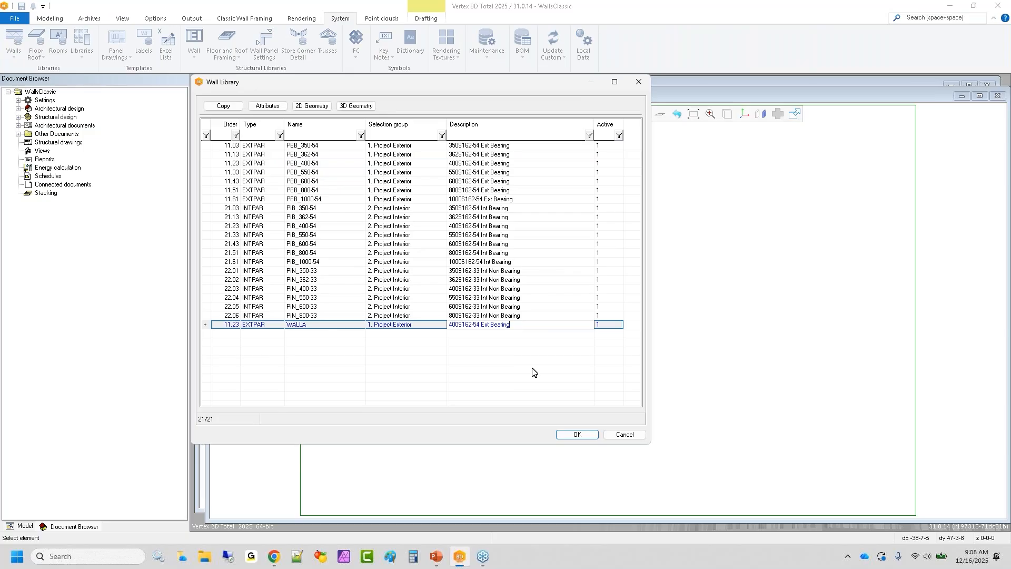
{"action": "key", "text": "BackSpace"}
{"action": "key", "text": "BackSpace"}
{"action": "key", "text": "BackSpace"}
{"action": "key", "text": "BackSpace"}
{"action": "key", "text": "BackSpace"}
{"action": "key", "text": "BackSpace"}
{"action": "key", "text": "BackSpace"}
{"action": "key", "text": "BackSpace"}
{"action": "key", "text": "BackSpace"}
{"action": "key", "text": "BackSpace"}
{"action": "key", "text": "BackSpace"}
{"action": "key", "text": "BackSpace"}
{"action": "key", "text": "BackSpace"}
{"action": "key", "text": "BackSpace"}
{"action": "key", "text": "BackSpace"}
{"action": "key", "text": "BackSpace"}
{"action": "key", "text": "BackSpace"}
{"action": "key", "text": "BackSpace"}
{"action": "key", "text": "BackSpace"}
{"action": "type", "text": "Wall Type"}
Step: In WALLA's attributes, set the number of studs to 2 and the stud spacing to 16
{"action": "left_click", "coordinate": [273, 106]}
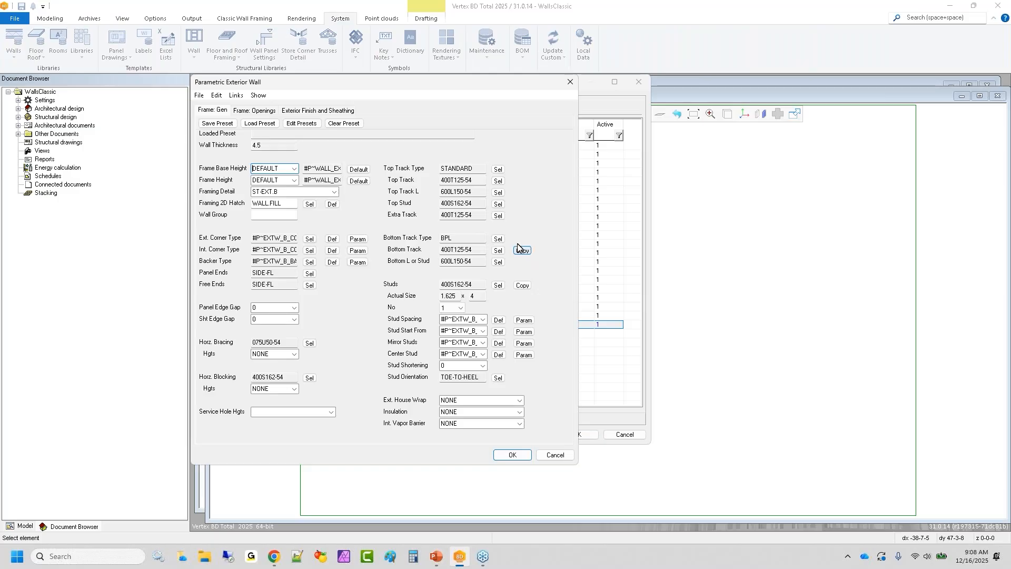
{"action": "left_click", "coordinate": [465, 309]}
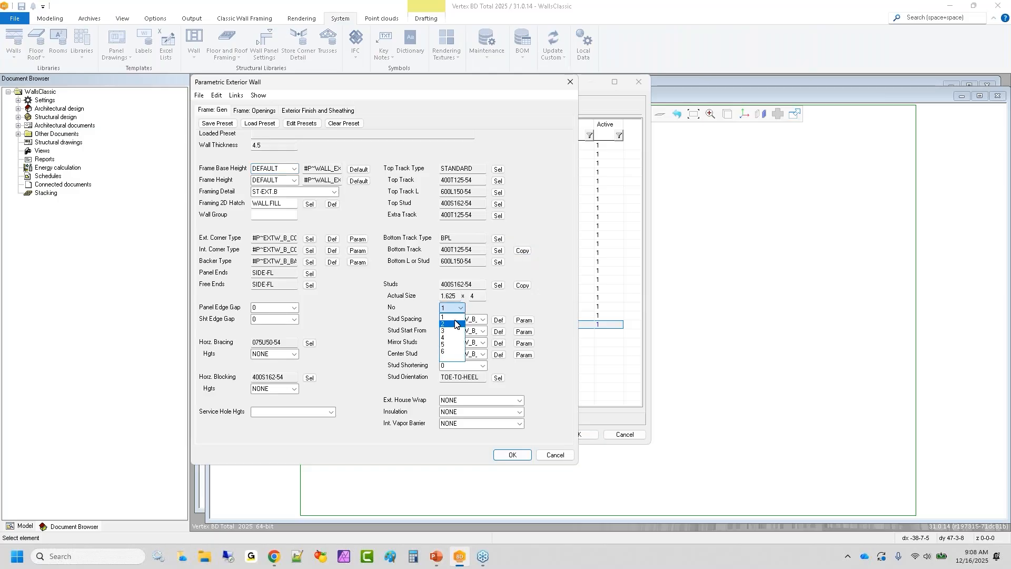
{"action": "left_click", "coordinate": [459, 328]}
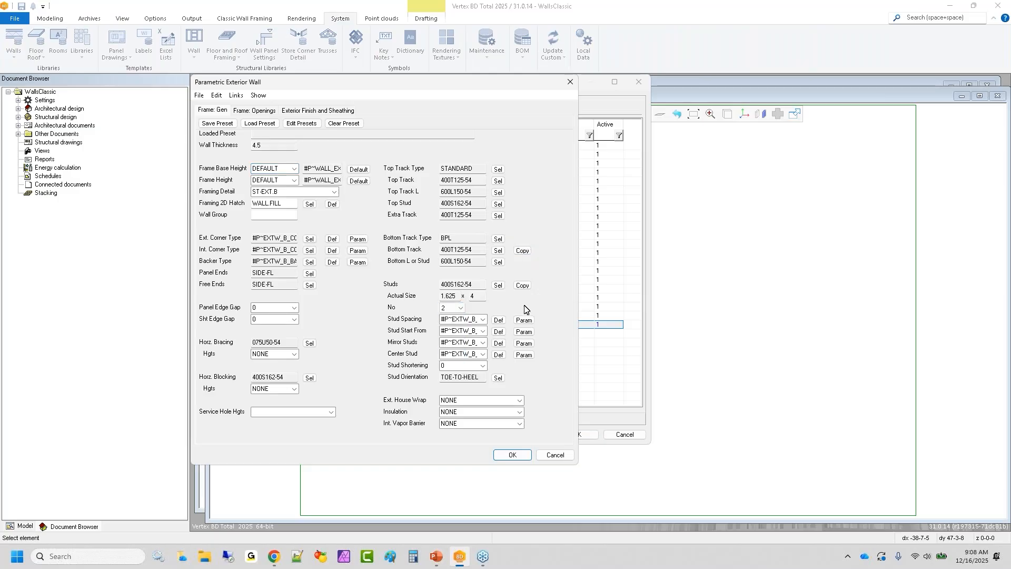
{"action": "left_click", "coordinate": [480, 320]}
{"action": "left_click", "coordinate": [483, 319]}
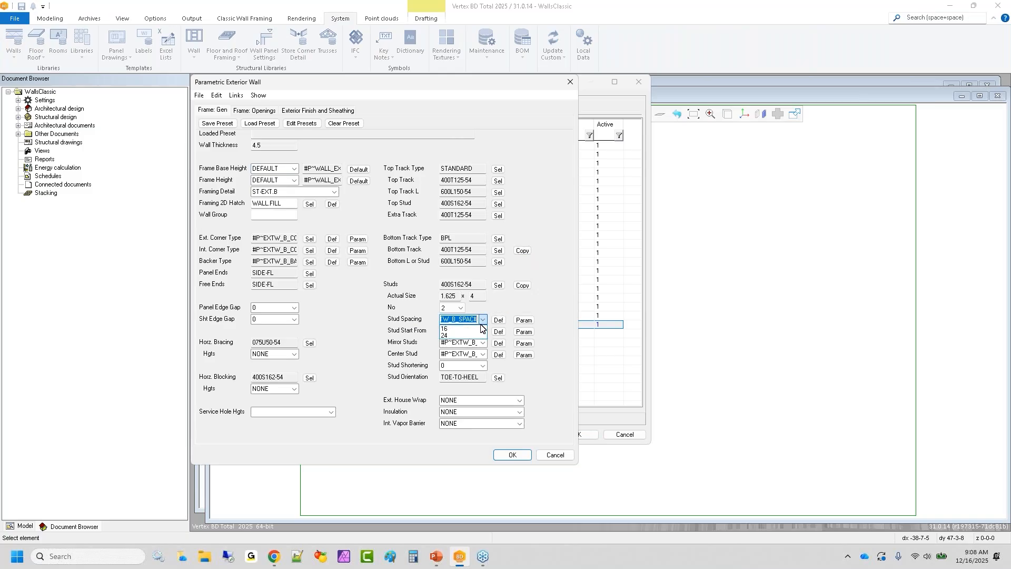
{"action": "left_click", "coordinate": [456, 329]}
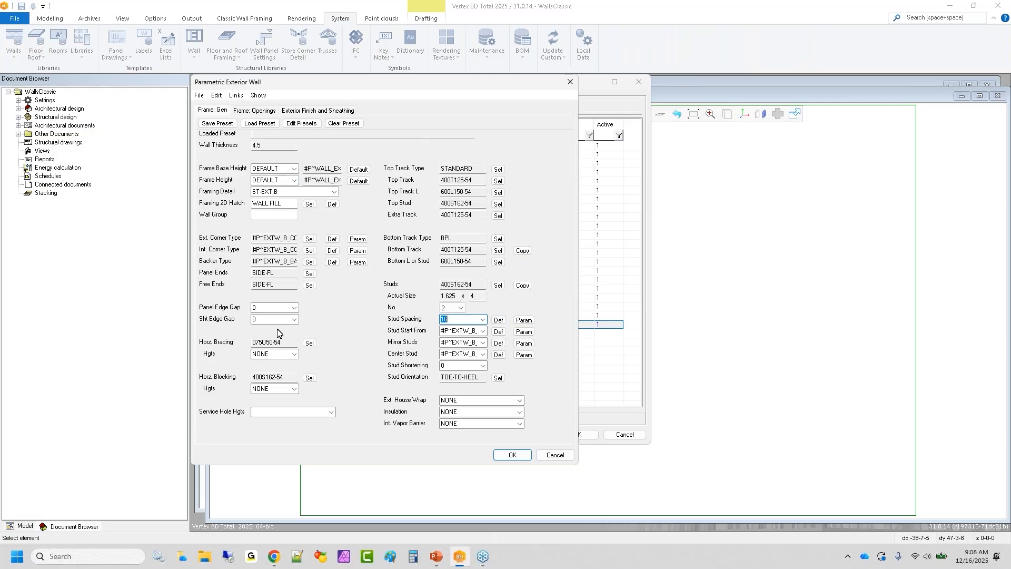
Step: Review WALLA's opening framing and exterior finish and sheathing settings, then accept the attributes and save the wall library
{"action": "left_click", "coordinate": [266, 111]}
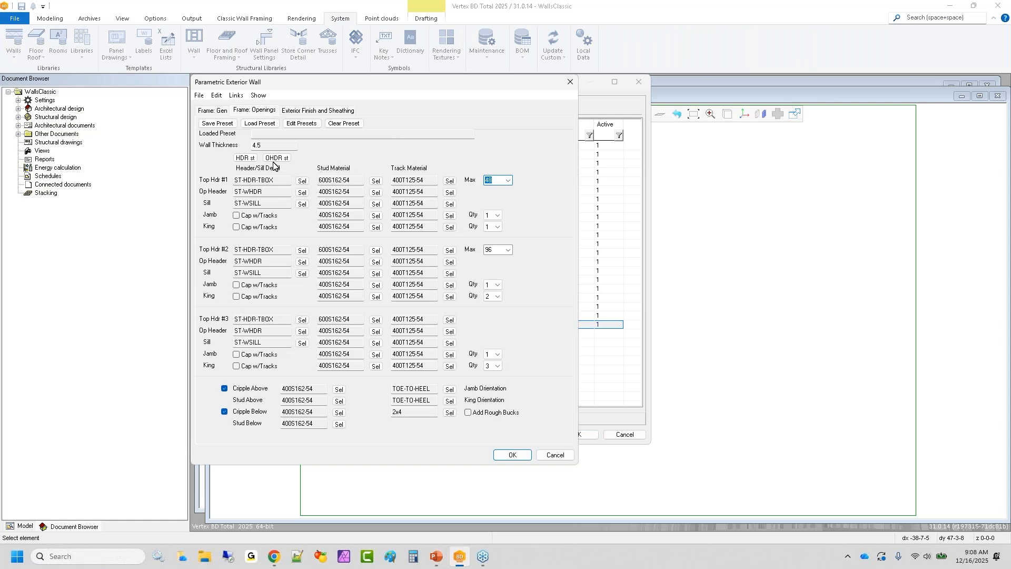
{"action": "left_click", "coordinate": [317, 110]}
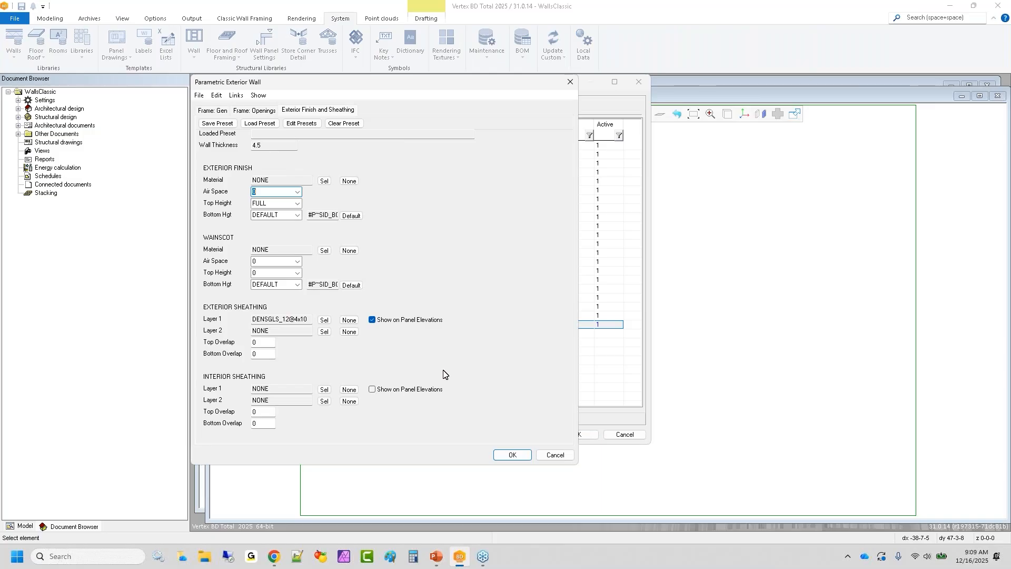
{"action": "left_click", "coordinate": [509, 452]}
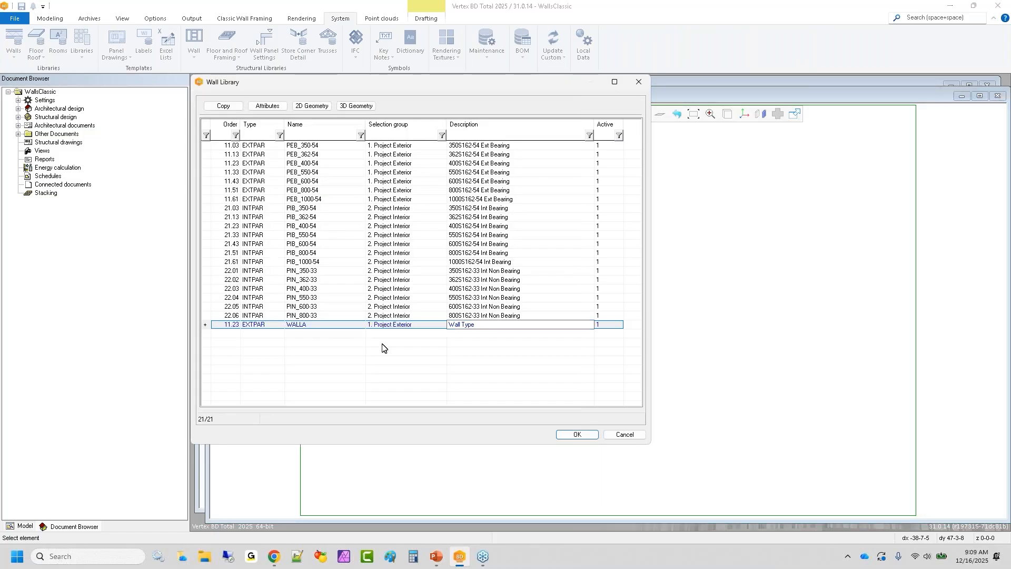
{"action": "left_click", "coordinate": [333, 327]}
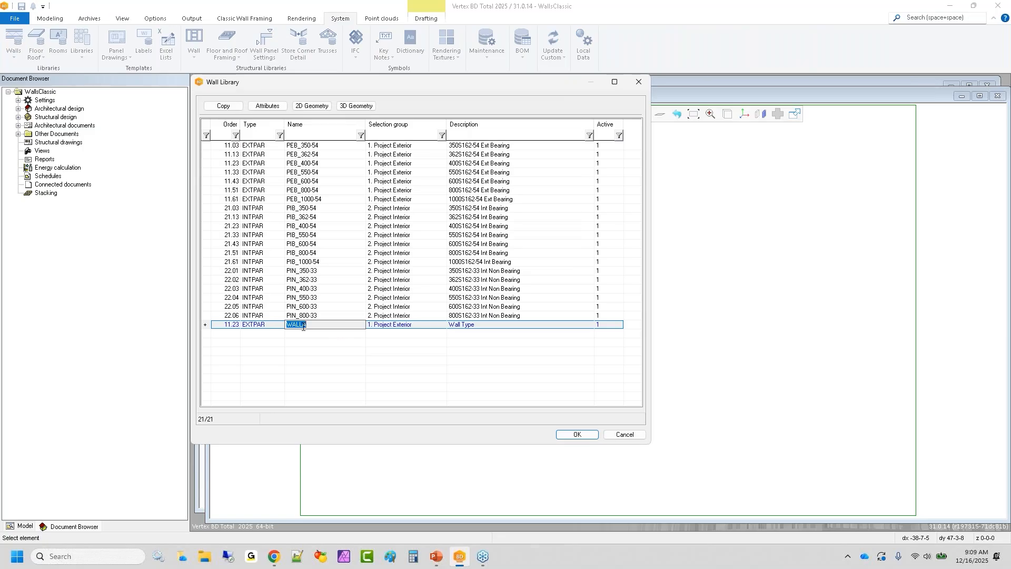
{"action": "left_click", "coordinate": [574, 435]}
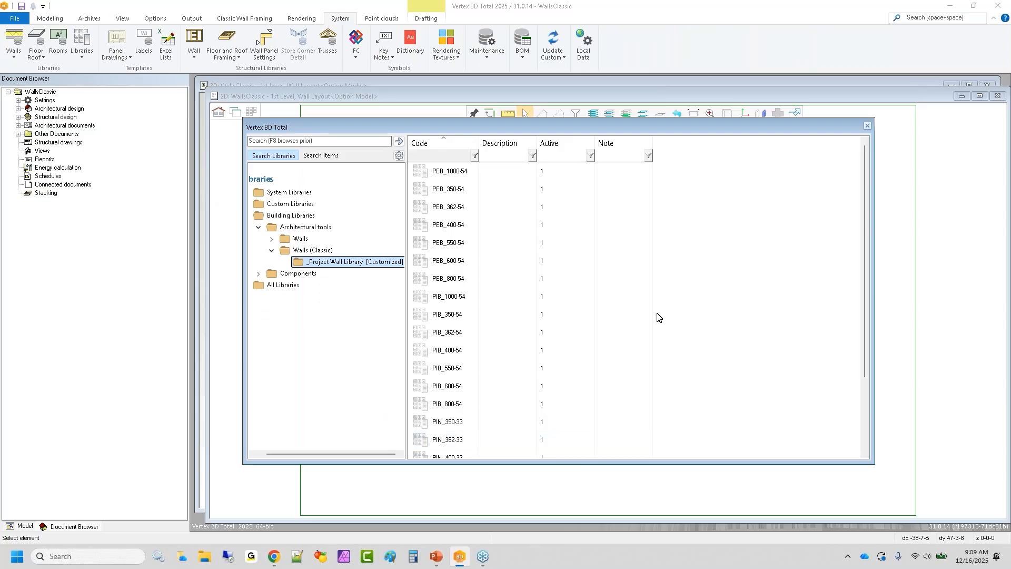
Step: Copy the EBPAR_350-68 wall from the system libraries' Classic Wall Library under Walls (Classic)
{"action": "double_click", "coordinate": [300, 193]}
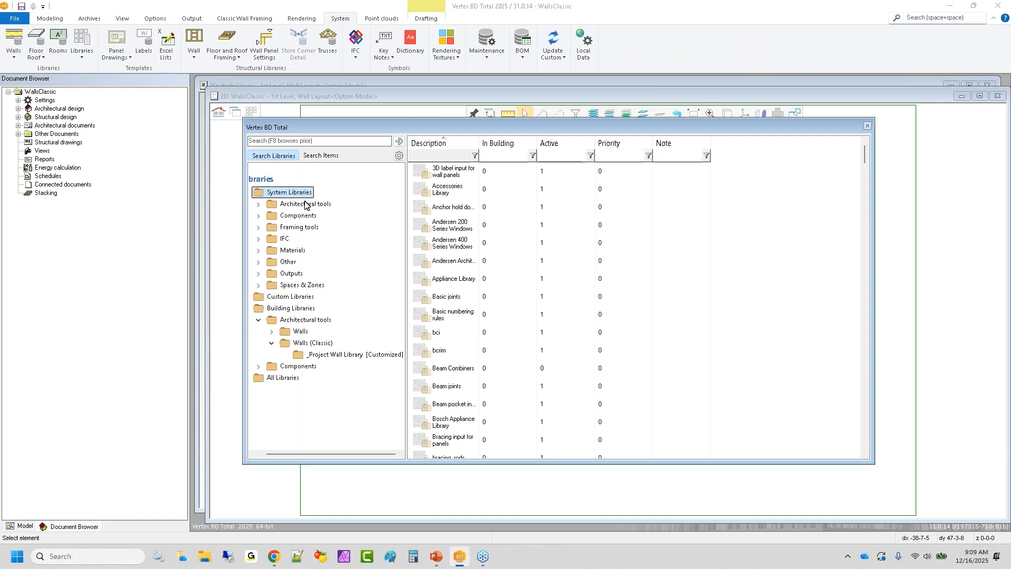
{"action": "double_click", "coordinate": [304, 204]}
{"action": "double_click", "coordinate": [299, 297]}
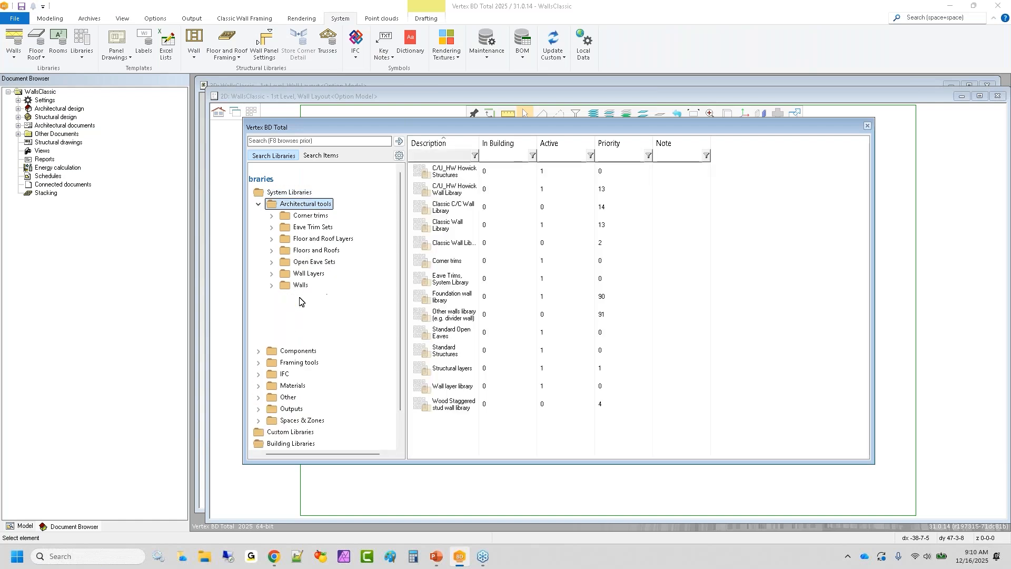
{"action": "left_click", "coordinate": [325, 319]}
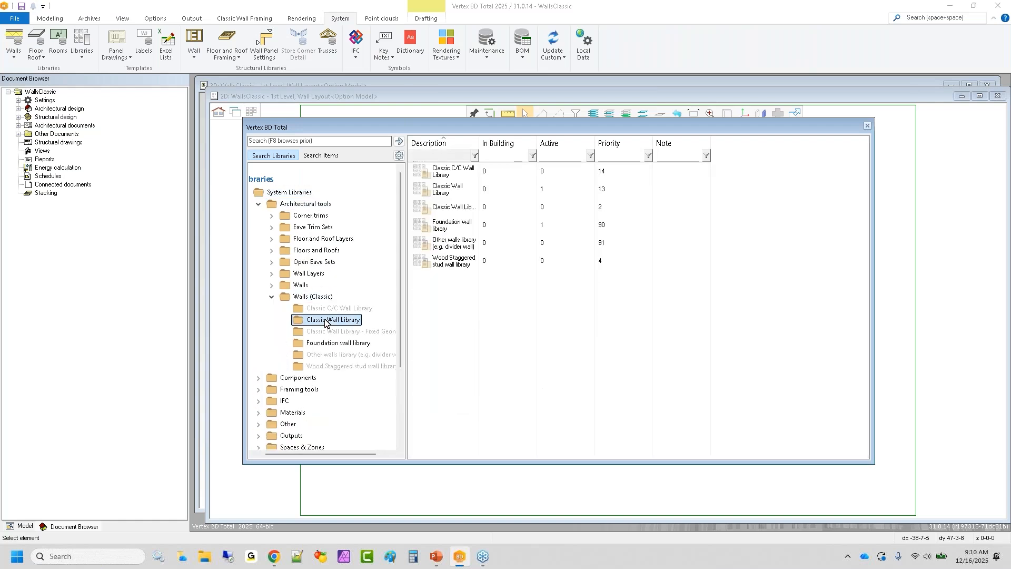
{"action": "mouse_move", "coordinate": [457, 329]}
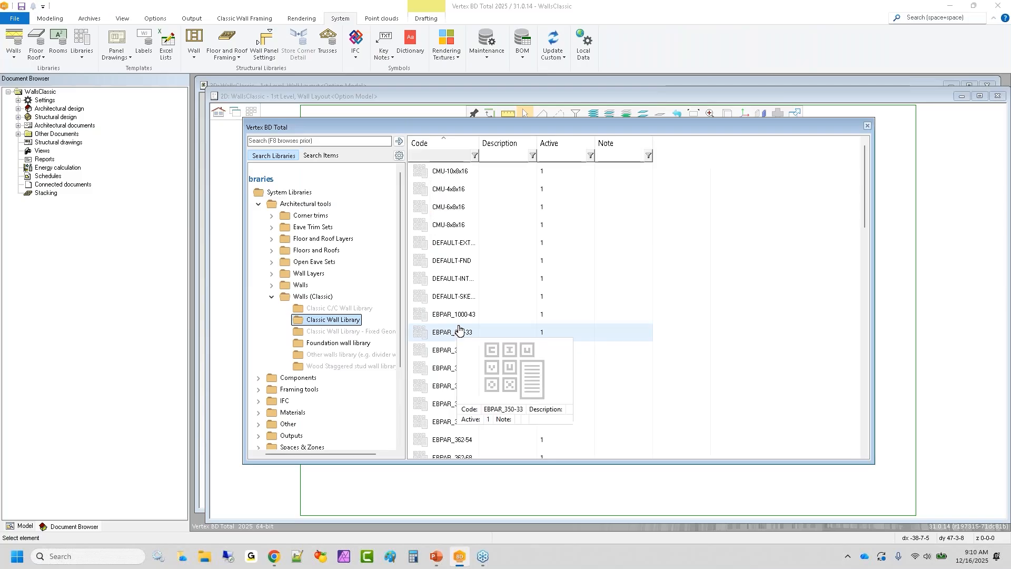
{"action": "scroll", "coordinate": [497, 384], "scroll_direction": "down", "scroll_amount": 1}
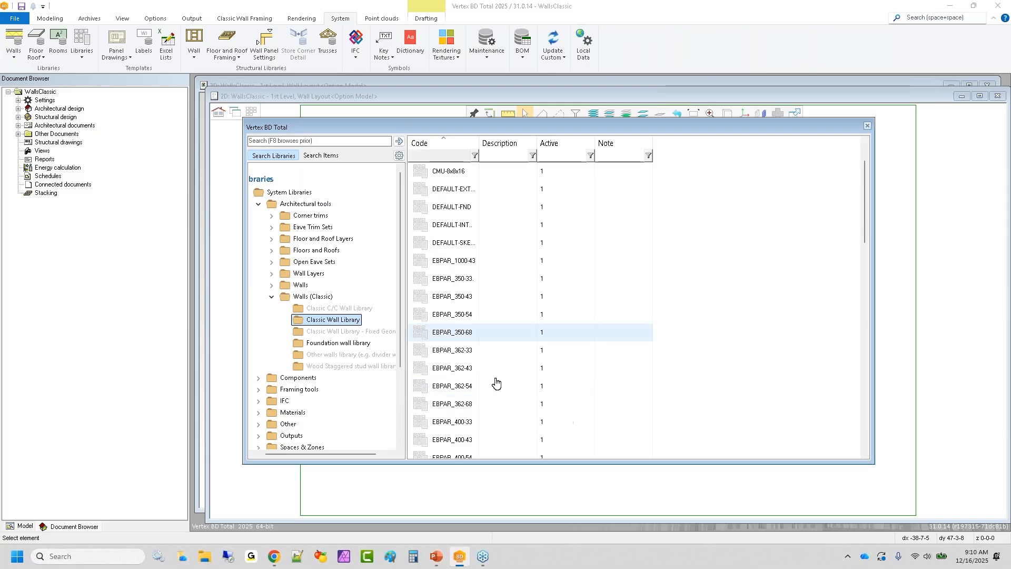
{"action": "left_click", "coordinate": [456, 336]}
{"action": "right_click", "coordinate": [456, 336]}
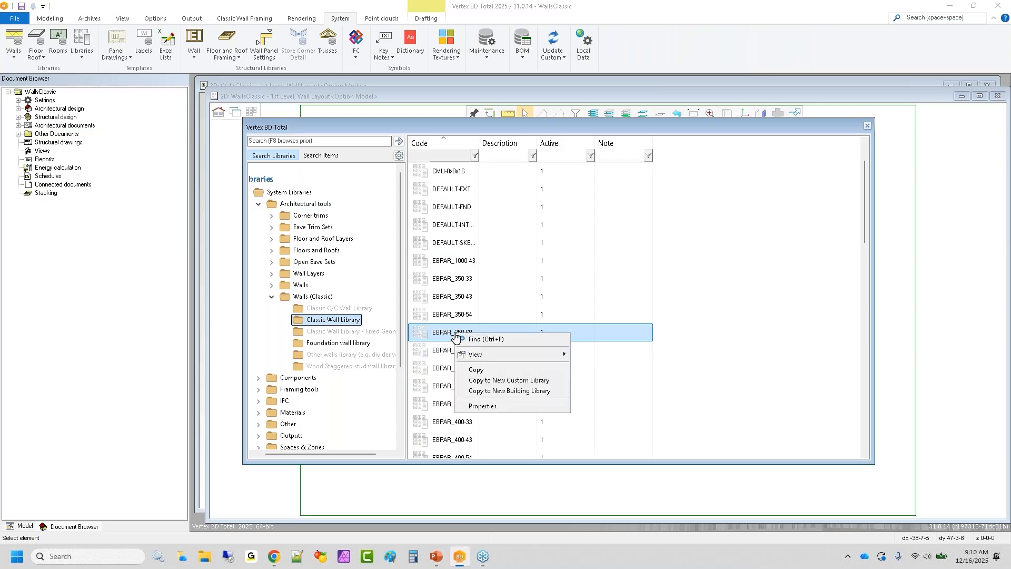
{"action": "left_click", "coordinate": [484, 375]}
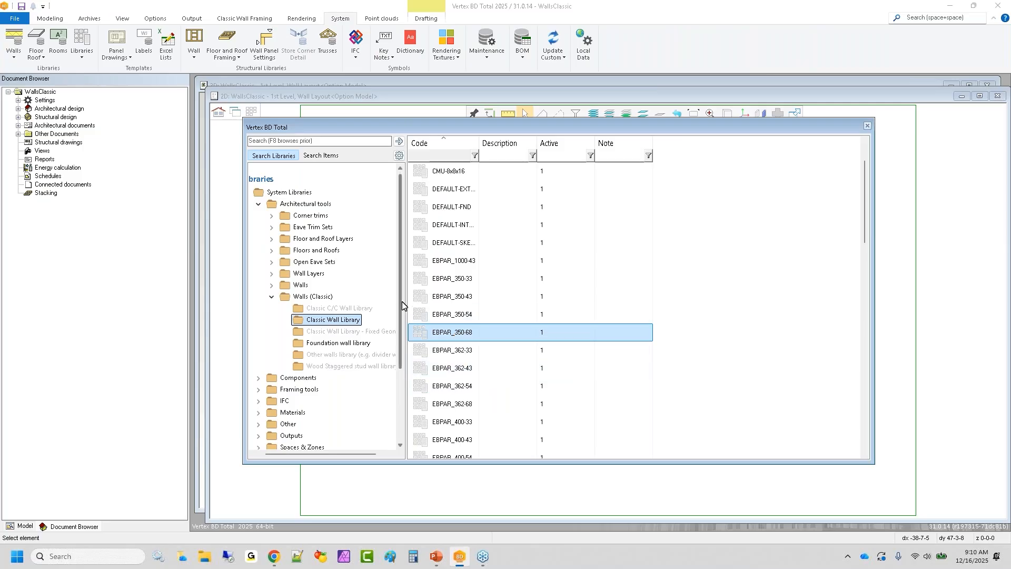
Step: Paste the copied EBPAR_350-68 wall into the building libraries' _Project Wall Library under Walls (Classic)
{"action": "left_click_drag", "start_coordinate": [406, 301], "coordinate": [404, 375]}
{"action": "left_click", "coordinate": [337, 412]}
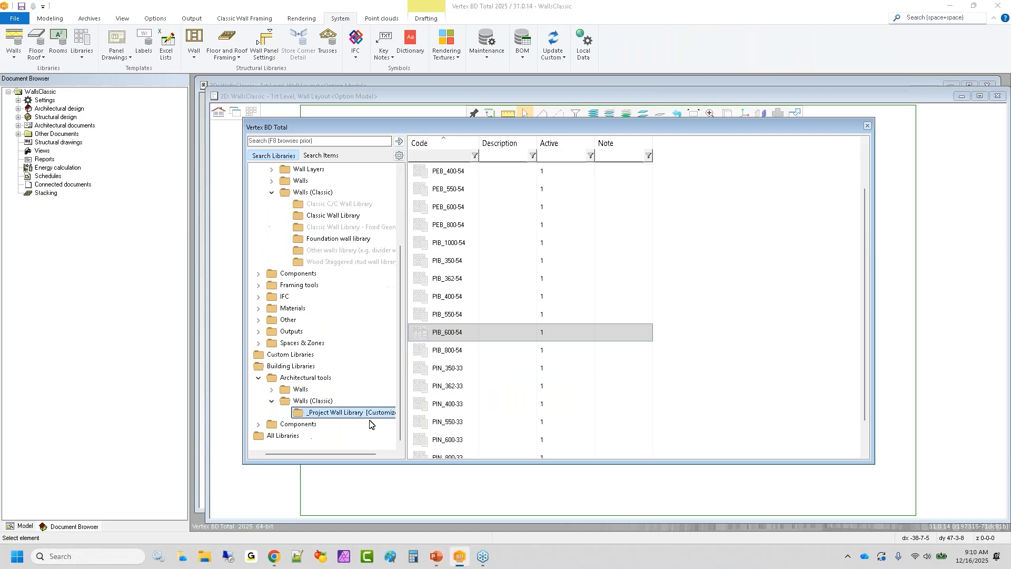
{"action": "right_click", "coordinate": [709, 362]}
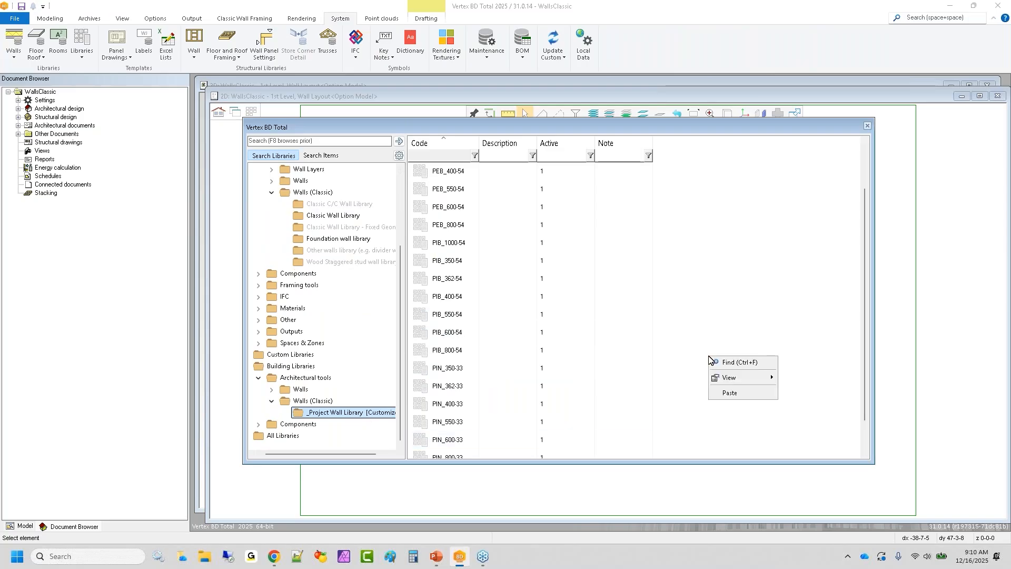
{"action": "left_click", "coordinate": [726, 398]}
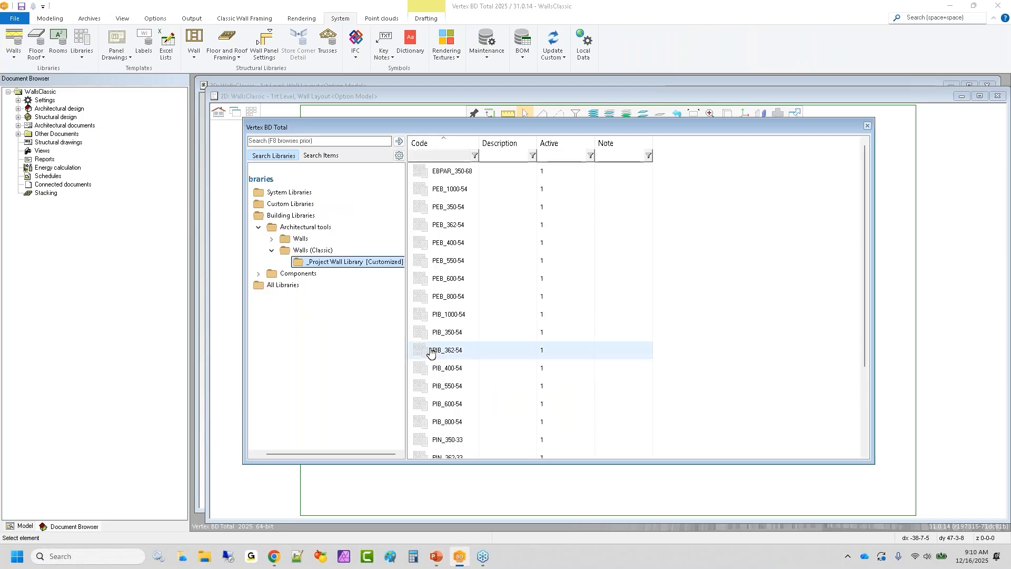
Step: Open the _Project Wall Library for editing, review the wall names and descriptions, then accept it and close the library browser
{"action": "left_click", "coordinate": [466, 171]}
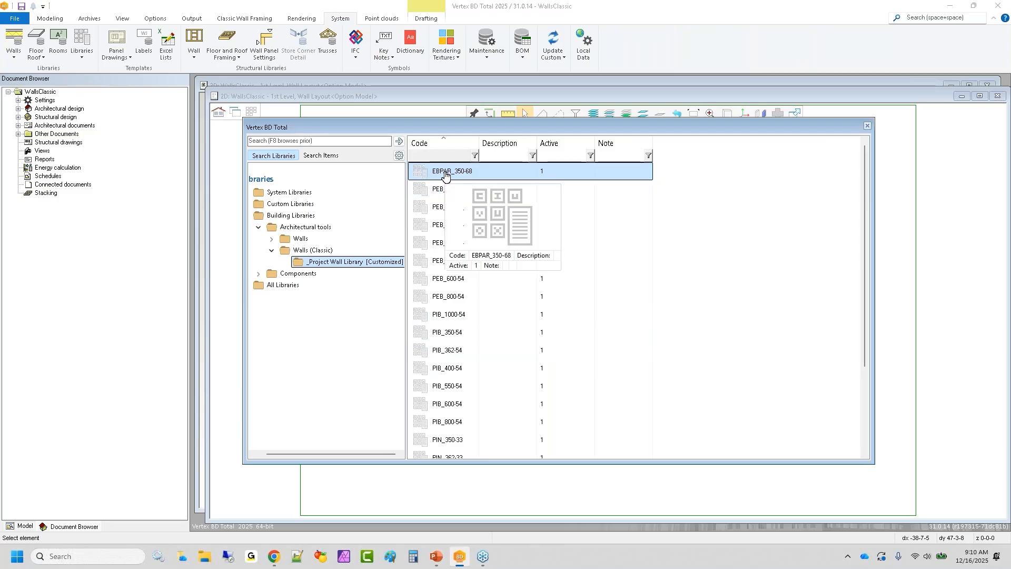
{"action": "right_click", "coordinate": [377, 261]}
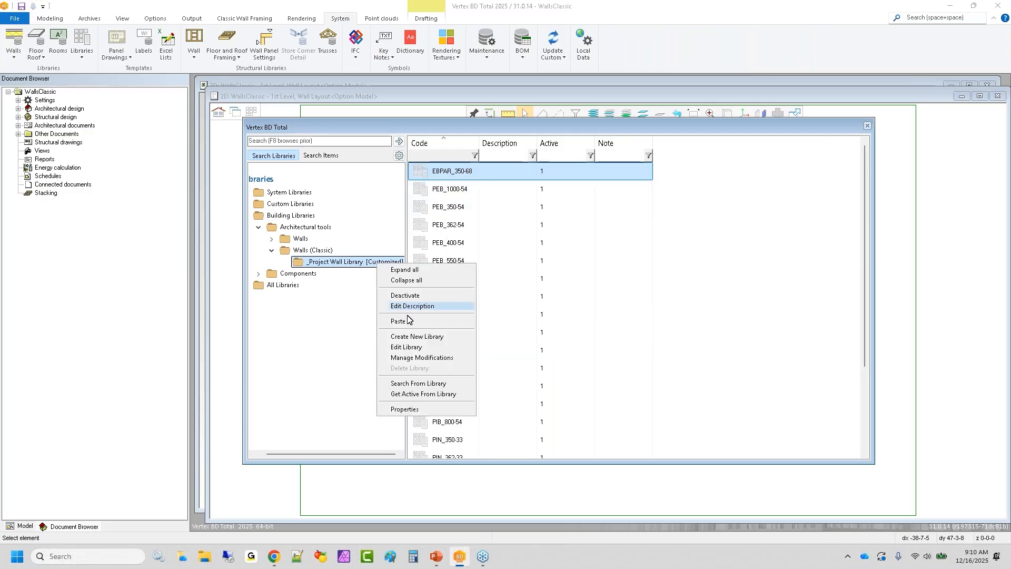
{"action": "left_click", "coordinate": [417, 357]}
{"action": "left_click", "coordinate": [443, 182]}
{"action": "left_click", "coordinate": [319, 144]}
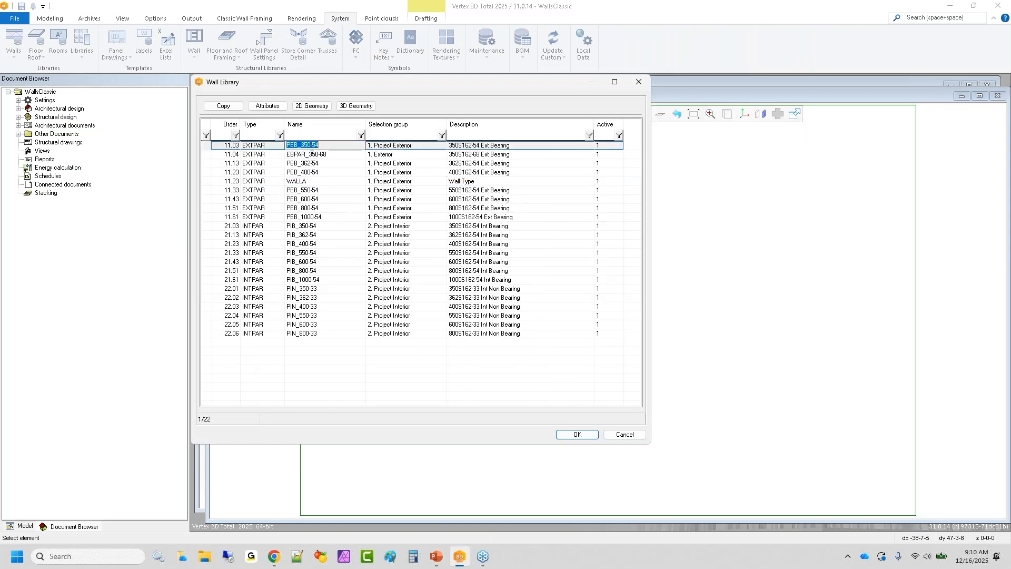
{"action": "left_click", "coordinate": [514, 144]}
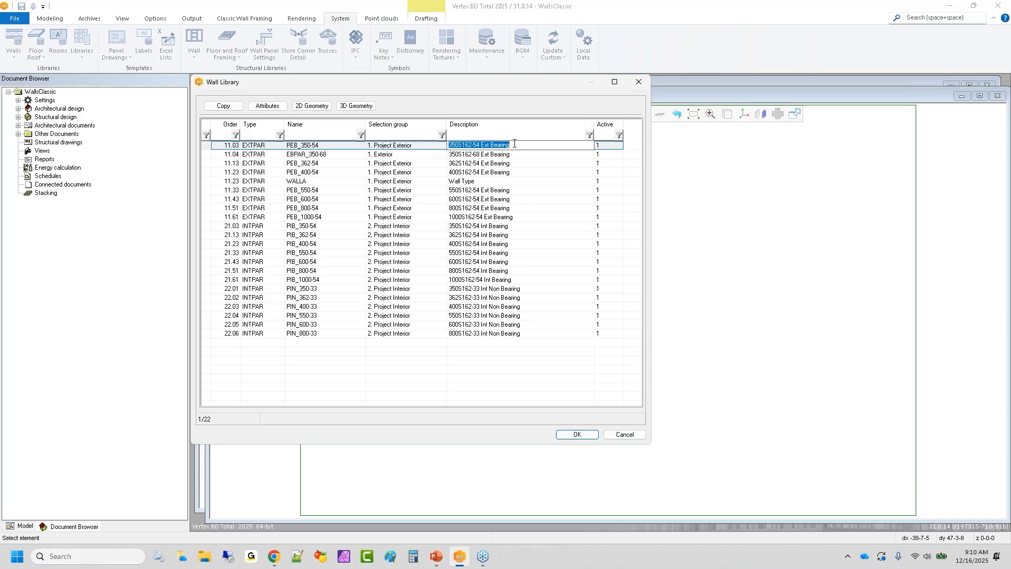
{"action": "left_click", "coordinate": [577, 435]}
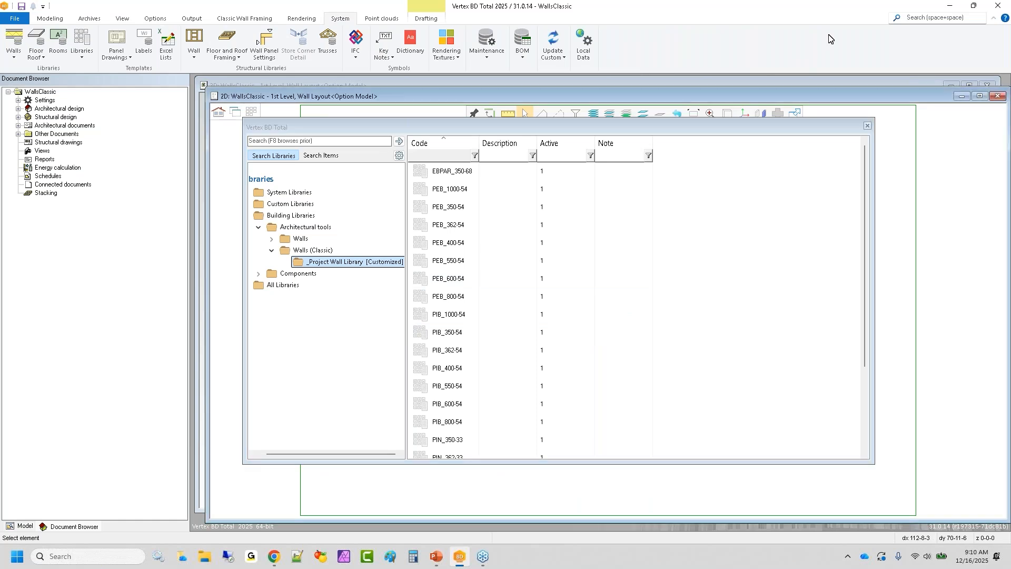
{"action": "left_click", "coordinate": [868, 126]}
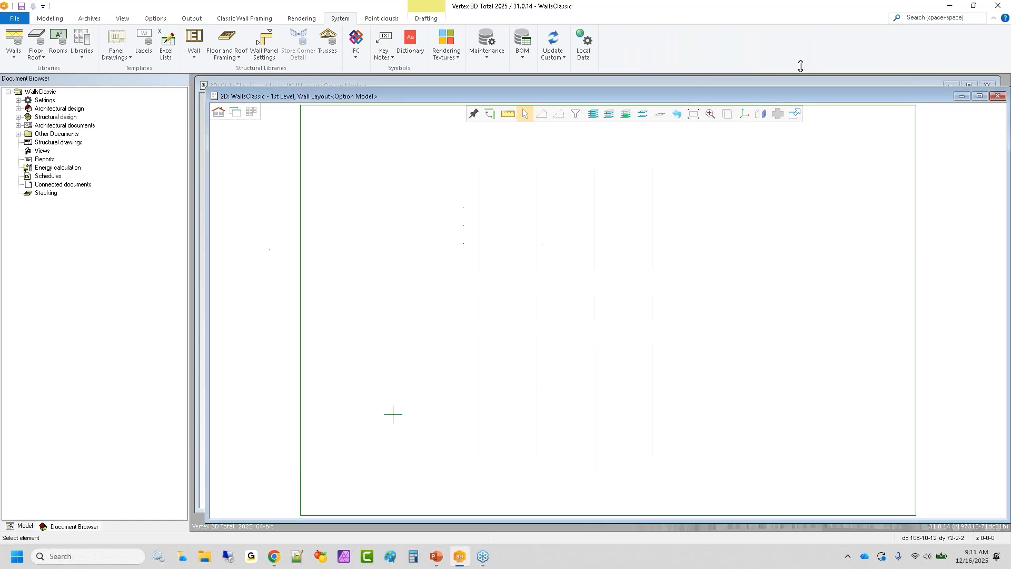
Step: Create a new building with the id Walls3D based on template-zl, saving the current building's changes and accepting the project data
{"action": "left_click", "coordinate": [15, 18]}
{"action": "left_click", "coordinate": [35, 59]}
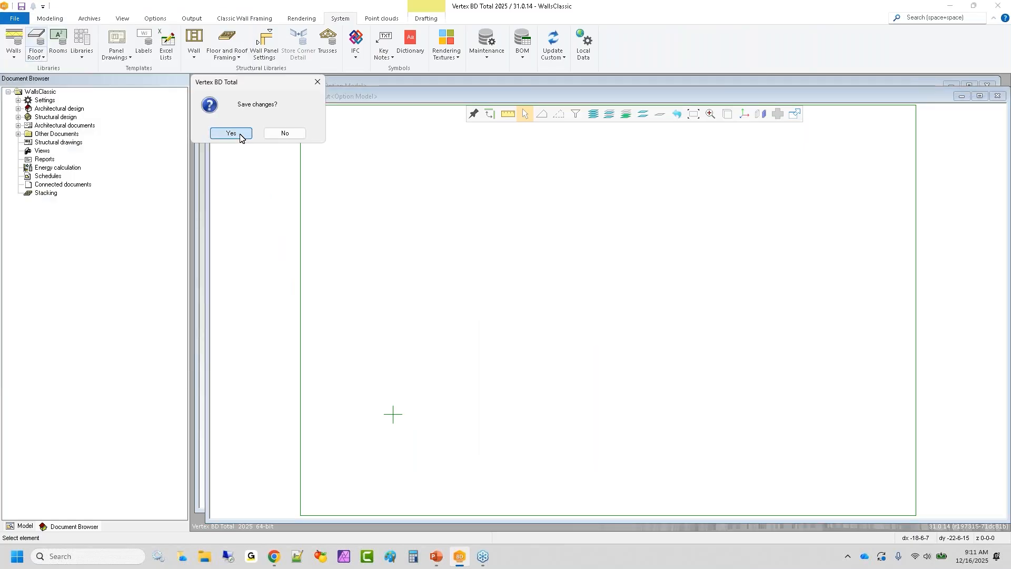
{"action": "left_click", "coordinate": [240, 134]}
{"action": "type", "text": "Walls3D"}
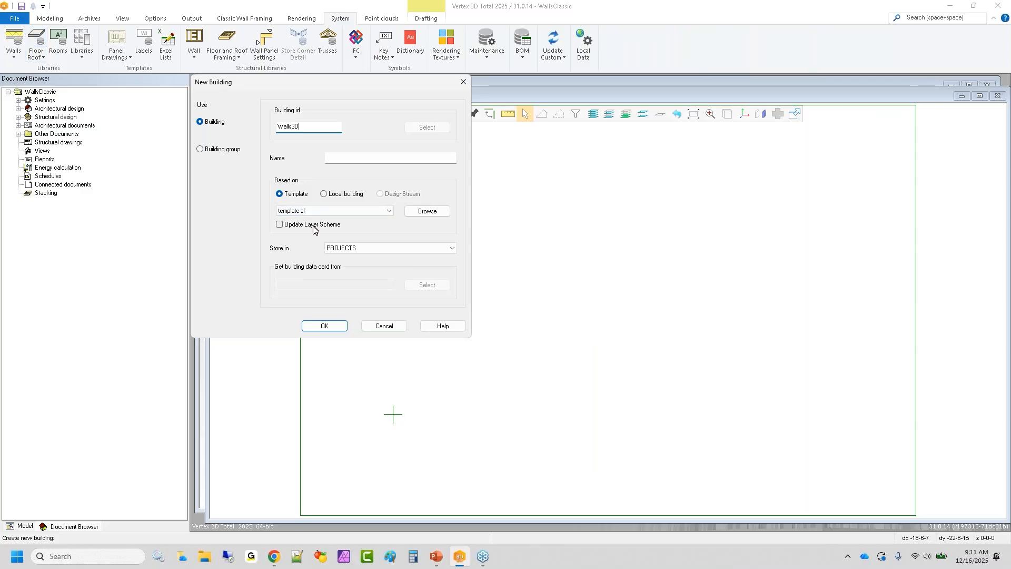
{"action": "key", "text": "Return"}
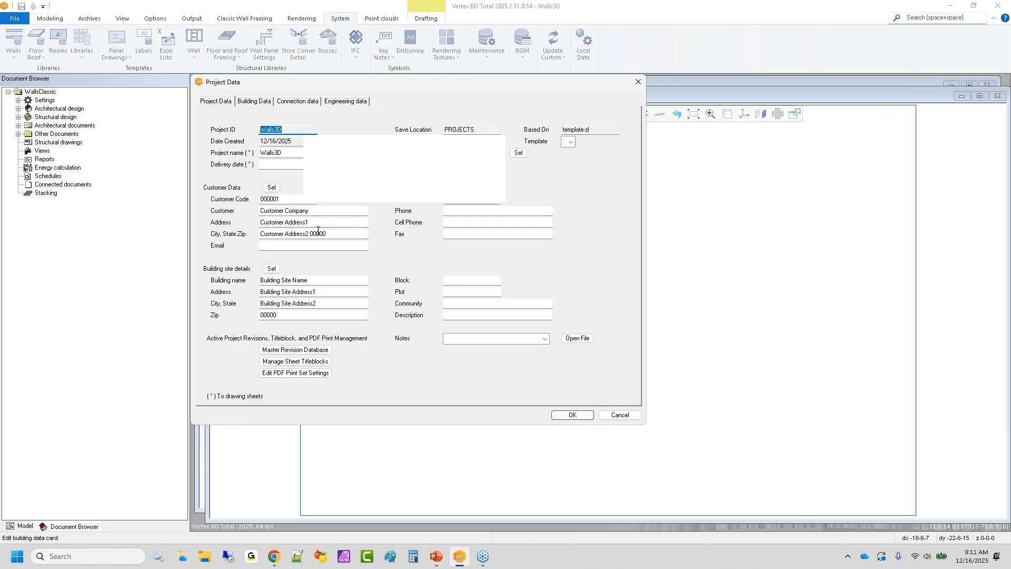
{"action": "key", "text": "Return"}
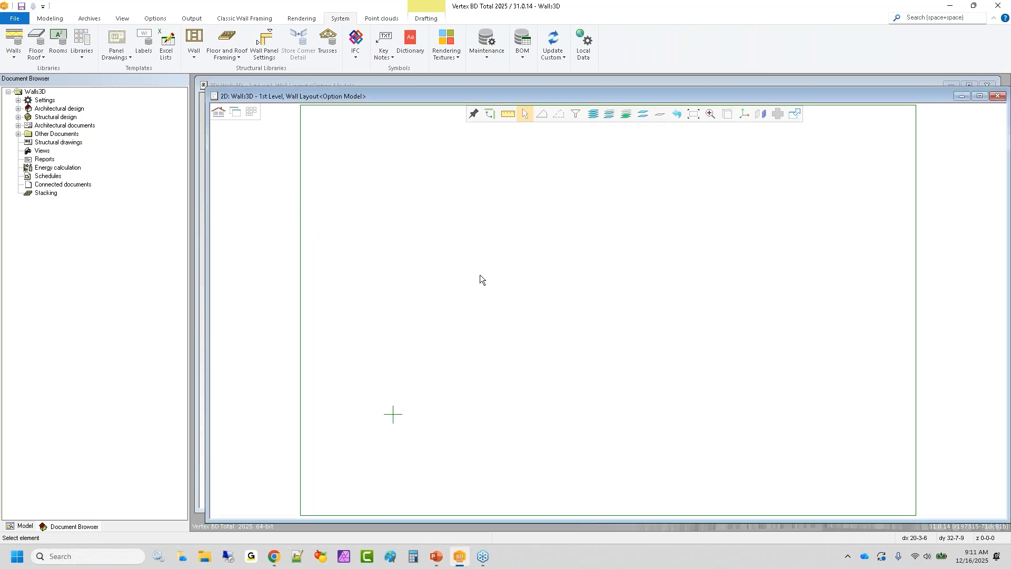
Step: Open the library browser for the Walls3D building
{"action": "left_click", "coordinate": [82, 40]}
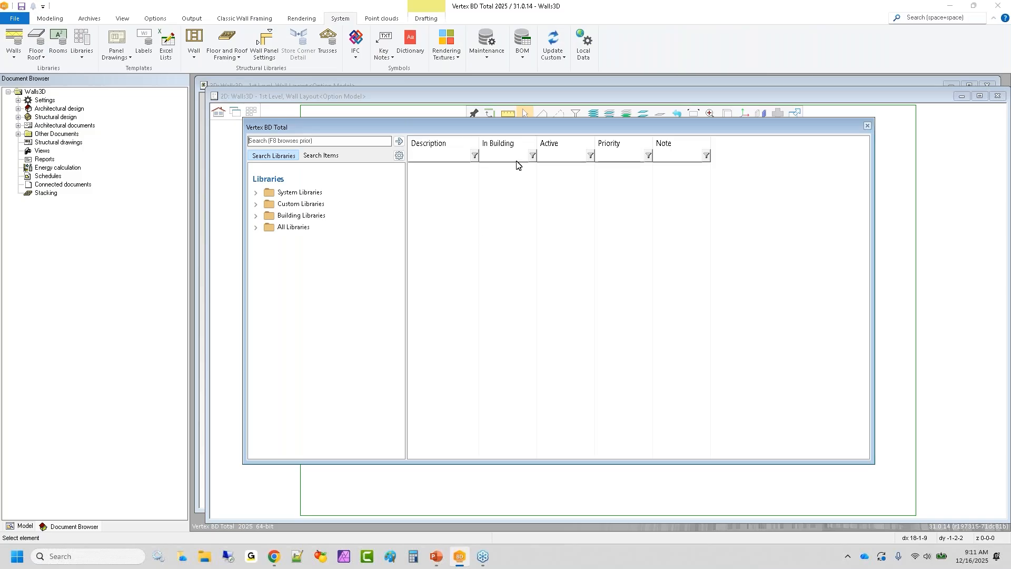
{"action": "left_click_drag", "start_coordinate": [522, 131], "coordinate": [516, 121]}
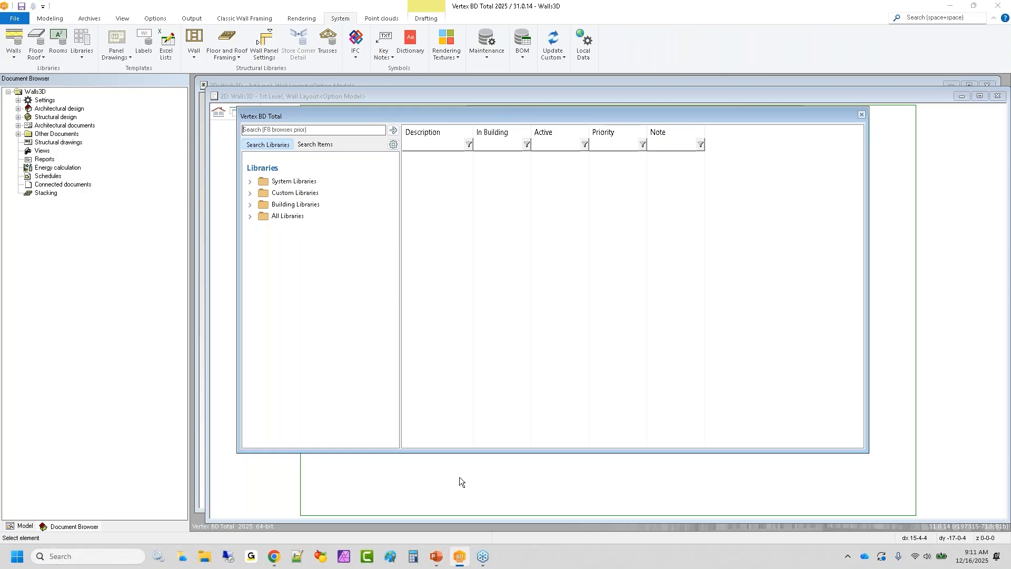
Step: Switch to Chrome and examine the wall structure diagram on the Creating Custom Walls tutorial page
{"action": "left_click", "coordinate": [274, 556]}
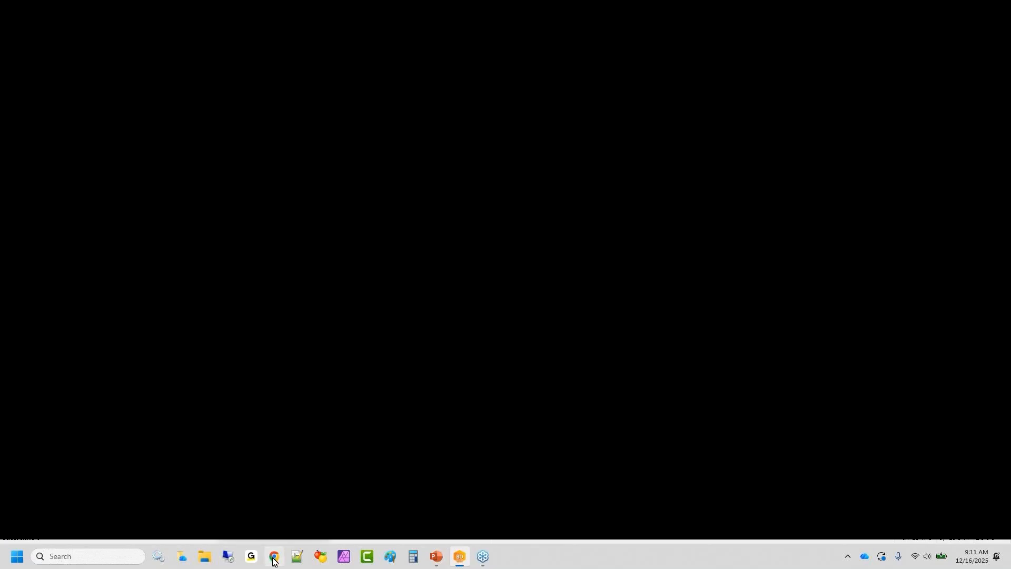
{"action": "scroll", "coordinate": [503, 309], "scroll_direction": "up", "scroll_amount": 2}
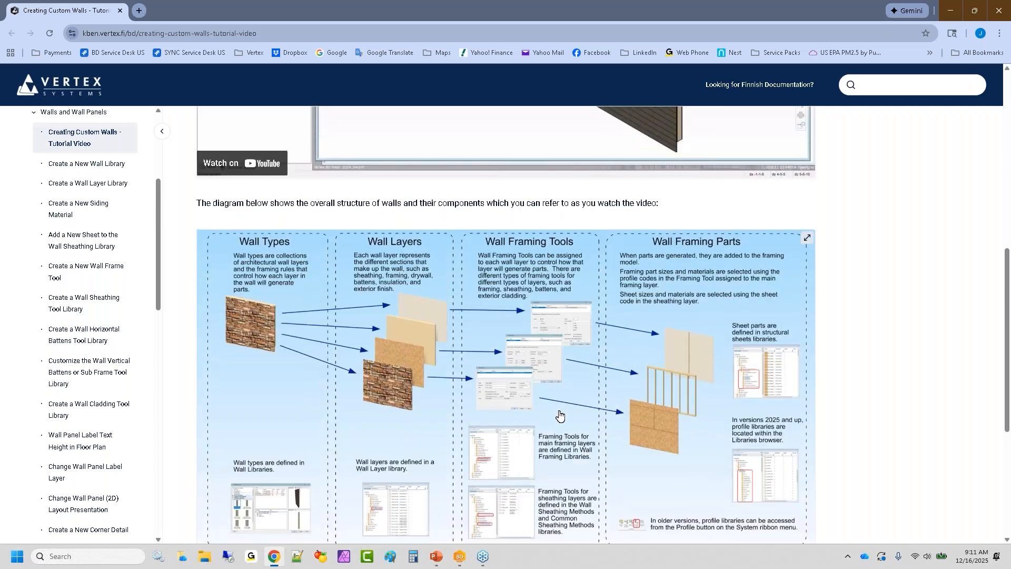
{"action": "scroll", "coordinate": [503, 309], "scroll_direction": "up", "scroll_amount": 4}
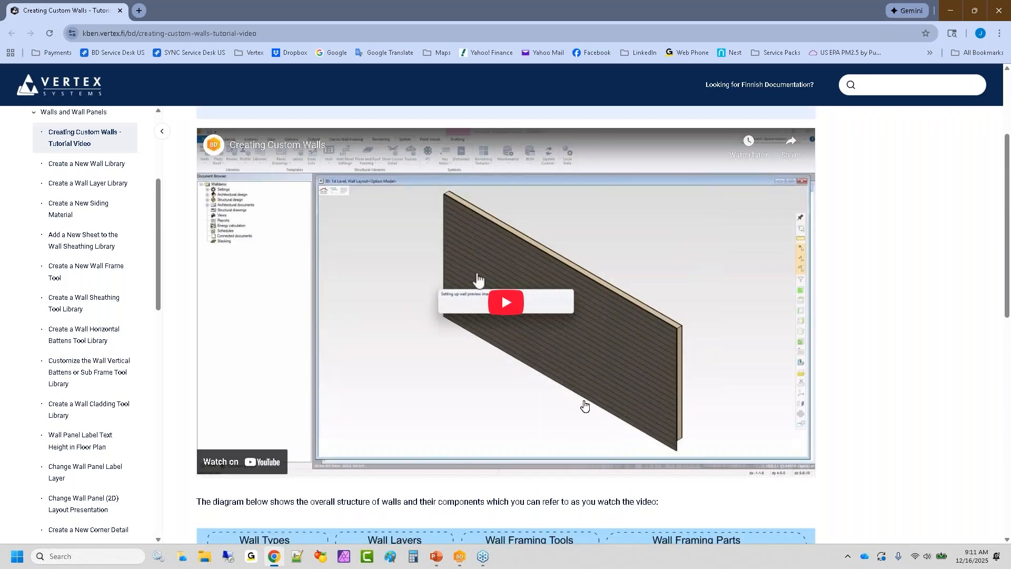
{"action": "scroll", "coordinate": [584, 400], "scroll_direction": "down", "scroll_amount": 2}
{"action": "scroll", "coordinate": [584, 400], "scroll_direction": "down", "scroll_amount": 4}
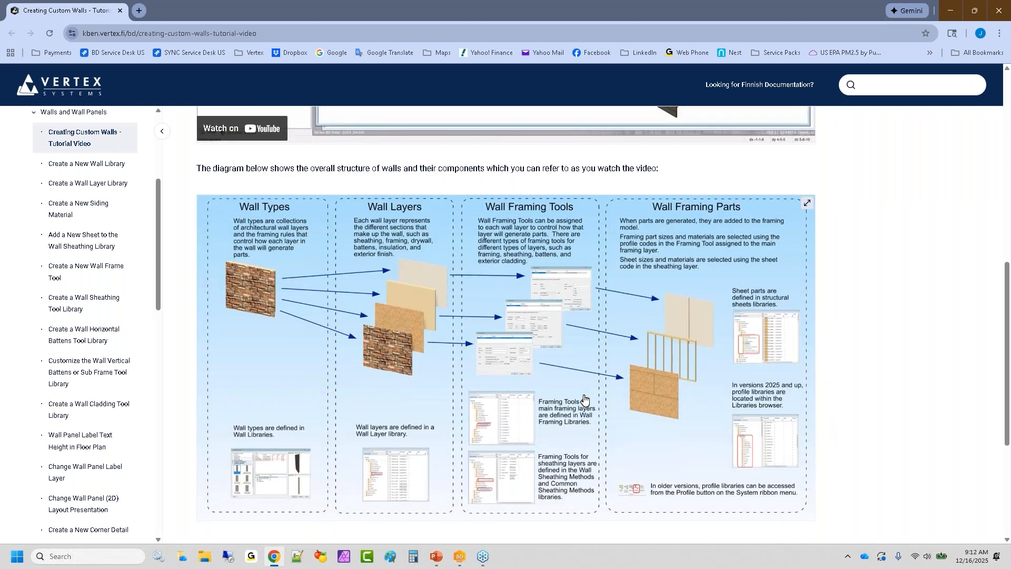
{"action": "scroll", "coordinate": [585, 400], "scroll_direction": "down", "scroll_amount": 1}
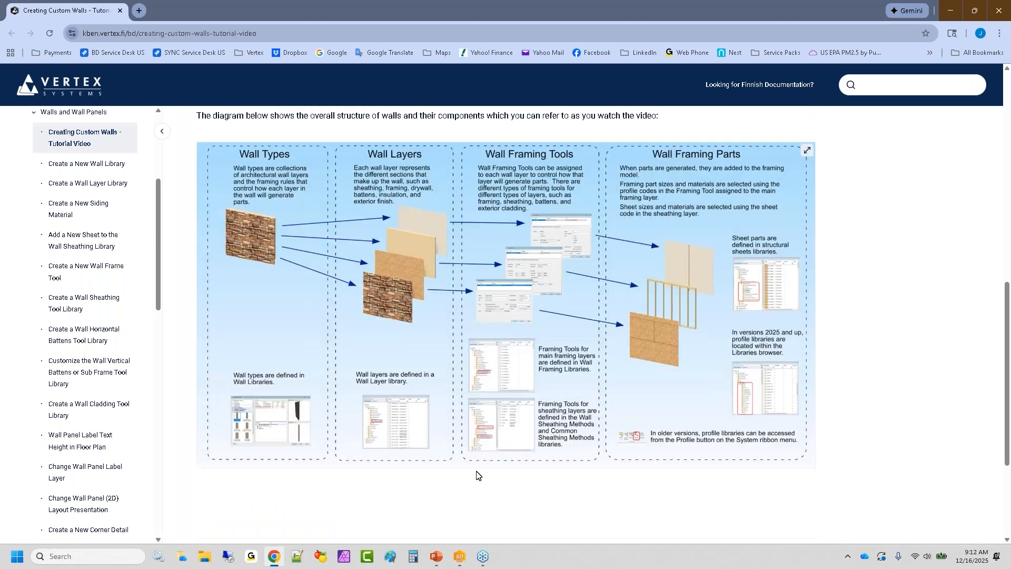
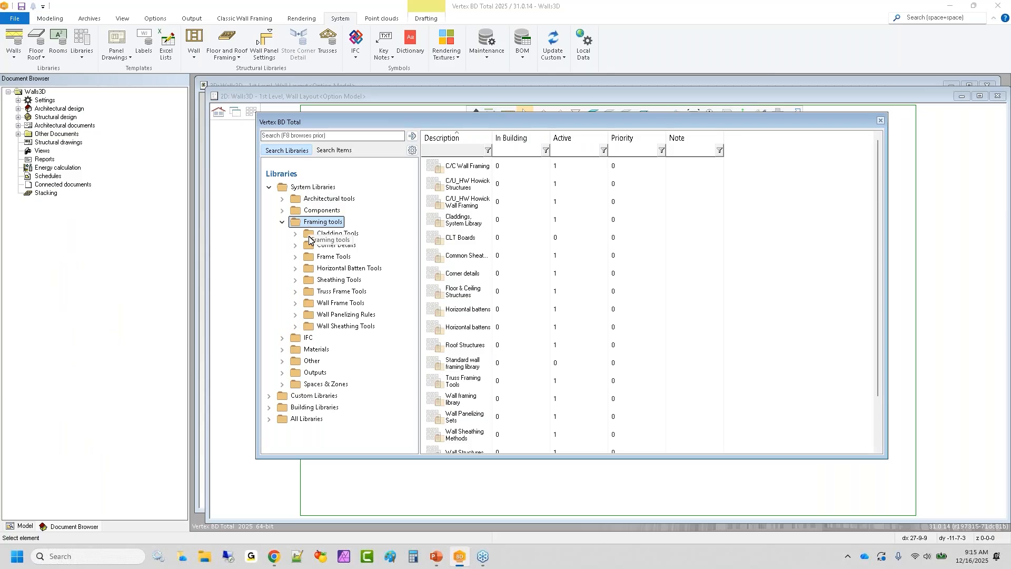
Step: Copy EBF_400S162-33 from the system Wall framing library under Wall Frame Tools to a new building library named "Building Wall framing library"
{"action": "double_click", "coordinate": [342, 304]}
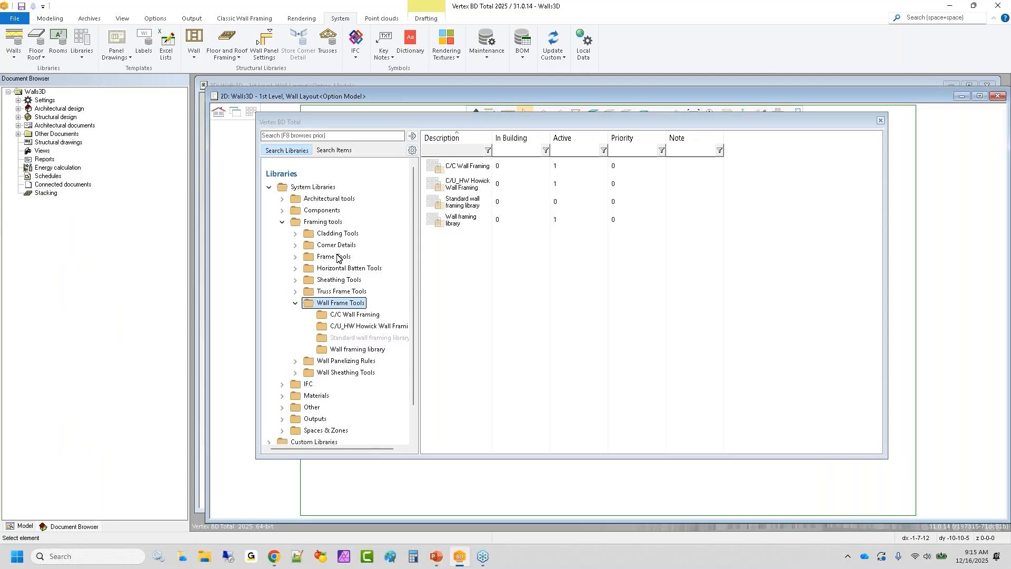
{"action": "left_click", "coordinate": [352, 350]}
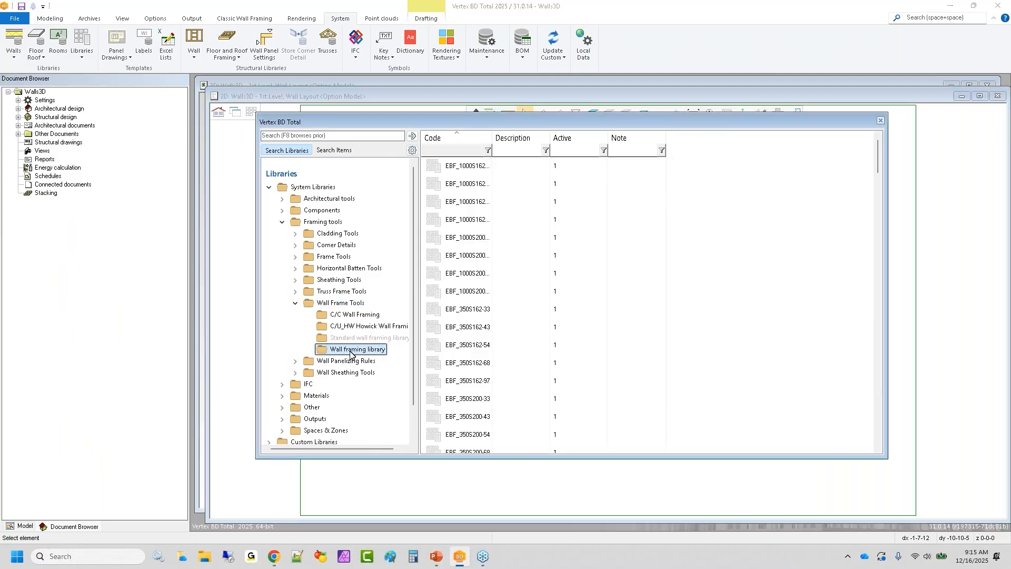
{"action": "scroll", "coordinate": [509, 366], "scroll_direction": "down", "scroll_amount": 7}
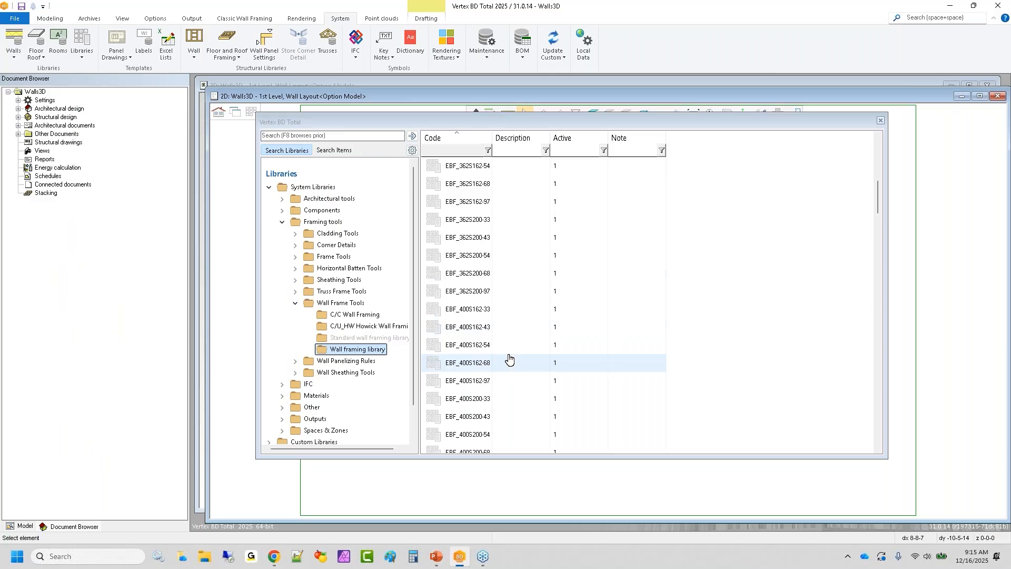
{"action": "left_click", "coordinate": [453, 309]}
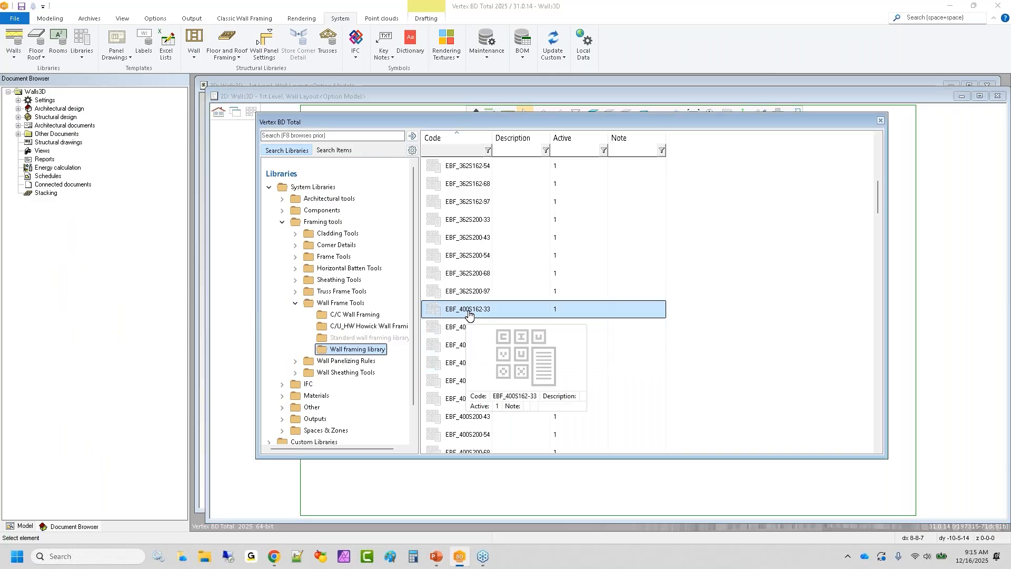
{"action": "right_click", "coordinate": [468, 314]}
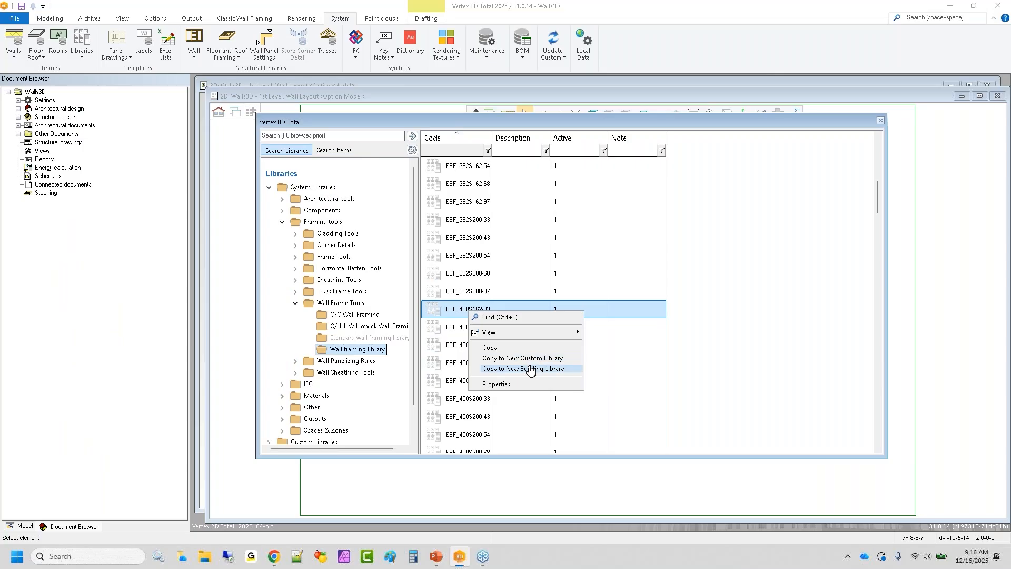
{"action": "left_click", "coordinate": [539, 370]}
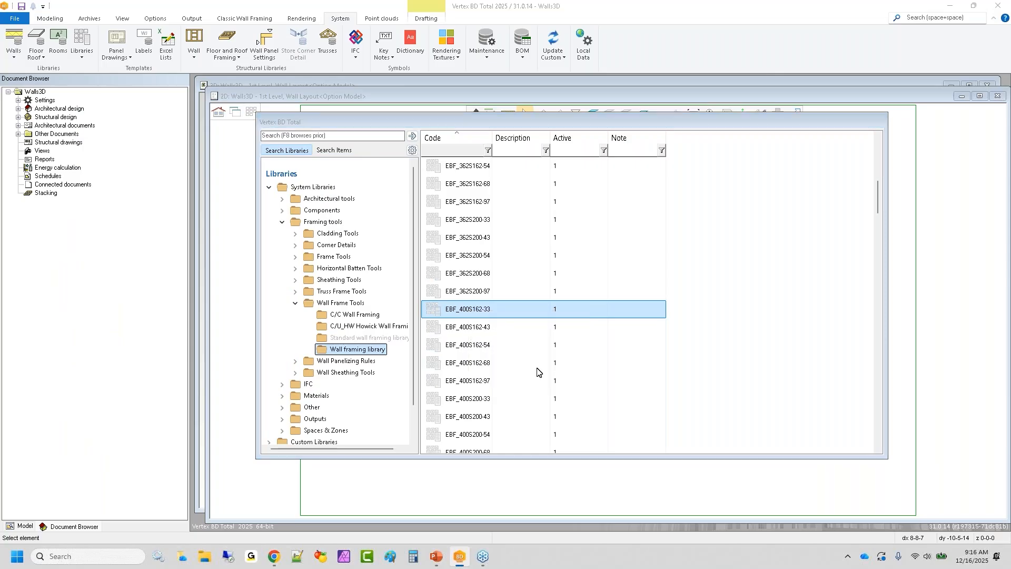
{"action": "left_click", "coordinate": [597, 389]}
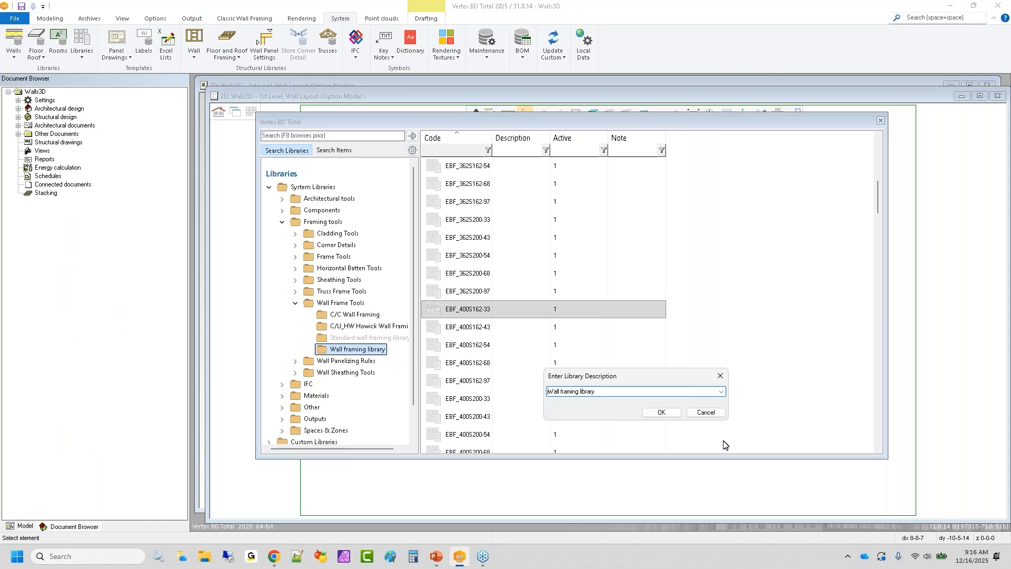
{"action": "key", "text": "Home"}
{"action": "type", "text": "Building"}
{"action": "key", "text": "Return"}
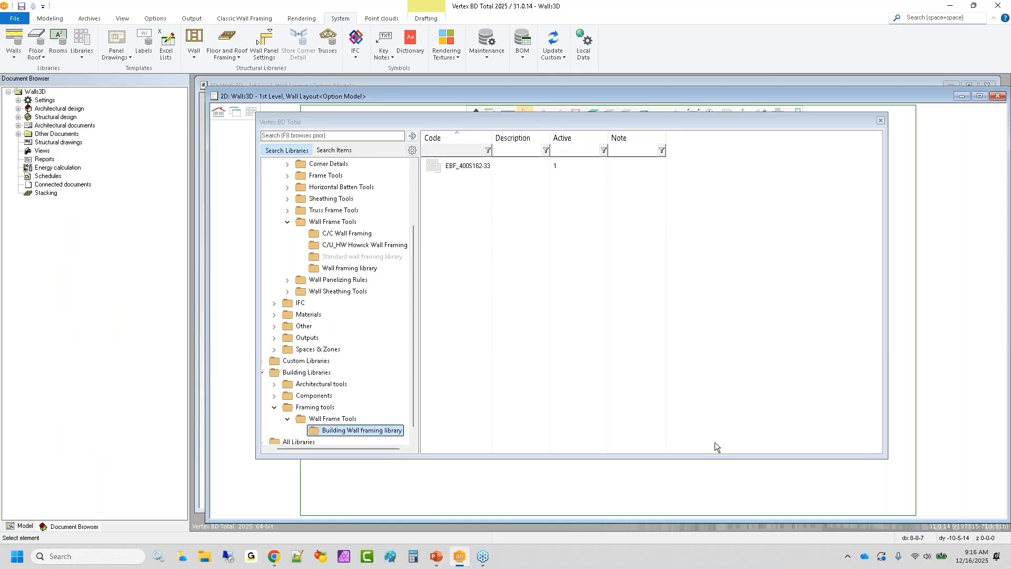
Step: Open the Building Wall framing library's content for editing and rename the EBF_400S162-33 framing as FRAMING-WALL-A
{"action": "right_click", "coordinate": [379, 431]}
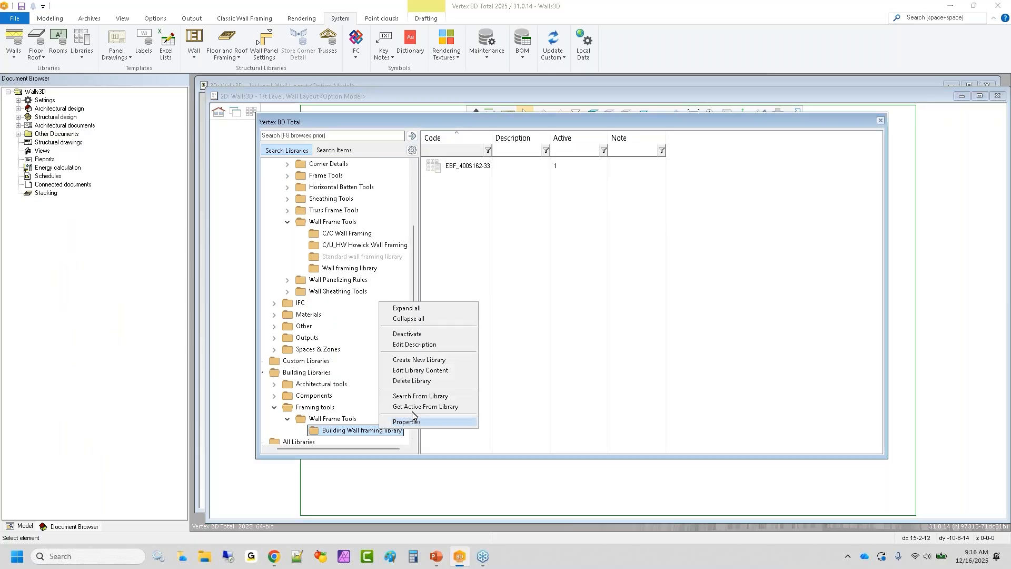
{"action": "left_click", "coordinate": [448, 371]}
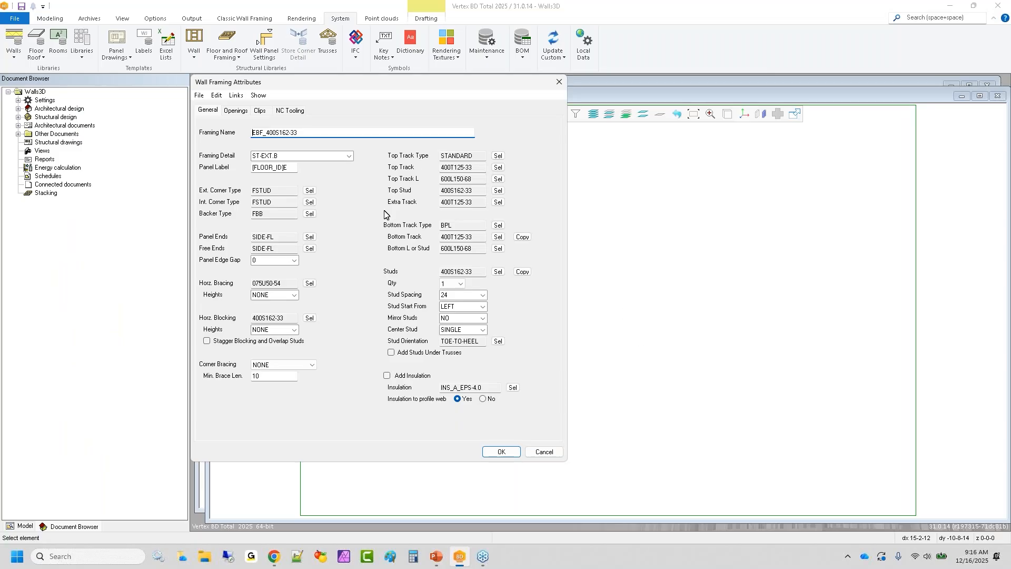
{"action": "left_click_drag", "start_coordinate": [298, 133], "coordinate": [237, 131]}
{"action": "type", "text": "WALL-A"}
{"action": "key", "text": "Home"}
{"action": "type", "text": "FRAMING-"}
Step: Set the stud quantity of FRAMING-WALL-A to 2 and its stud orientation to Heel-to-Heel
{"action": "left_click", "coordinate": [461, 284]}
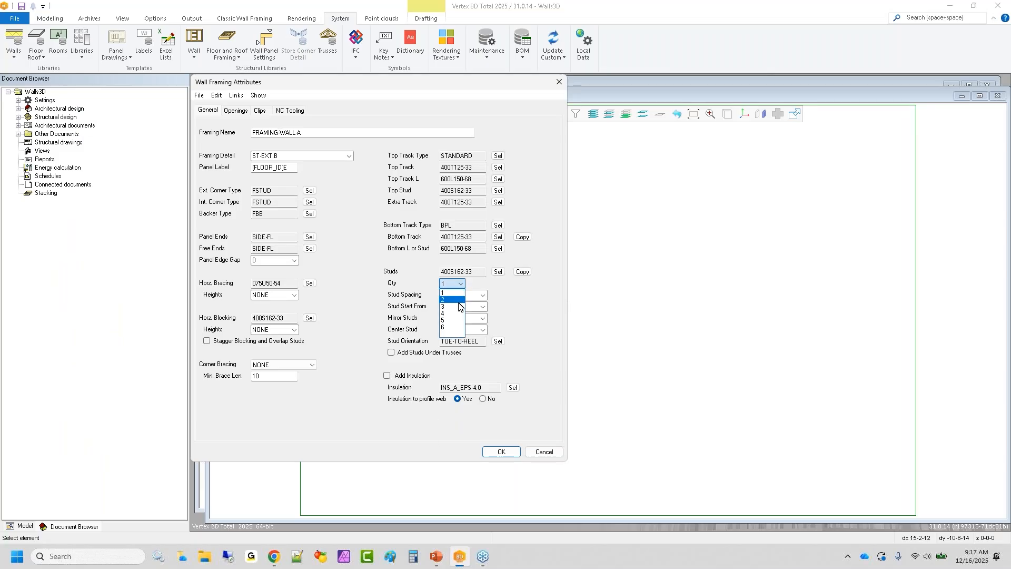
{"action": "left_click", "coordinate": [456, 296]}
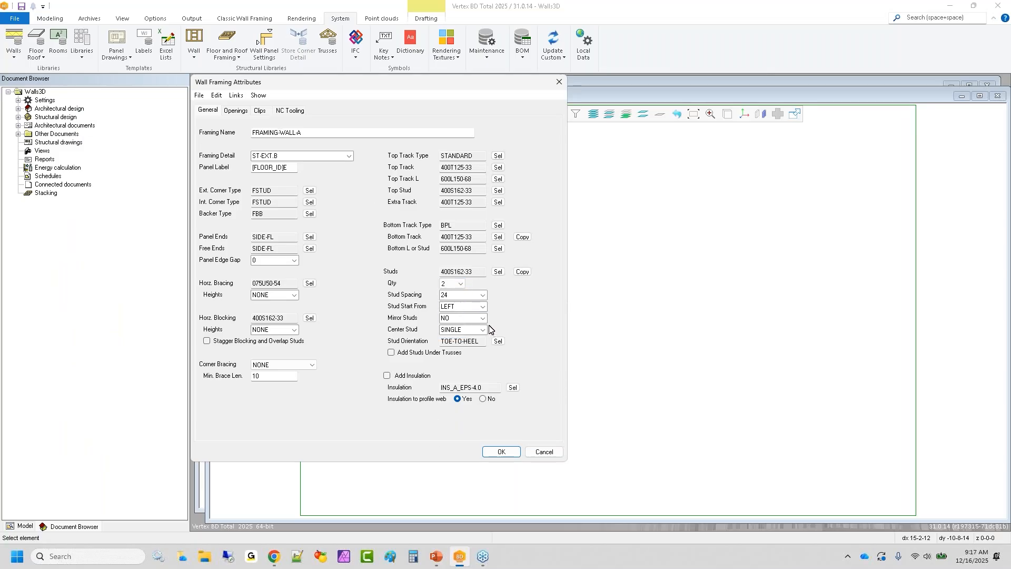
{"action": "left_click", "coordinate": [497, 341]}
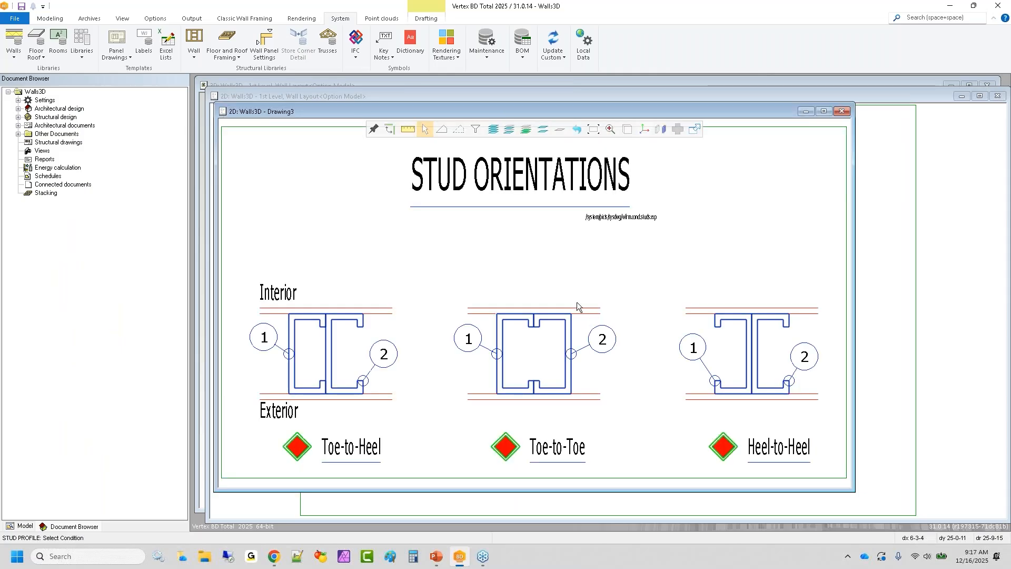
{"action": "left_click", "coordinate": [723, 446]}
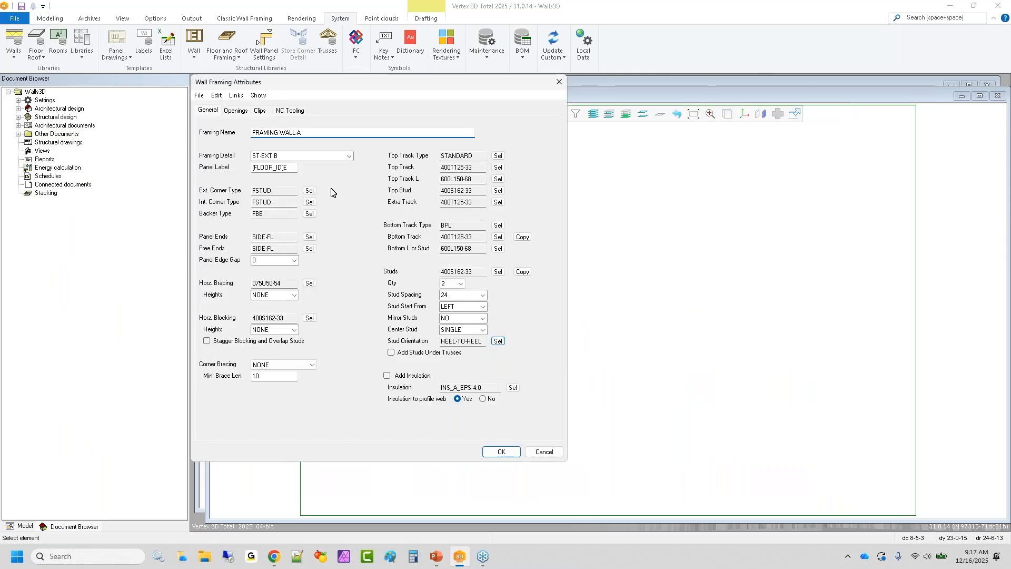
Step: Save the FRAMING-WALL-A attributes and widen the library list's Code column to fit the full framing name
{"action": "left_click", "coordinate": [501, 452]}
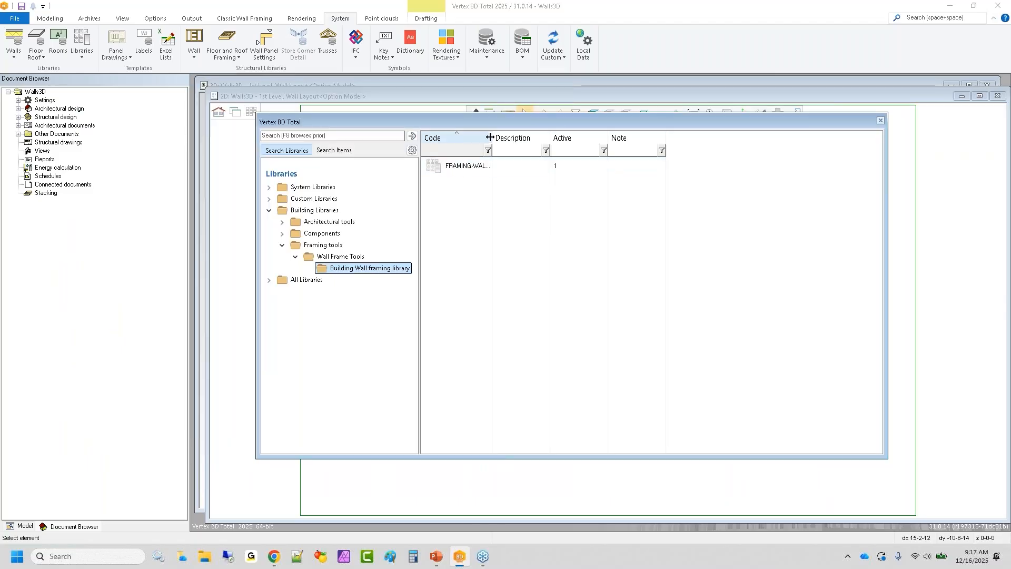
{"action": "left_click_drag", "start_coordinate": [492, 138], "coordinate": [551, 138]}
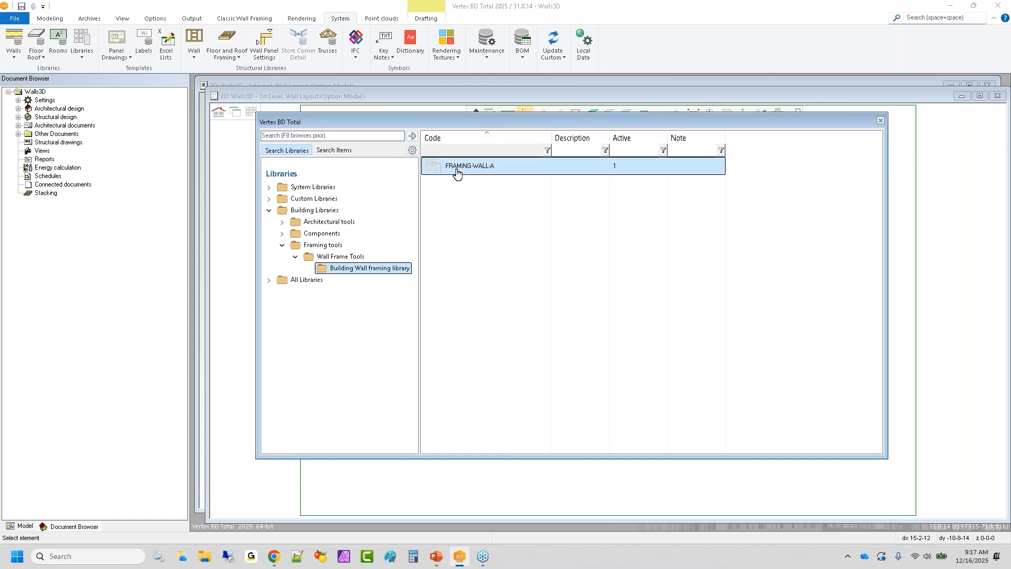
{"action": "mouse_move", "coordinate": [454, 172]}
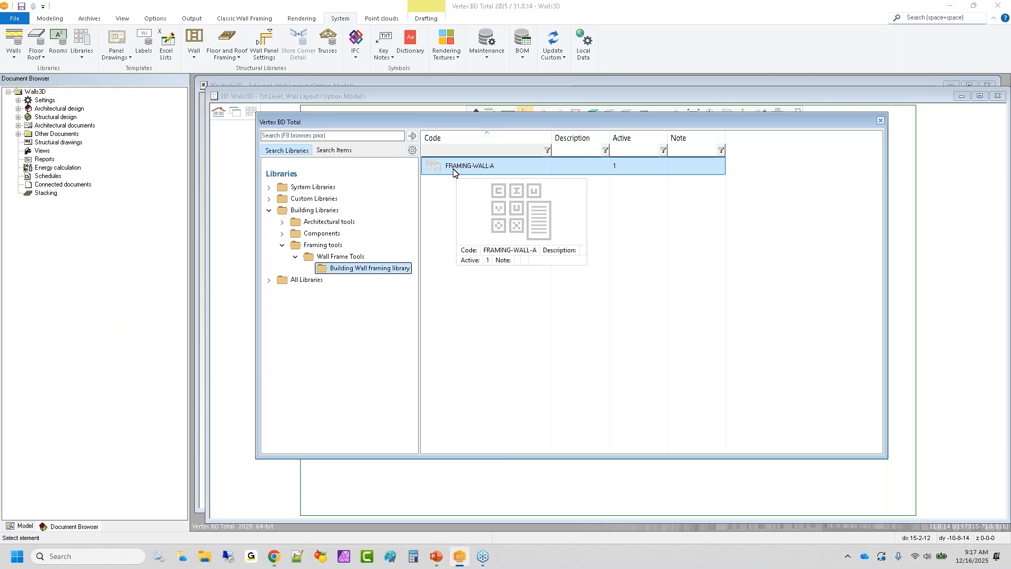
Step: Copy the EBF_600S162-54 framing from the system Wall framing library under Framing tools, Wall Frame Tools
{"action": "left_click", "coordinate": [310, 189]}
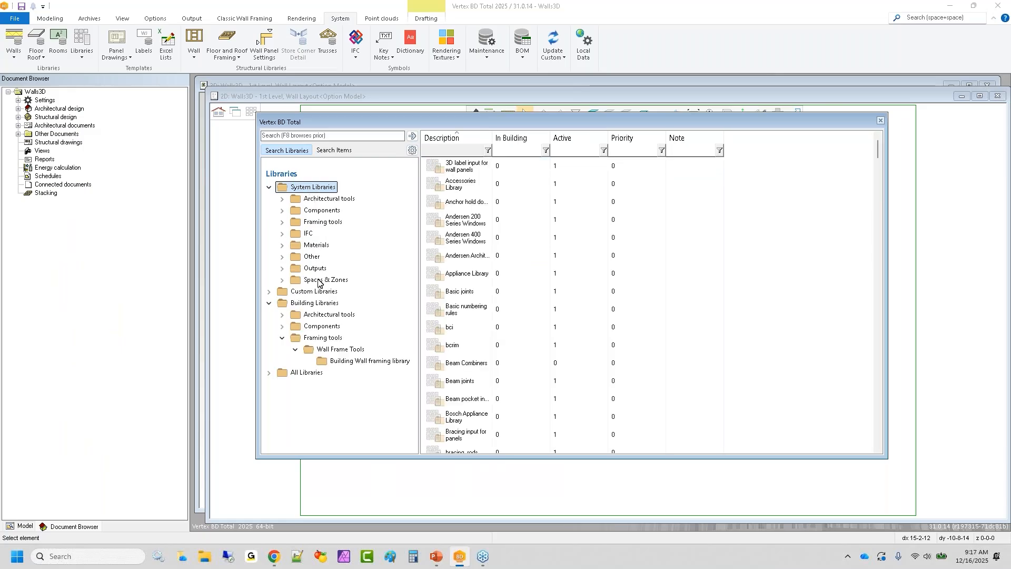
{"action": "left_click", "coordinate": [318, 223]}
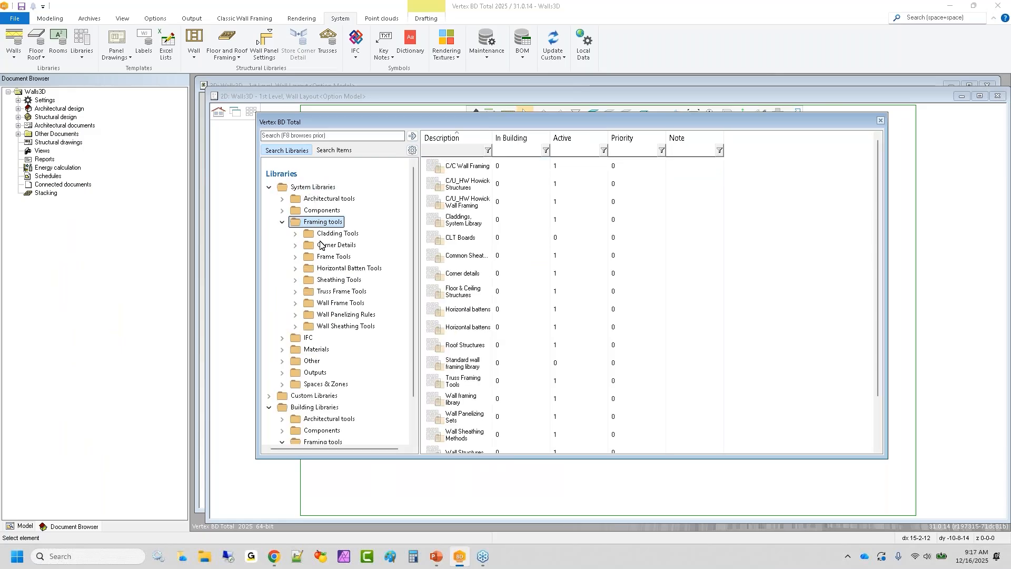
{"action": "left_click", "coordinate": [327, 304]}
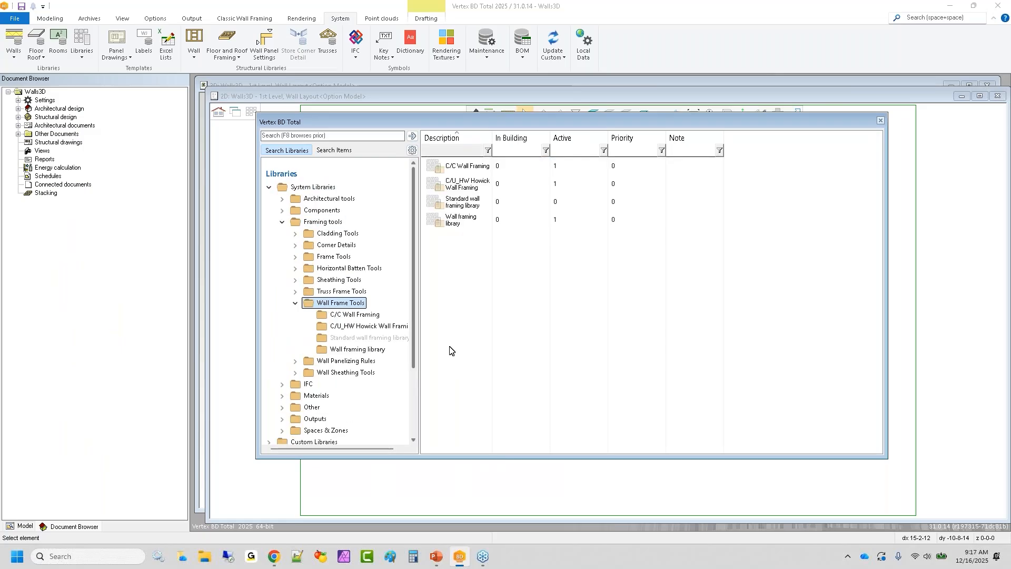
{"action": "left_click", "coordinate": [354, 349]}
{"action": "scroll", "coordinate": [476, 314], "scroll_direction": "down", "scroll_amount": 8}
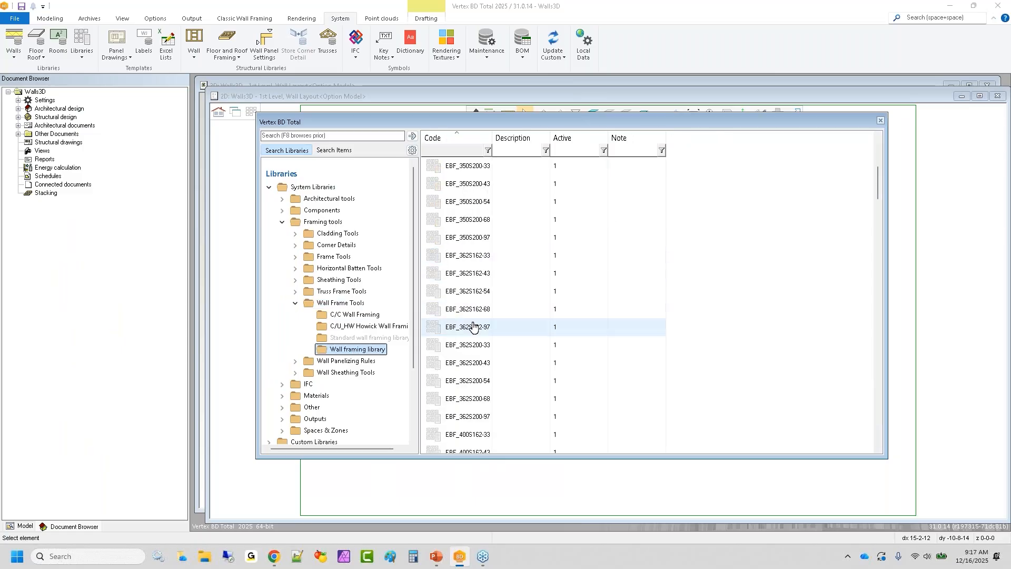
{"action": "scroll", "coordinate": [476, 368], "scroll_direction": "down", "scroll_amount": 6}
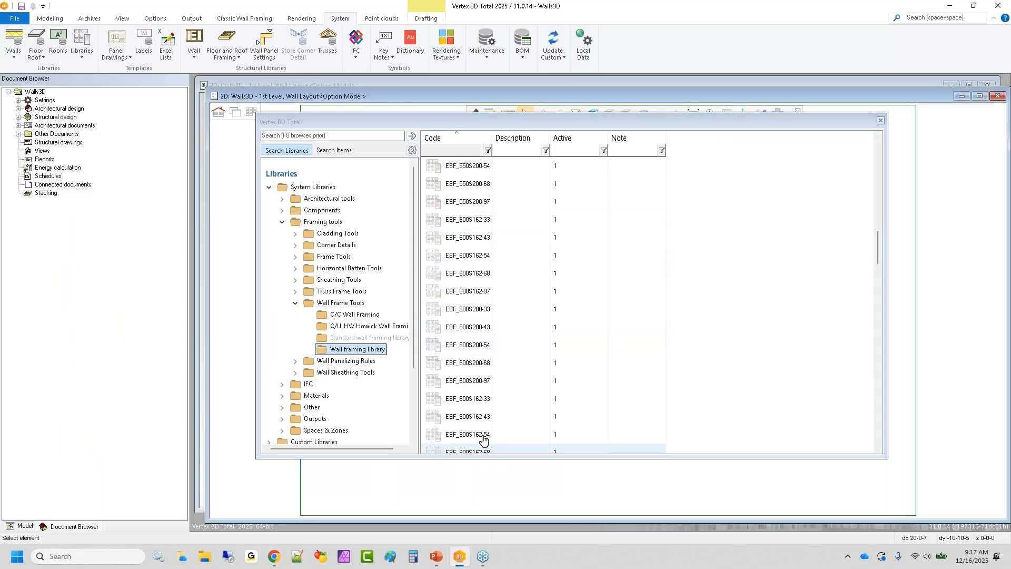
{"action": "scroll", "coordinate": [470, 322], "scroll_direction": "up", "scroll_amount": 1}
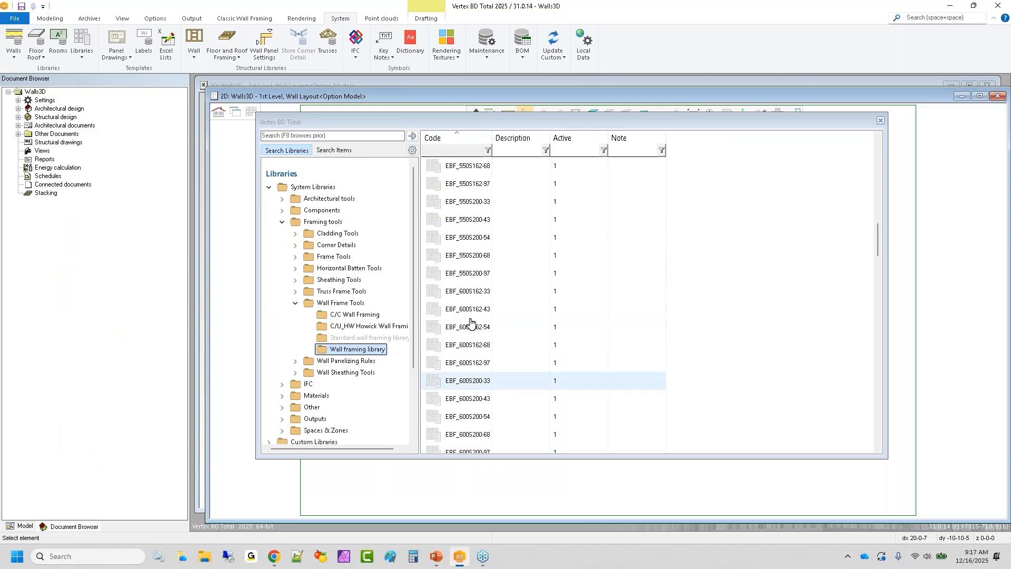
{"action": "mouse_move", "coordinate": [471, 334]}
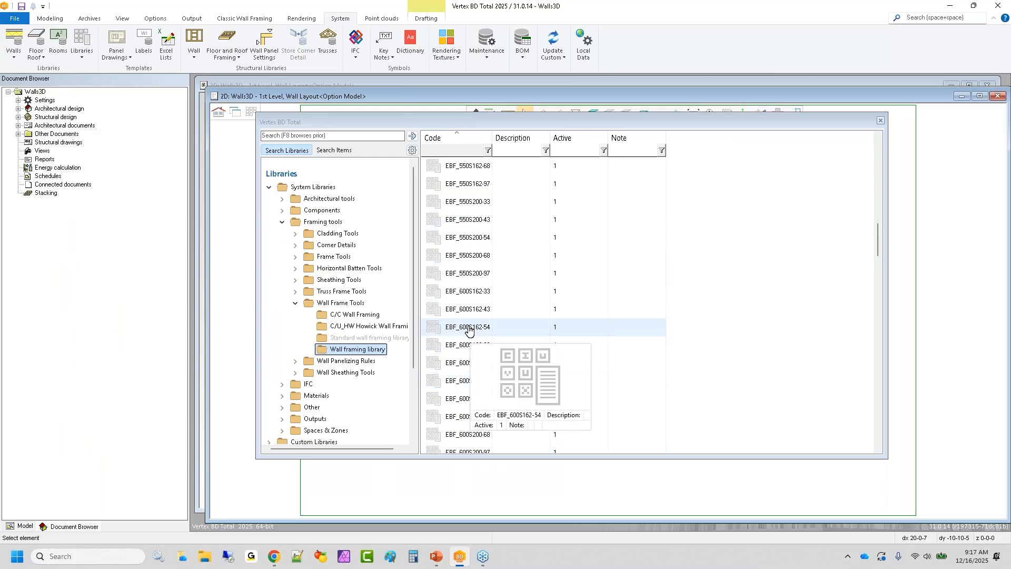
{"action": "left_click", "coordinate": [468, 327]}
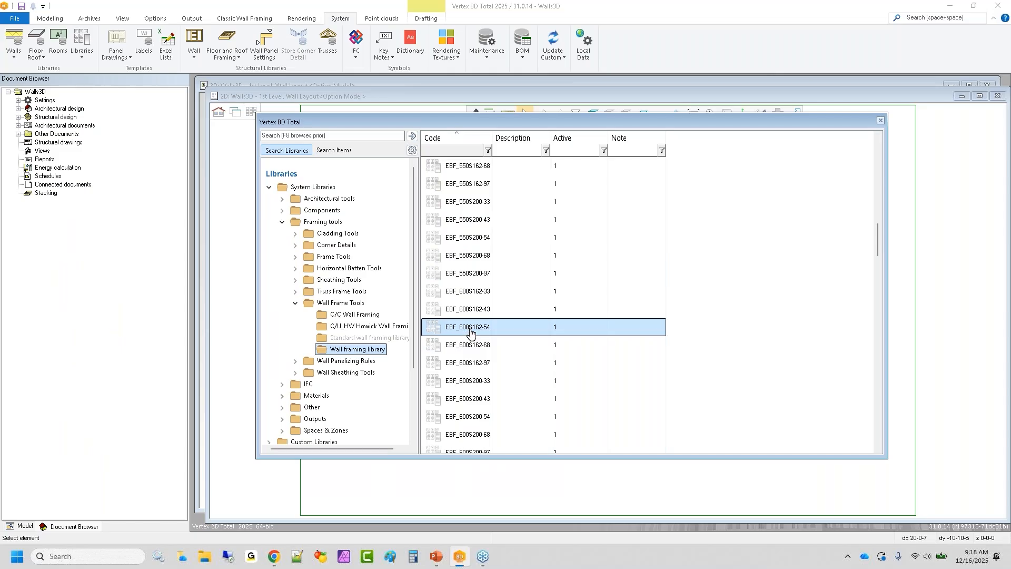
{"action": "right_click", "coordinate": [470, 329]}
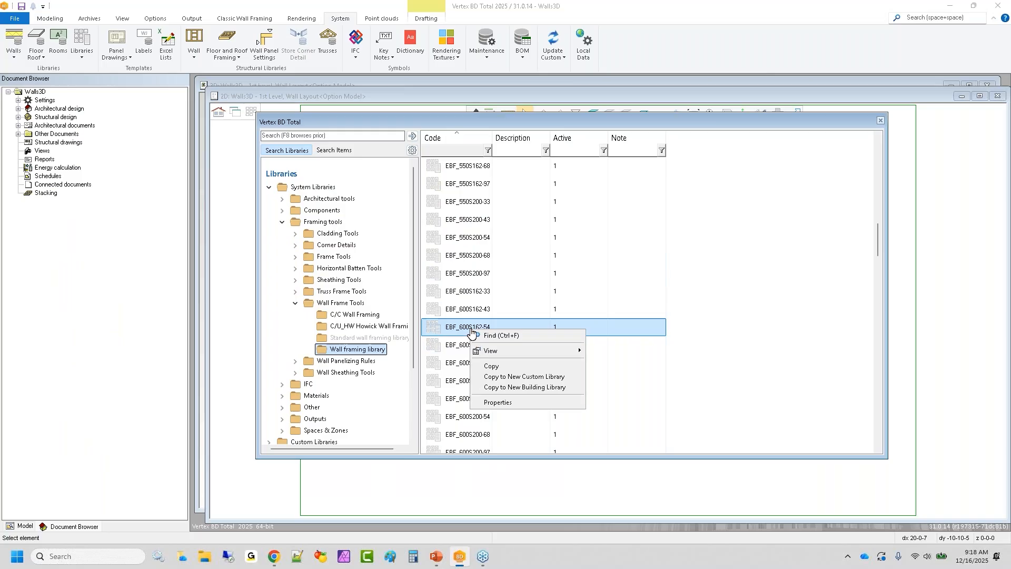
{"action": "left_click", "coordinate": [510, 363]}
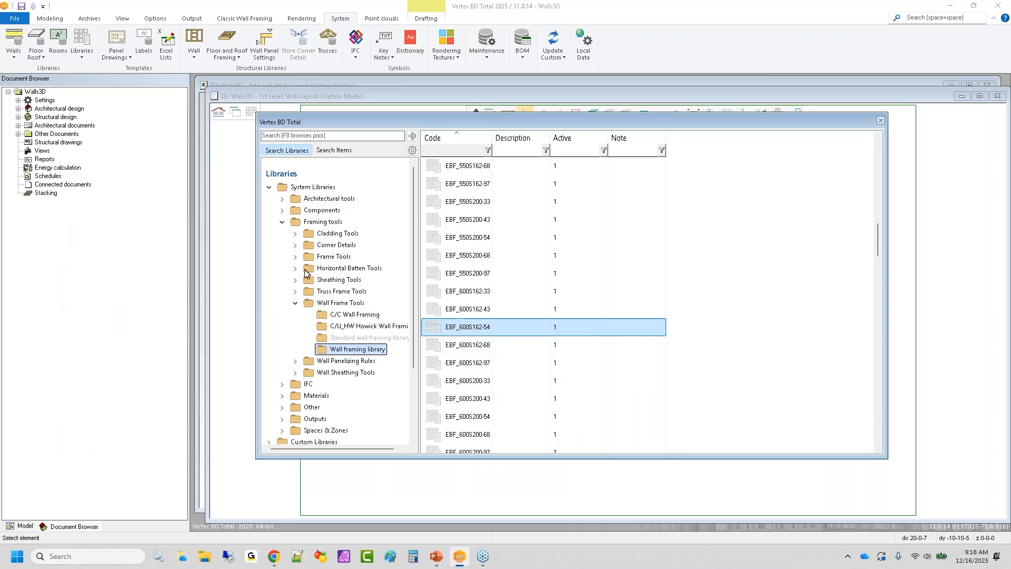
Step: Paste the copied EBF_600S162-54 framing into the Building Wall framing library
{"action": "scroll", "coordinate": [308, 278], "scroll_direction": "down", "scroll_amount": 3}
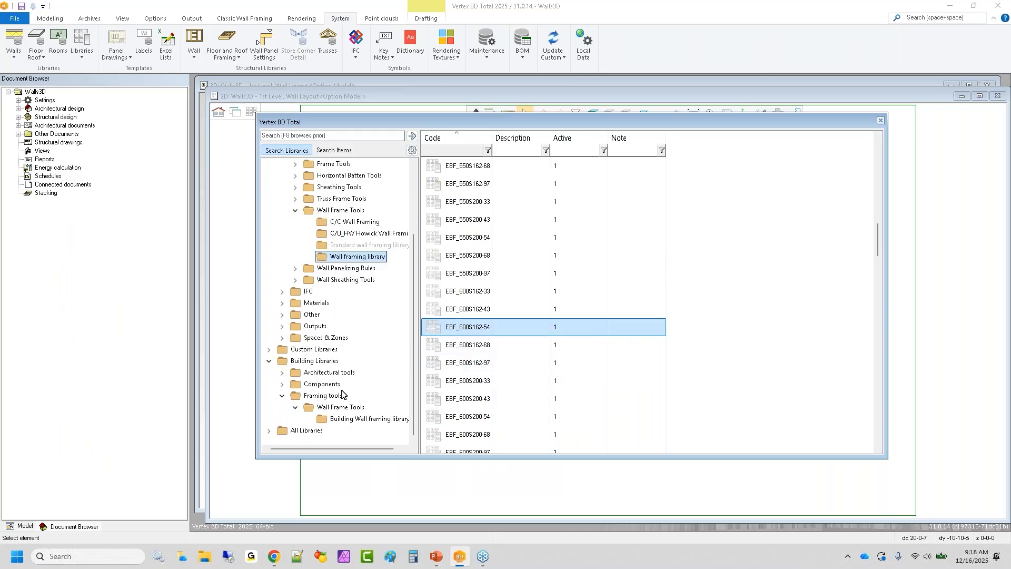
{"action": "left_click", "coordinate": [355, 421]}
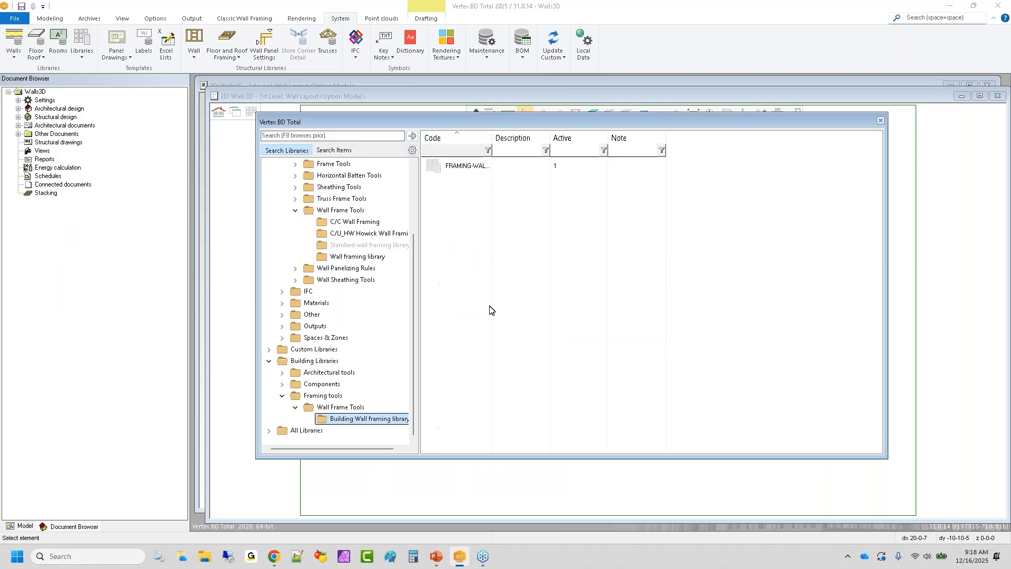
{"action": "right_click", "coordinate": [480, 267]}
{"action": "left_click", "coordinate": [501, 302]}
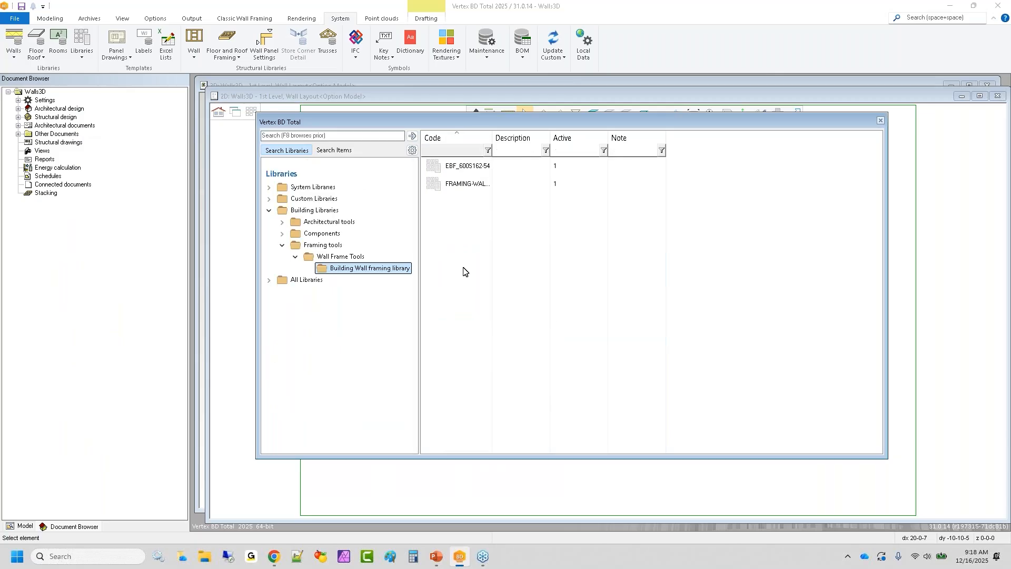
Step: Open the Building Wall framing library's content for editing and rename the EBF_600S162-54 framing as FRAMING-WALL-B
{"action": "right_click", "coordinate": [354, 269]}
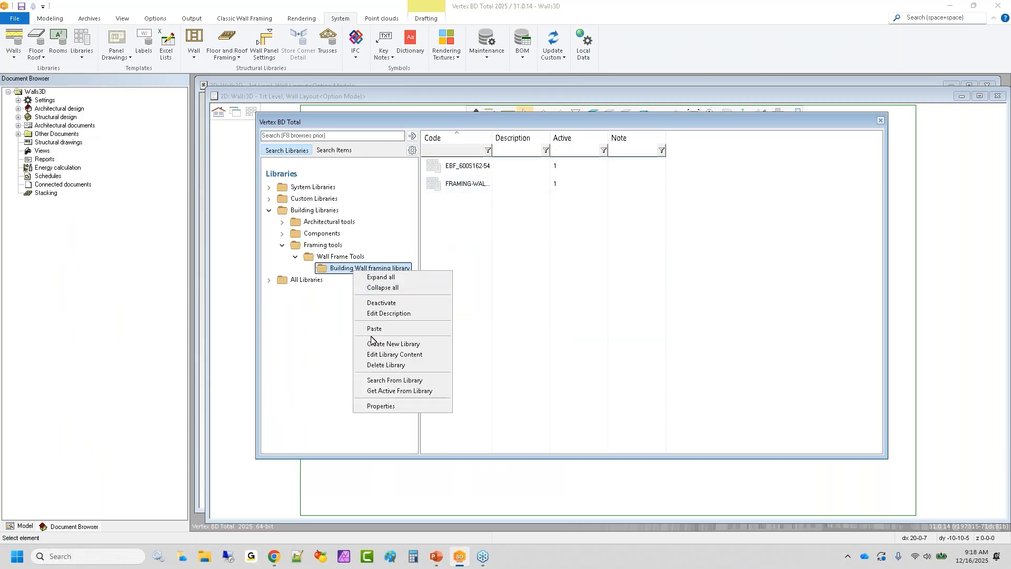
{"action": "left_click", "coordinate": [380, 354]}
{"action": "left_click", "coordinate": [313, 133]}
{"action": "left_click", "coordinate": [559, 438]}
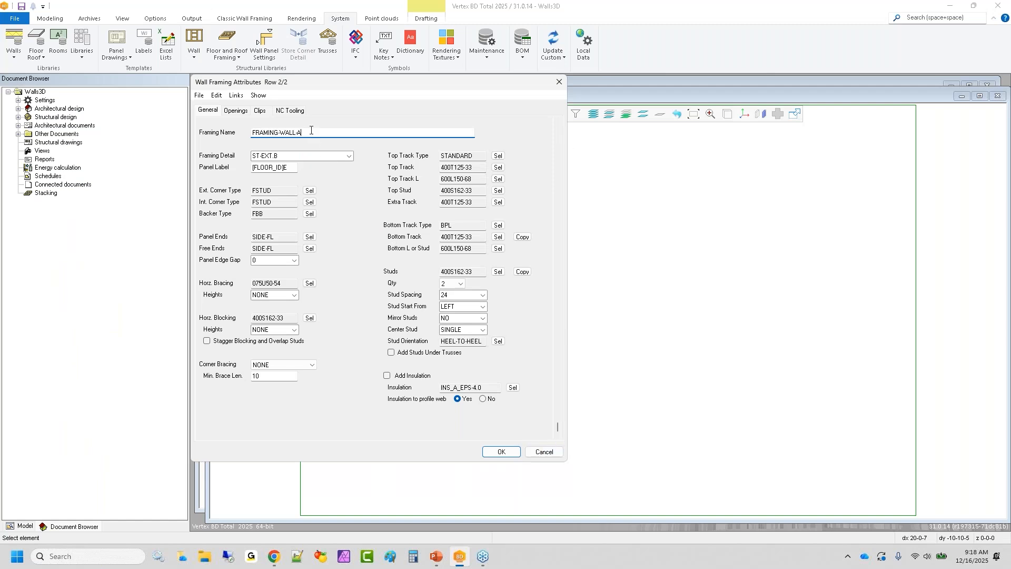
{"action": "left_click_drag", "start_coordinate": [311, 133], "coordinate": [236, 135]}
{"action": "left_click", "coordinate": [558, 123]}
{"action": "type", "text": "B"}
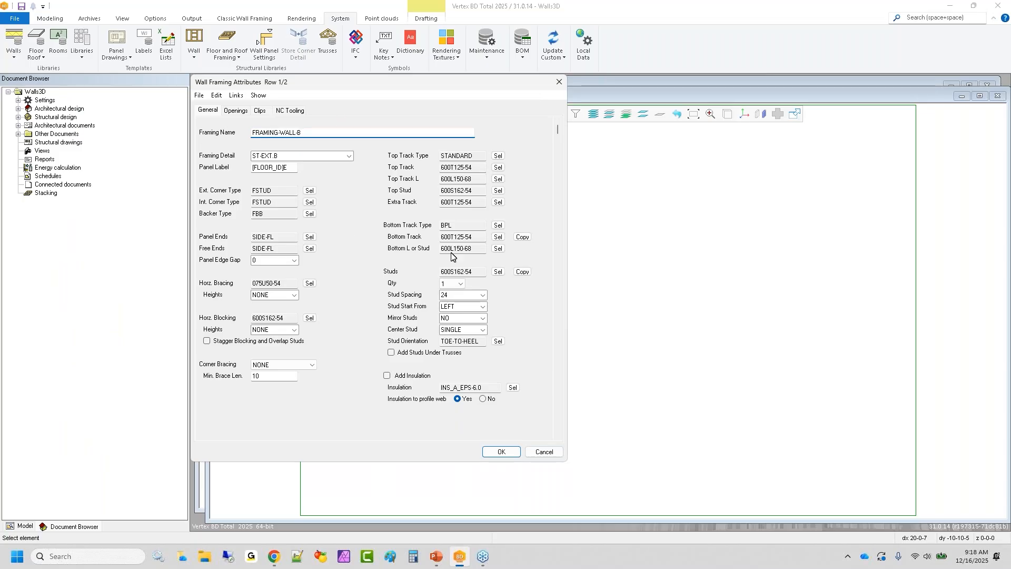
Step: Set the stud quantity of FRAMING-WALL-B to 2 and its stud orientation to Heel-to-Heel, and save the attributes
{"action": "left_click", "coordinate": [458, 285]}
{"action": "left_click", "coordinate": [457, 300]}
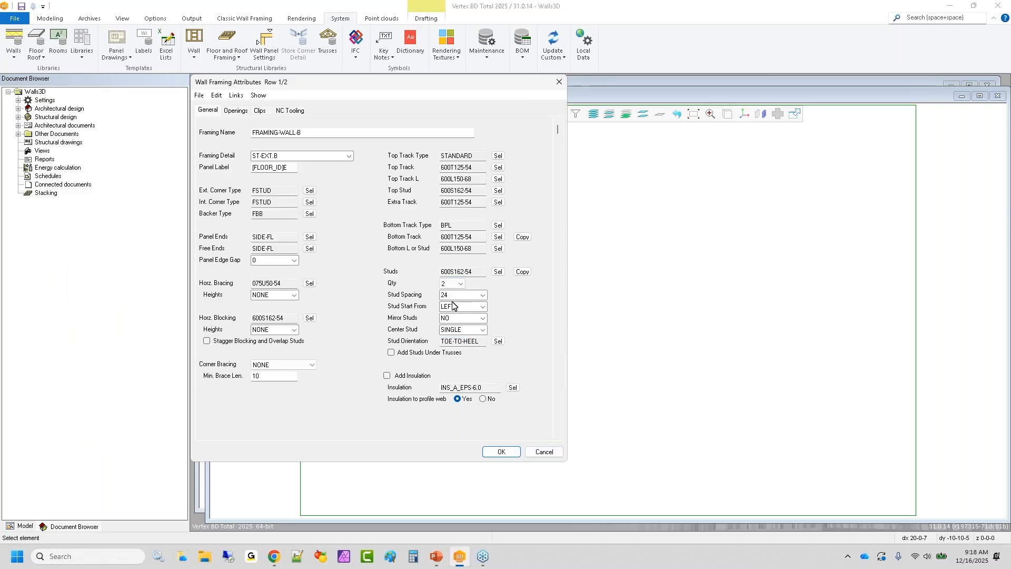
{"action": "left_click", "coordinate": [498, 342]}
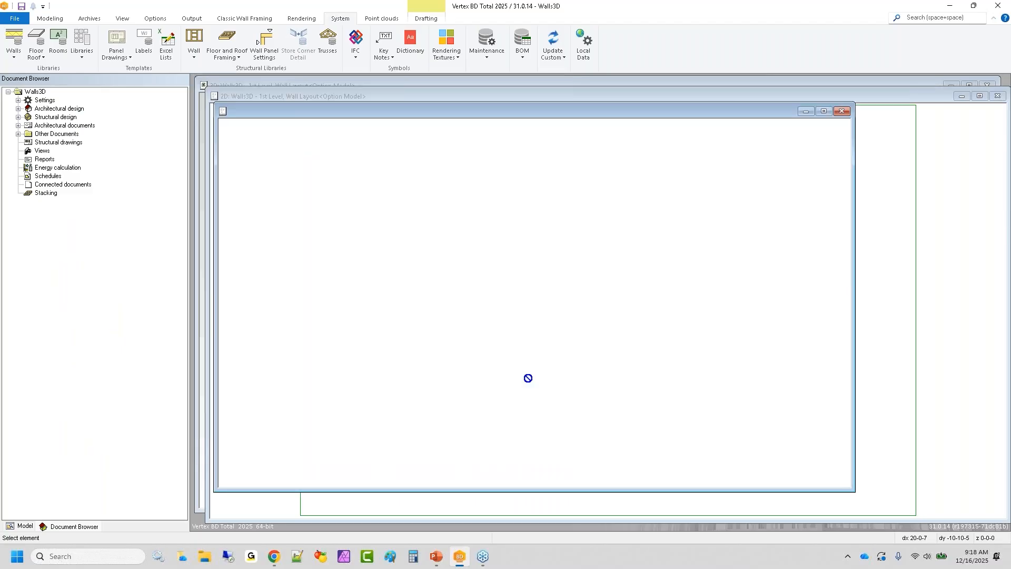
{"action": "left_click", "coordinate": [731, 447]}
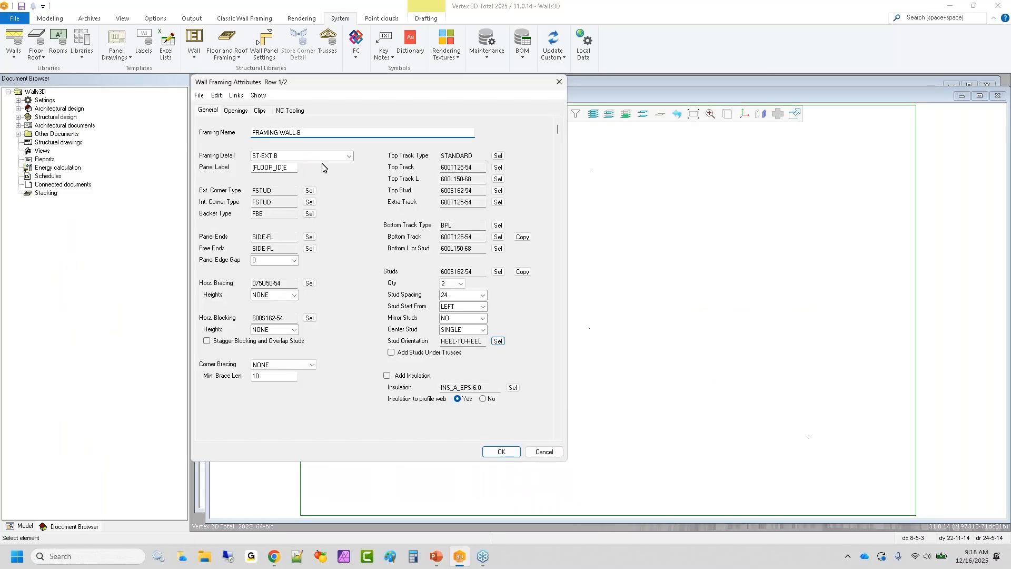
{"action": "left_click", "coordinate": [500, 452]}
{"action": "left_click_drag", "start_coordinate": [492, 205], "coordinate": [549, 205]}
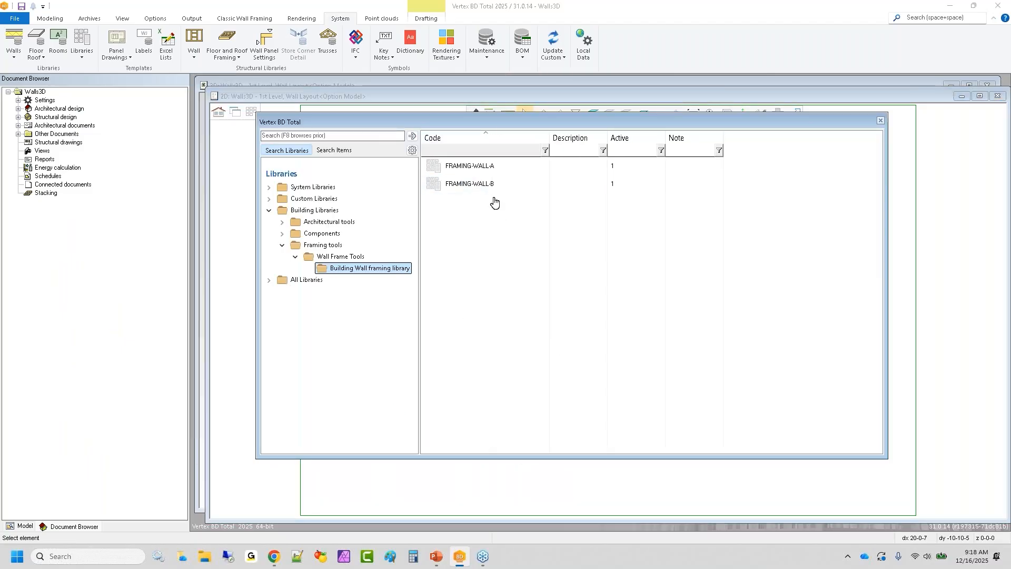
Step: Duplicate FRAMING-WALL-B within the Building Wall framing library, saving the copy with the new key FRAMING-WALL-C
{"action": "left_click", "coordinate": [476, 188]}
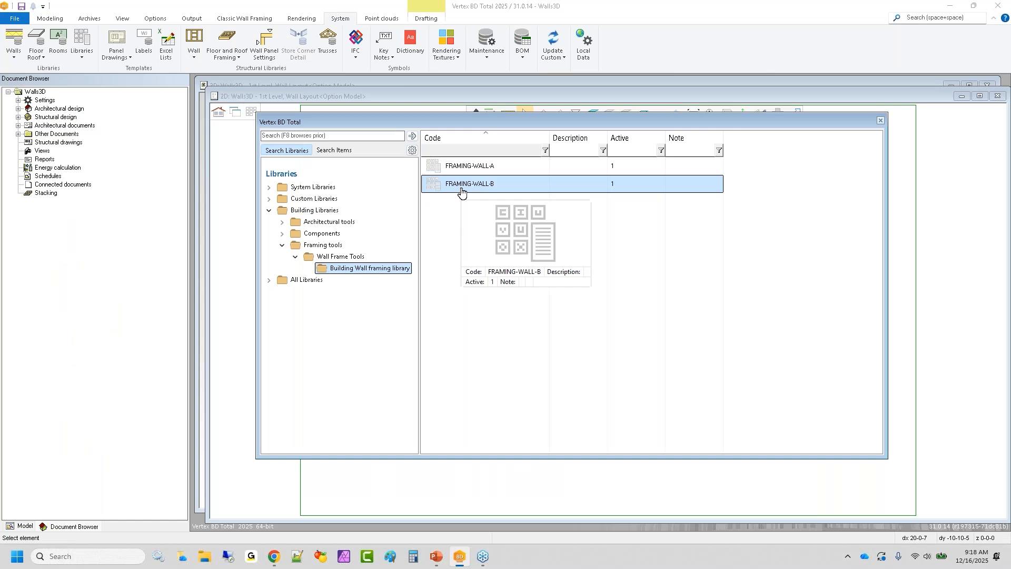
{"action": "right_click", "coordinate": [461, 191]}
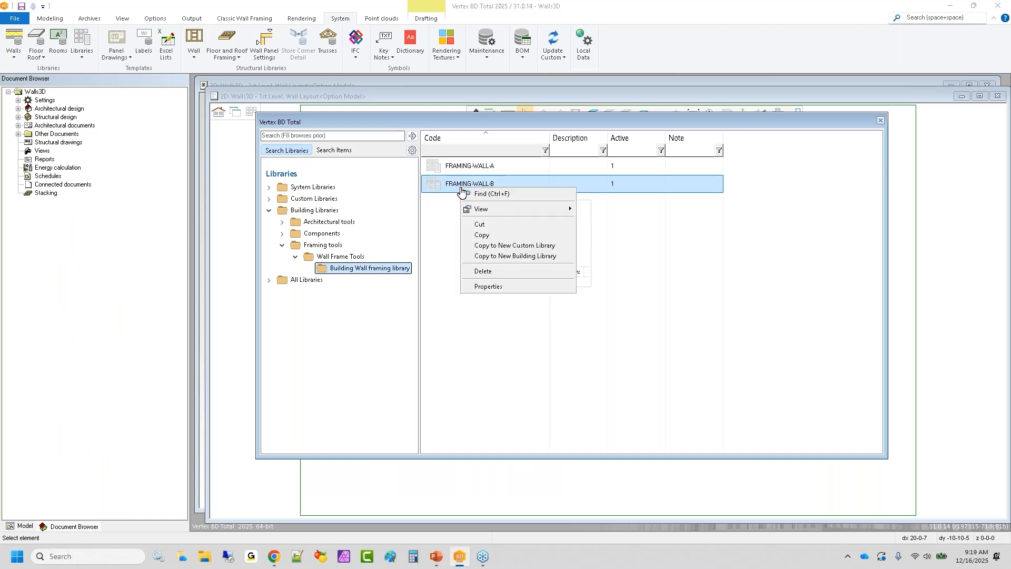
{"action": "left_click", "coordinate": [468, 231]}
{"action": "right_click", "coordinate": [467, 231]}
{"action": "left_click", "coordinate": [487, 267]}
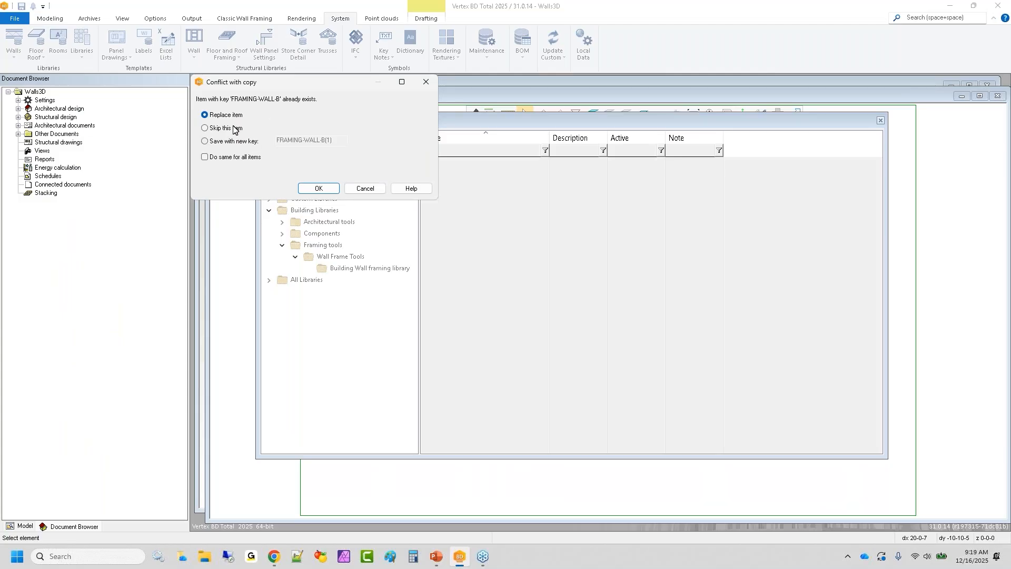
{"action": "left_click", "coordinate": [233, 143]}
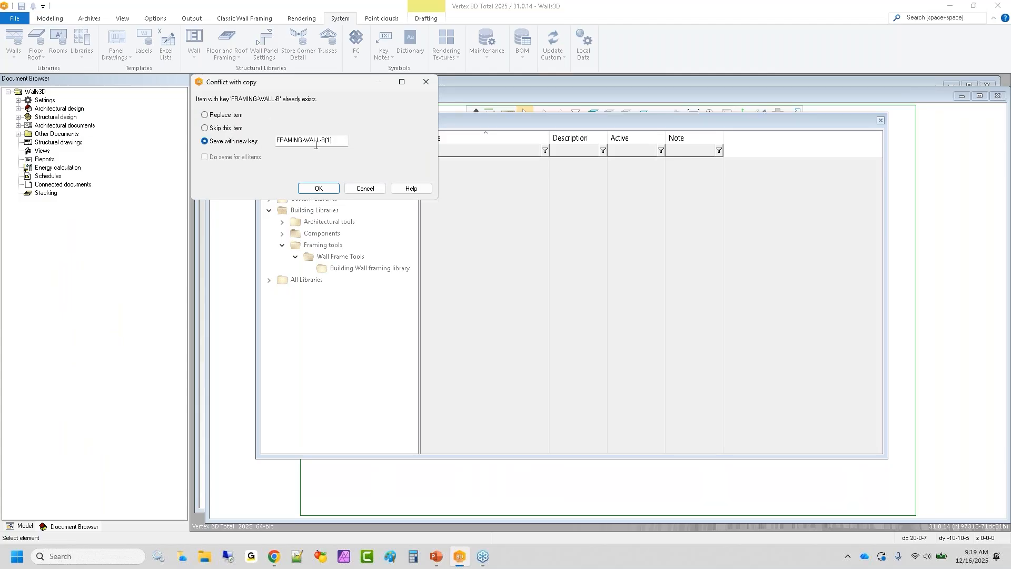
{"action": "left_click", "coordinate": [345, 141]}
{"action": "key", "text": "BackSpace"}
{"action": "key", "text": "BackSpace"}
{"action": "key", "text": "BackSpace"}
{"action": "key", "text": "BackSpace"}
{"action": "left_click", "coordinate": [318, 188]}
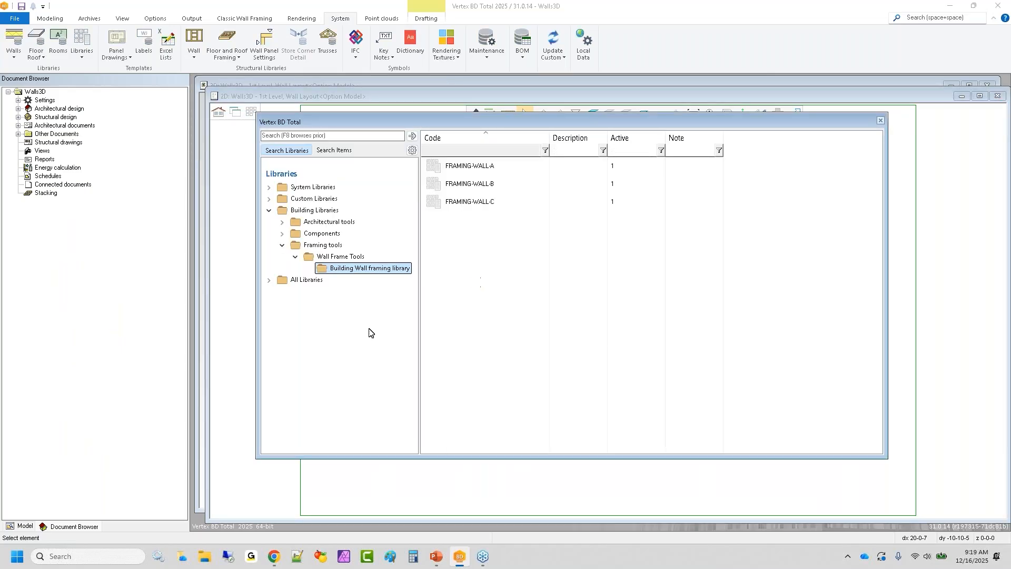
Step: Edit the Building Wall framing library's content to set the stud spacing of FRAMING-WALL-C to 16
{"action": "right_click", "coordinate": [360, 270]}
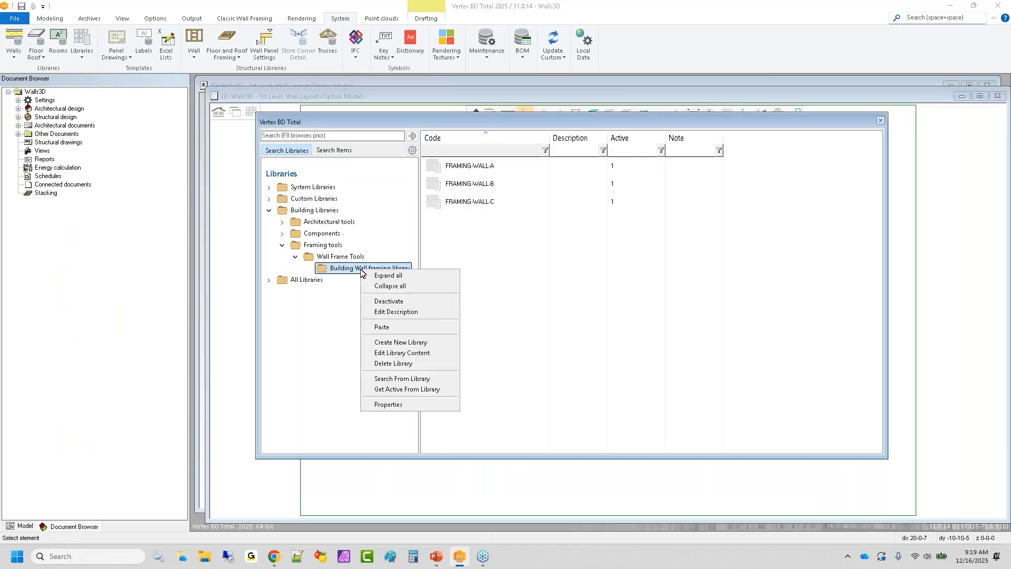
{"action": "left_click", "coordinate": [395, 353]}
{"action": "scroll", "coordinate": [362, 185], "scroll_direction": "down", "scroll_amount": 2}
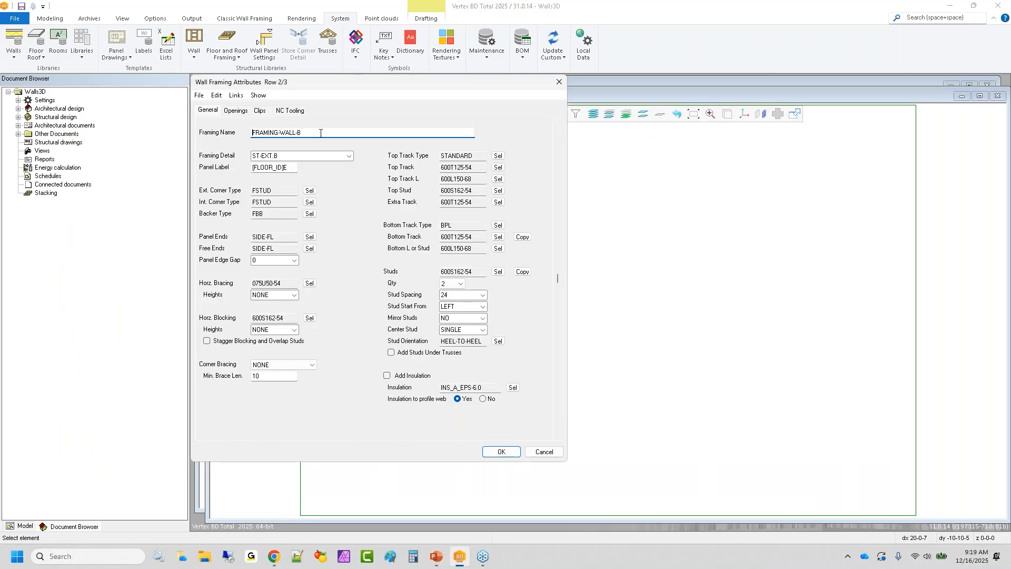
{"action": "left_click", "coordinate": [460, 284]}
{"action": "left_click", "coordinate": [482, 296]}
{"action": "left_click", "coordinate": [471, 304]}
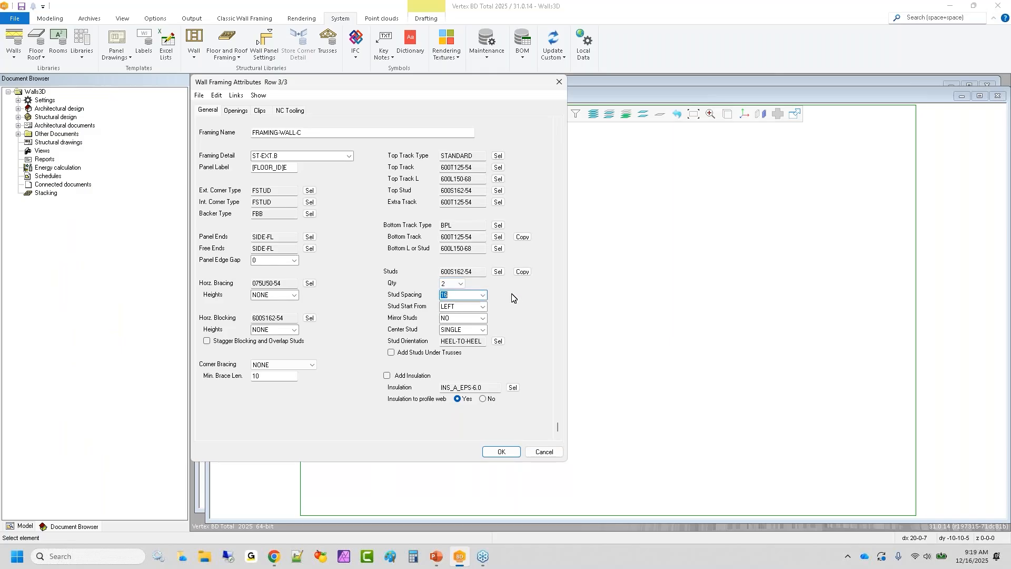
{"action": "left_click", "coordinate": [505, 453]}
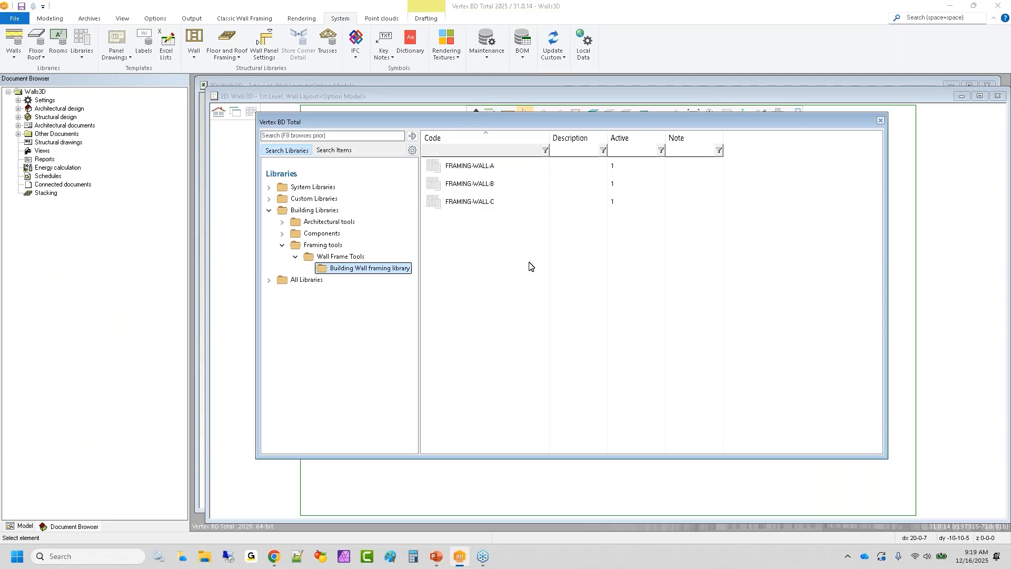
Step: Locate and select the FRAME-600 layer in the system libraries' architectural Wall layer library
{"action": "double_click", "coordinate": [312, 188]}
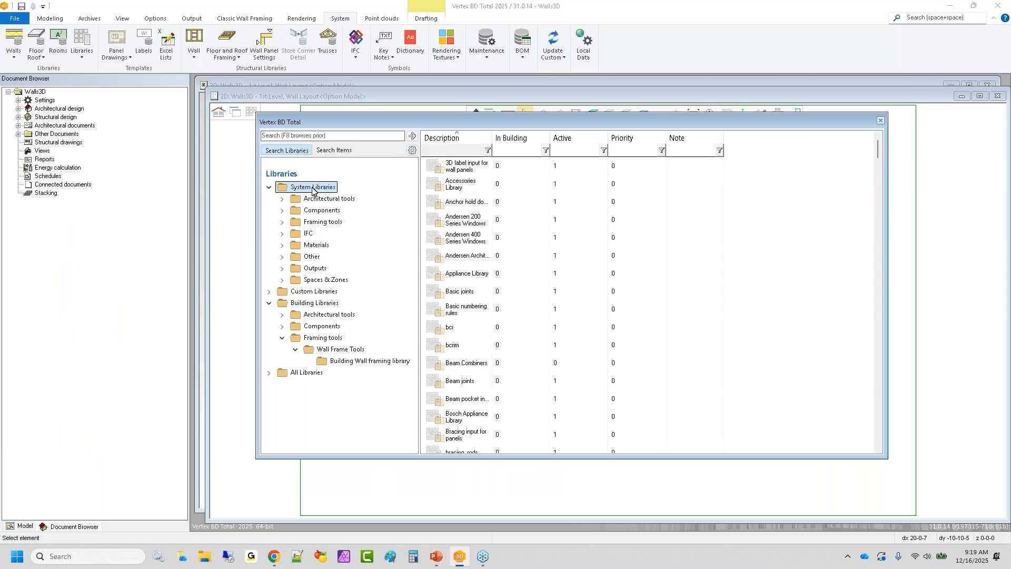
{"action": "double_click", "coordinate": [310, 200]}
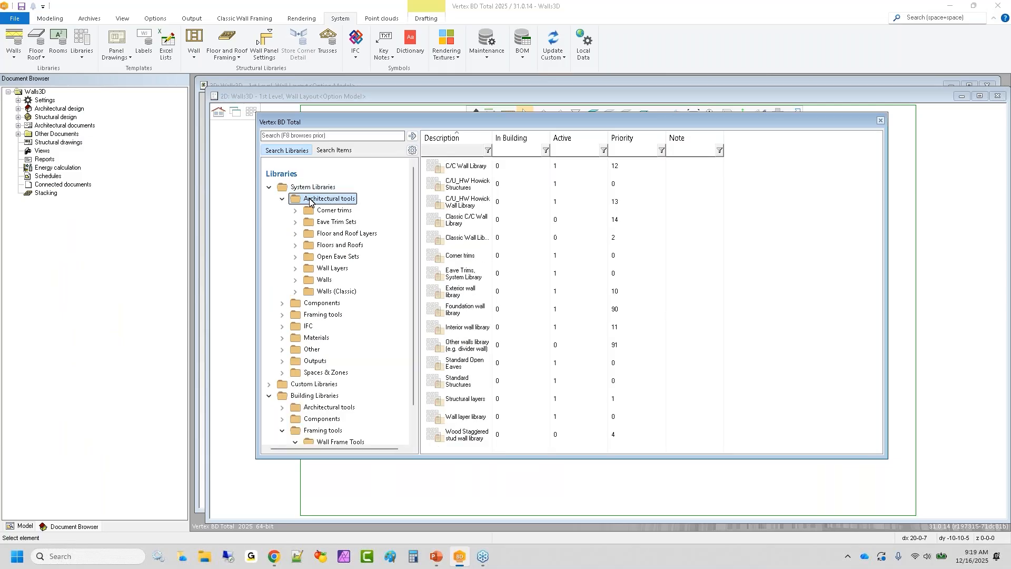
{"action": "double_click", "coordinate": [326, 269]}
{"action": "left_click", "coordinate": [352, 280]}
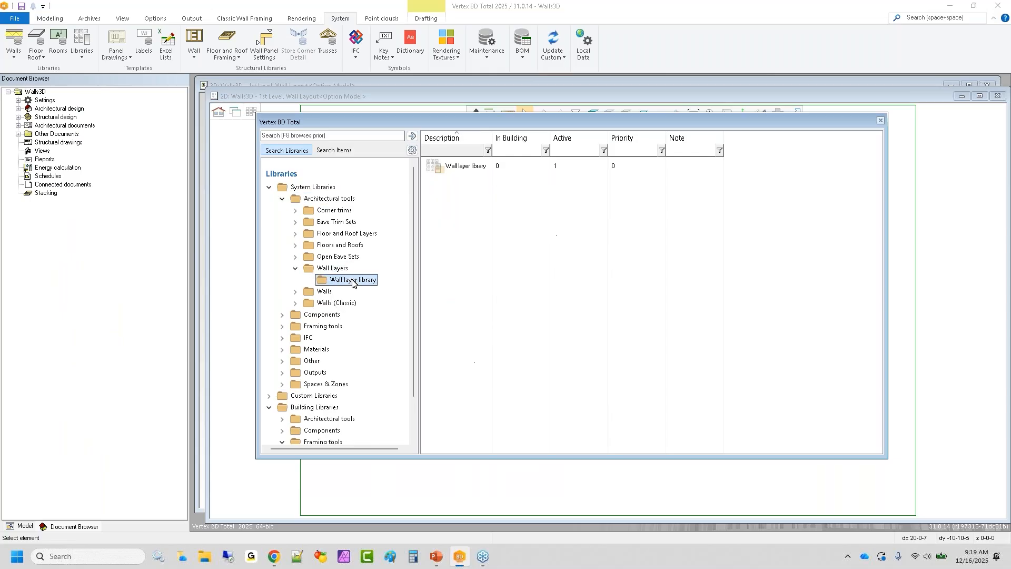
{"action": "left_click_drag", "start_coordinate": [494, 138], "coordinate": [605, 138]}
{"action": "scroll", "coordinate": [476, 321], "scroll_direction": "down", "scroll_amount": 10}
{"action": "scroll", "coordinate": [474, 335], "scroll_direction": "down", "scroll_amount": 10}
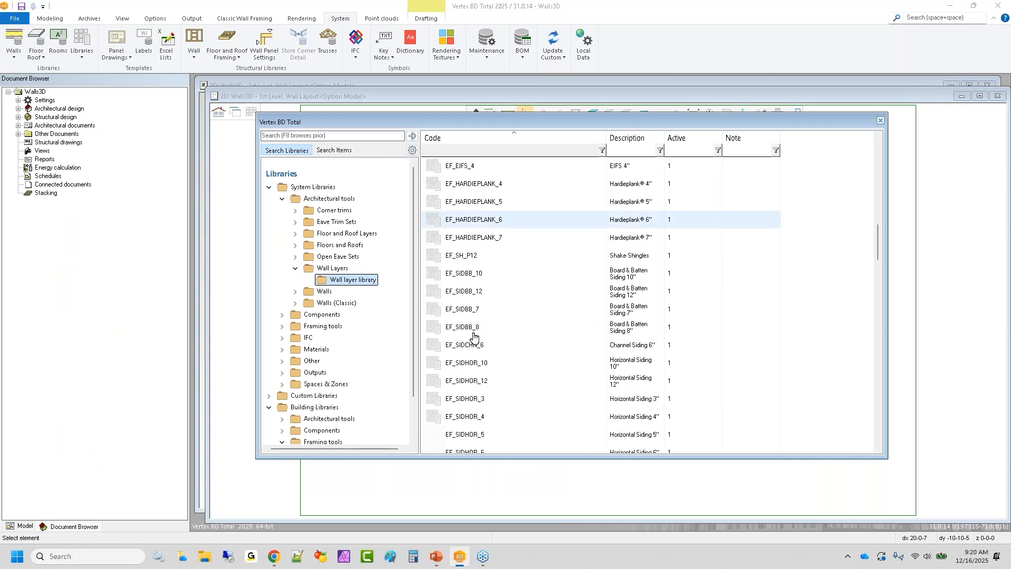
{"action": "scroll", "coordinate": [476, 329], "scroll_direction": "up", "scroll_amount": 3}
{"action": "scroll", "coordinate": [476, 322], "scroll_direction": "down", "scroll_amount": 1}
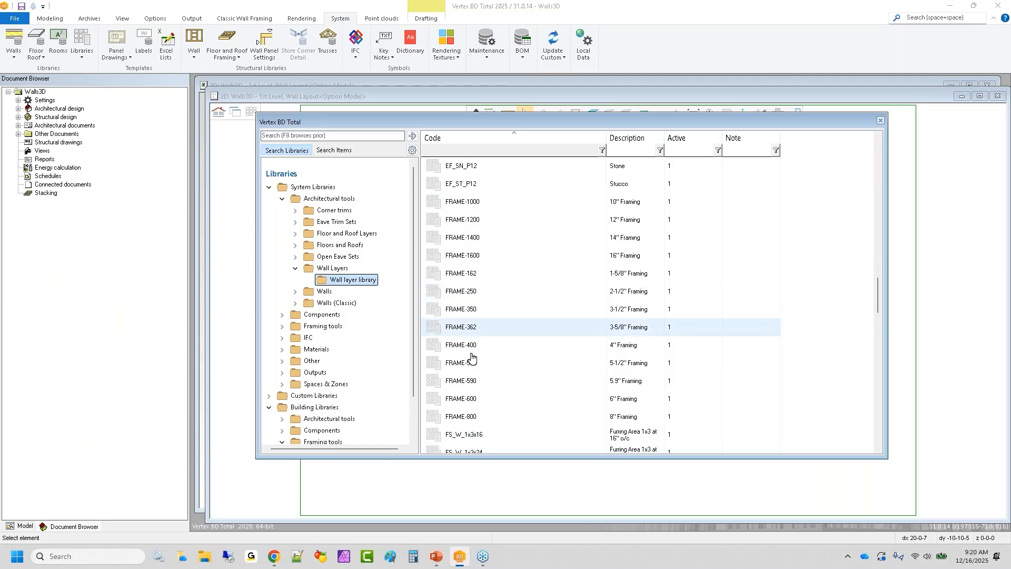
{"action": "left_click", "coordinate": [503, 345]}
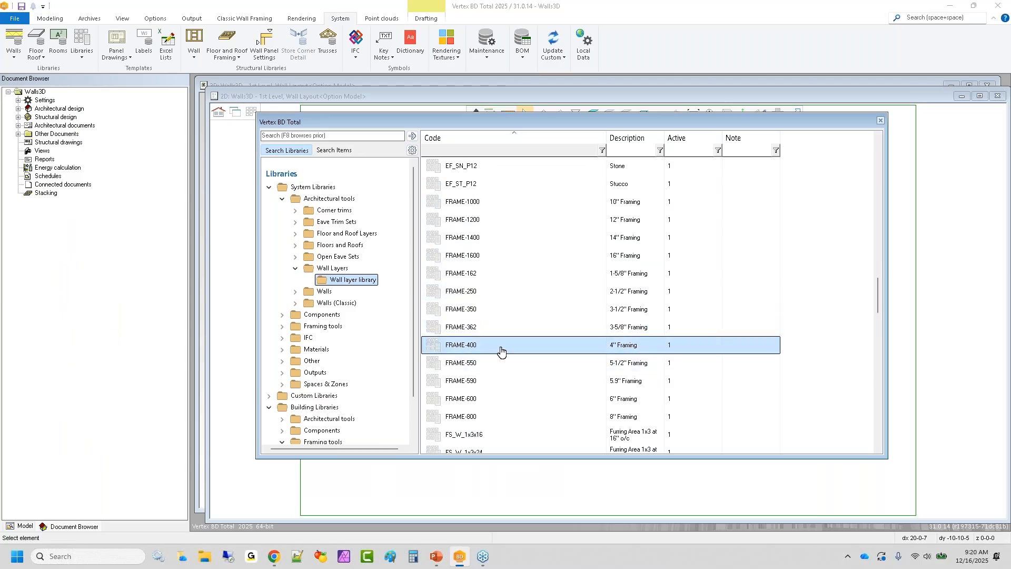
{"action": "scroll", "coordinate": [468, 301], "scroll_direction": "down", "scroll_amount": 2}
{"action": "left_click", "coordinate": [469, 300]}
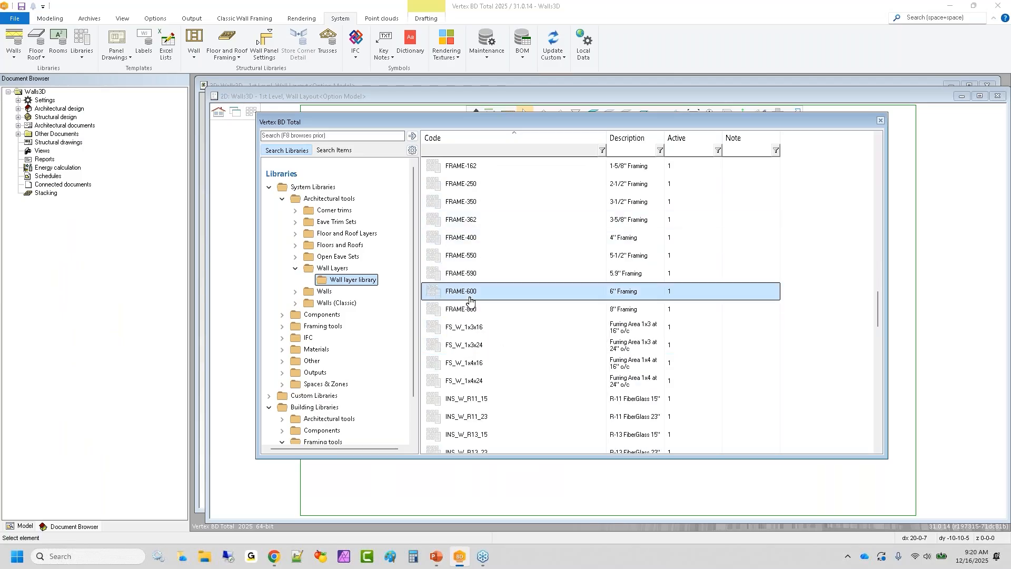
Step: Copy the FRAME-600 layer to a new custom library described as Custom Wall layer library
{"action": "mouse_move", "coordinate": [470, 300]}
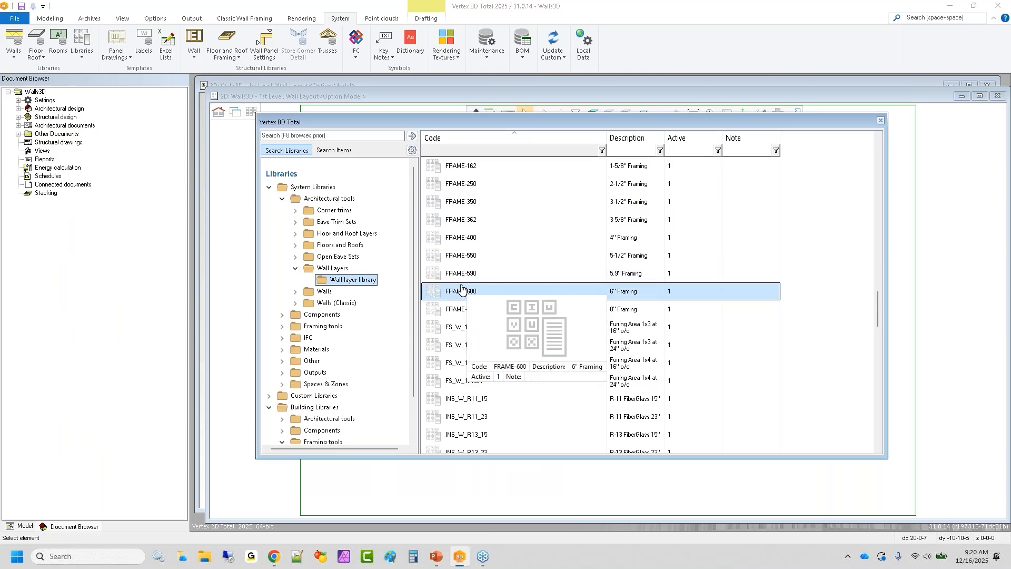
{"action": "right_click", "coordinate": [460, 290]}
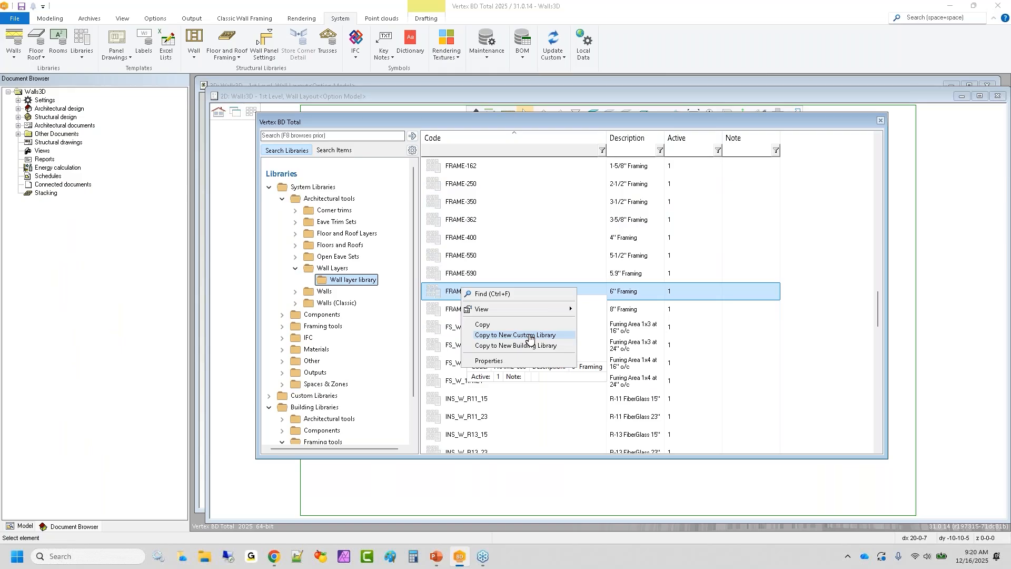
{"action": "left_click", "coordinate": [529, 335]}
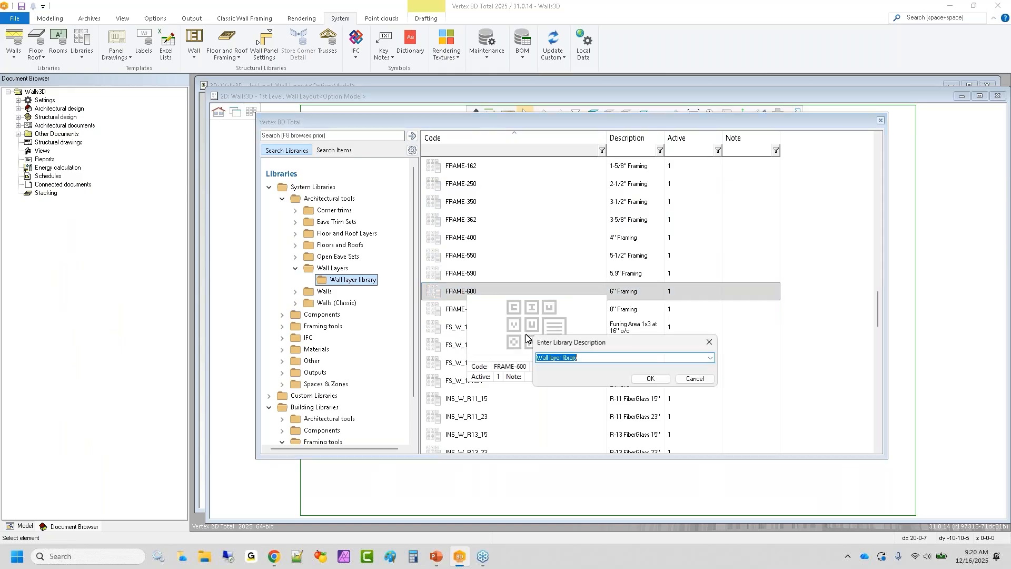
{"action": "type", "text": "Custom"}
{"action": "key", "text": "Return"}
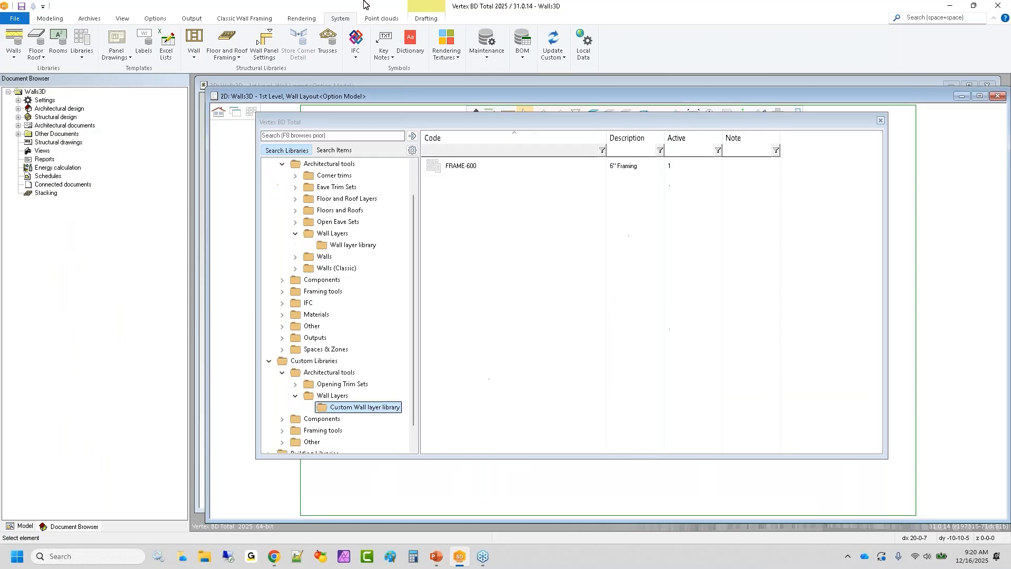
Step: Open the Custom Wall layer library's content for editing and change the FRAME-600 layer's description to 6.5" Framing
{"action": "scroll", "coordinate": [352, 406], "scroll_direction": "down", "scroll_amount": 1}
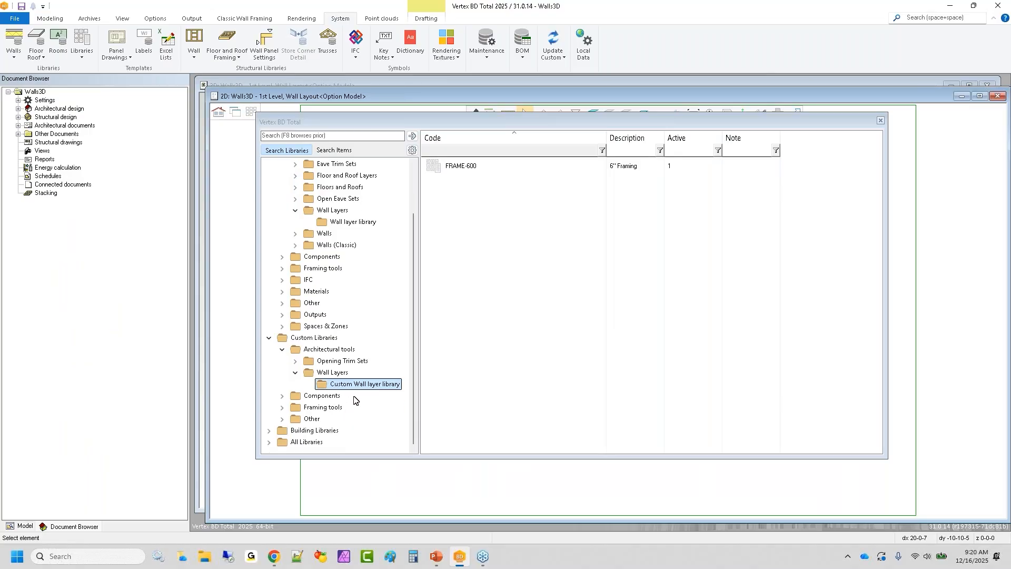
{"action": "right_click", "coordinate": [359, 386]}
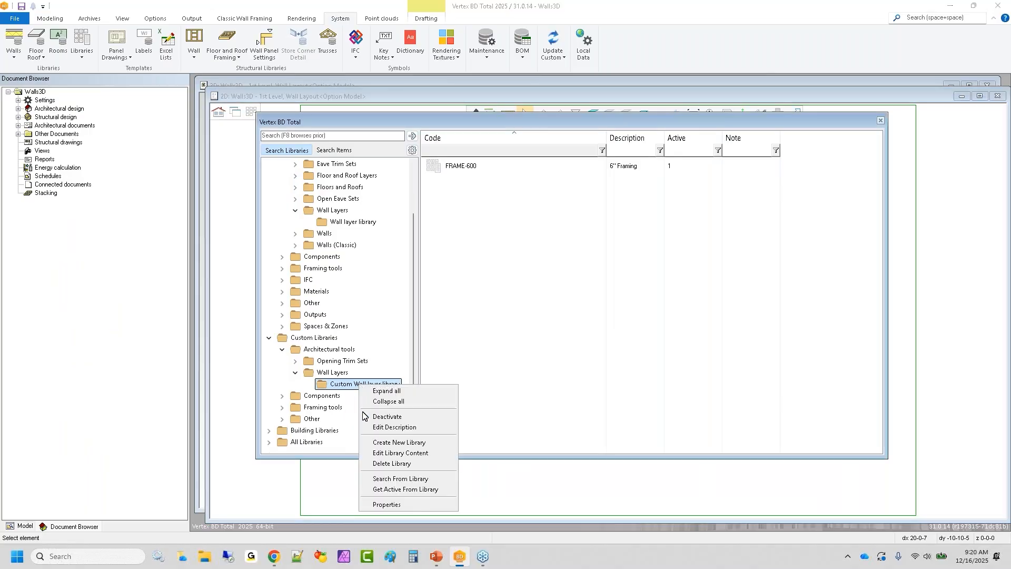
{"action": "left_click", "coordinate": [384, 453]}
{"action": "left_click", "coordinate": [251, 170]}
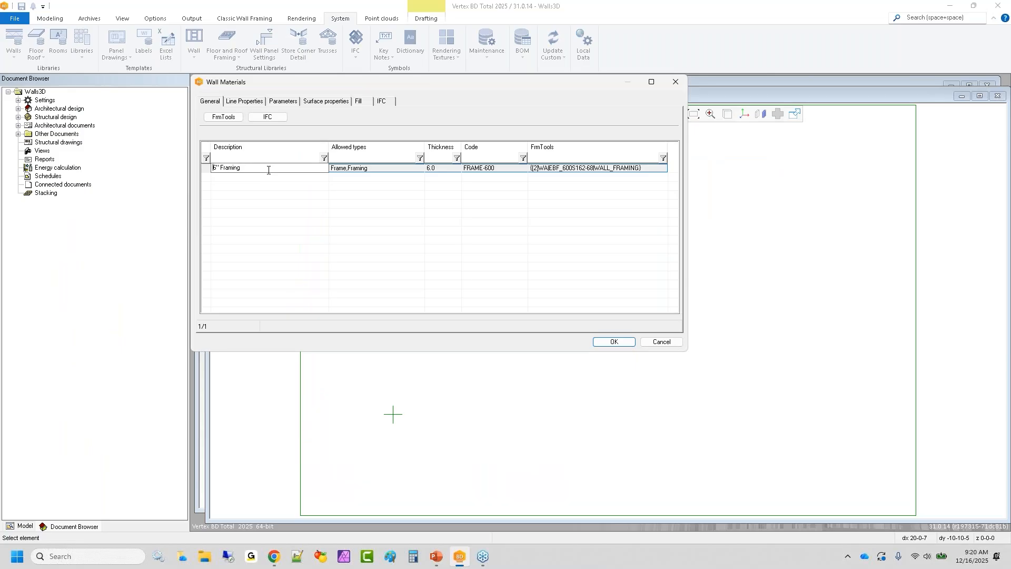
{"action": "type", "text": ".5"}
Step: Set the 6.5" Framing layer's thickness to 6.5 and its code to FRAME-650
{"action": "left_click", "coordinate": [445, 166]}
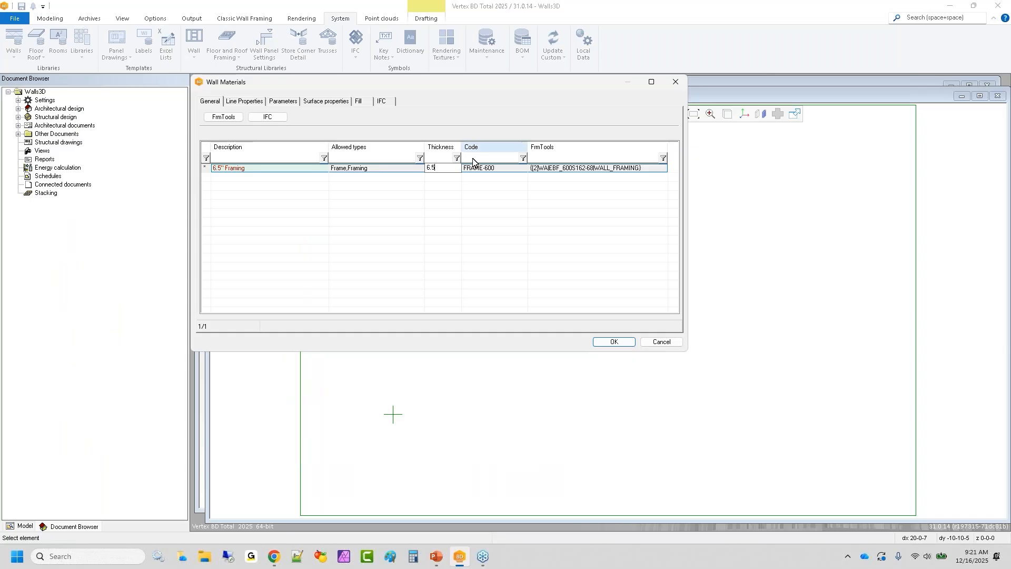
{"action": "left_click", "coordinate": [495, 171]}
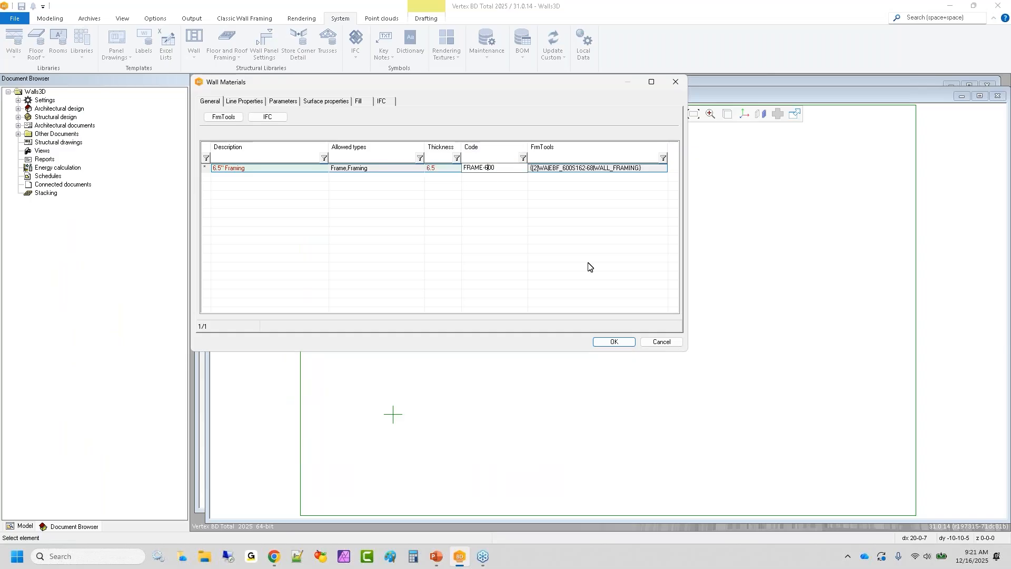
{"action": "type", "text": "65"}
{"action": "left_click", "coordinate": [440, 167]}
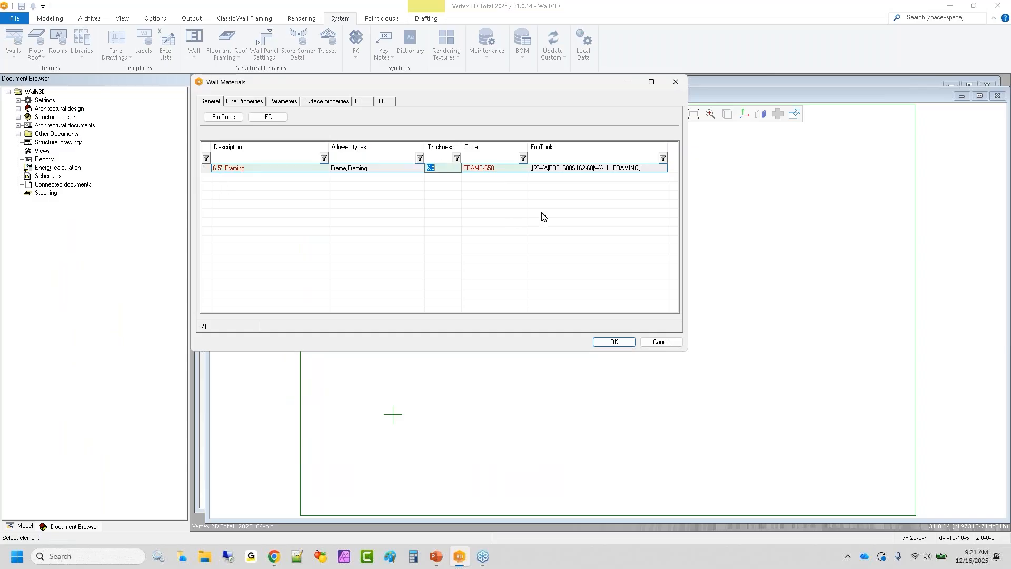
{"action": "left_click", "coordinate": [493, 174]}
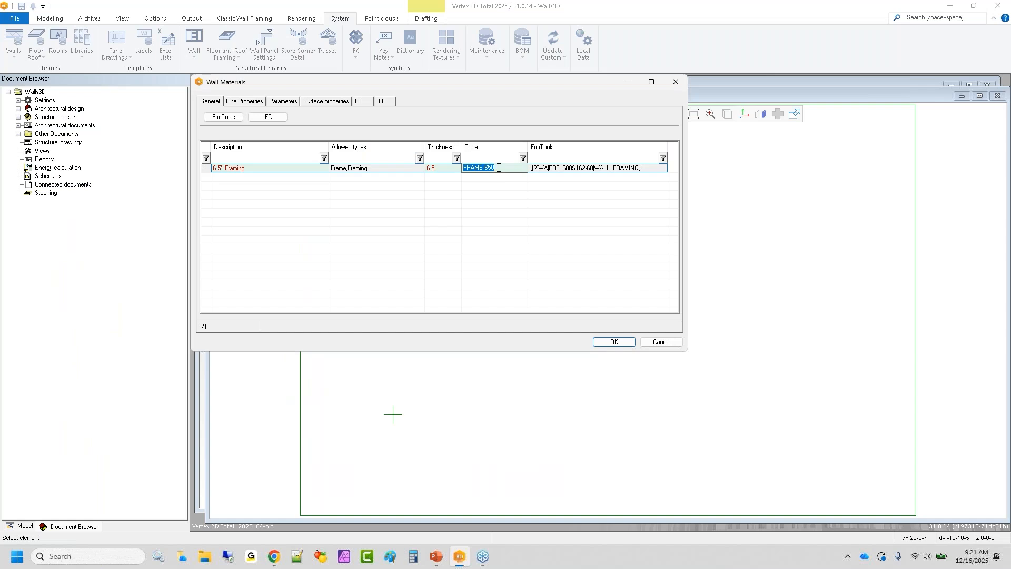
Step: Review the 6.5" Framing layer's line properties, parameters, surface properties, fill and IFC settings
{"action": "left_click", "coordinate": [255, 102]}
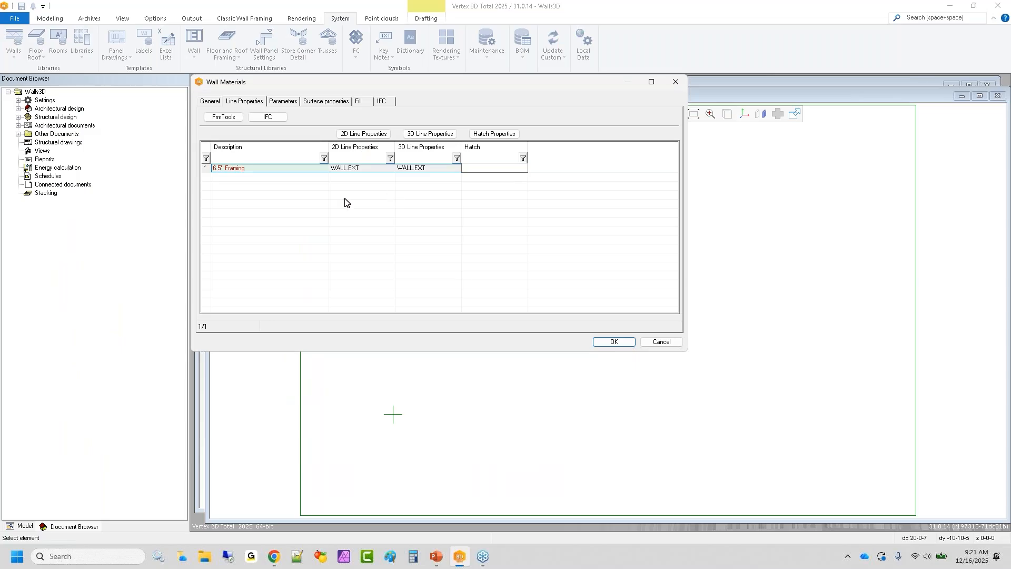
{"action": "left_click", "coordinate": [292, 100]}
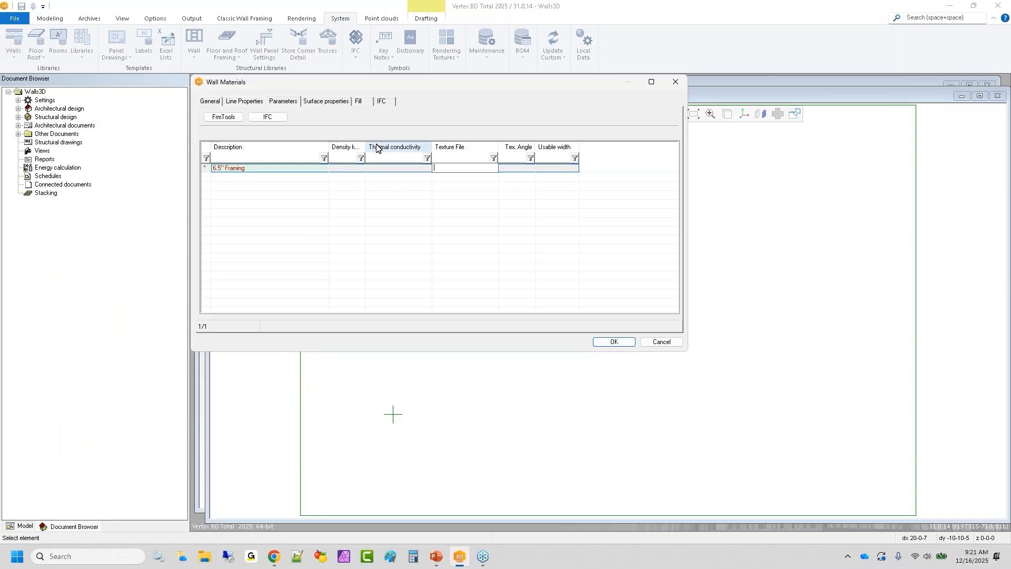
{"action": "left_click_drag", "start_coordinate": [364, 147], "coordinate": [391, 145]}
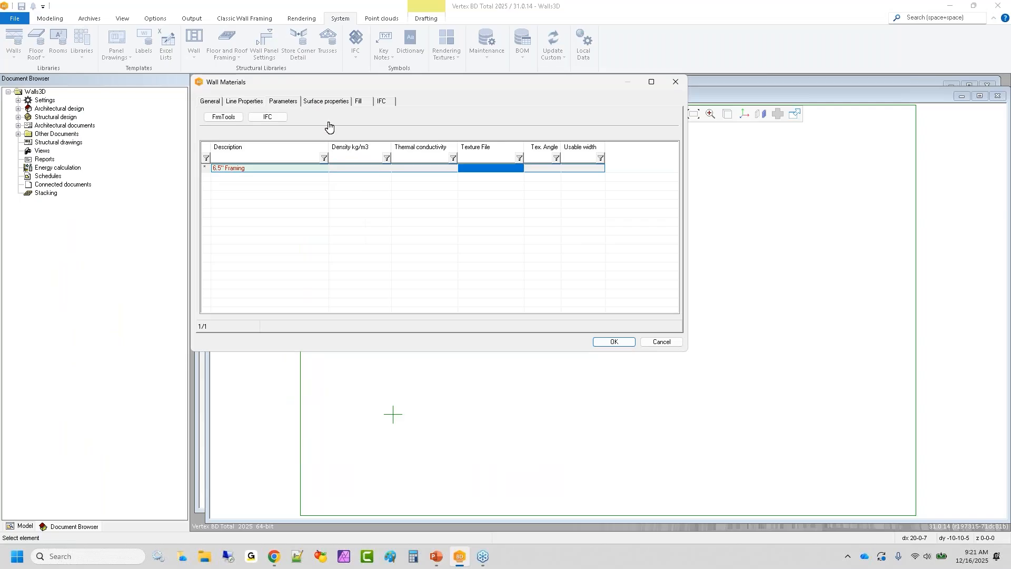
{"action": "left_click", "coordinate": [311, 102]}
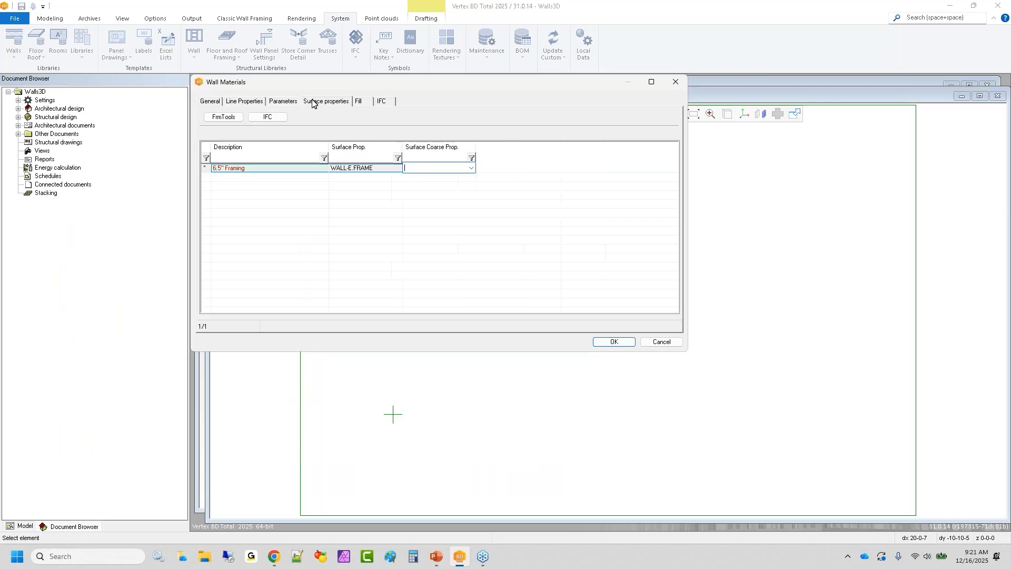
{"action": "left_click", "coordinate": [378, 168]}
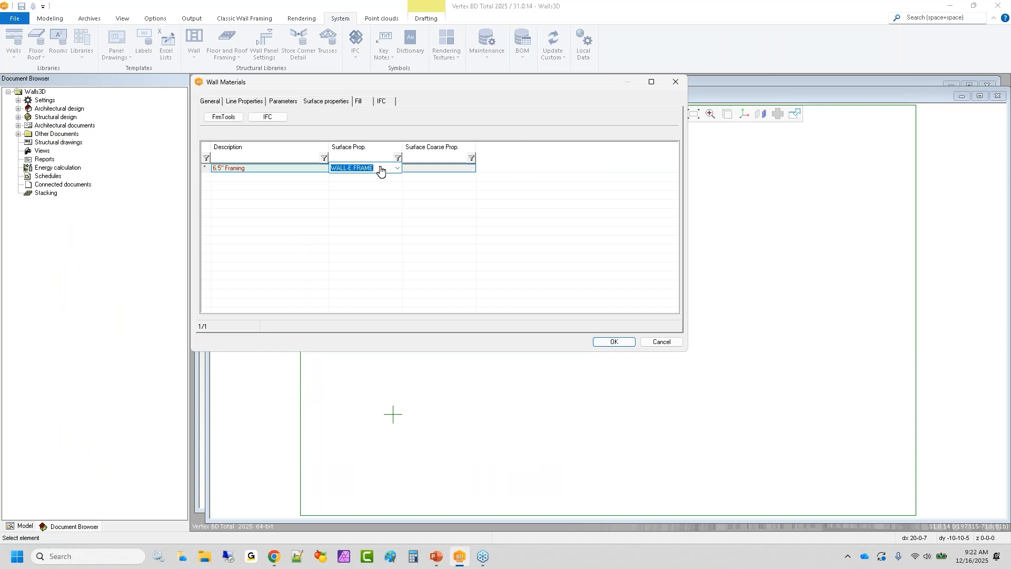
{"action": "left_click", "coordinate": [361, 102]}
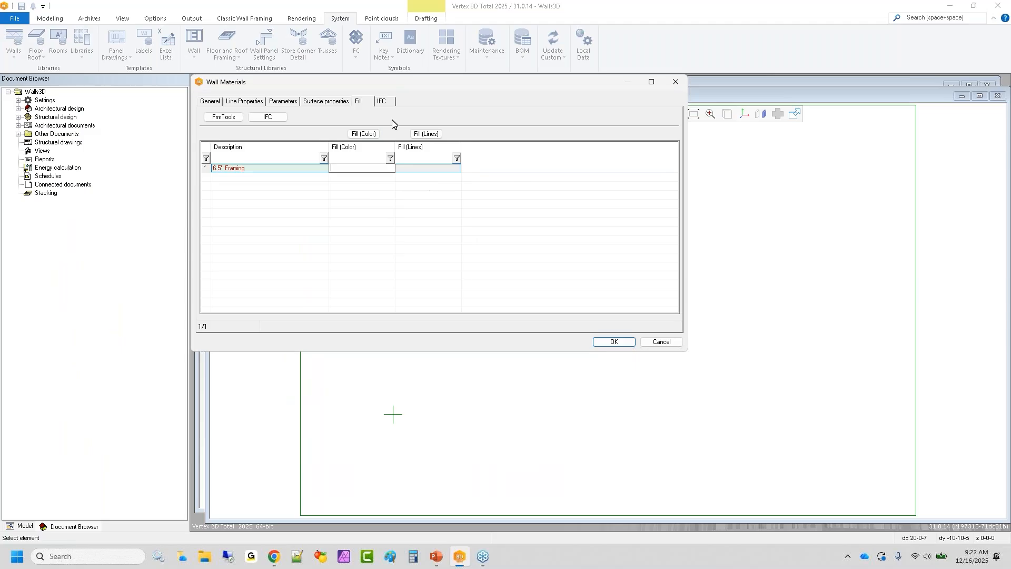
{"action": "left_click", "coordinate": [389, 100]}
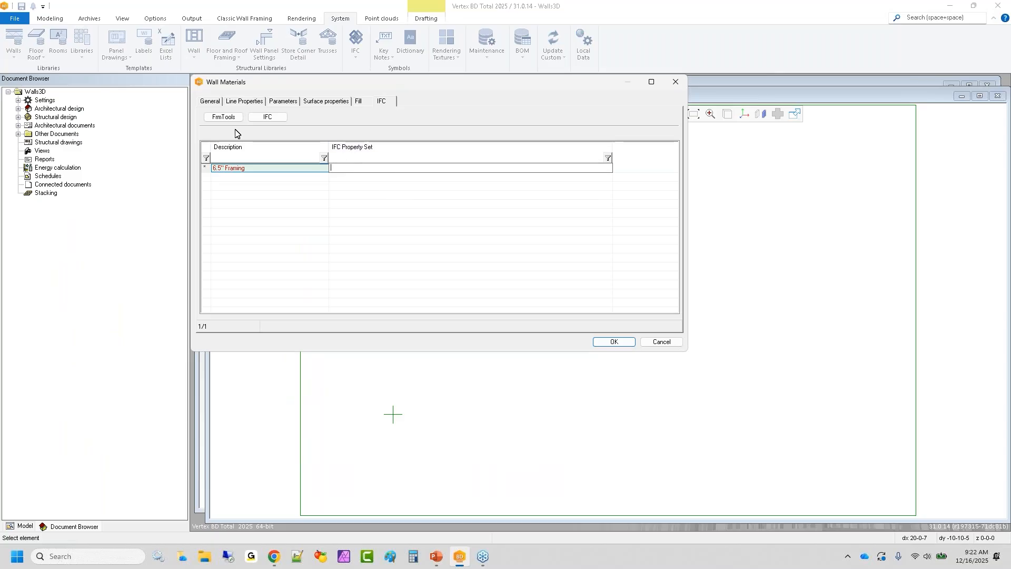
{"action": "left_click", "coordinate": [256, 120]}
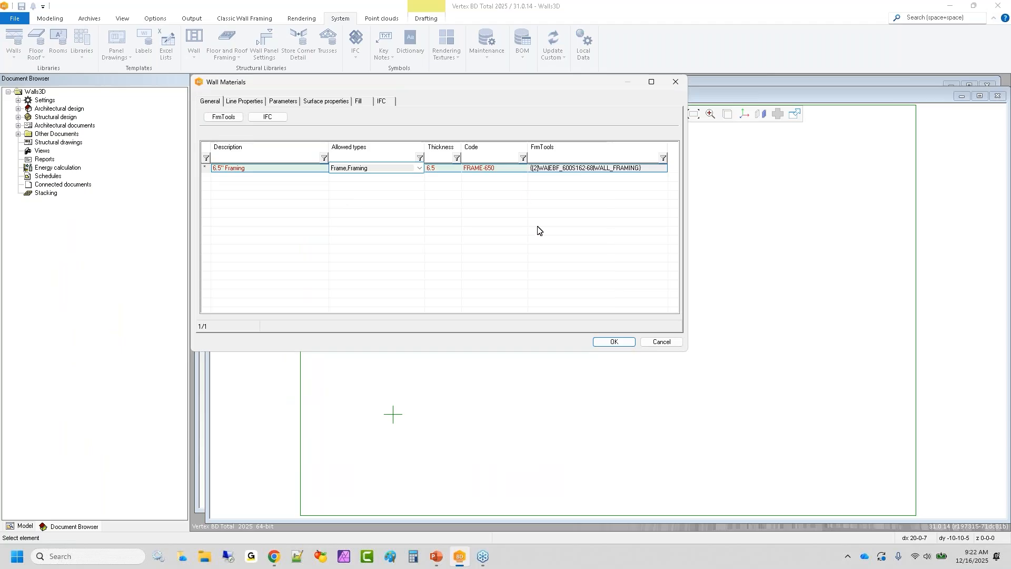
Step: Clear the FrmTools value of the FRAME-650 layer and save the wall material changes
{"action": "left_click", "coordinate": [558, 174]}
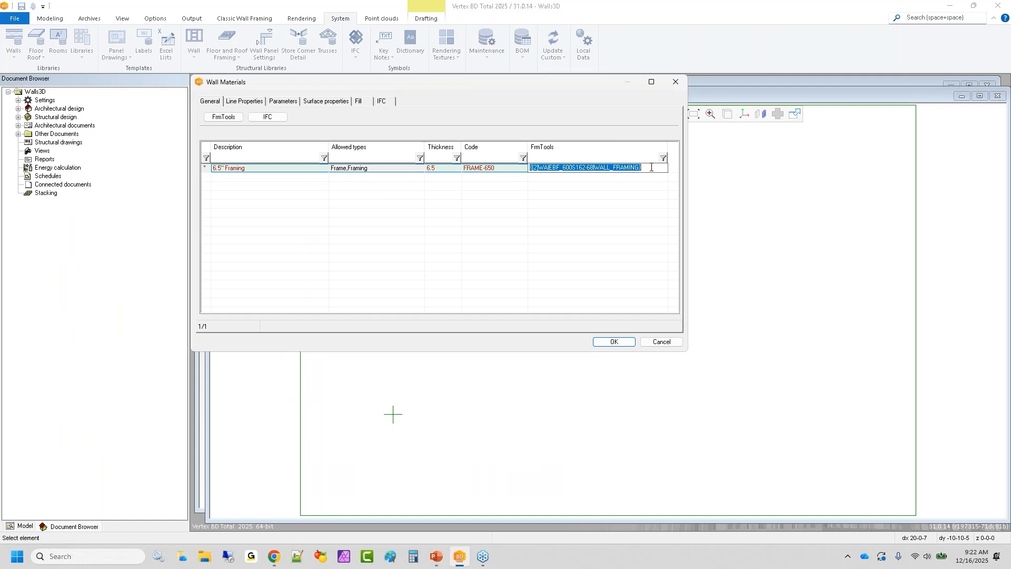
{"action": "key", "text": "Delete"}
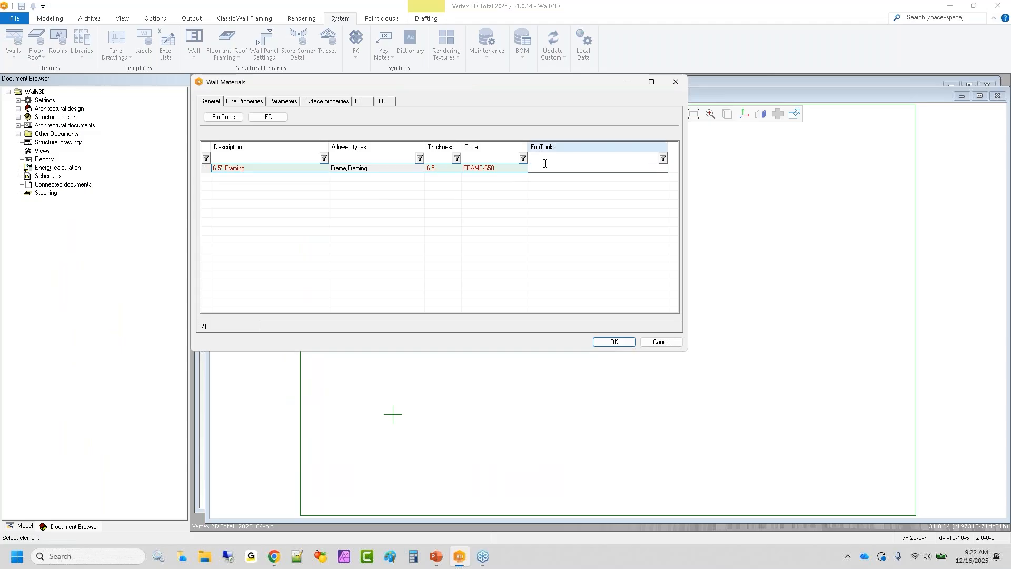
{"action": "left_click", "coordinate": [544, 180]}
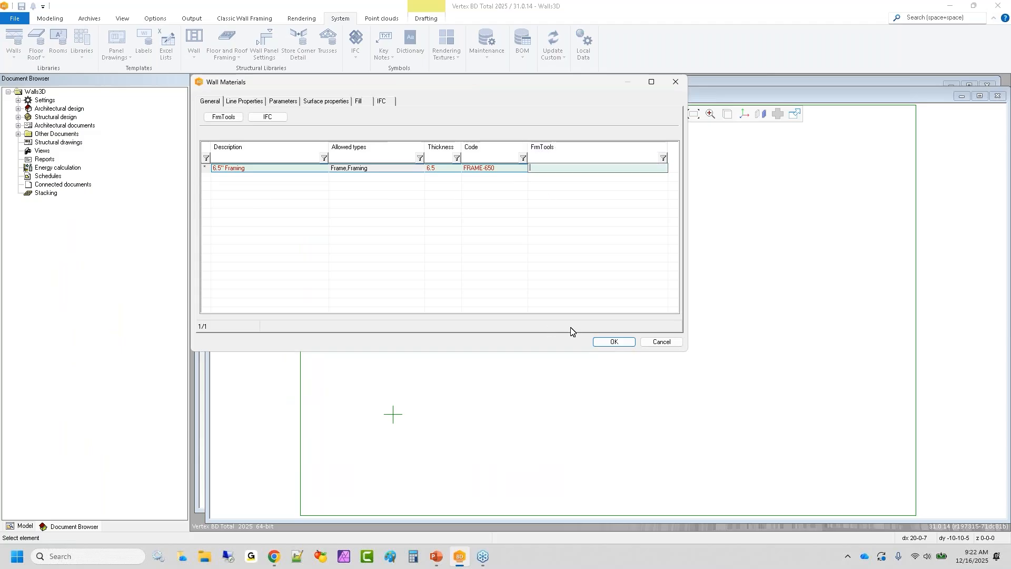
{"action": "left_click", "coordinate": [612, 342]}
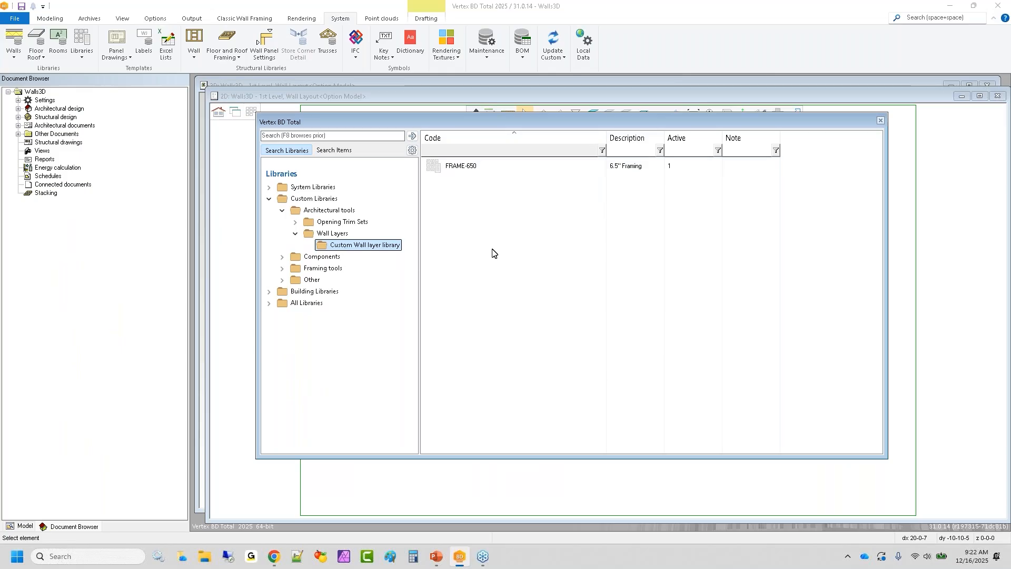
{"action": "left_click", "coordinate": [474, 167]}
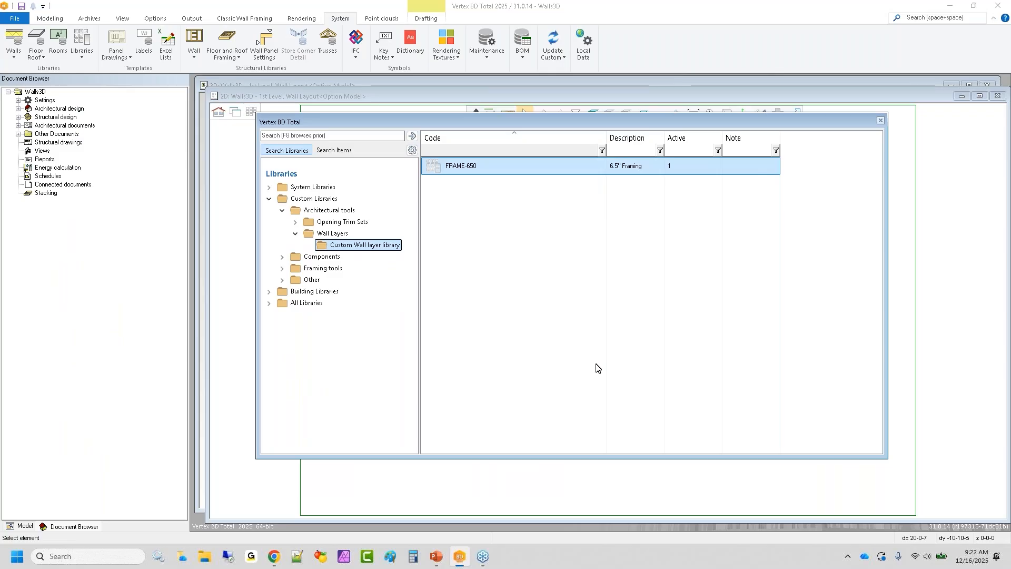
Step: Open the system architectural tools' Exterior wall library and widen its Code column to show the full codes
{"action": "double_click", "coordinate": [318, 188]}
{"action": "double_click", "coordinate": [323, 200]}
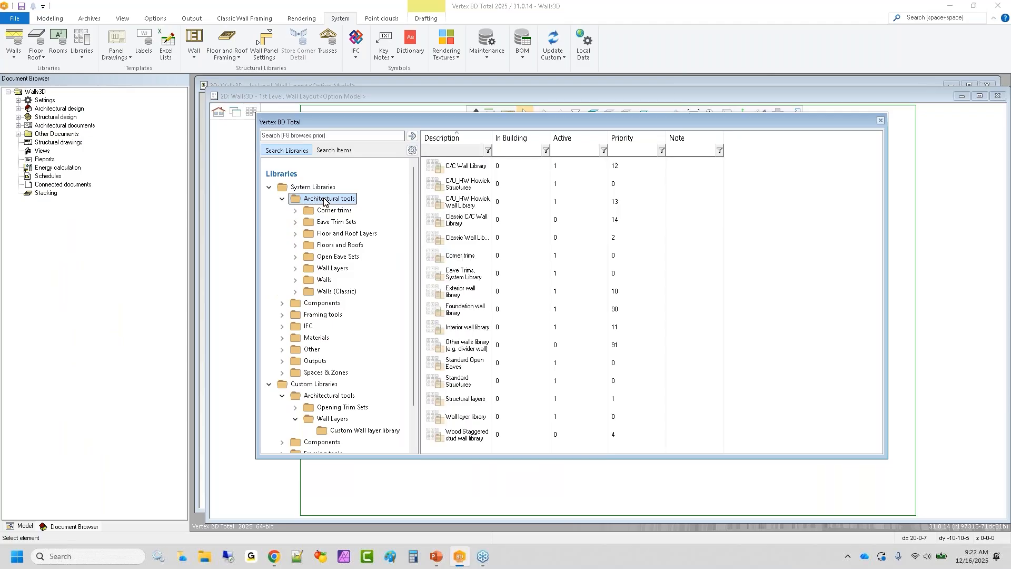
{"action": "double_click", "coordinate": [324, 280]}
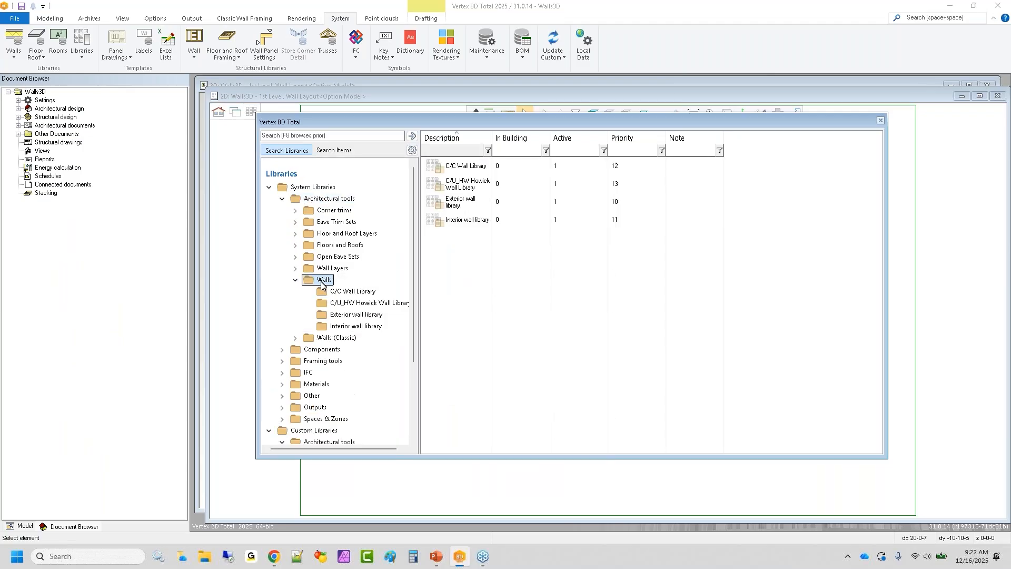
{"action": "left_click", "coordinate": [349, 314]}
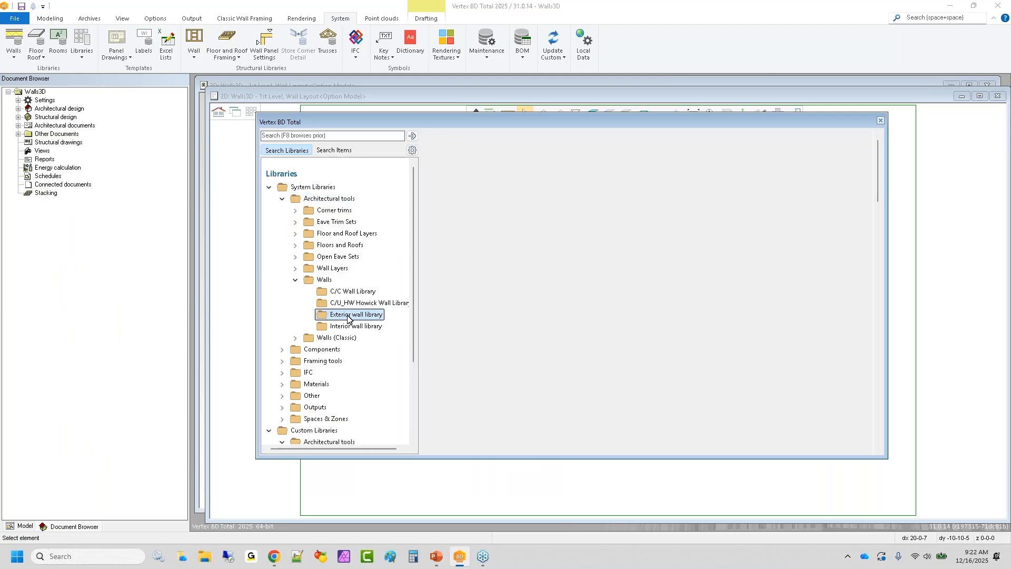
{"action": "scroll", "coordinate": [519, 345], "scroll_direction": "down", "scroll_amount": 3}
{"action": "scroll", "coordinate": [519, 345], "scroll_direction": "down", "scroll_amount": 5}
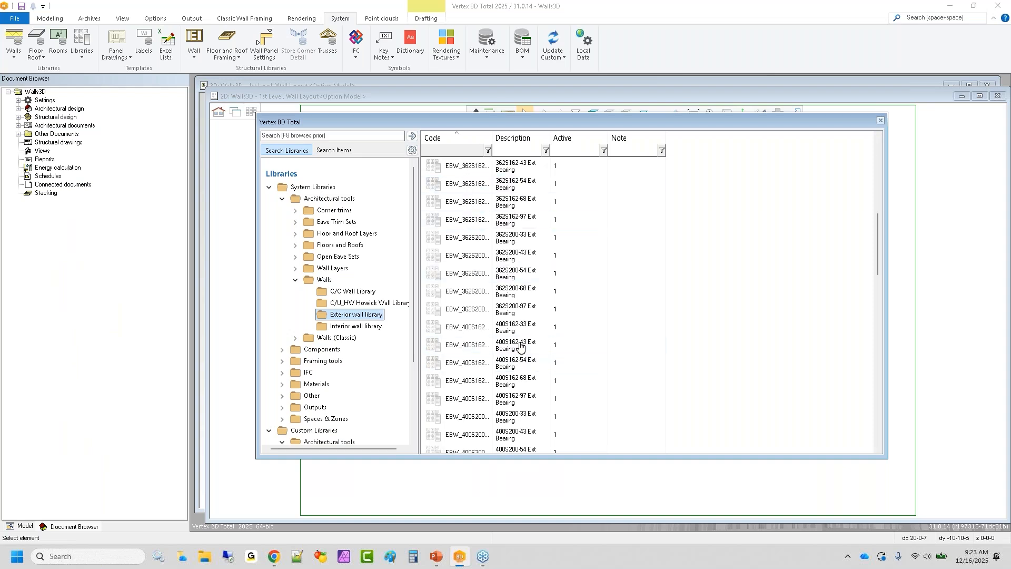
{"action": "left_click_drag", "start_coordinate": [492, 138], "coordinate": [589, 137]}
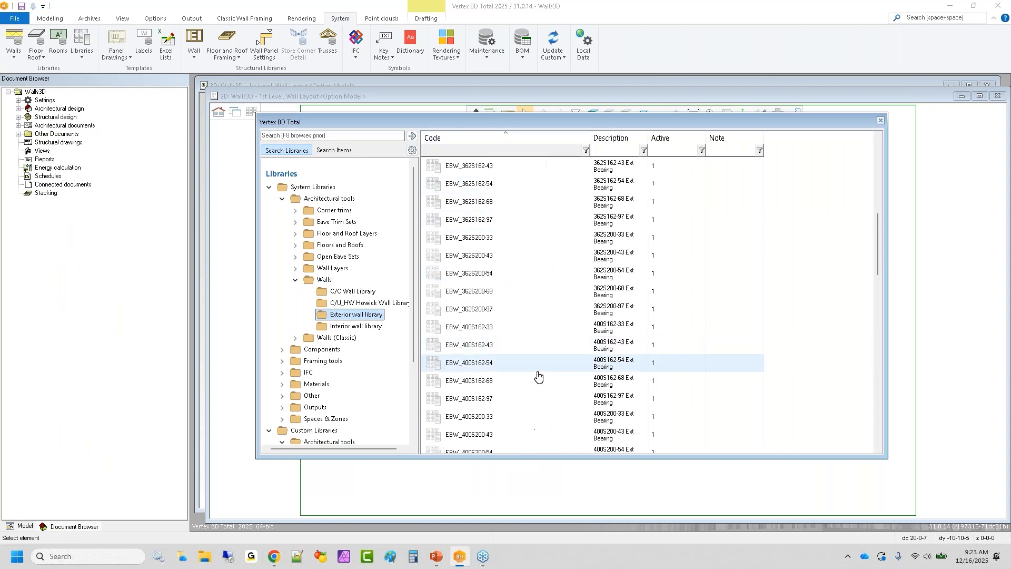
Step: Copy the EBW_400S162-33 wall type to a new building library named Building Exterior wall library
{"action": "left_click", "coordinate": [474, 335]}
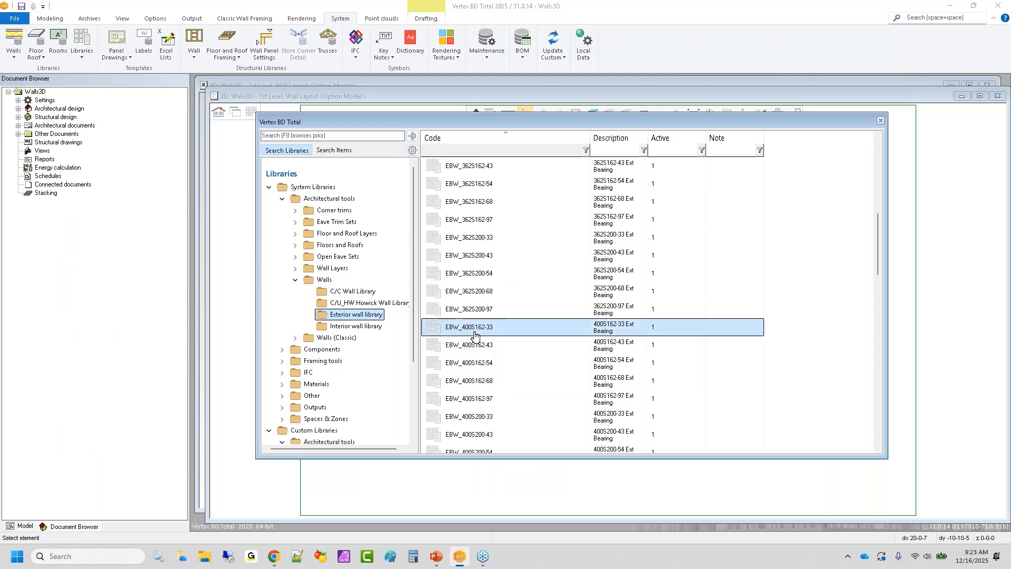
{"action": "right_click", "coordinate": [474, 330]}
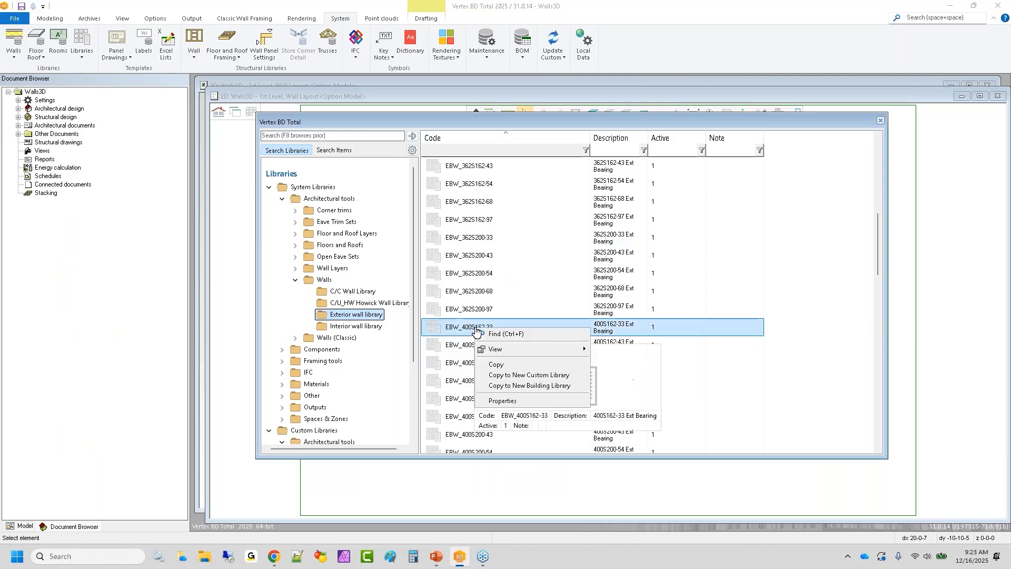
{"action": "left_click", "coordinate": [532, 389]}
{"action": "left_click", "coordinate": [615, 408]}
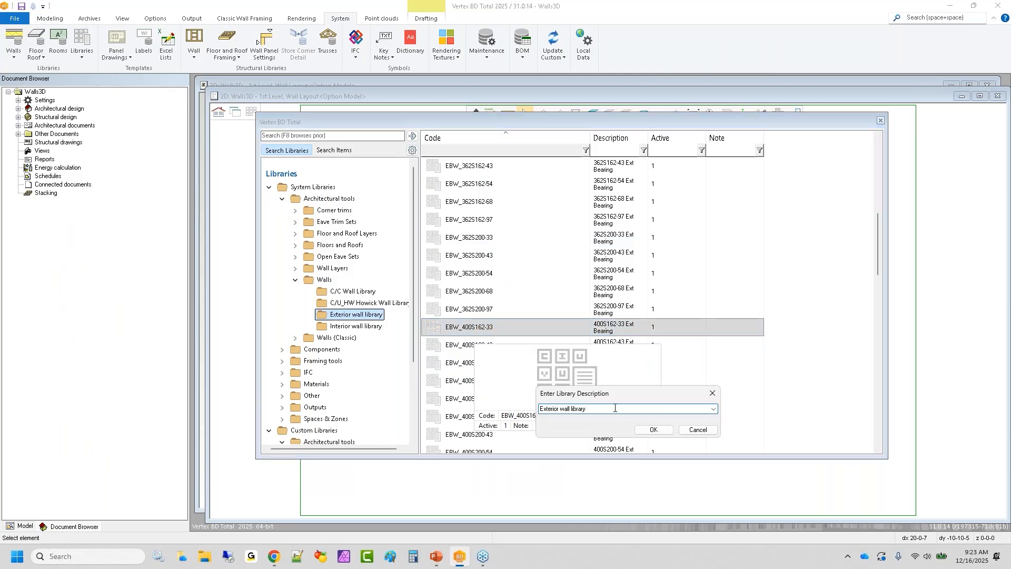
{"action": "key", "text": "Home"}
{"action": "type", "text": "Bui"}
{"action": "key", "text": "Left"}
{"action": "key", "text": "BackSpace"}
{"action": "key", "text": "BackSpace"}
{"action": "type", "text": "ilding"}
{"action": "key", "text": "Delete"}
{"action": "key", "text": "Return"}
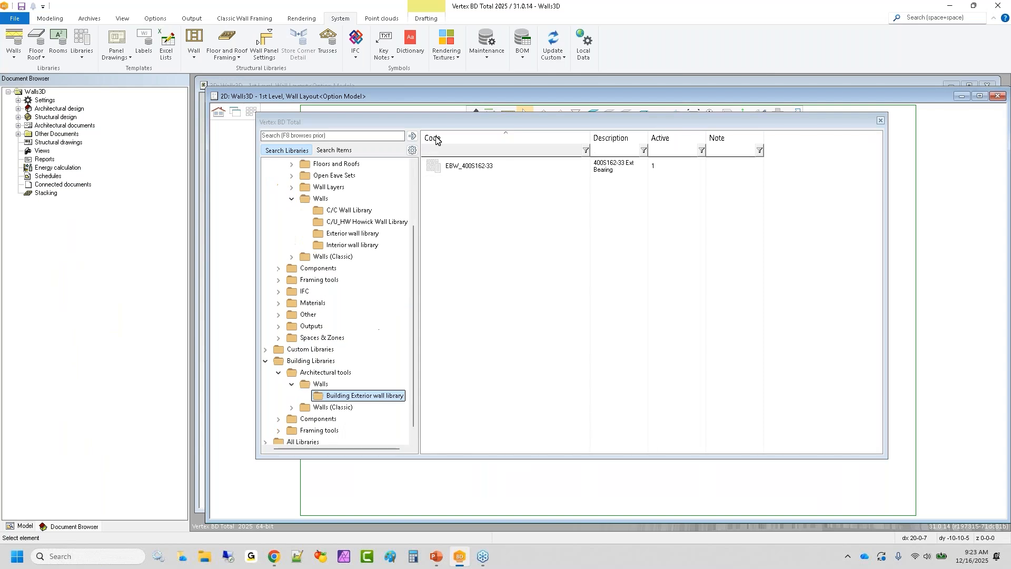
Step: Open the Building Exterior wall library for editing and display the layers of its 400S162-33 Ext Bearing wall
{"action": "right_click", "coordinate": [350, 395]}
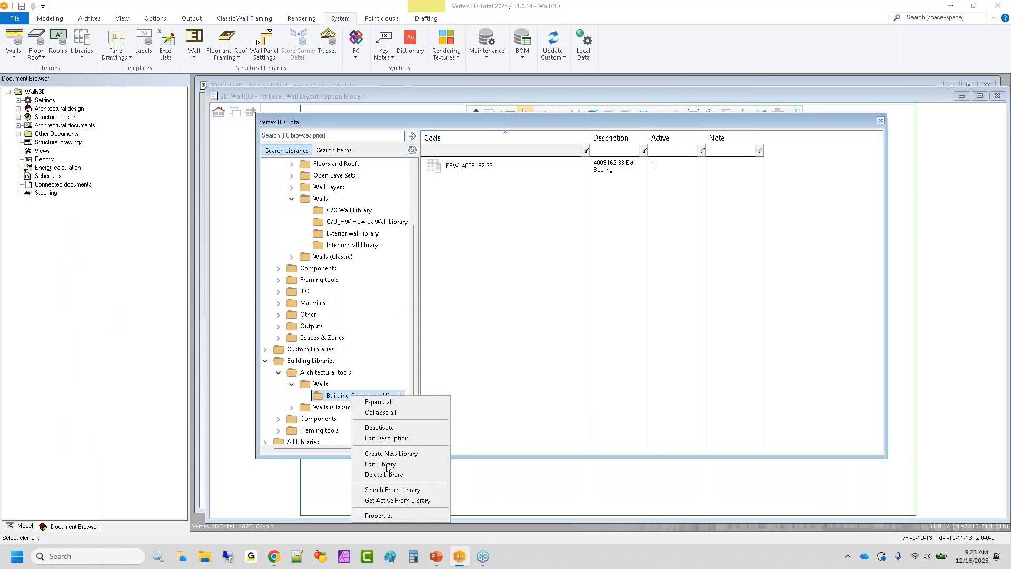
{"action": "left_click", "coordinate": [379, 465]}
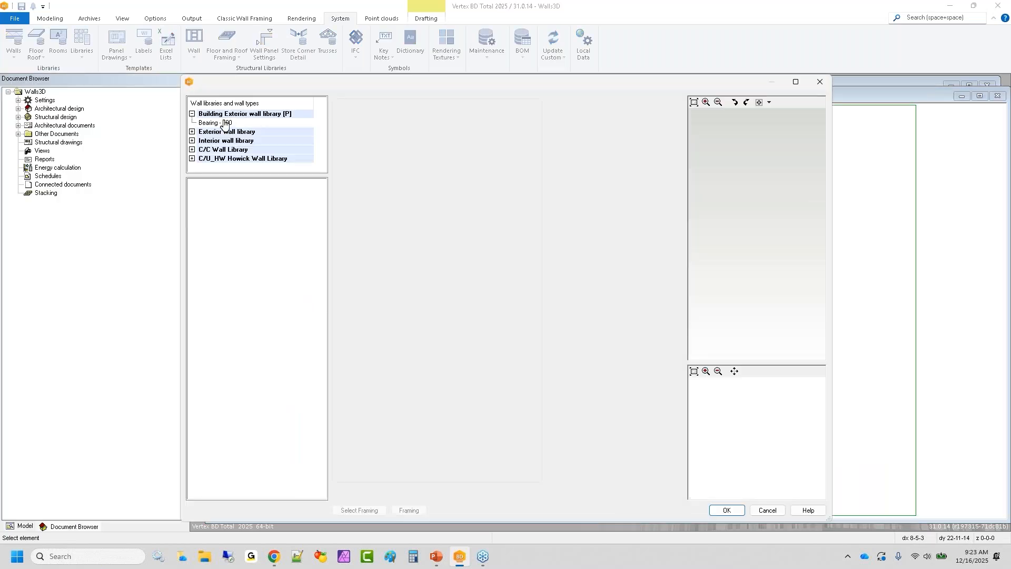
{"action": "left_click", "coordinate": [223, 124]}
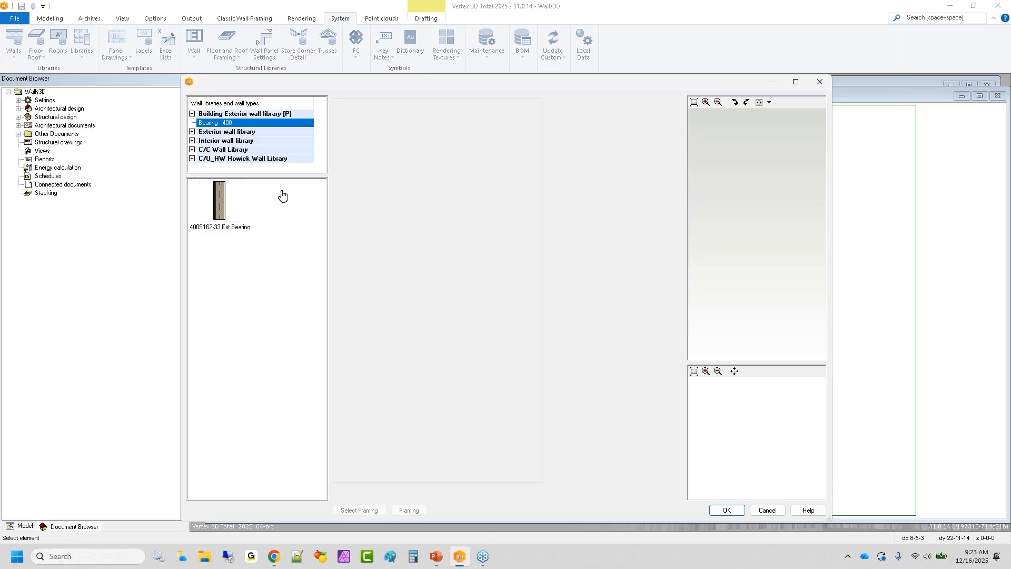
{"action": "left_click", "coordinate": [219, 223]}
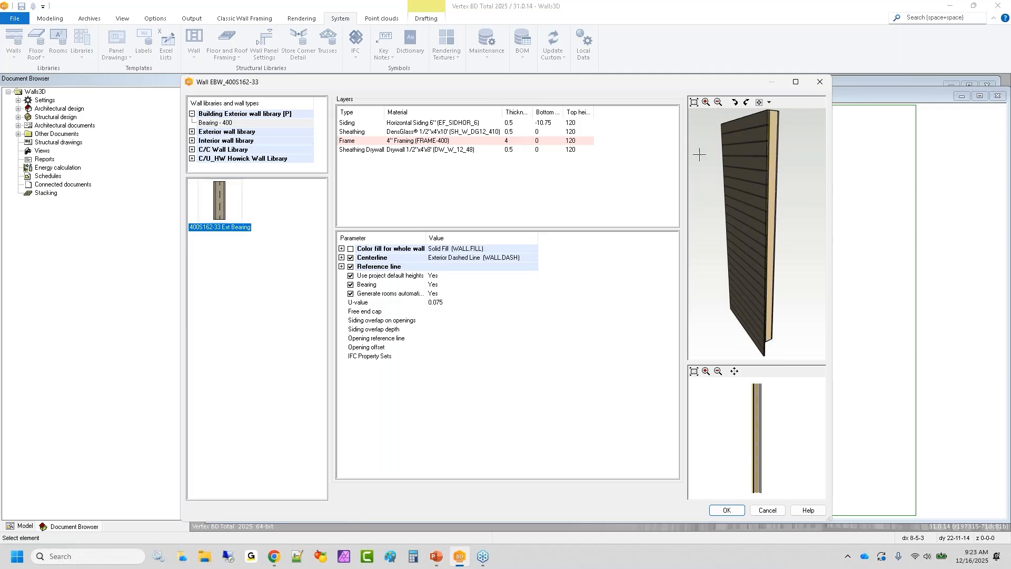
{"action": "left_click", "coordinate": [448, 124]}
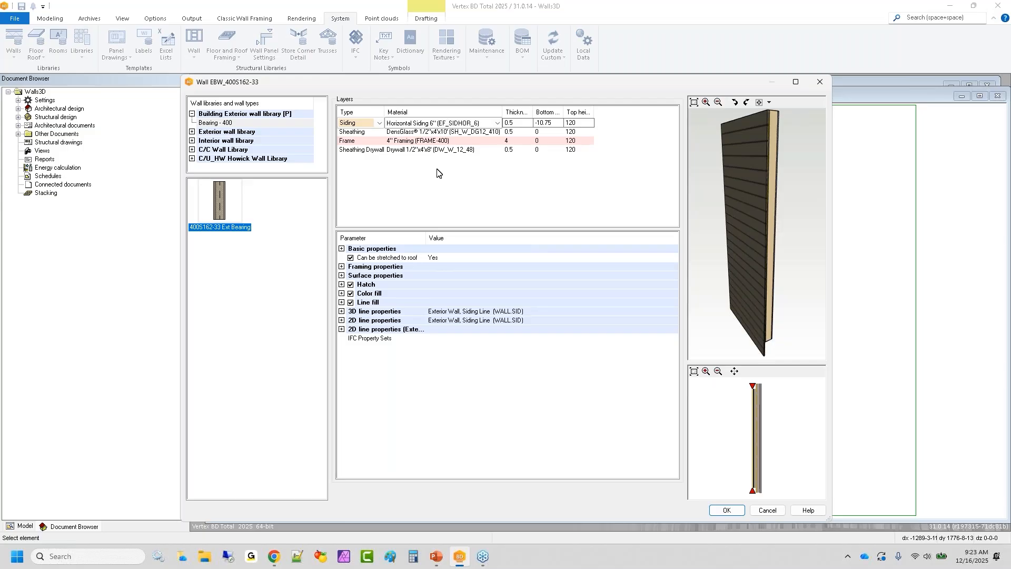
Step: Open the framing tools of the wall's 4" Framing layer and set the tool library to Building Wall framing library
{"action": "left_click", "coordinate": [477, 141]}
{"action": "right_click", "coordinate": [448, 139]}
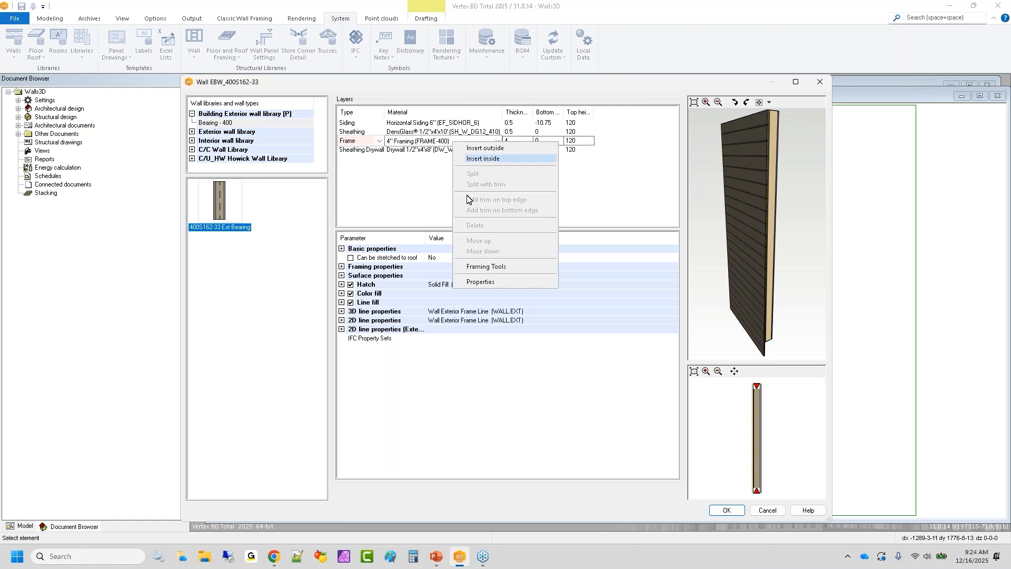
{"action": "left_click", "coordinate": [423, 145]}
{"action": "left_click_drag", "start_coordinate": [388, 142], "coordinate": [450, 140]}
{"action": "right_click", "coordinate": [449, 139]}
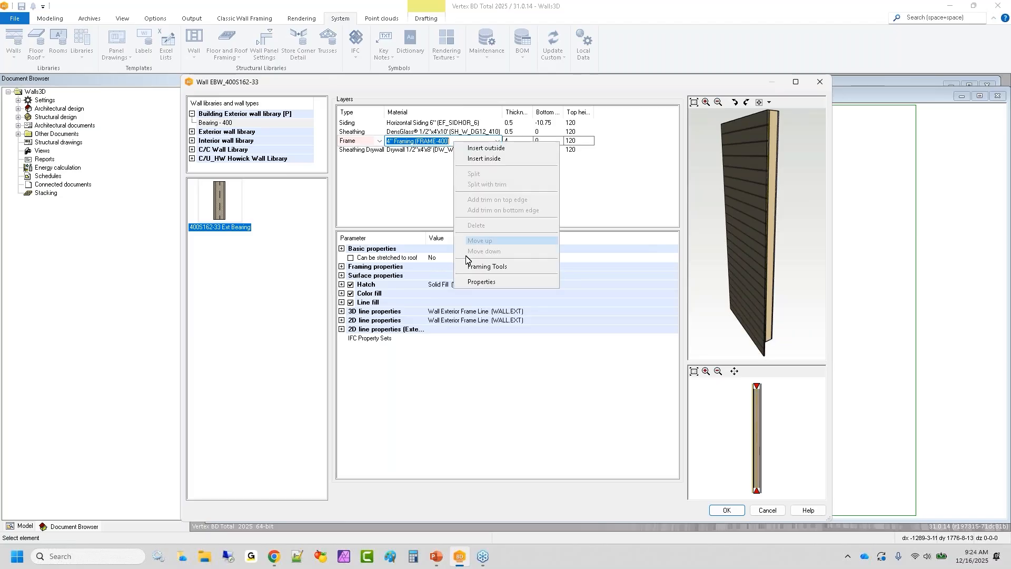
{"action": "left_click", "coordinate": [490, 268]}
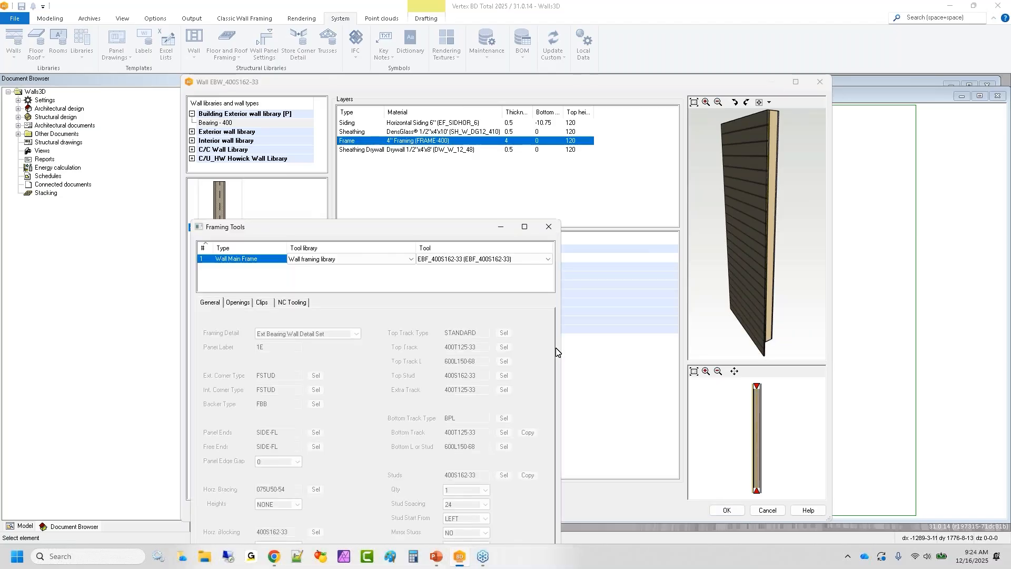
{"action": "left_click", "coordinate": [340, 261]}
{"action": "left_click", "coordinate": [340, 262]}
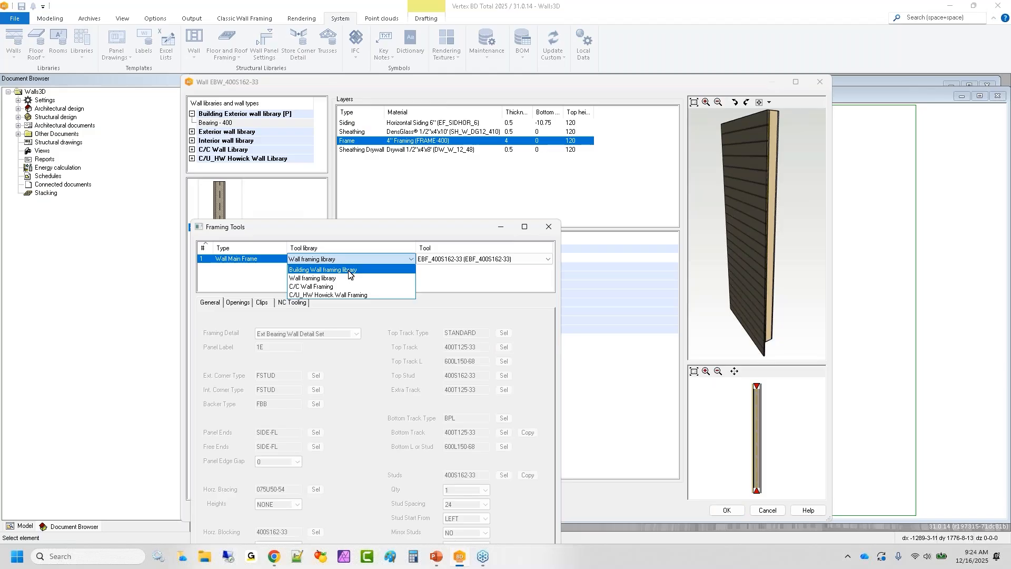
{"action": "left_click", "coordinate": [349, 270]}
Step: Assign FRAMING-WALL-A as the Wall Main Frame tool and accept the framing tools
{"action": "left_click", "coordinate": [441, 263]}
{"action": "left_click", "coordinate": [441, 262]}
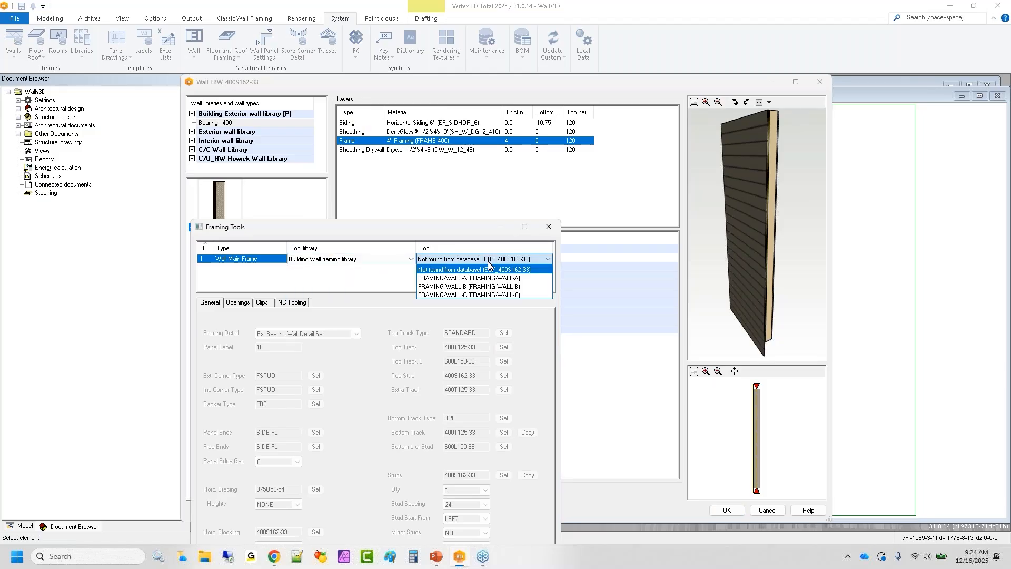
{"action": "left_click", "coordinate": [522, 280]}
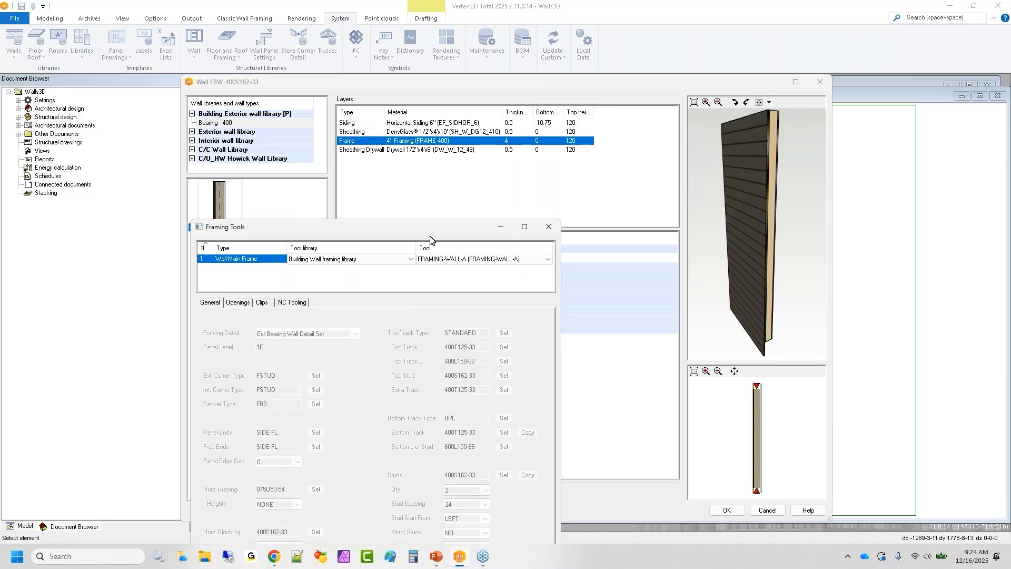
{"action": "left_click_drag", "start_coordinate": [440, 234], "coordinate": [786, 91]}
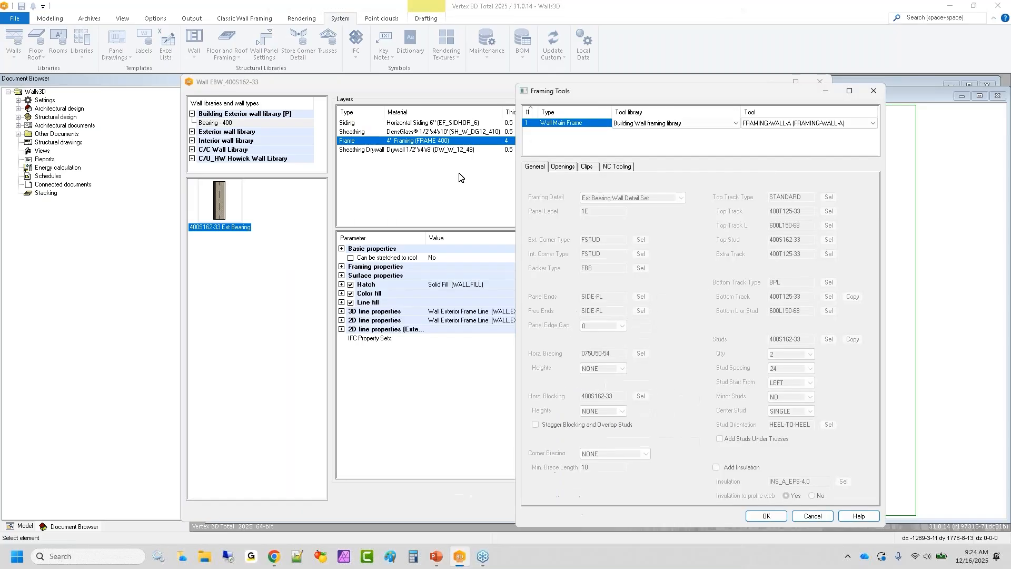
{"action": "left_click", "coordinate": [768, 516]}
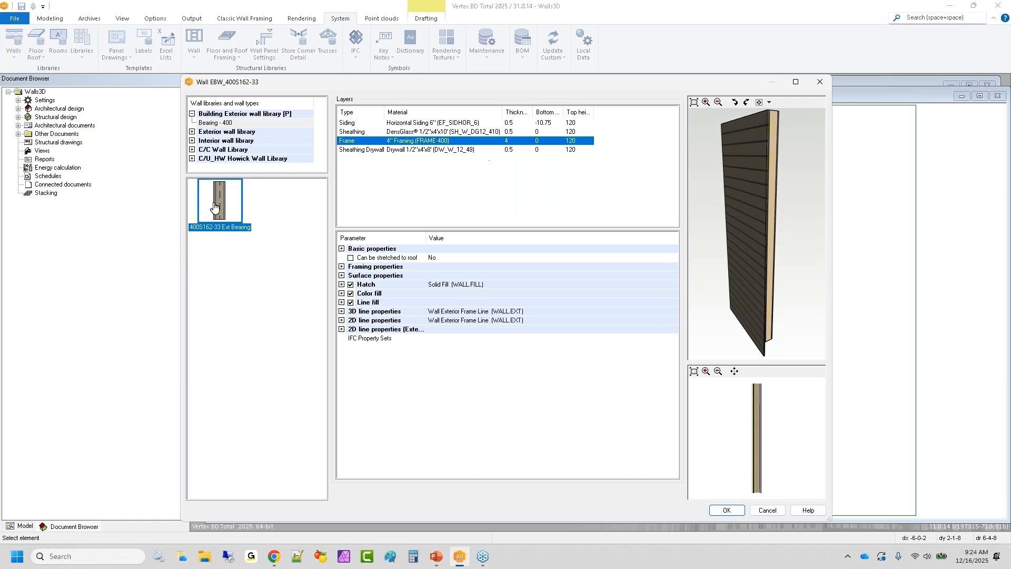
Step: Rename the 400S162-33 Ext Bearing wall as WALL-A and set its description to WALL A
{"action": "right_click", "coordinate": [221, 203]}
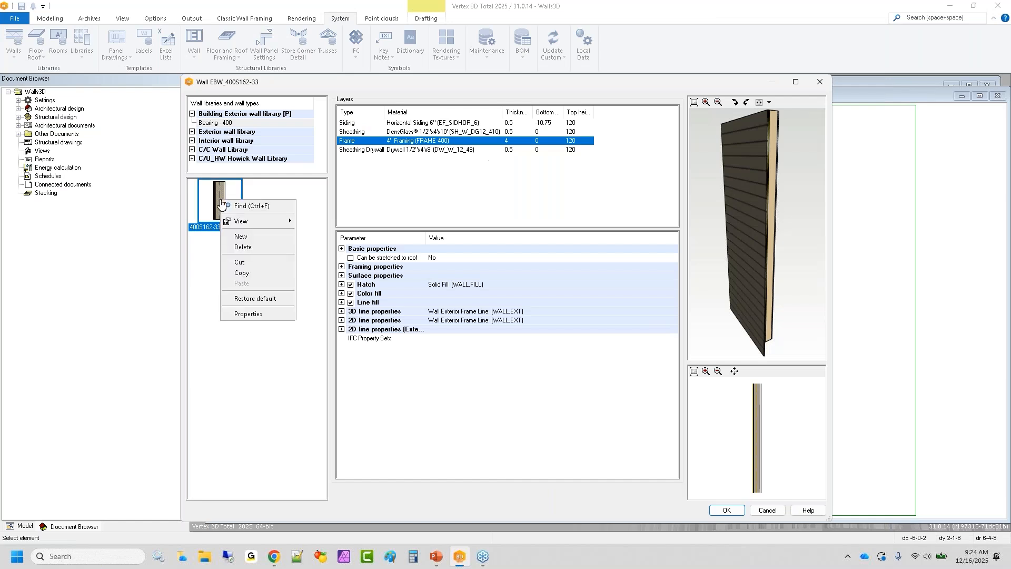
{"action": "left_click", "coordinate": [236, 314]}
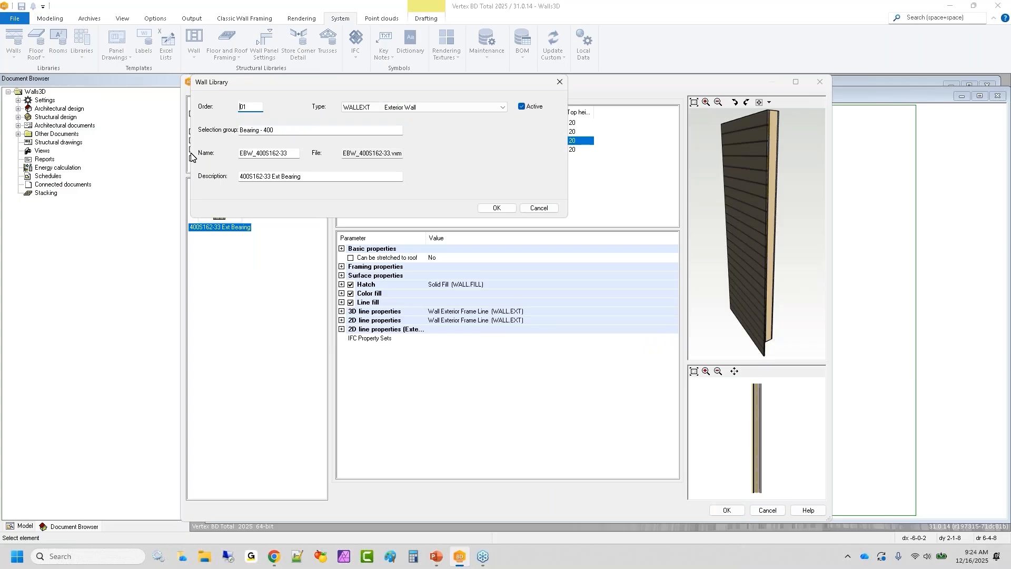
{"action": "double_click", "coordinate": [298, 154]}
{"action": "type", "text": "WALL-A"}
{"action": "left_click", "coordinate": [320, 176]}
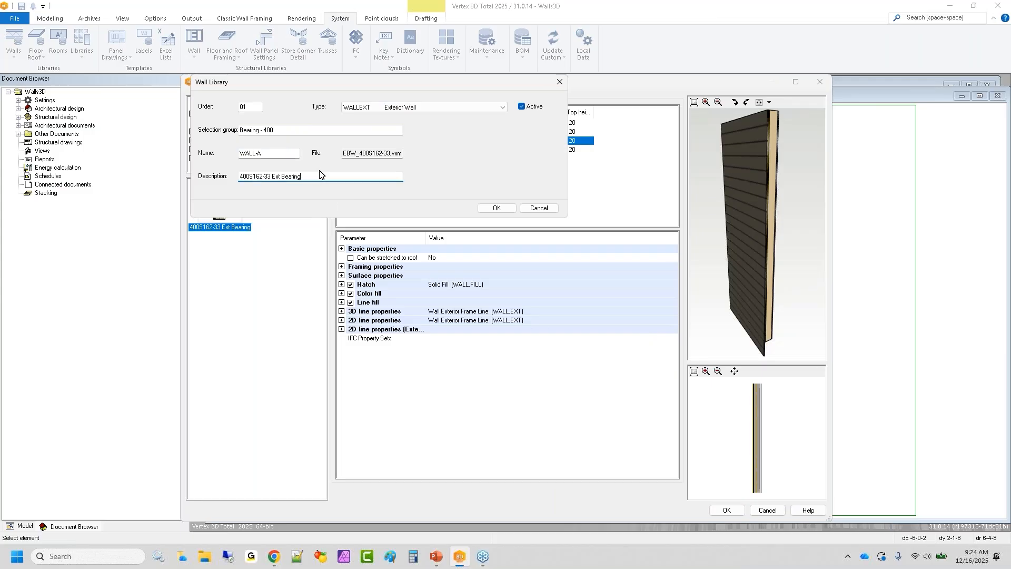
{"action": "type", "text": "WALL A"}
{"action": "key", "text": "shift+End"}
{"action": "key", "text": "Delete"}
{"action": "left_click", "coordinate": [275, 153]}
{"action": "left_click_drag", "start_coordinate": [275, 153], "coordinate": [232, 153]}
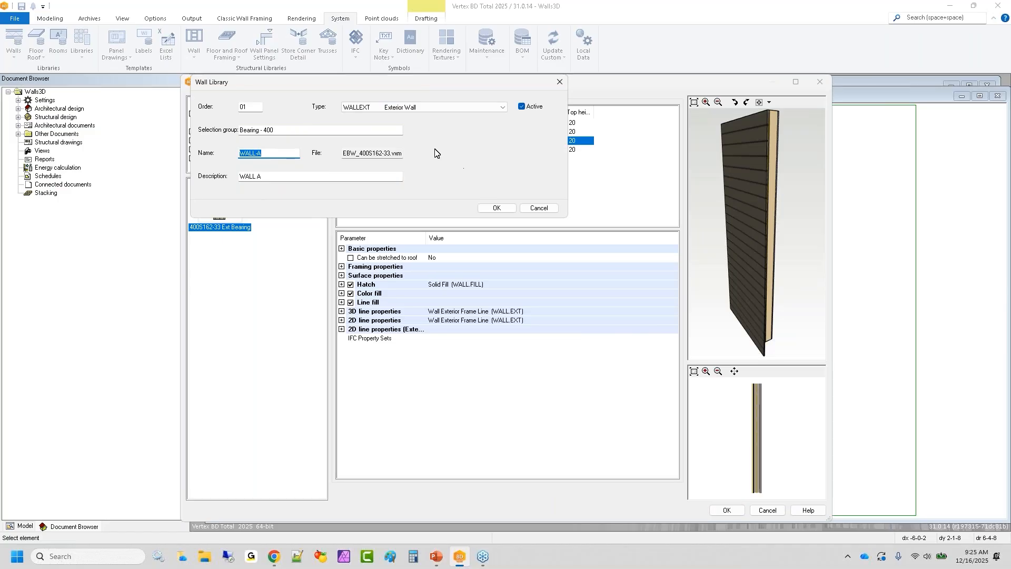
{"action": "left_click", "coordinate": [496, 208]}
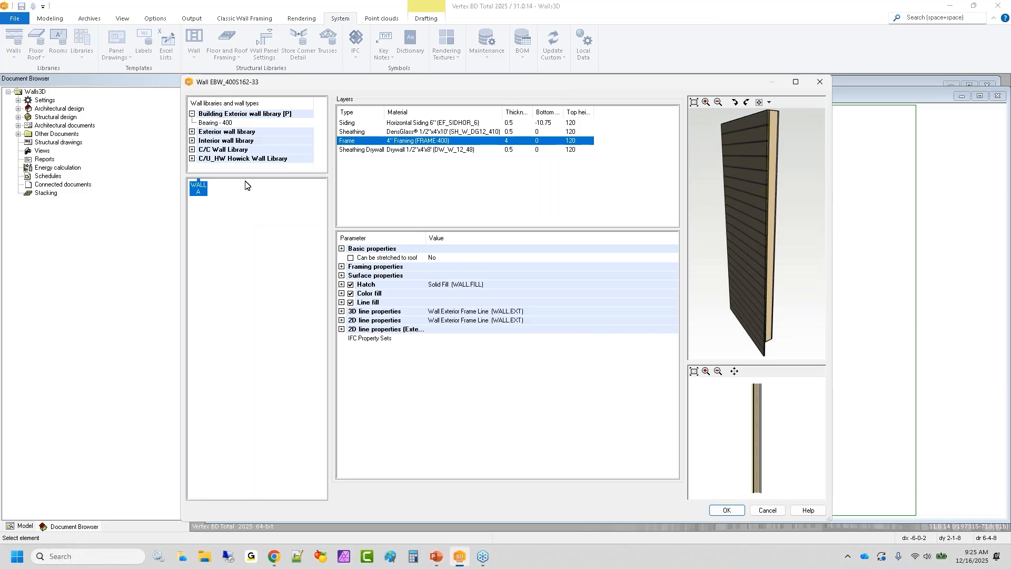
Step: Copy the 600S162-54 Ext Bearing wall from the Bearing - 600 group of the system Exterior wall library
{"action": "left_click", "coordinate": [216, 196]}
{"action": "left_click", "coordinate": [233, 215]}
{"action": "left_click", "coordinate": [192, 132]}
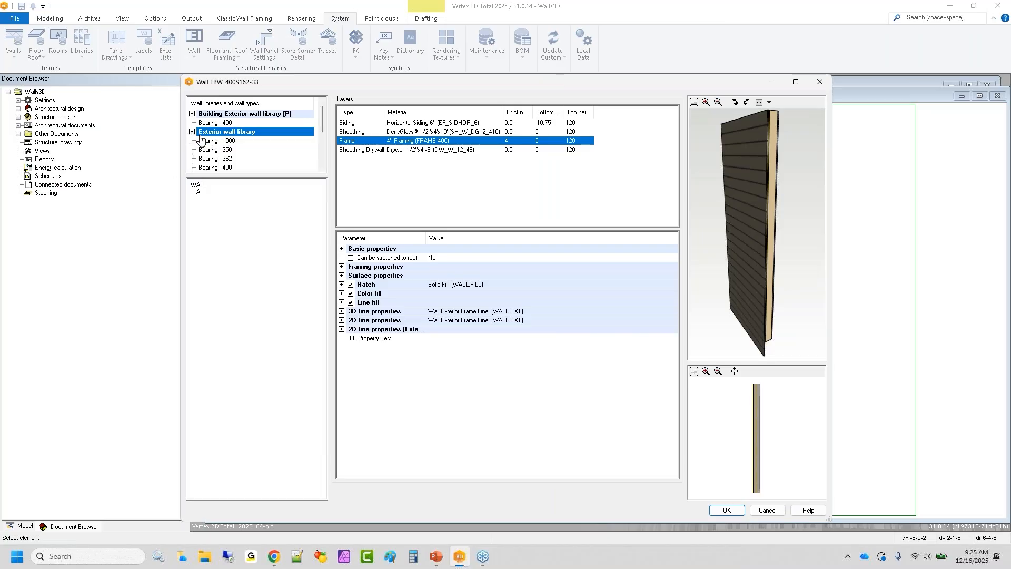
{"action": "left_click", "coordinate": [212, 168]}
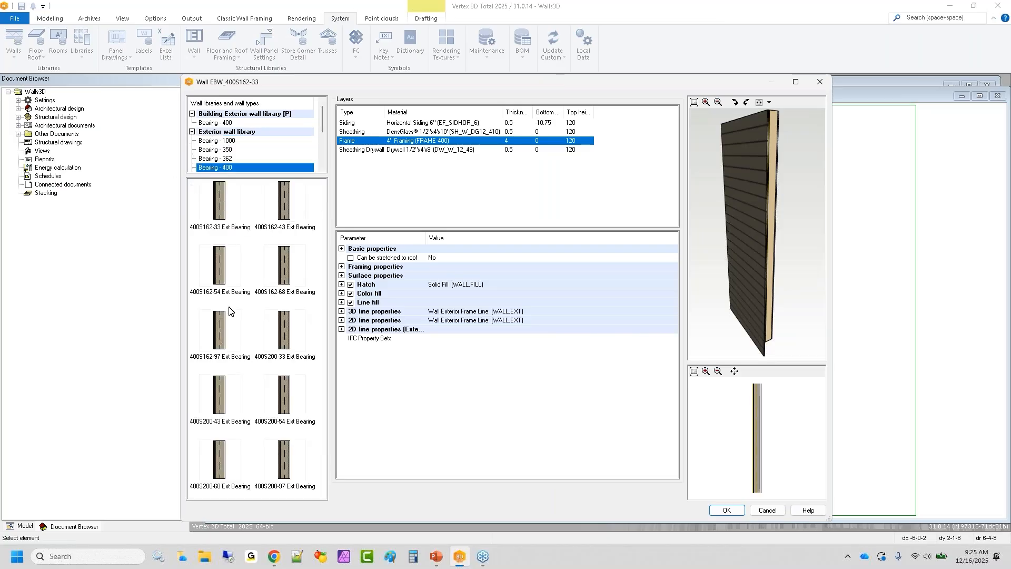
{"action": "key", "text": "Down"}
{"action": "key", "text": "Down"}
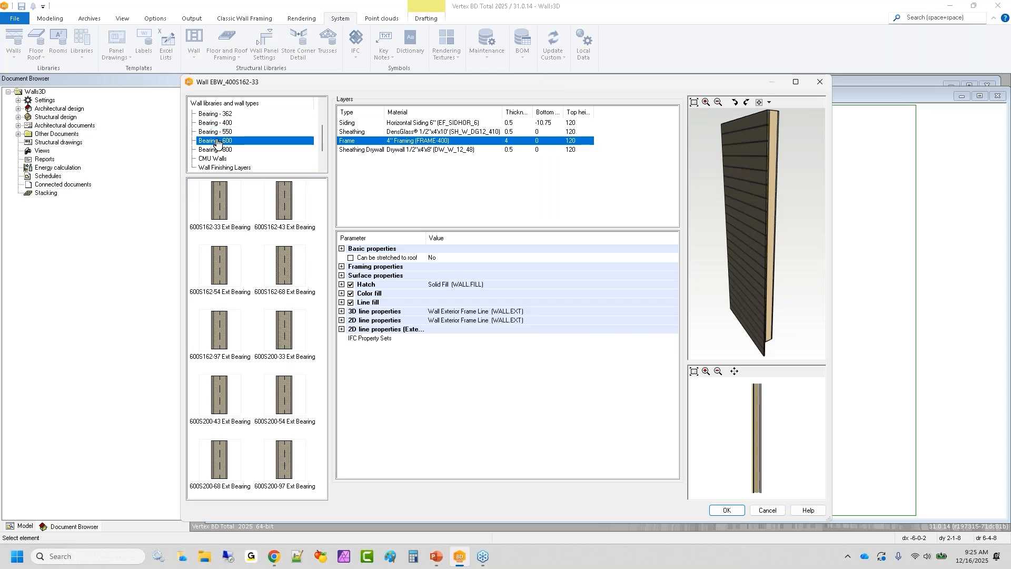
{"action": "left_click", "coordinate": [220, 267]}
{"action": "right_click", "coordinate": [219, 265]}
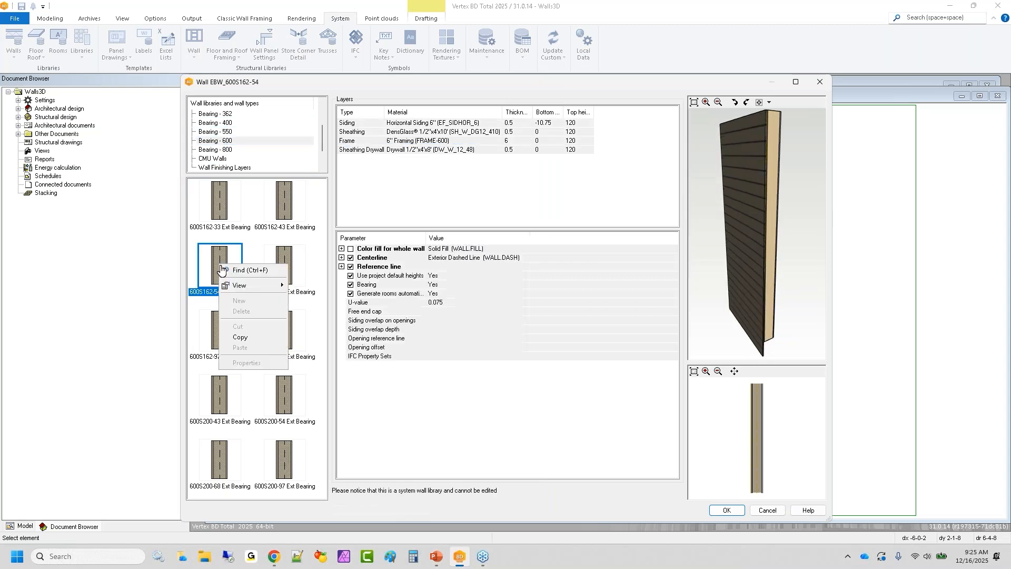
{"action": "left_click", "coordinate": [240, 348]}
Step: Paste the copied 600S162-54 Ext Bearing wall into the Building Exterior wall library
{"action": "scroll", "coordinate": [219, 131], "scroll_direction": "up", "scroll_amount": 2}
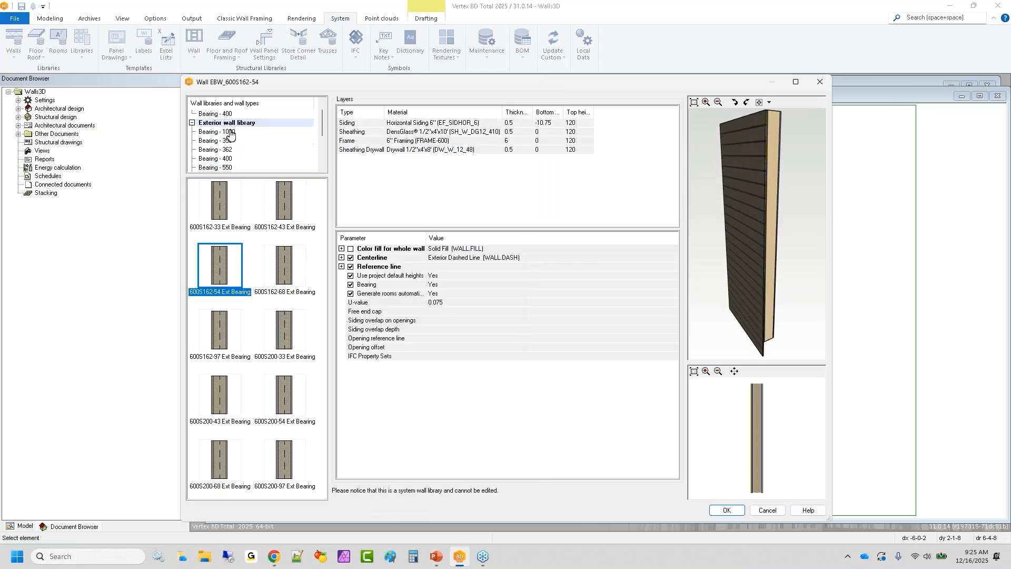
{"action": "left_click", "coordinate": [217, 114]}
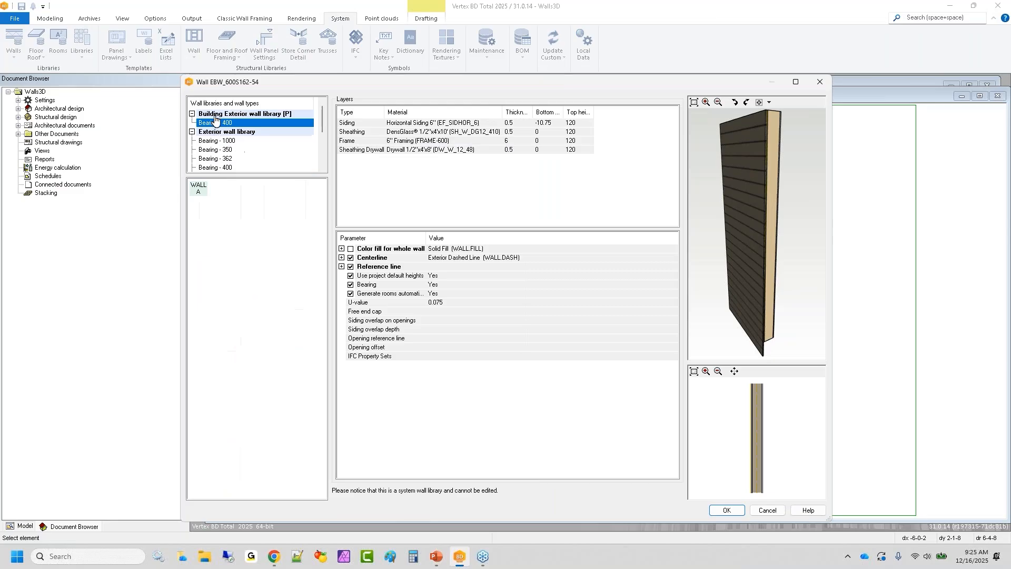
{"action": "right_click", "coordinate": [227, 238]}
{"action": "left_click", "coordinate": [219, 209]}
{"action": "left_click", "coordinate": [227, 123]}
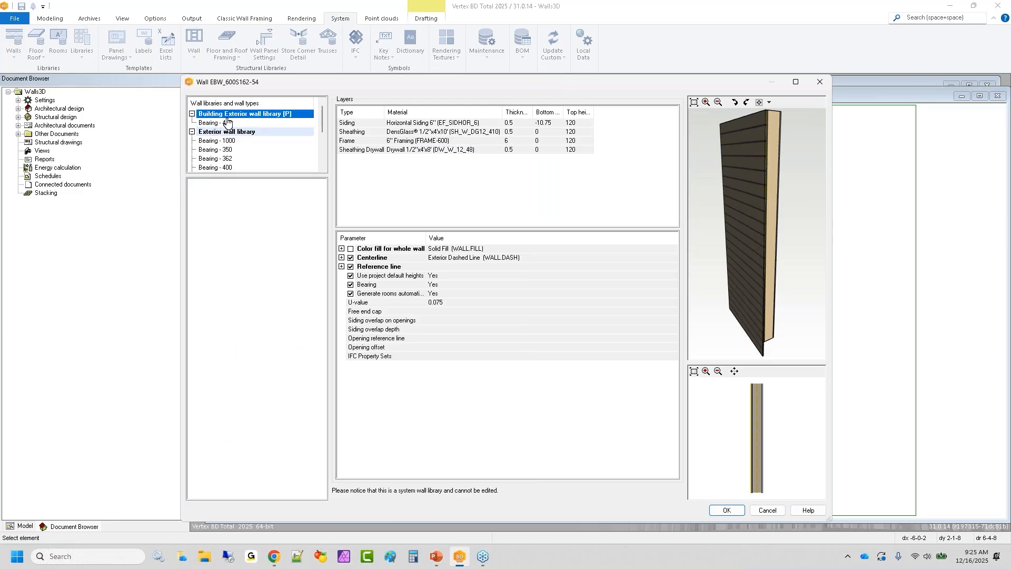
{"action": "right_click", "coordinate": [237, 240]}
{"action": "left_click", "coordinate": [272, 311]}
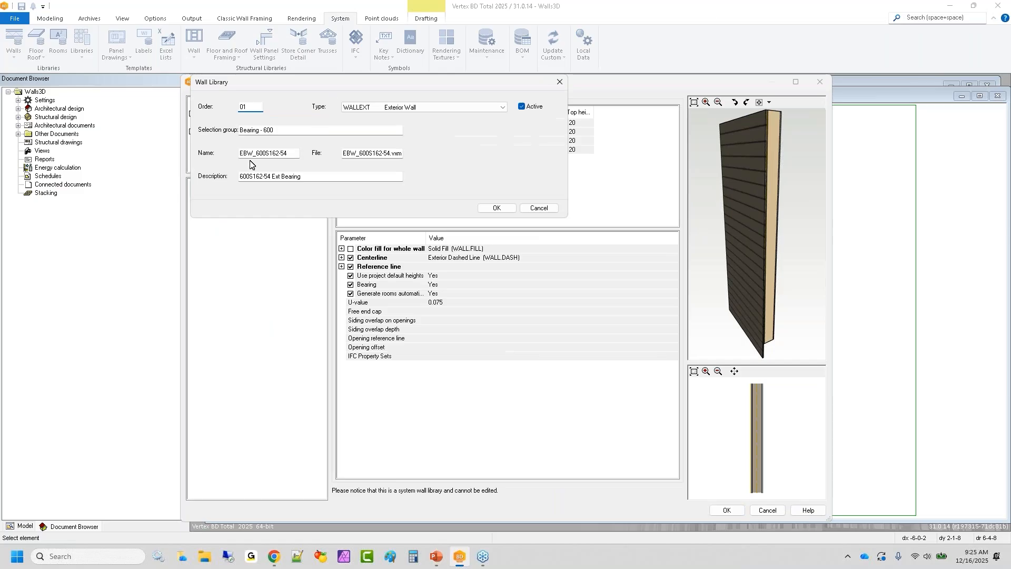
Step: Name the pasted 600S162-54 wall WALL-B, set its description to WALL B, and accept the library entry
{"action": "left_click", "coordinate": [282, 129]}
{"action": "left_click_drag", "start_coordinate": [294, 153], "coordinate": [193, 152]}
{"action": "type", "text": "WALL-B"}
{"action": "left_click_drag", "start_coordinate": [317, 176], "coordinate": [177, 193]}
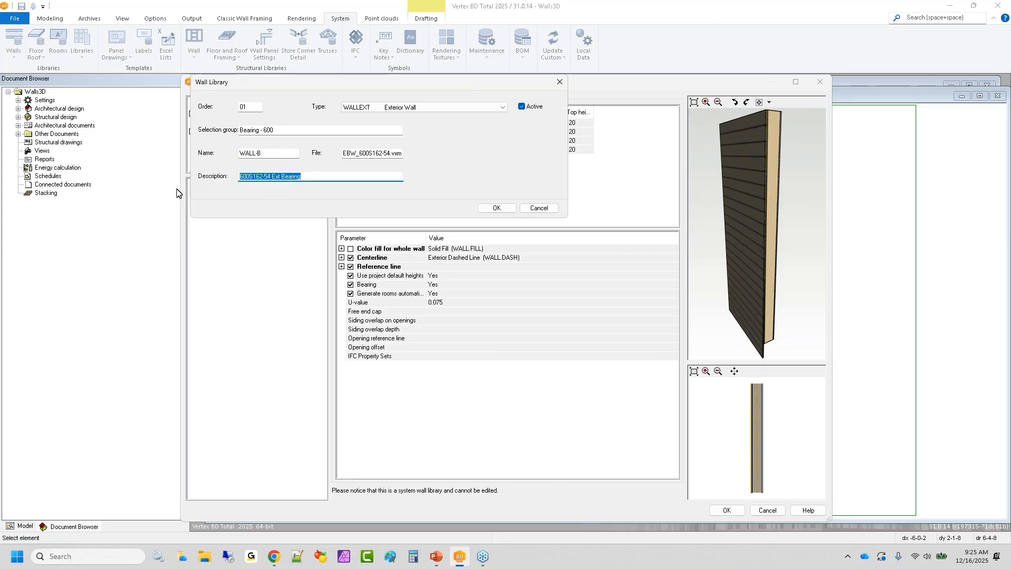
{"action": "type", "text": "WA"}
{"action": "key", "text": "BackSpace"}
{"action": "key", "text": "BackSpace"}
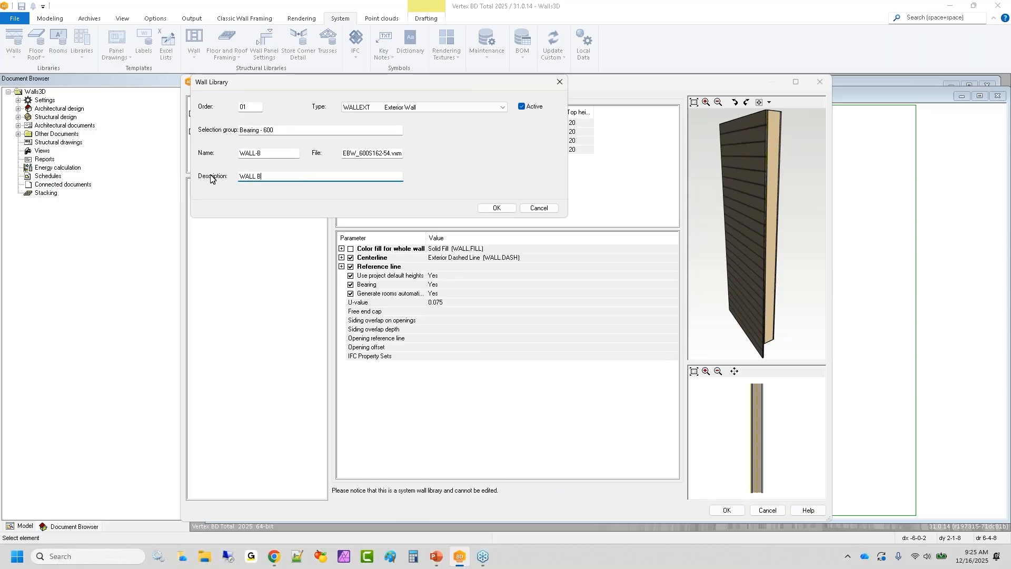
{"action": "left_click", "coordinate": [496, 208]}
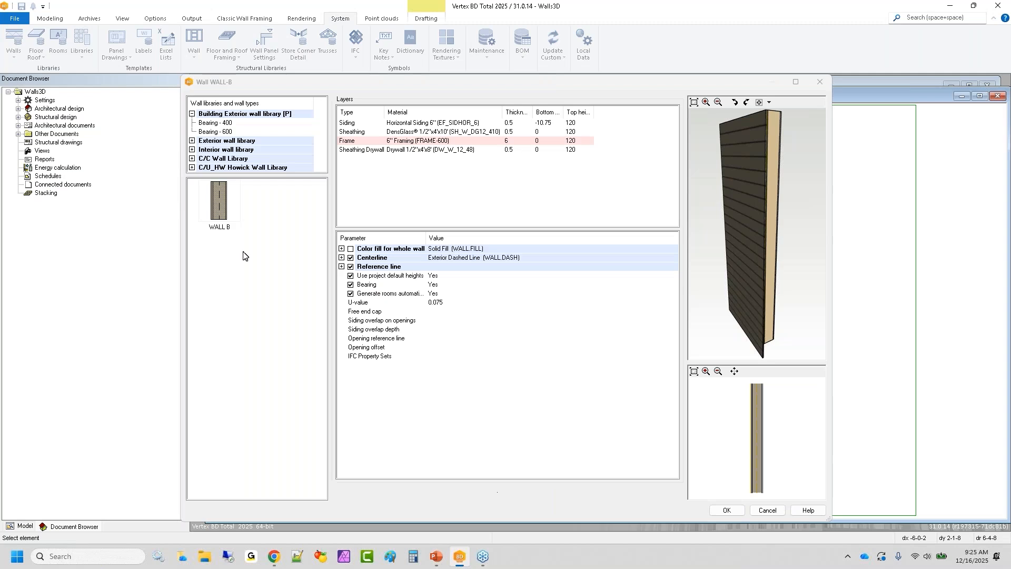
Step: Open the framing tools of WALL B's 6" Framing layer and set the tool library to Building Wall framing library
{"action": "left_click", "coordinate": [218, 211]}
{"action": "left_click", "coordinate": [424, 142]}
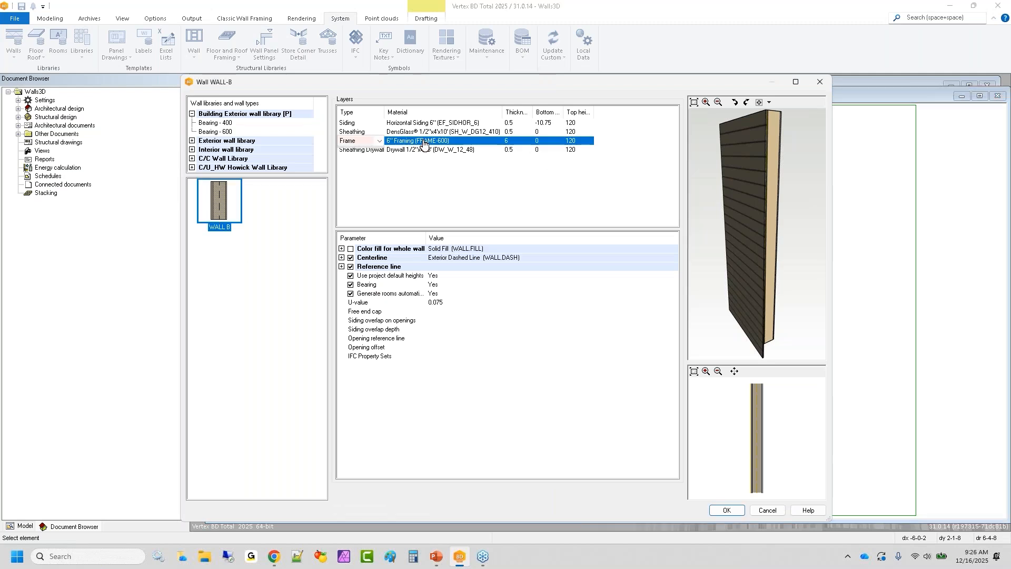
{"action": "right_click", "coordinate": [425, 142]}
{"action": "left_click", "coordinate": [519, 267]}
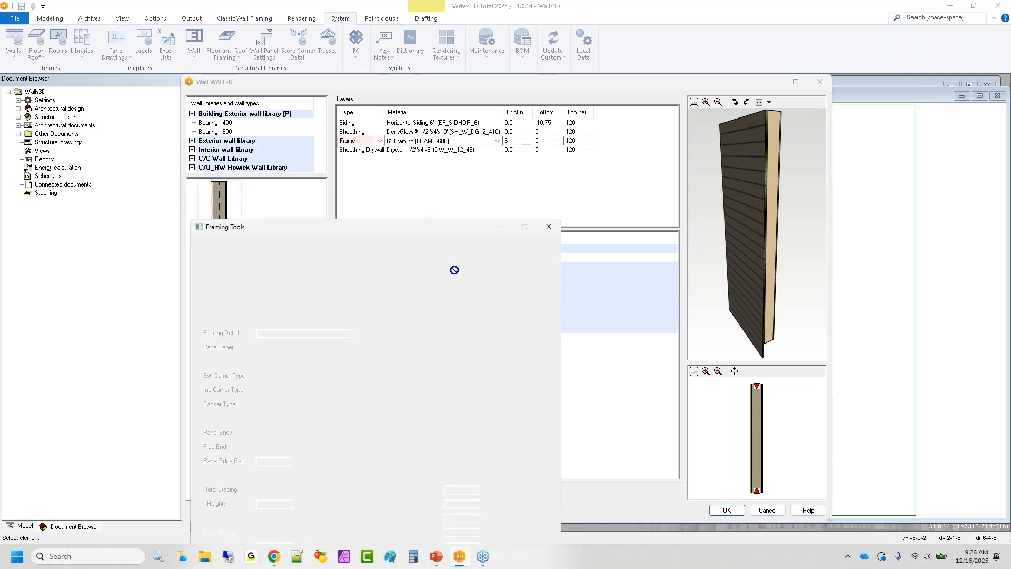
{"action": "left_click", "coordinate": [294, 259]}
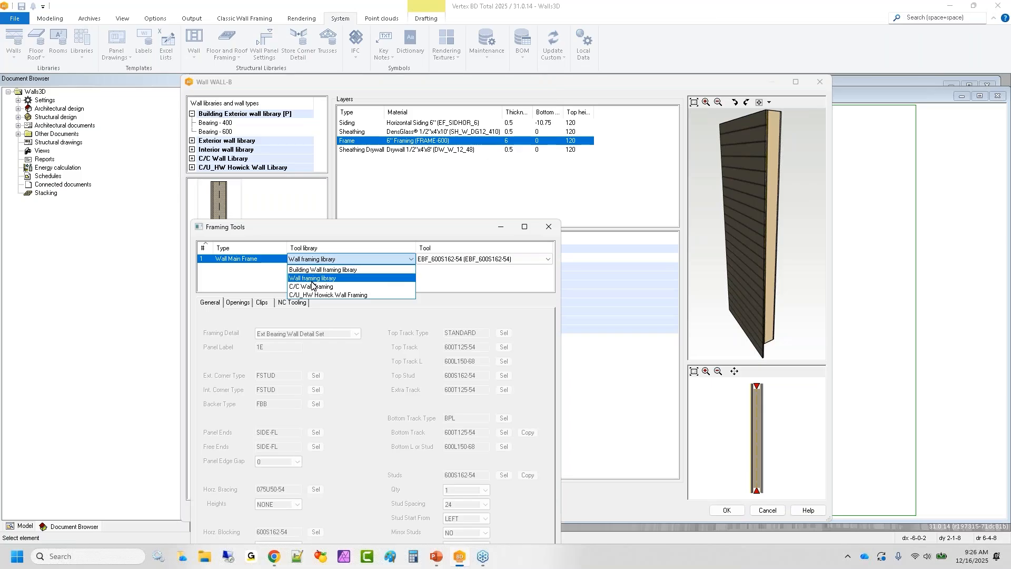
{"action": "left_click", "coordinate": [323, 270]}
Step: Assign FRAMING-WALL-B as WALL B's Wall Main Frame tool and accept the framing tools
{"action": "left_click", "coordinate": [461, 259]}
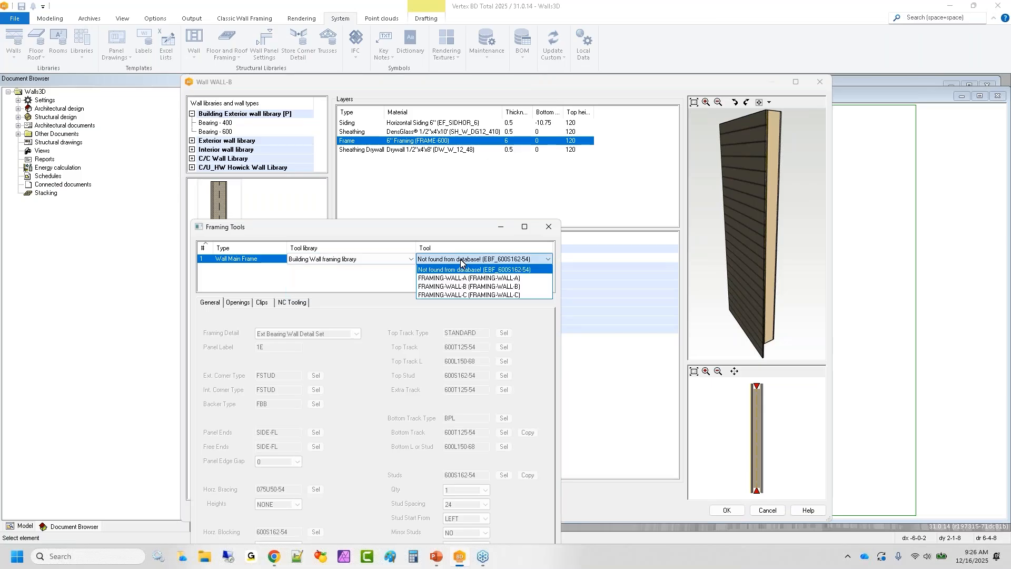
{"action": "left_click", "coordinate": [466, 286]}
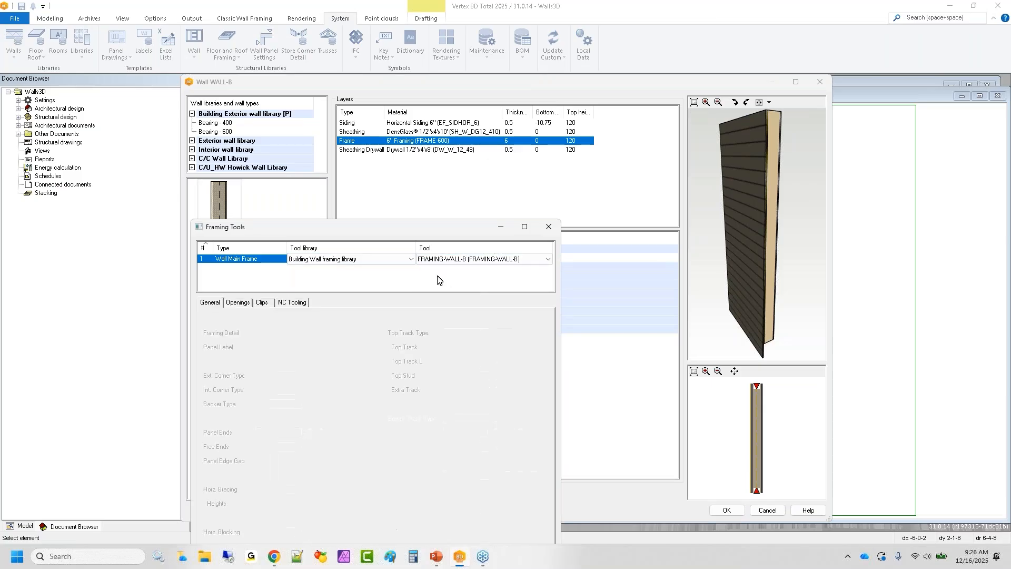
{"action": "left_click_drag", "start_coordinate": [426, 228], "coordinate": [614, 83]}
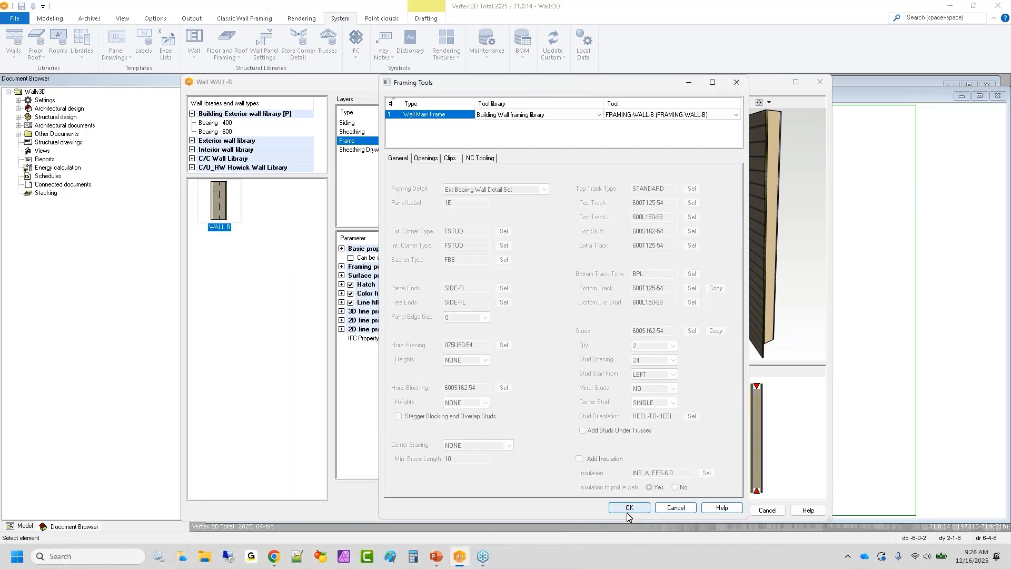
{"action": "left_click", "coordinate": [630, 508]}
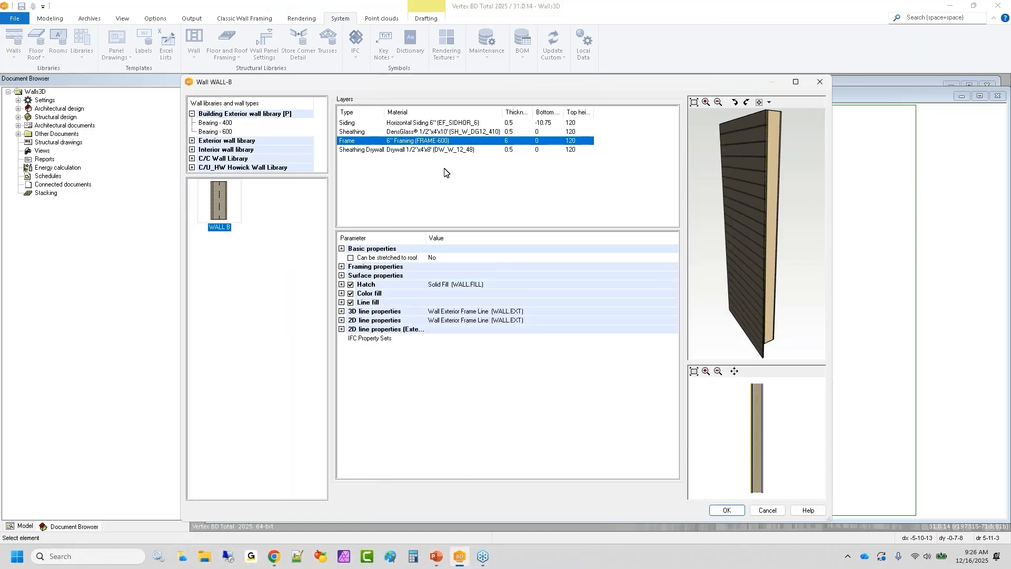
Step: Duplicate WALL B in the Bearing - 600 group, naming the copy WALL-C with the description WALL C
{"action": "left_click", "coordinate": [301, 353]}
{"action": "right_click", "coordinate": [222, 203]}
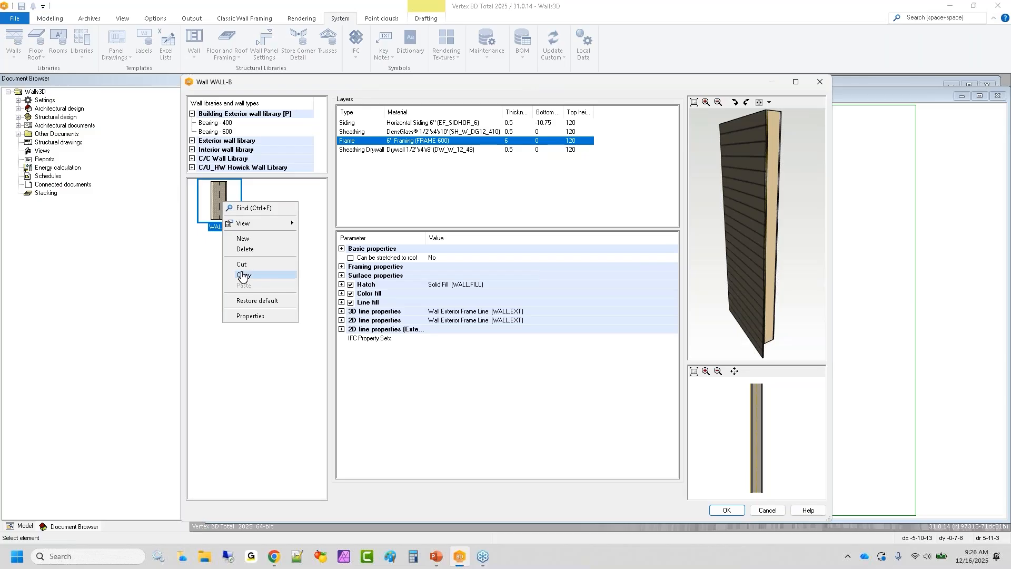
{"action": "left_click", "coordinate": [242, 275]}
{"action": "right_click", "coordinate": [269, 274]}
{"action": "left_click", "coordinate": [277, 357]}
{"action": "left_click", "coordinate": [268, 153]}
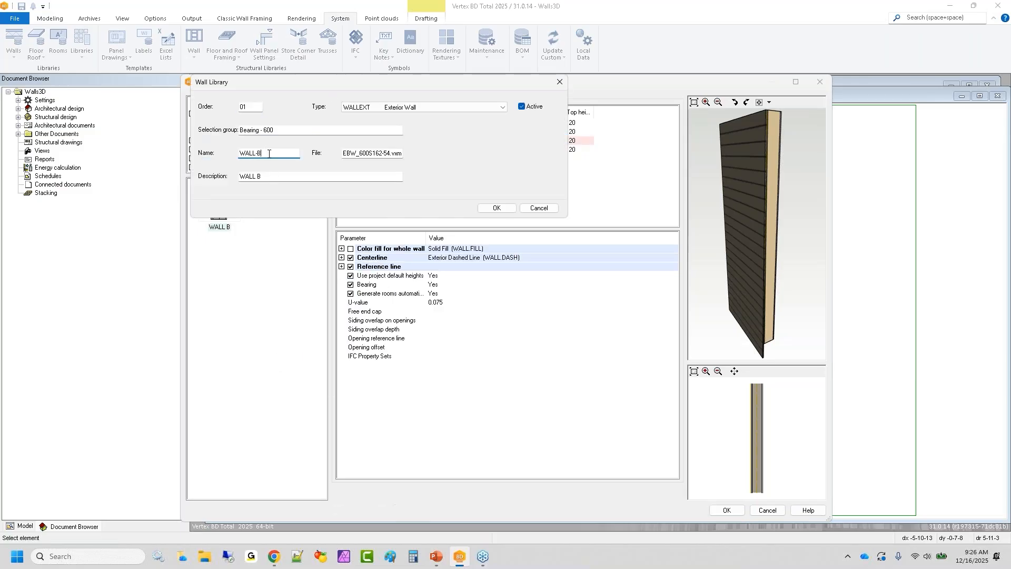
{"action": "left_click", "coordinate": [278, 182]}
{"action": "left_click", "coordinate": [492, 208]}
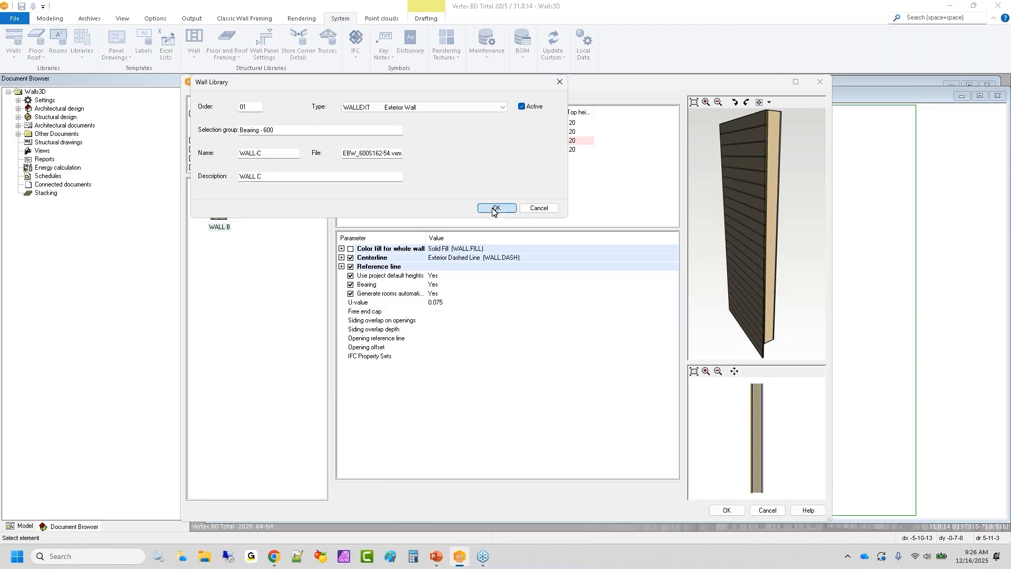
{"action": "left_click", "coordinate": [570, 315]}
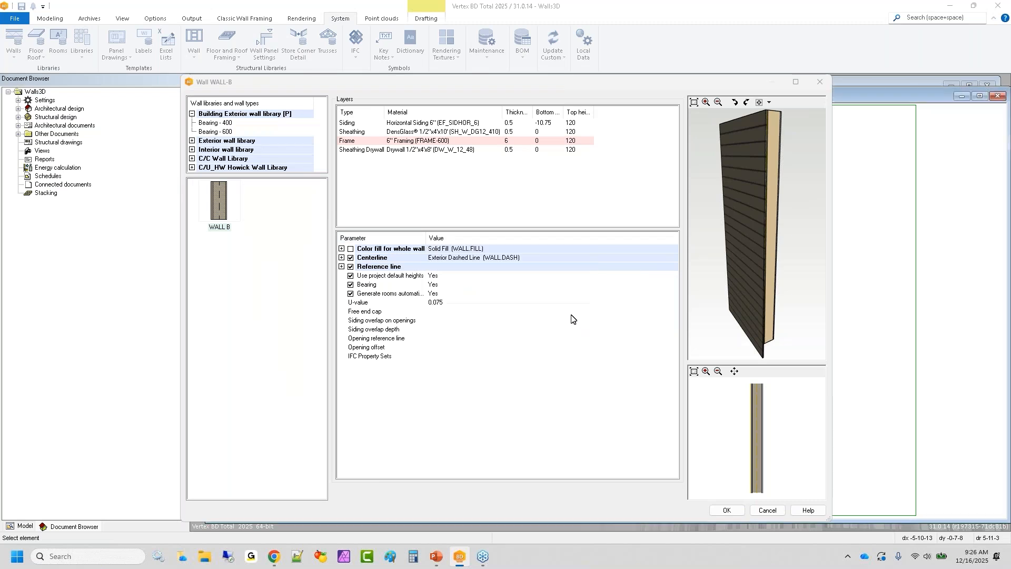
Step: Set the copied wall's file name to WALL-C and accept the library entry
{"action": "left_click", "coordinate": [367, 154]}
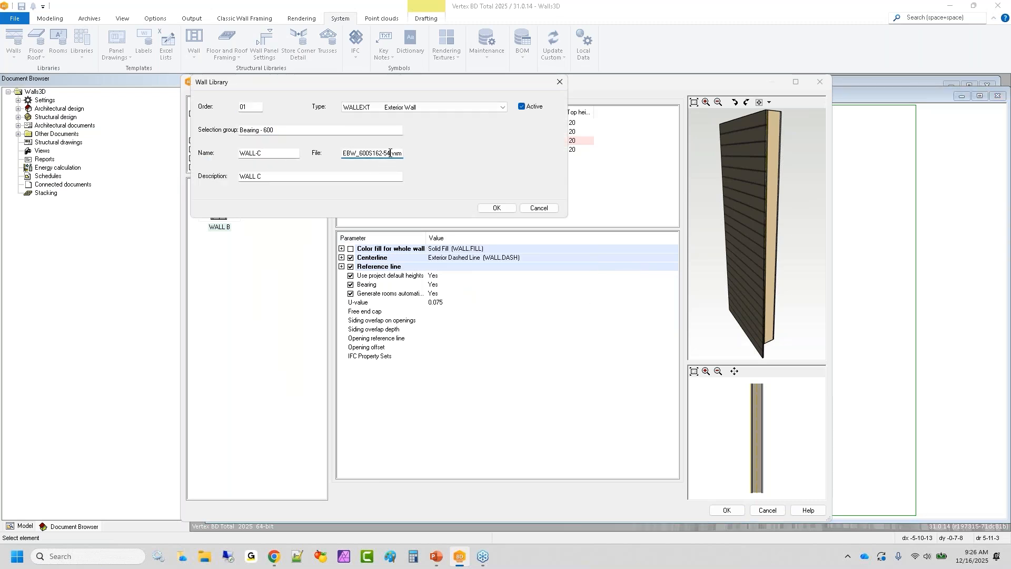
{"action": "double_click", "coordinate": [373, 153]}
{"action": "type", "text": "WALL-C"}
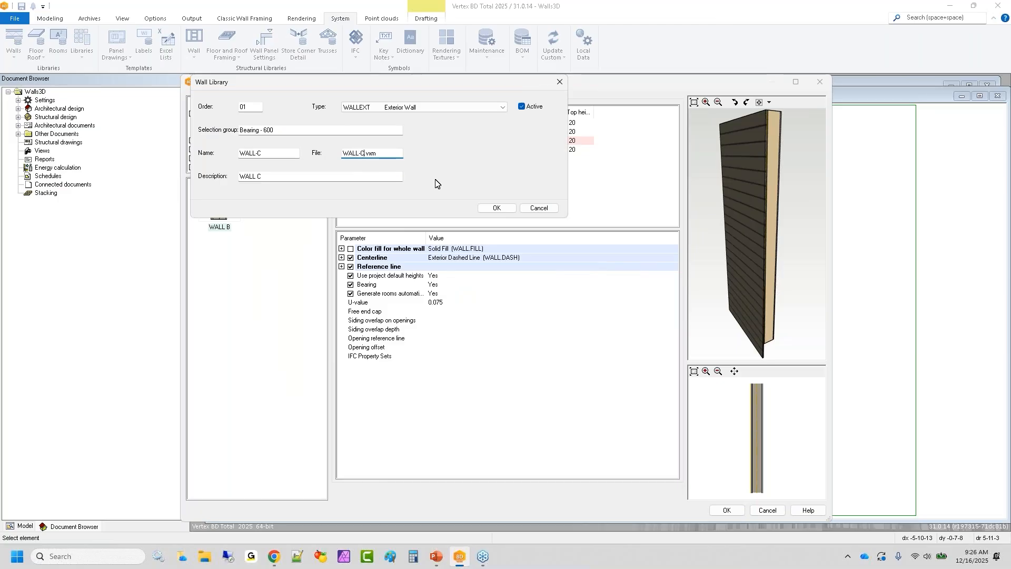
{"action": "left_click", "coordinate": [496, 207]}
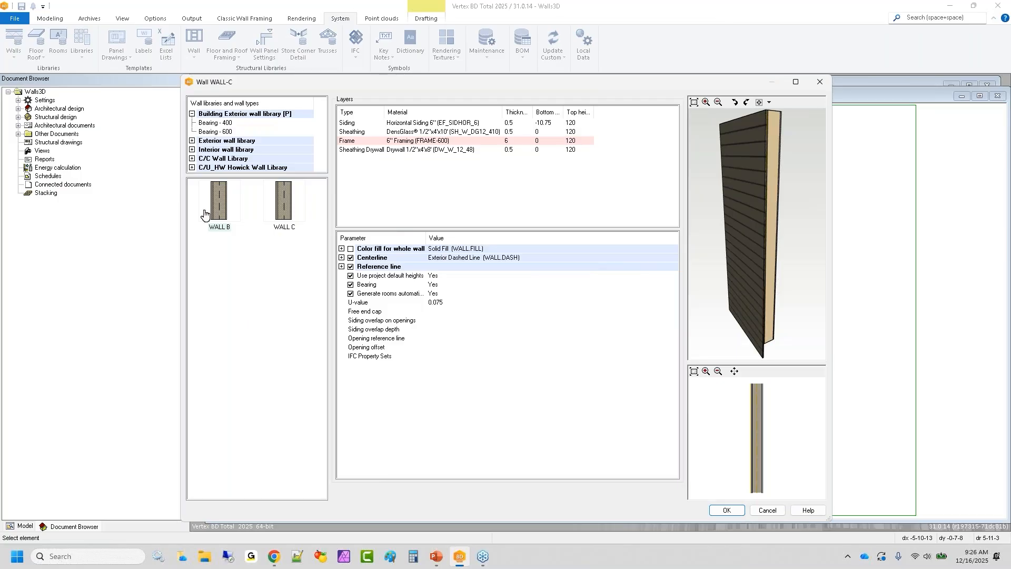
Step: Accept the wall library changes and reopen the Building Exterior wall library for editing
{"action": "left_click", "coordinate": [224, 123]}
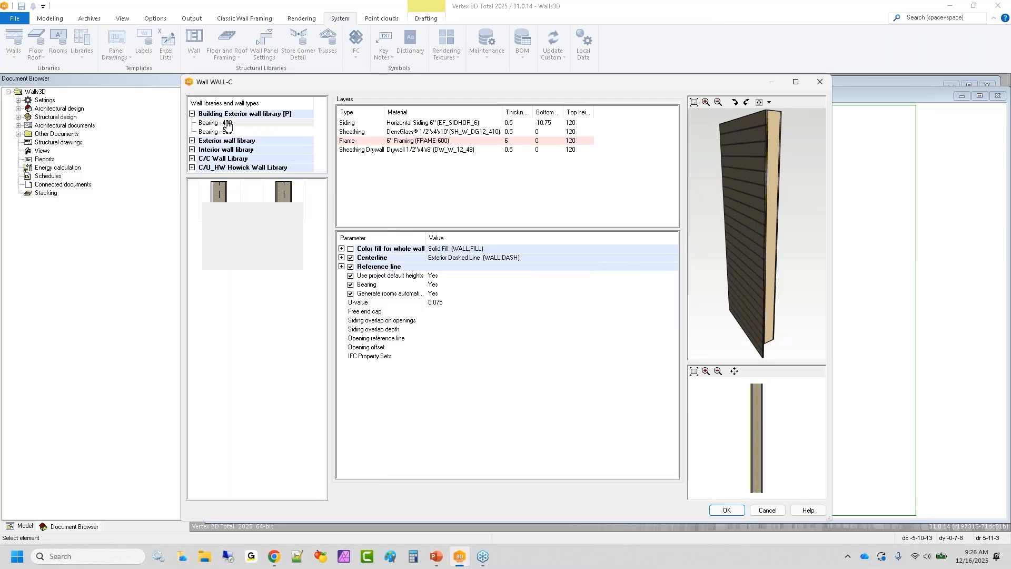
{"action": "left_click", "coordinate": [712, 509]}
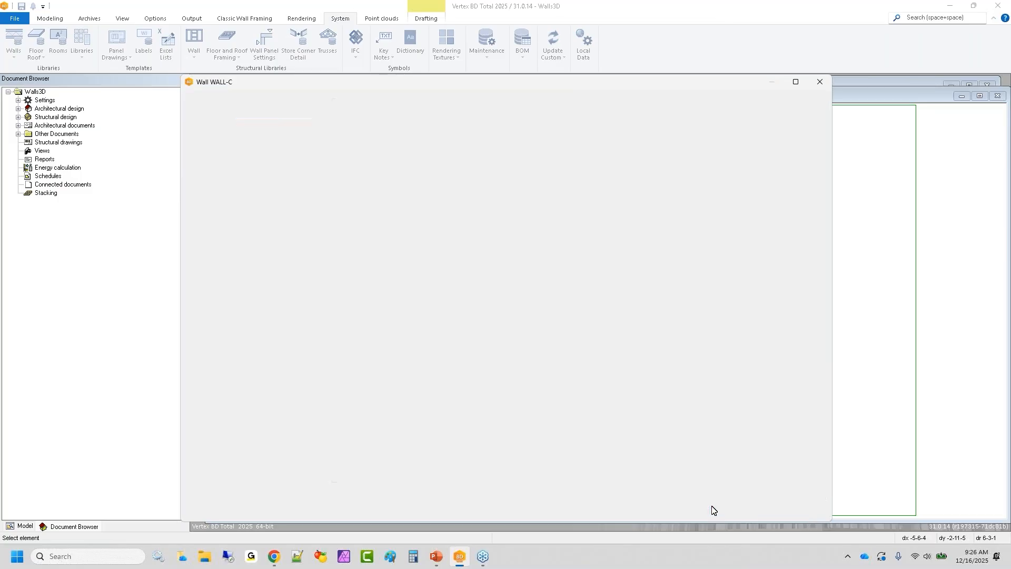
{"action": "right_click", "coordinate": [378, 245]}
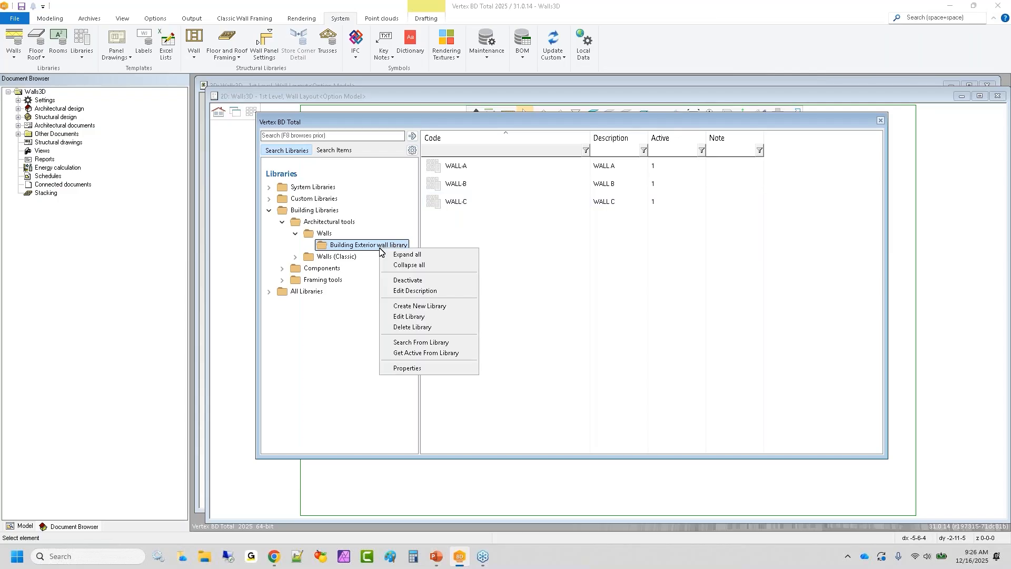
{"action": "left_click", "coordinate": [396, 317]}
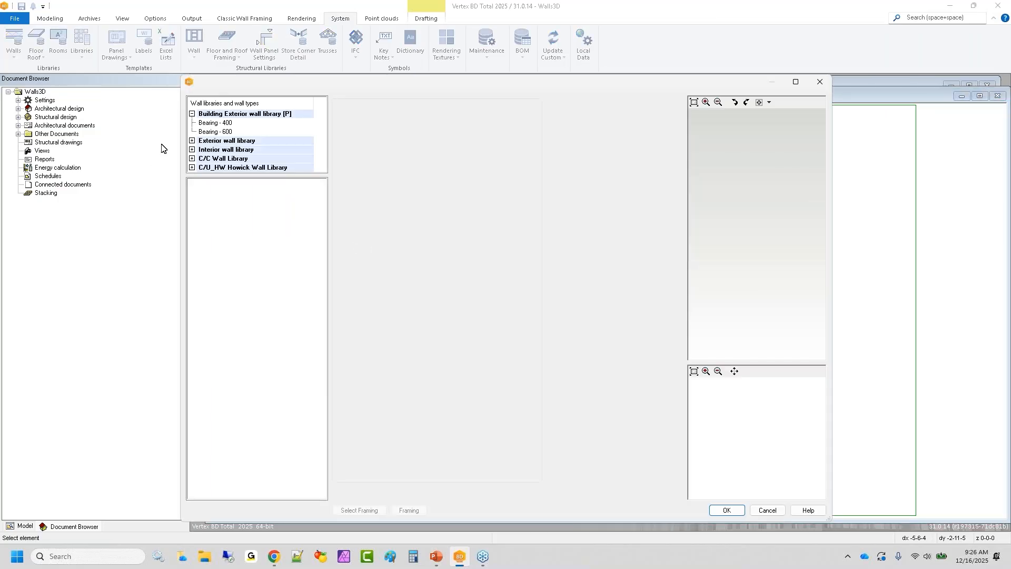
Step: Assign FRAMING-WALL-C as the Wall Main Frame tool of WALL C's 6" Framing layer and accept the library changes
{"action": "left_click", "coordinate": [204, 132]}
{"action": "left_click", "coordinate": [280, 202]}
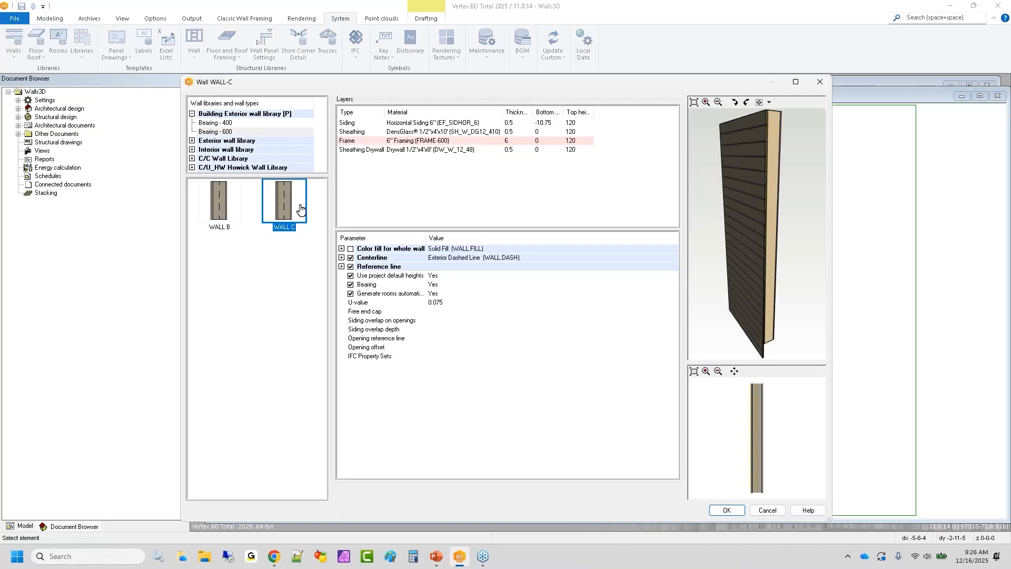
{"action": "left_click", "coordinate": [401, 143]}
{"action": "right_click", "coordinate": [401, 149]}
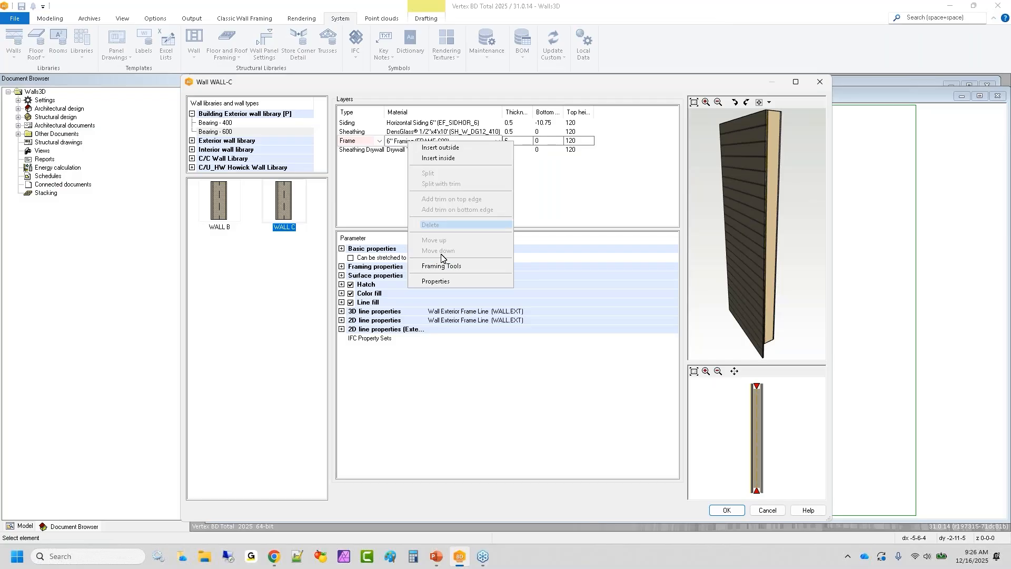
{"action": "left_click", "coordinate": [454, 277]}
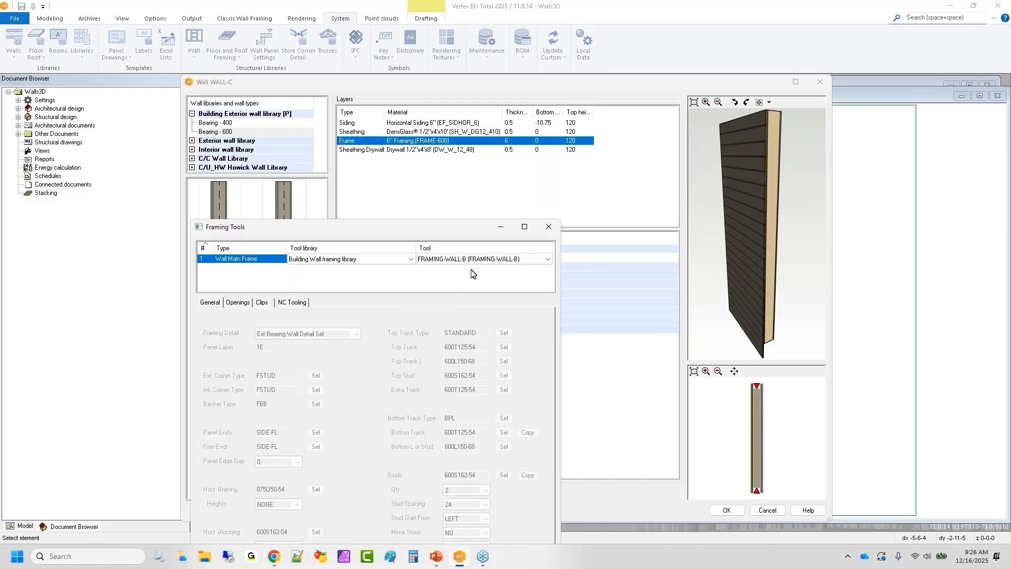
{"action": "left_click", "coordinate": [474, 259]}
{"action": "left_click", "coordinate": [506, 267]}
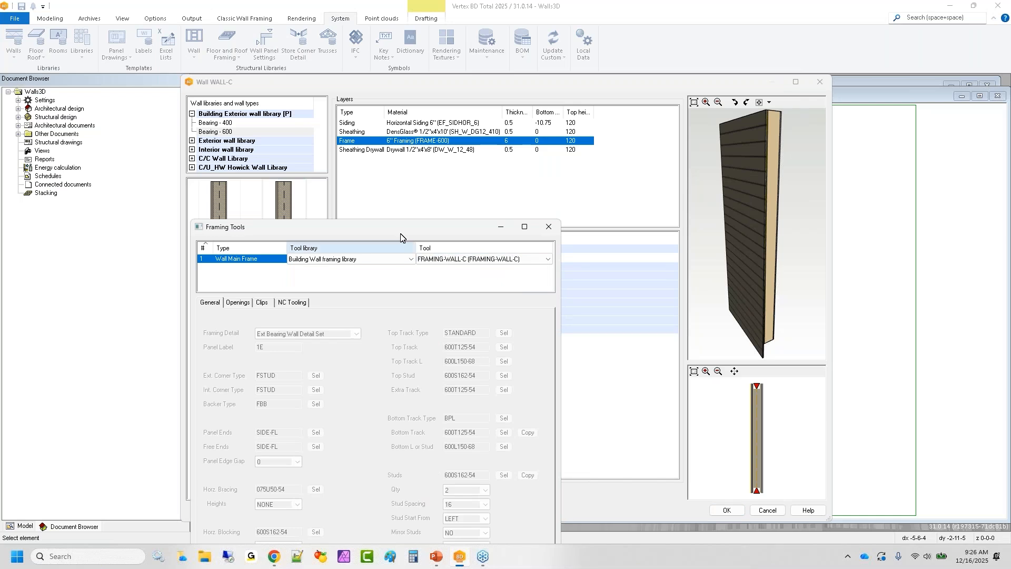
{"action": "left_click_drag", "start_coordinate": [431, 218], "coordinate": [547, 107]}
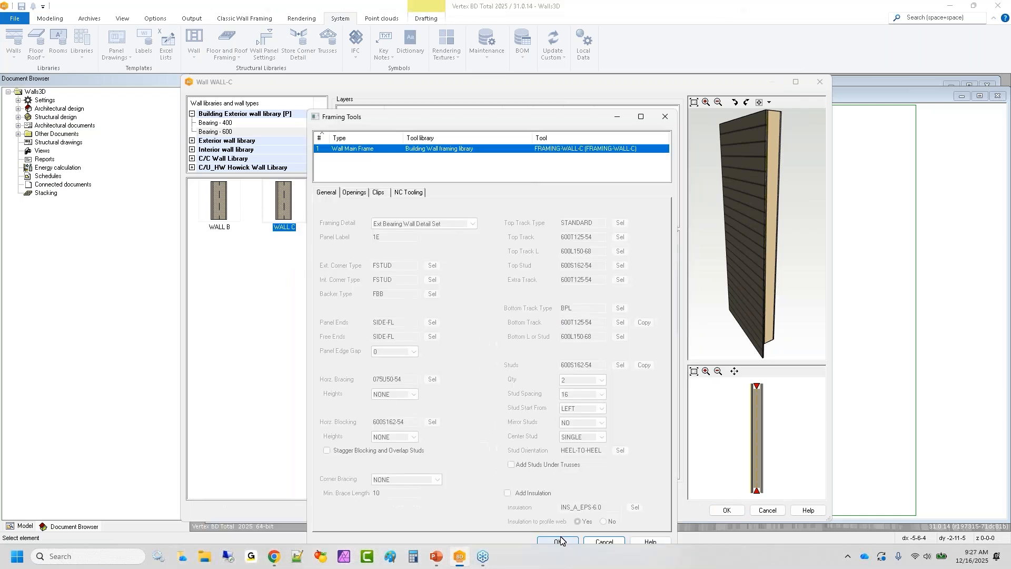
{"action": "left_click", "coordinate": [560, 540]}
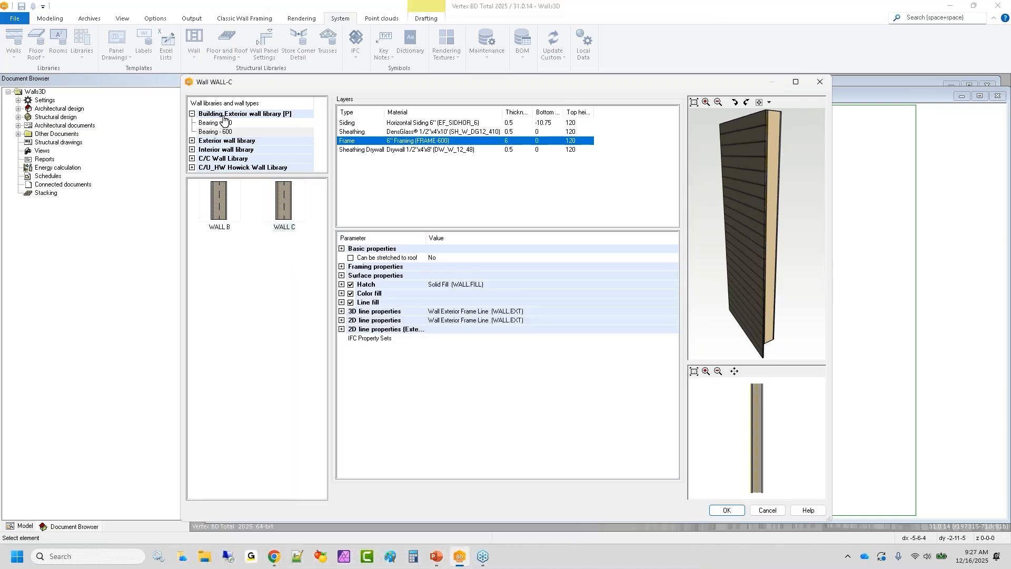
{"action": "left_click", "coordinate": [727, 510]}
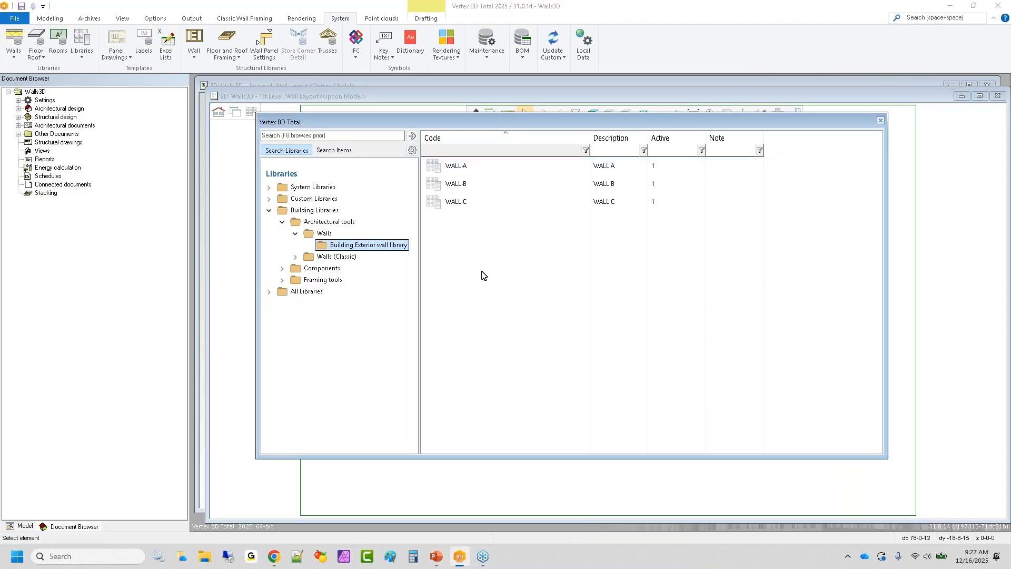
Step: Close the library browser and start inserting a wall in the 1st Level wall layout
{"action": "left_click", "coordinate": [880, 120]}
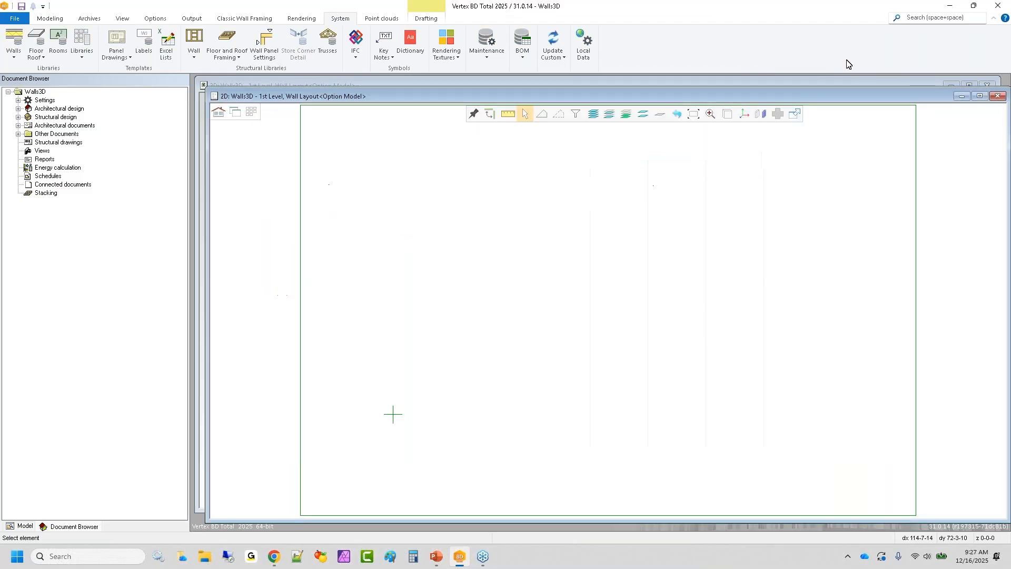
{"action": "left_click", "coordinate": [50, 18]}
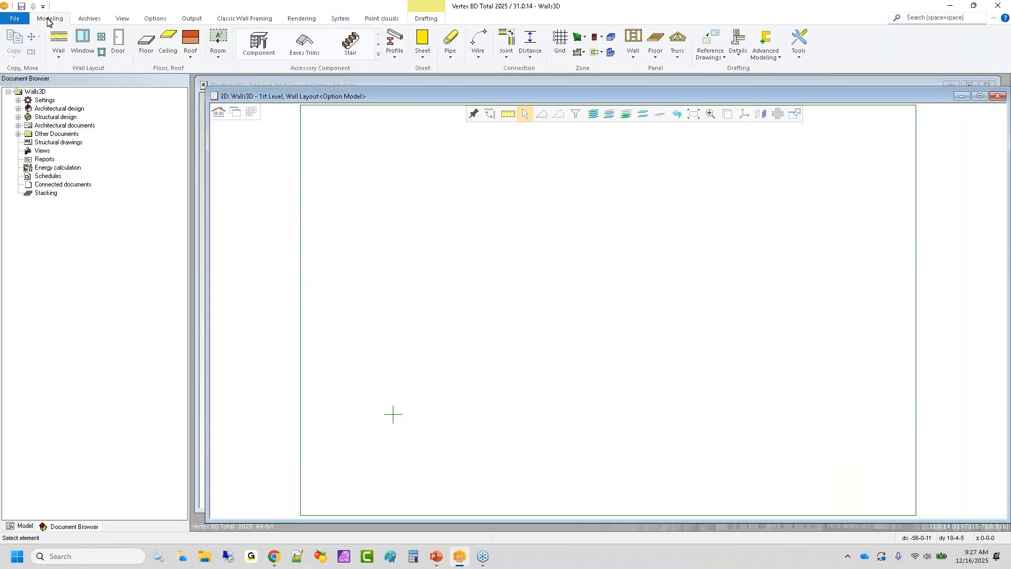
{"action": "left_click", "coordinate": [58, 42]}
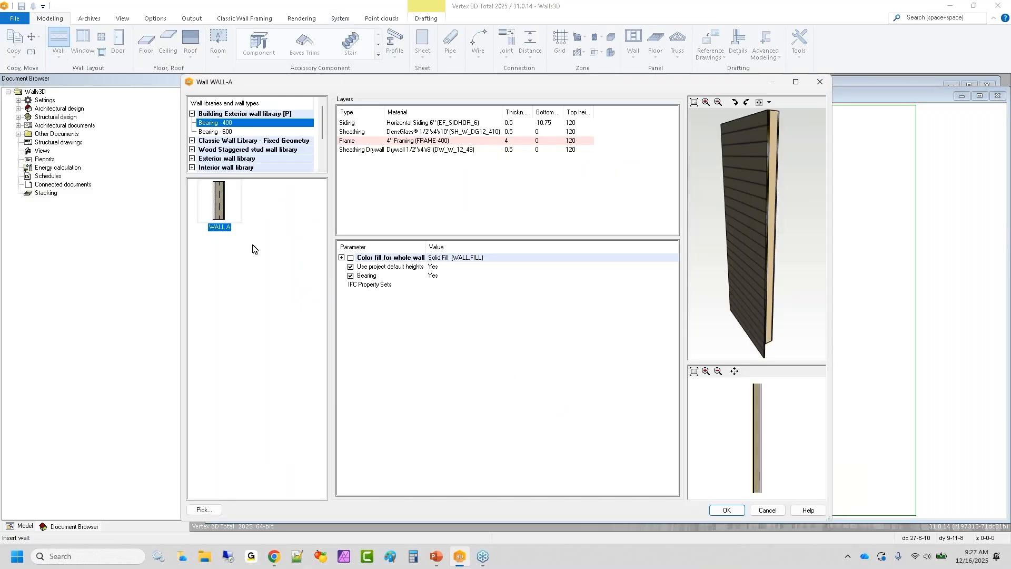
Step: Insert a short horizontal WALL C, from the Building Exterior library's Bearing - 600 type, in the lower part of the wall layout
{"action": "left_click", "coordinate": [233, 224]}
{"action": "left_click", "coordinate": [212, 132]}
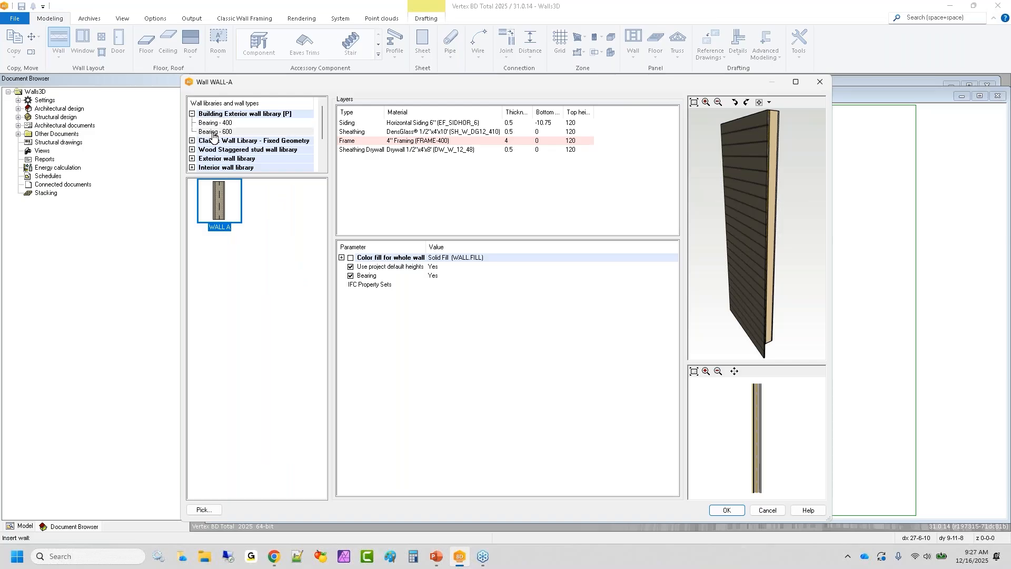
{"action": "left_click", "coordinate": [284, 208]}
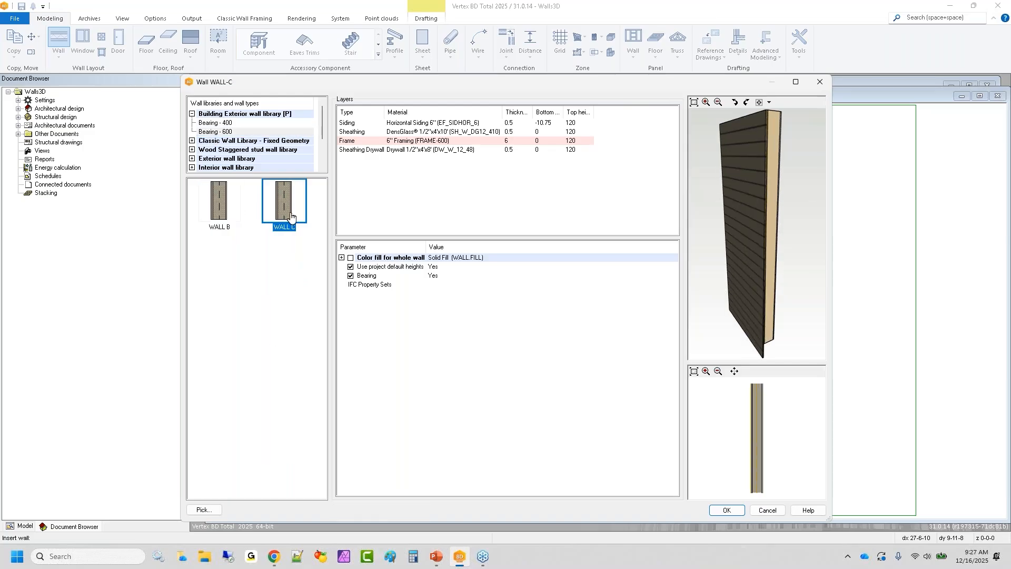
{"action": "double_click", "coordinate": [295, 217]}
{"action": "left_click", "coordinate": [392, 414]}
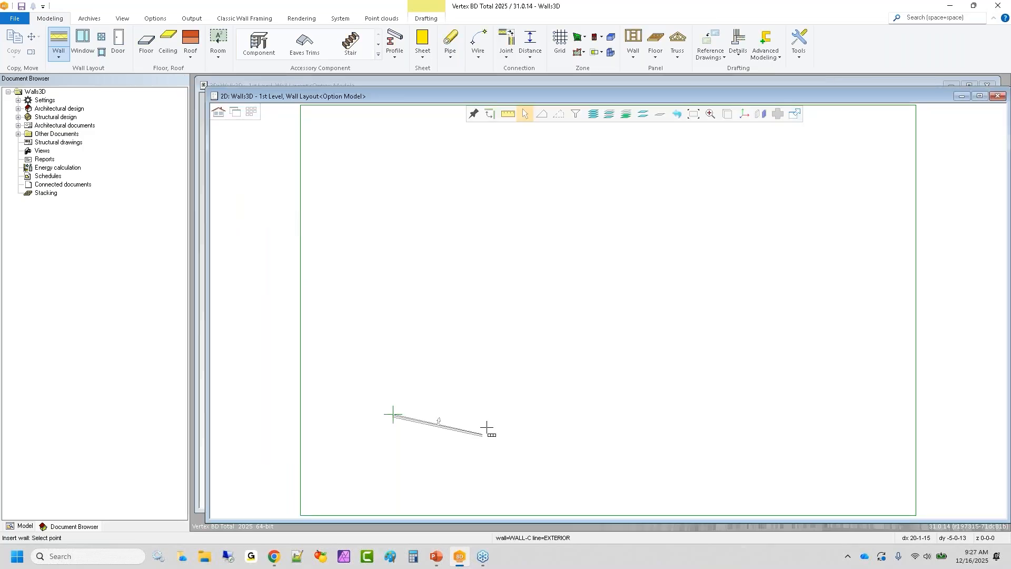
{"action": "left_click", "coordinate": [465, 415]}
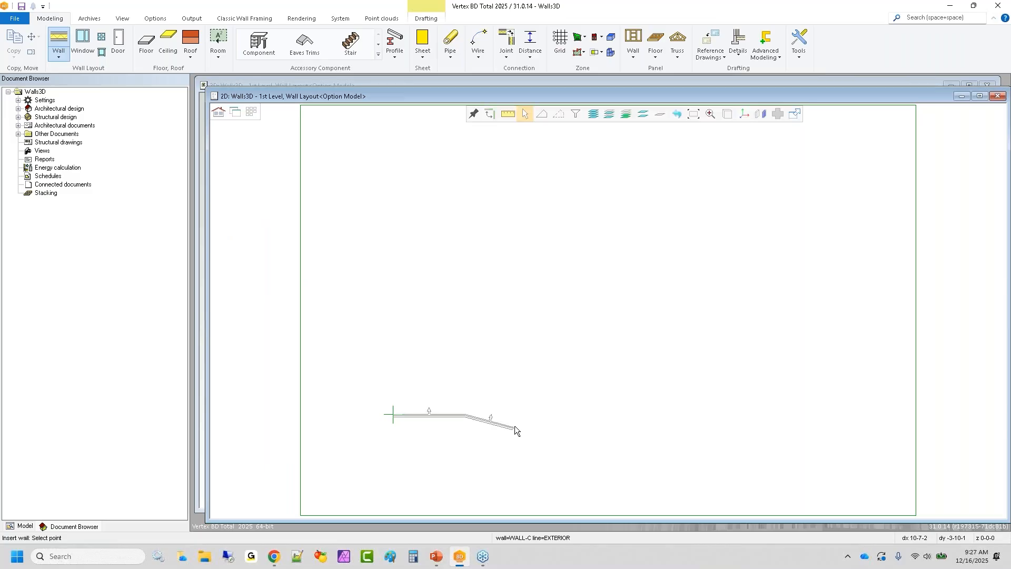
{"action": "scroll", "coordinate": [429, 424], "scroll_direction": "up", "scroll_amount": 3}
{"action": "key", "text": "Escape"}
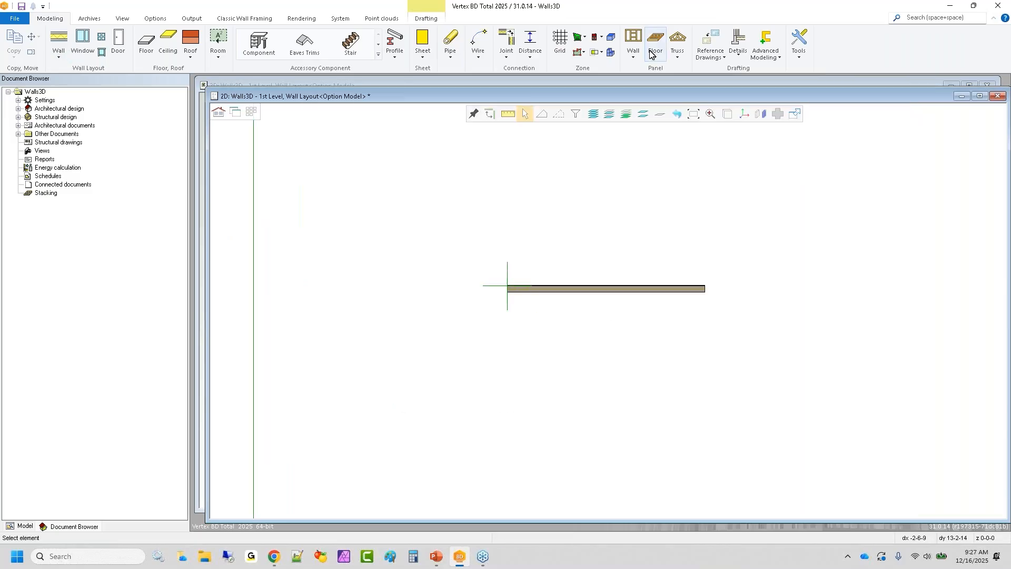
Step: Check the framing tool settings of the inserted WALL C without changing them
{"action": "left_click", "coordinate": [623, 288]}
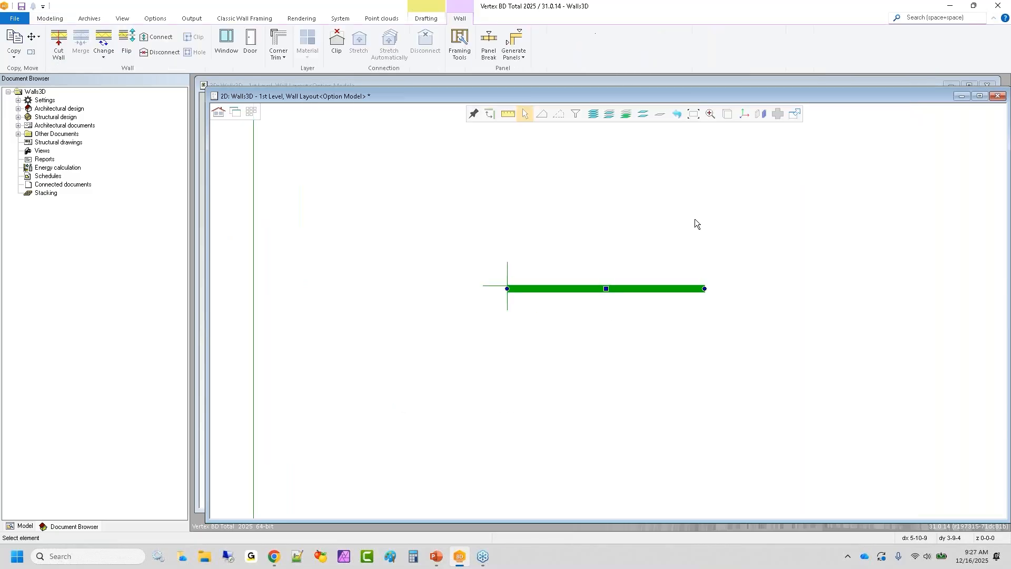
{"action": "left_click", "coordinate": [466, 55]}
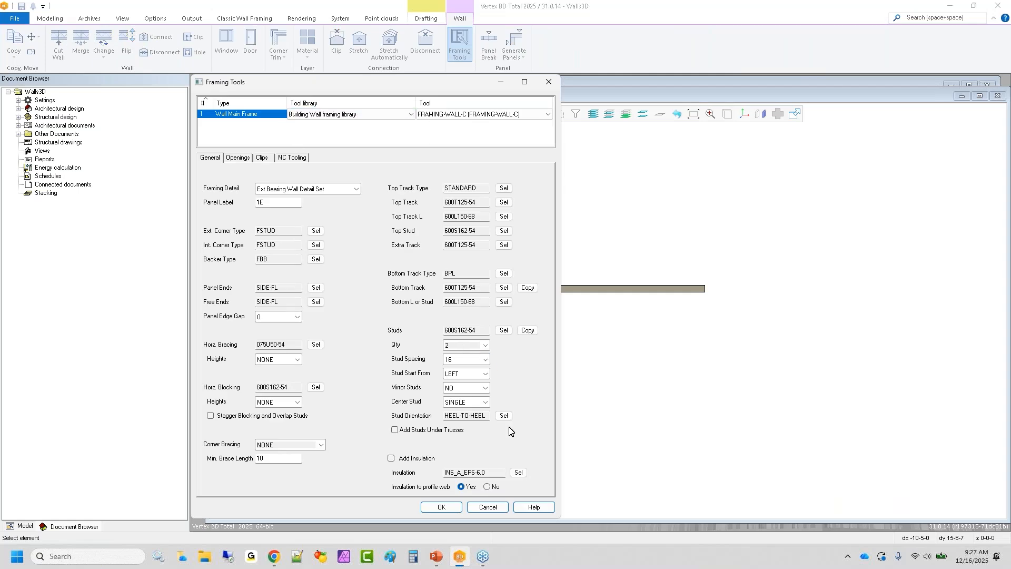
{"action": "left_click", "coordinate": [548, 82]}
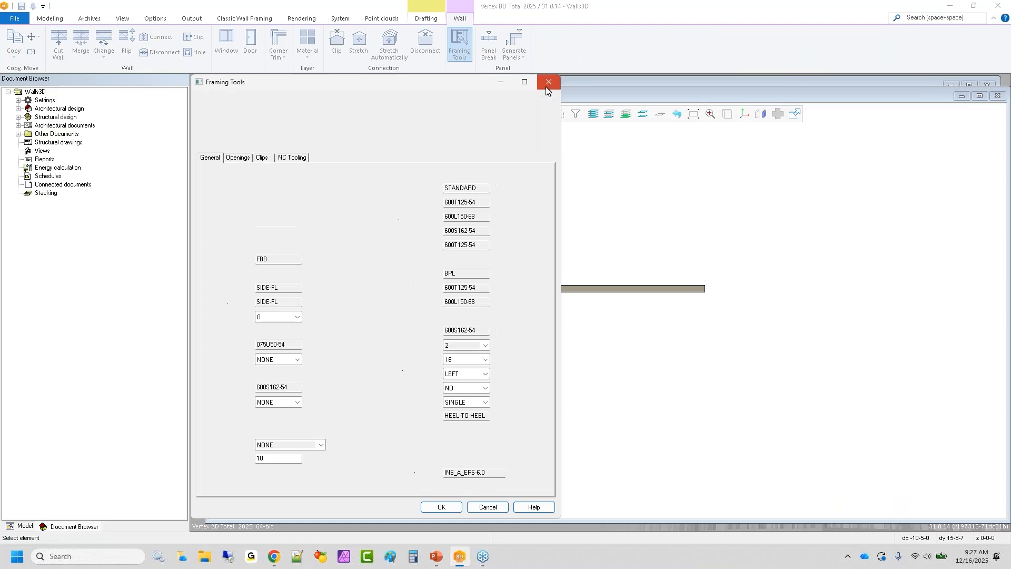
Step: Generate panels for the wall with interior and exterior sheathing and battens excluded
{"action": "left_click", "coordinate": [513, 42]}
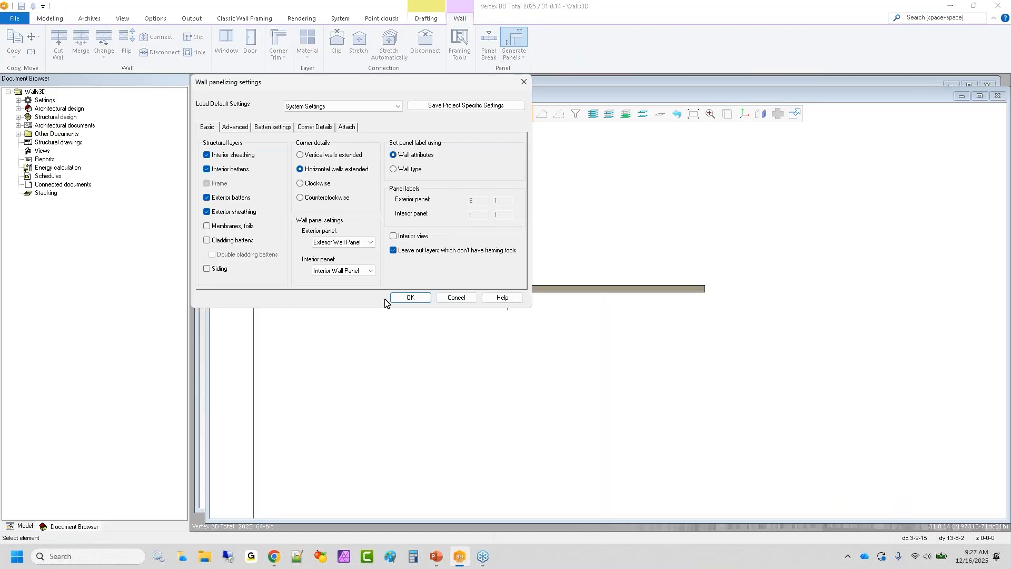
{"action": "left_click", "coordinate": [235, 212]}
{"action": "left_click", "coordinate": [230, 198]}
{"action": "left_click", "coordinate": [233, 170]}
{"action": "left_click", "coordinate": [233, 157]}
{"action": "left_click", "coordinate": [395, 299]}
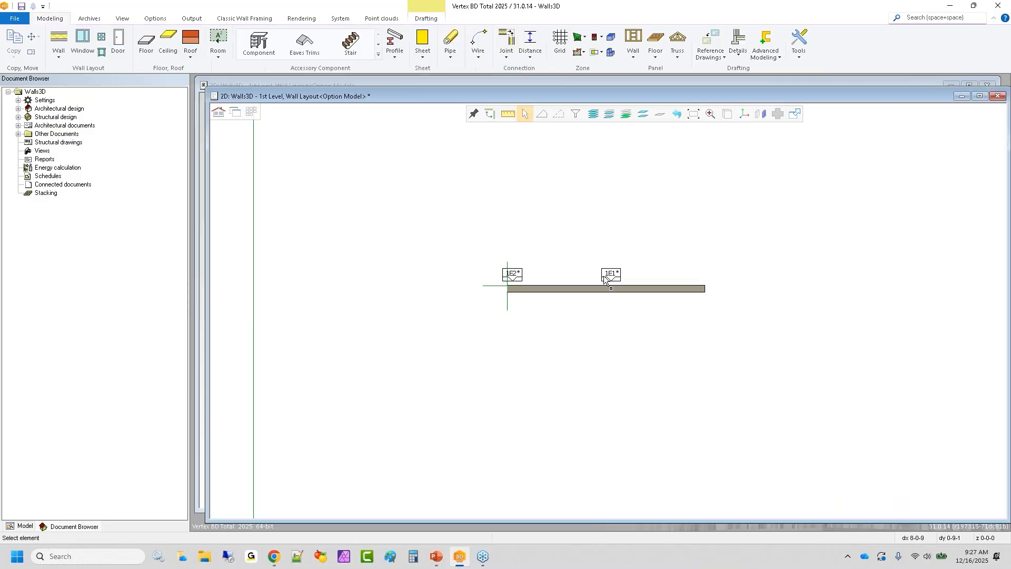
Step: Generate the framing parts of wall panel 1E1 and examine the studs and tracks in the 3D model
{"action": "left_click", "coordinate": [606, 274]}
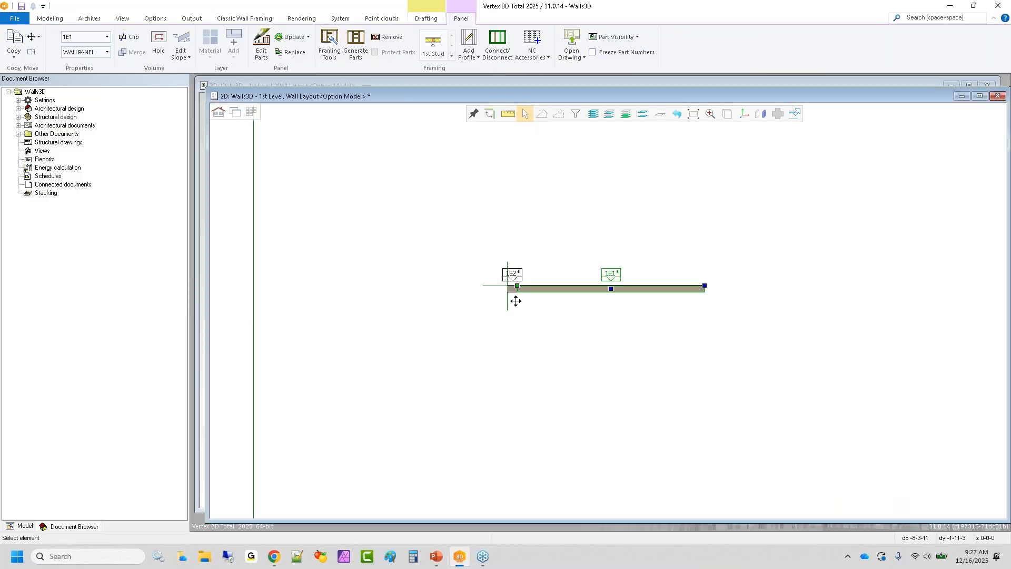
{"action": "left_click", "coordinate": [355, 45]}
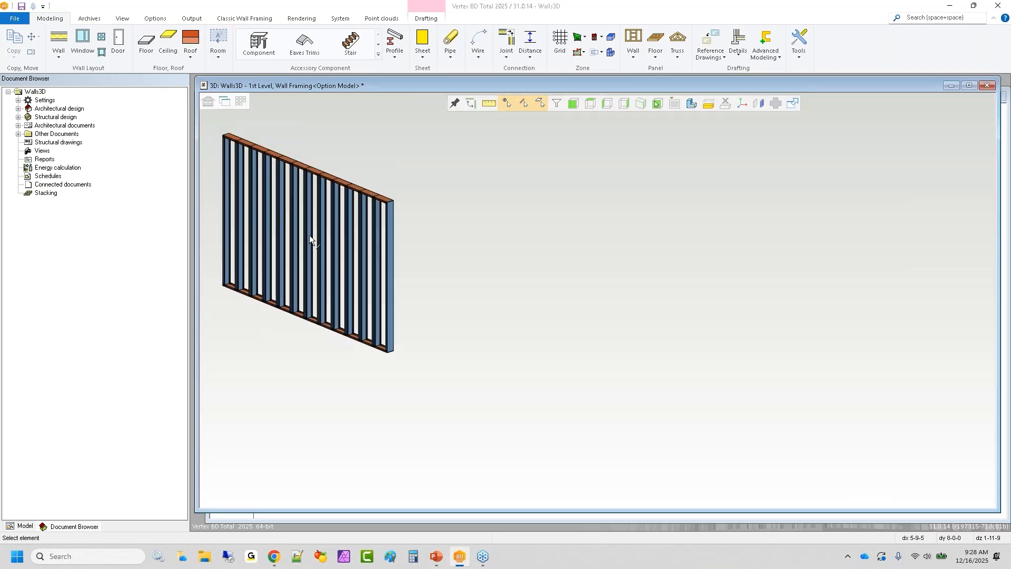
{"action": "scroll", "coordinate": [605, 296], "scroll_direction": "up", "scroll_amount": 5}
{"action": "middle_click_drag", "start_coordinate": [311, 230], "coordinate": [566, 390]}
{"action": "scroll", "coordinate": [566, 390], "scroll_direction": "down", "scroll_amount": 3}
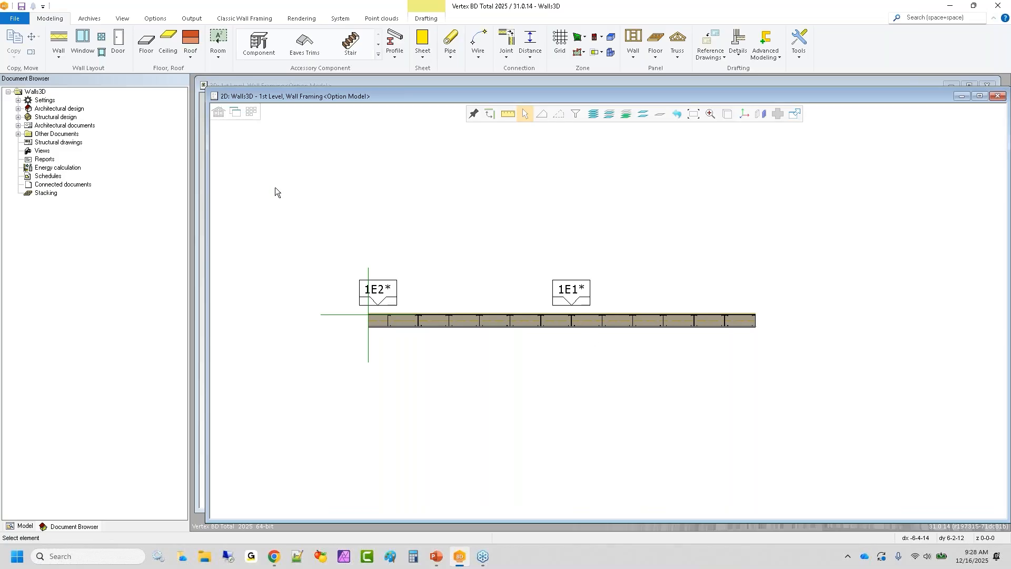
Step: Open the library browser and list the items of the Wall layer library in the system's architectural tools
{"action": "left_click", "coordinate": [347, 21]}
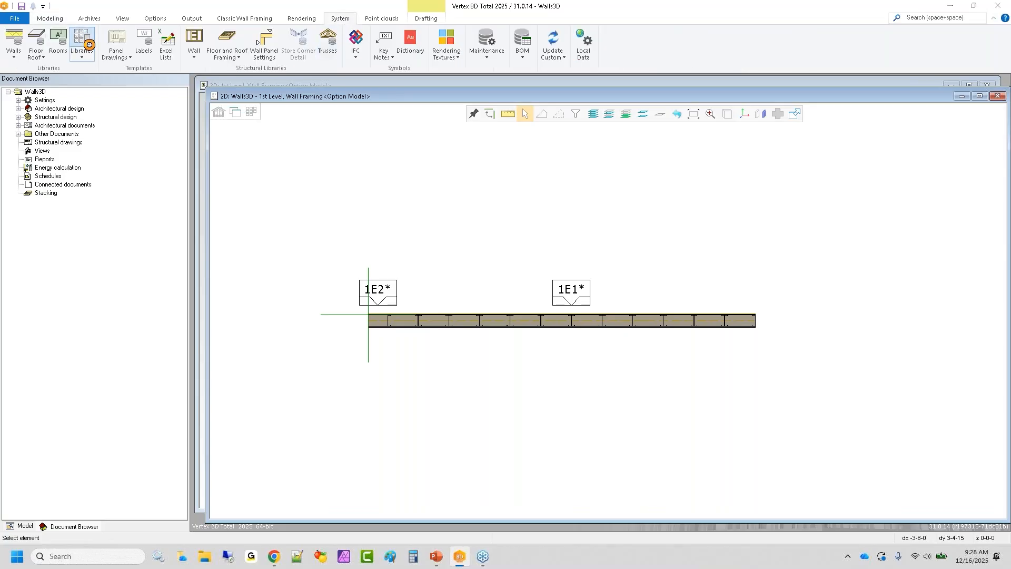
{"action": "left_click", "coordinate": [90, 44]}
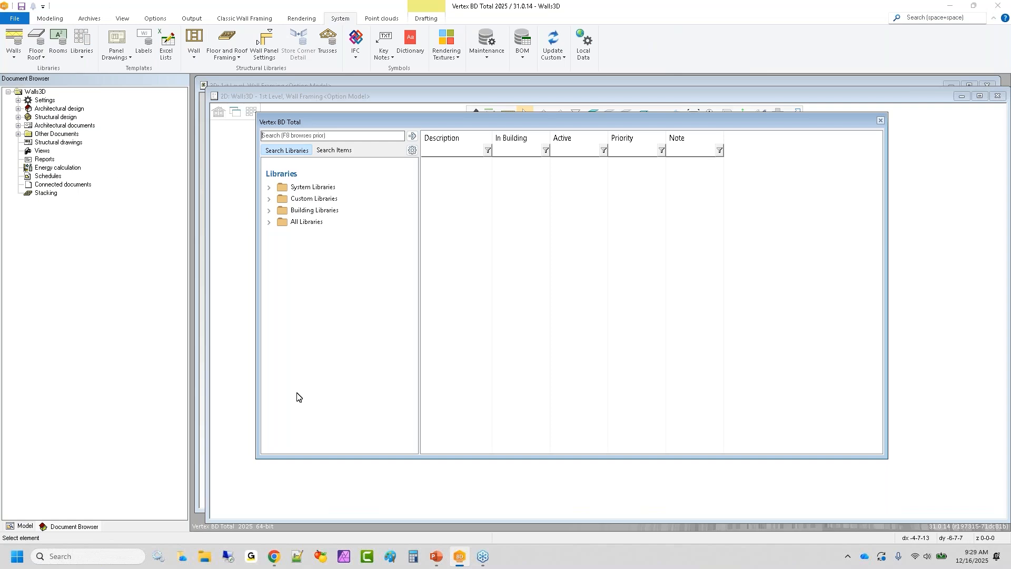
{"action": "double_click", "coordinate": [317, 188]}
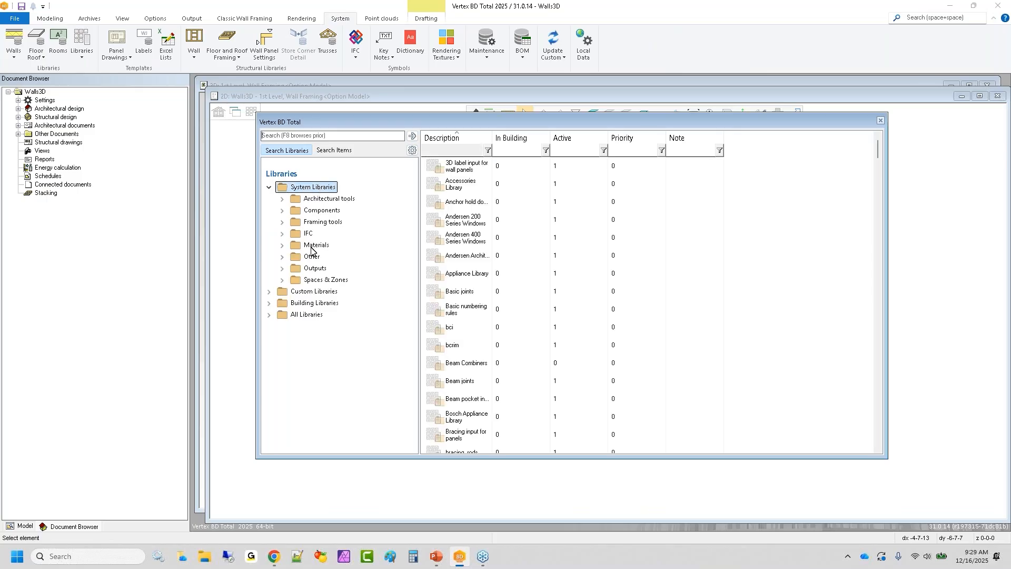
{"action": "double_click", "coordinate": [329, 199]}
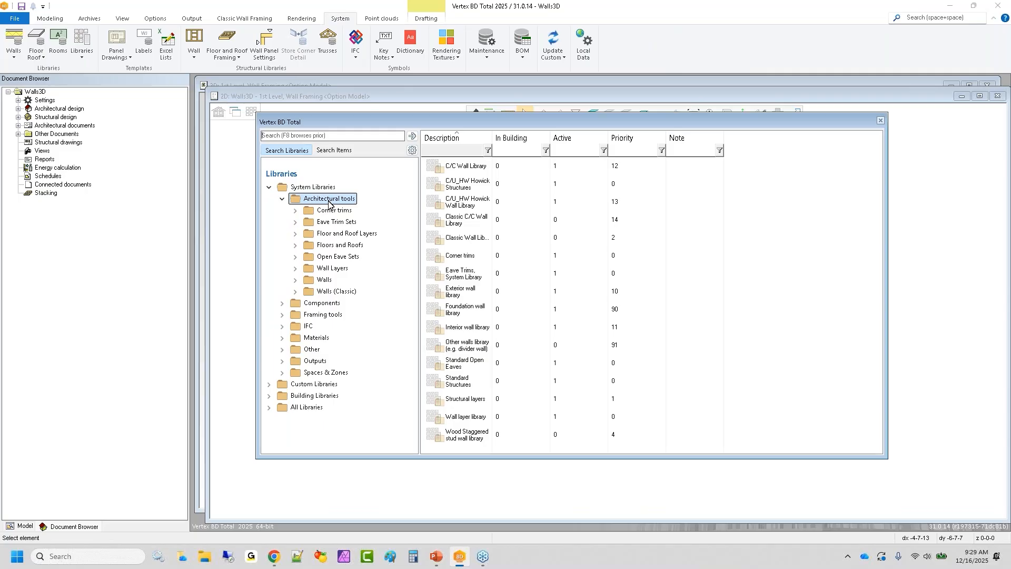
{"action": "double_click", "coordinate": [330, 269]}
{"action": "left_click", "coordinate": [352, 279]}
{"action": "right_click", "coordinate": [351, 280]}
{"action": "left_click", "coordinate": [580, 291]}
Step: Widen the Code column and filter the wall layers by the code "sh_"
{"action": "left_click_drag", "start_coordinate": [492, 138], "coordinate": [538, 136]}
{"action": "scroll", "coordinate": [490, 316], "scroll_direction": "down", "scroll_amount": 2}
{"action": "left_click", "coordinate": [455, 149]}
{"action": "type", "text": "sh"}
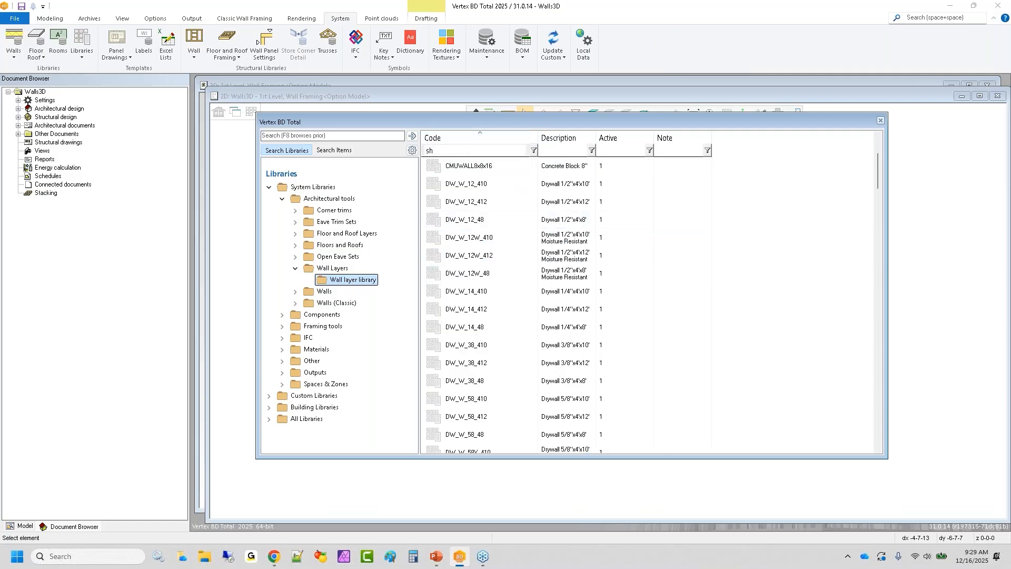
{"action": "type", "text": "e_"}
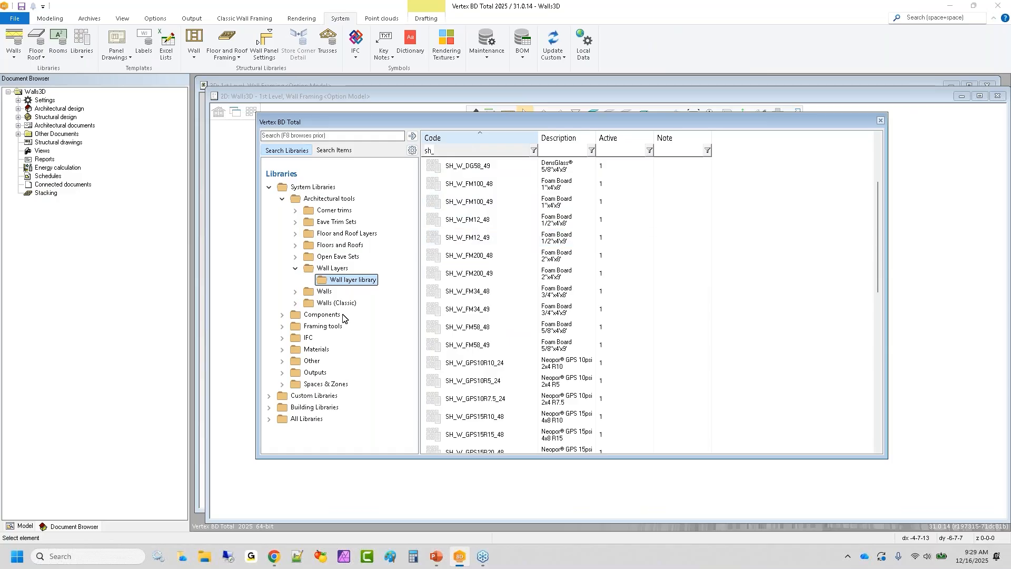
Step: Open the wall layer material SH_W_OSB12_48, examine its description and code, and close it without changes
{"action": "scroll", "coordinate": [467, 341], "scroll_direction": "down", "scroll_amount": 1}
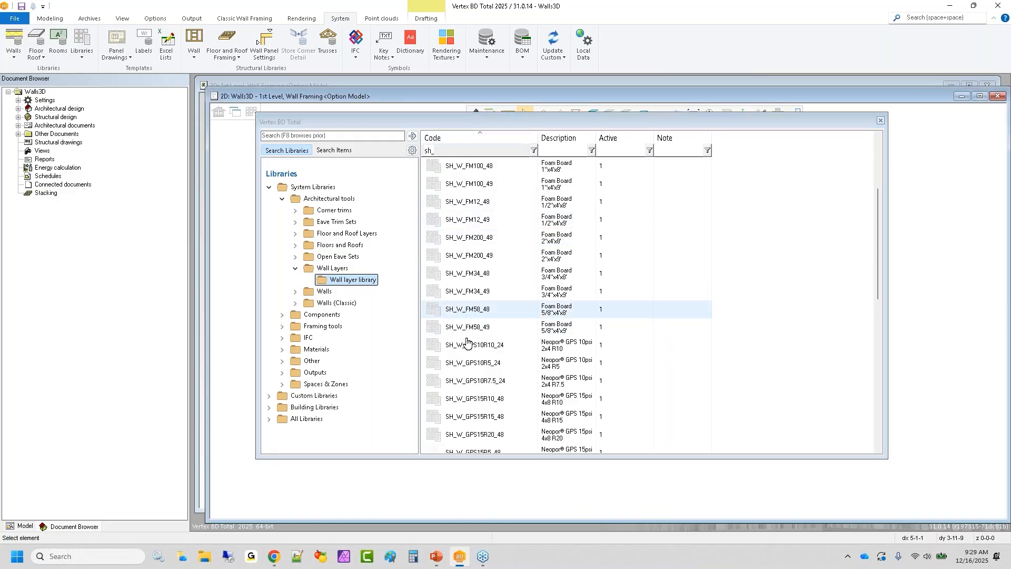
{"action": "scroll", "coordinate": [466, 341], "scroll_direction": "down", "scroll_amount": 4}
{"action": "left_click", "coordinate": [459, 295]}
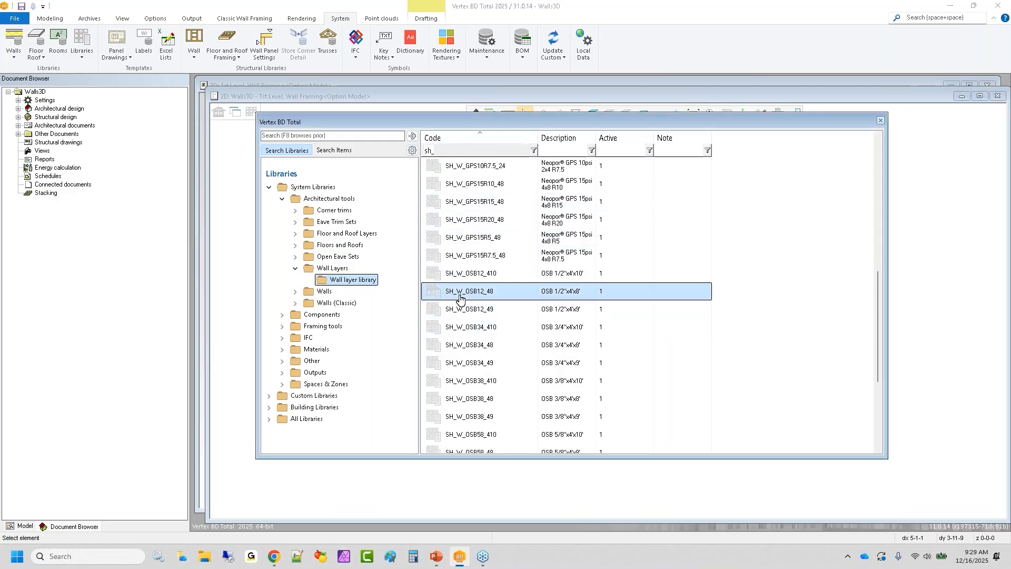
{"action": "mouse_move", "coordinate": [566, 305]}
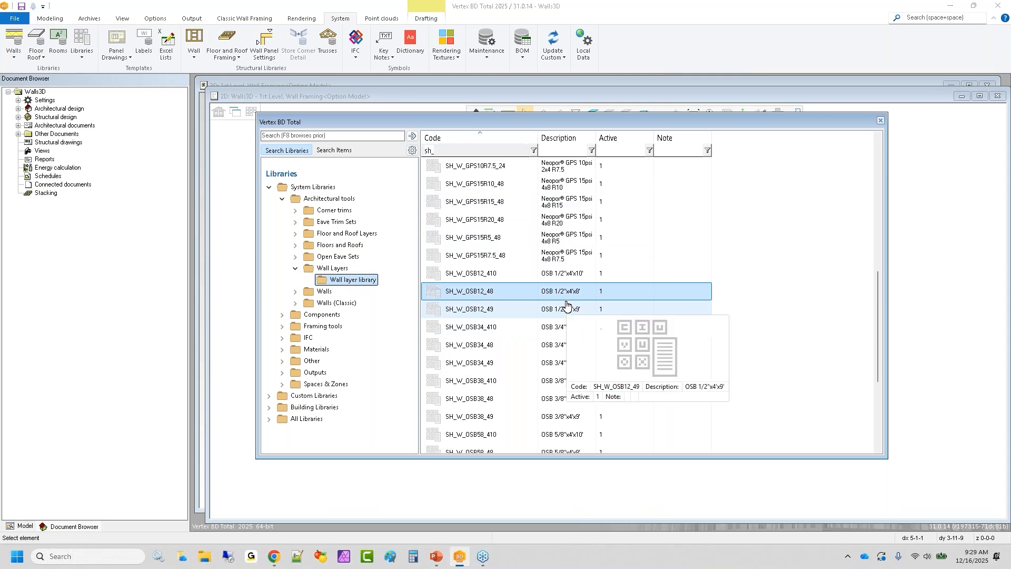
{"action": "mouse_move", "coordinate": [482, 299]}
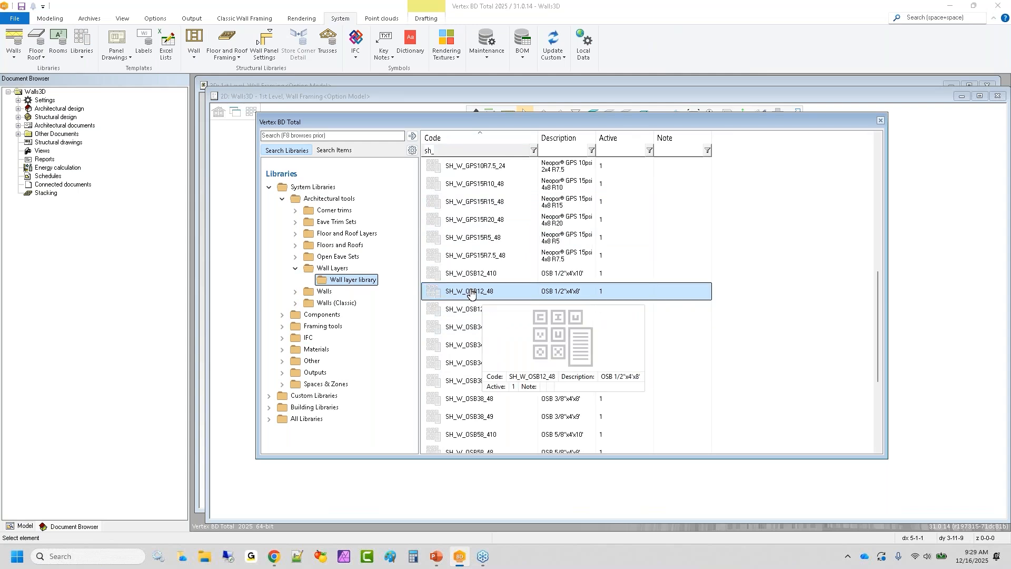
{"action": "double_click", "coordinate": [471, 291]}
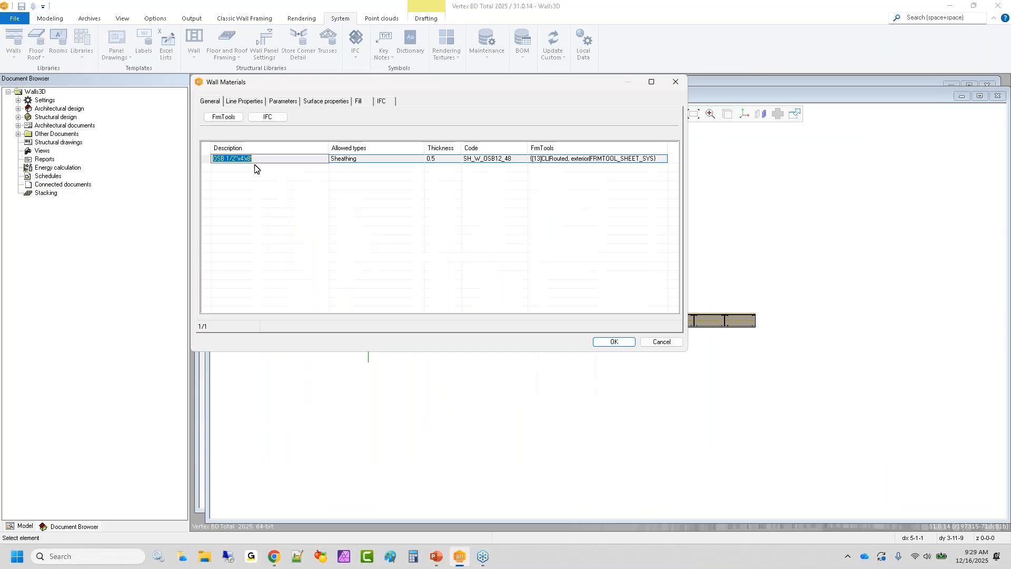
{"action": "left_click", "coordinate": [257, 159]}
{"action": "key", "text": "Tab"}
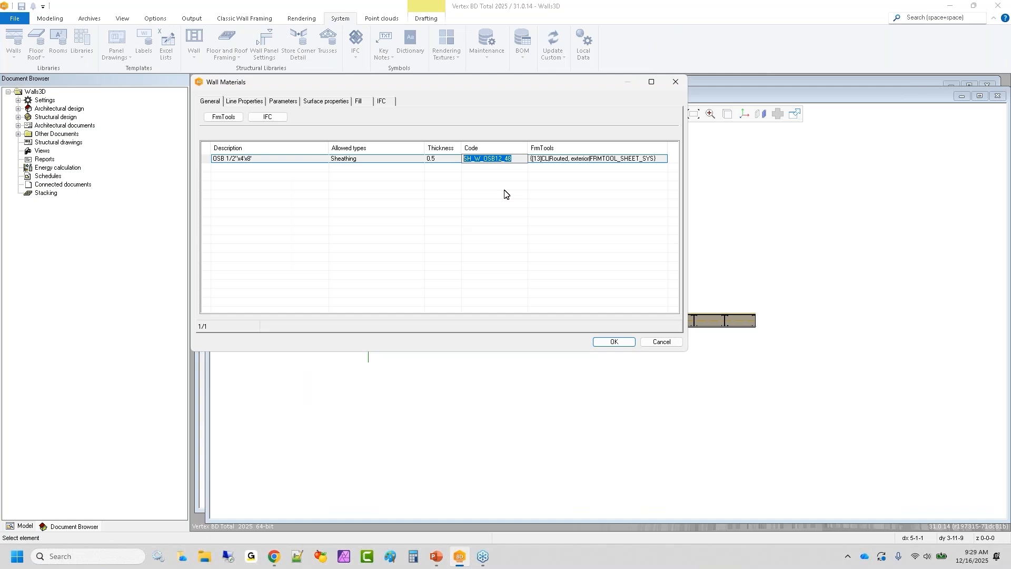
{"action": "left_click_drag", "start_coordinate": [513, 158], "coordinate": [452, 159]}
{"action": "left_click", "coordinate": [663, 342]}
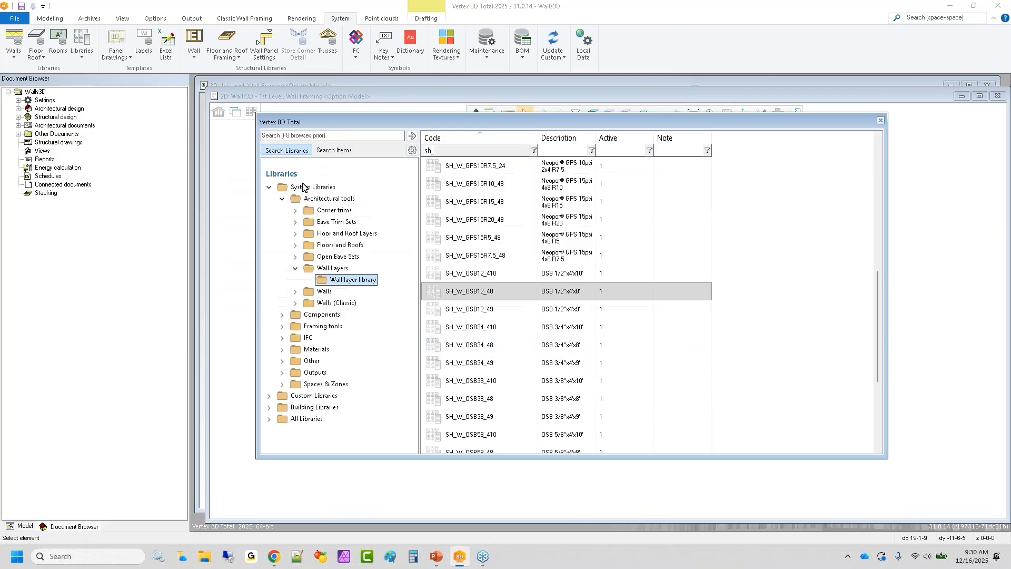
Step: List the OSB Boards among the system library's structural sheet materials and widen the Code column
{"action": "left_click", "coordinate": [314, 349]}
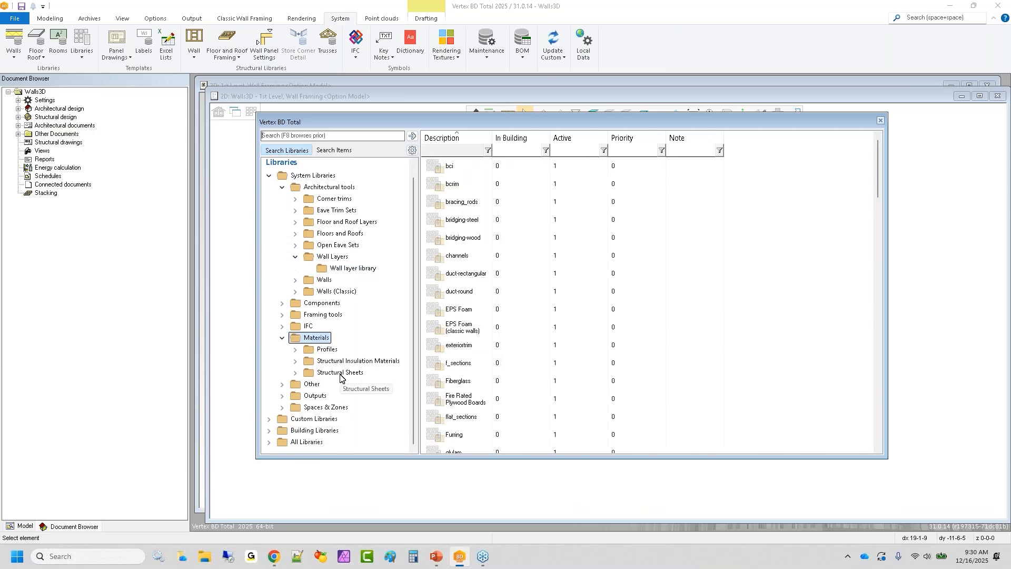
{"action": "left_click", "coordinate": [340, 373]}
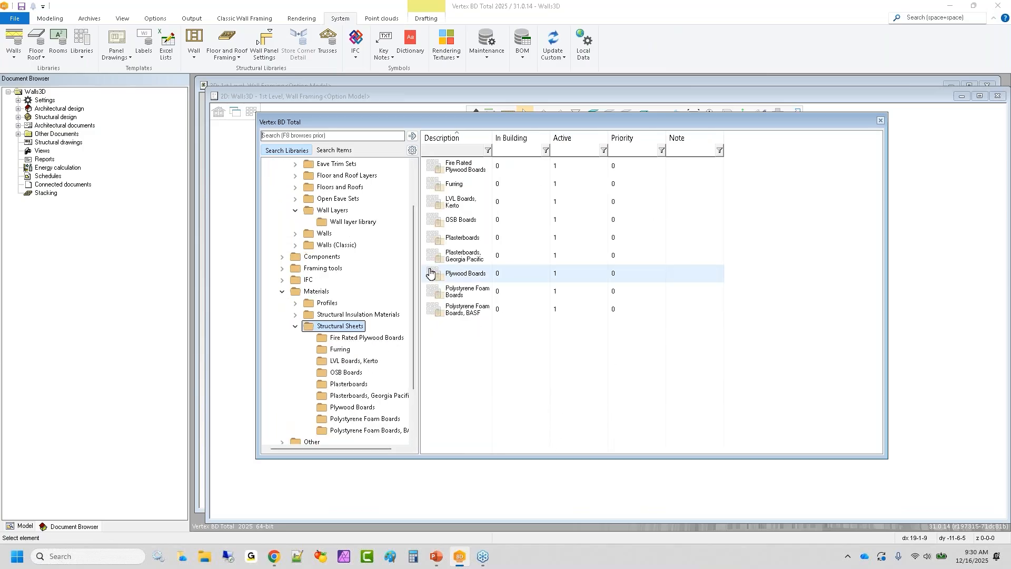
{"action": "left_click", "coordinate": [339, 374]}
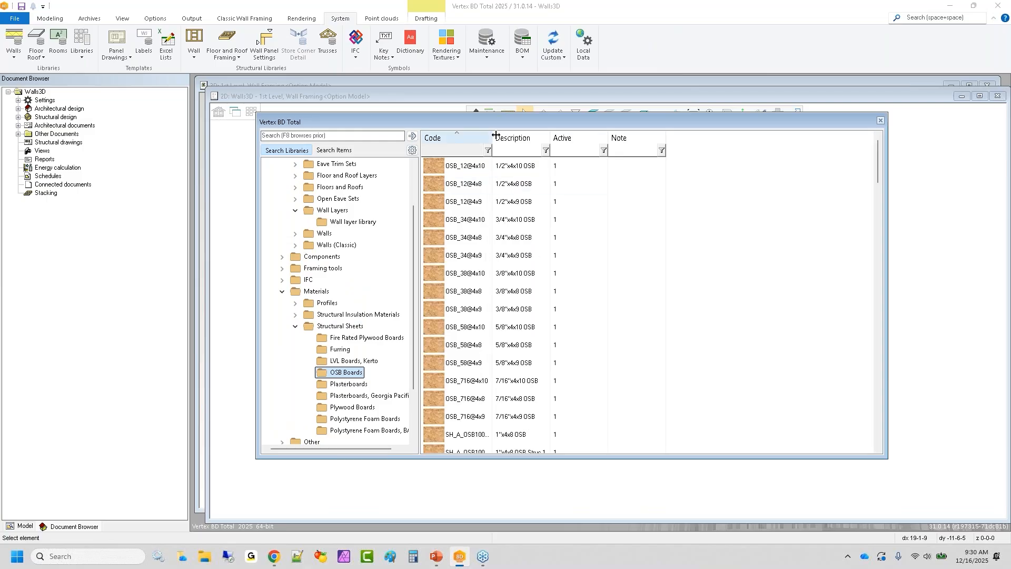
{"action": "left_click_drag", "start_coordinate": [493, 137], "coordinate": [539, 137]}
Step: Look through the OSB boards and filter them by the code "sh_w_osb12"
{"action": "scroll", "coordinate": [452, 332], "scroll_direction": "down", "scroll_amount": 9}
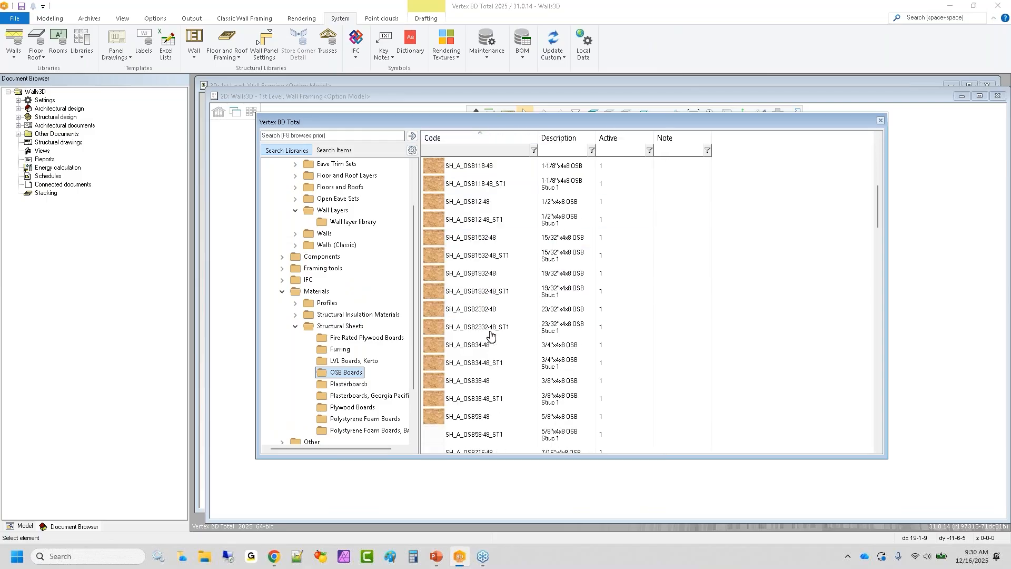
{"action": "scroll", "coordinate": [490, 333], "scroll_direction": "down", "scroll_amount": 5}
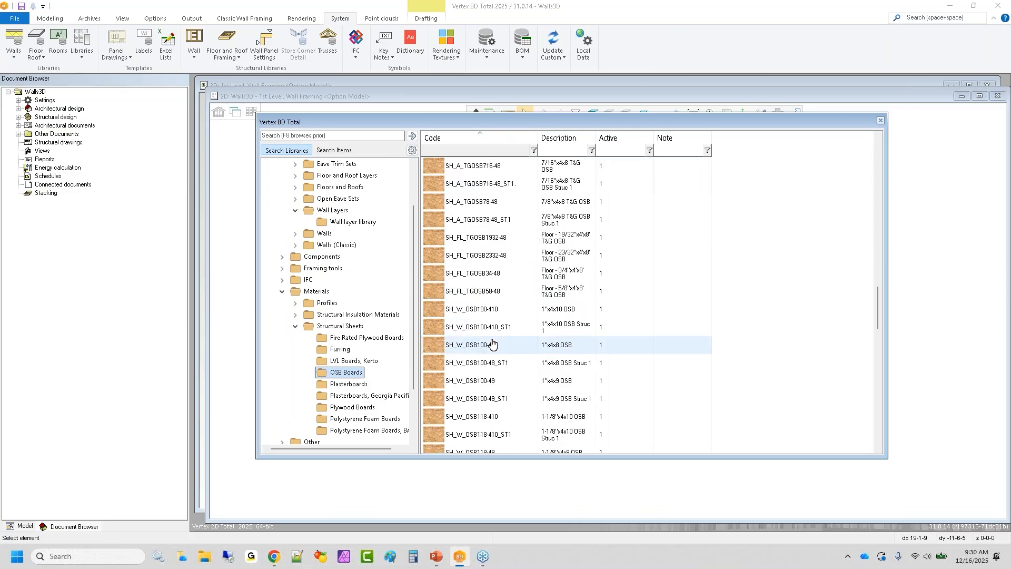
{"action": "scroll", "coordinate": [460, 363], "scroll_direction": "down", "scroll_amount": 5}
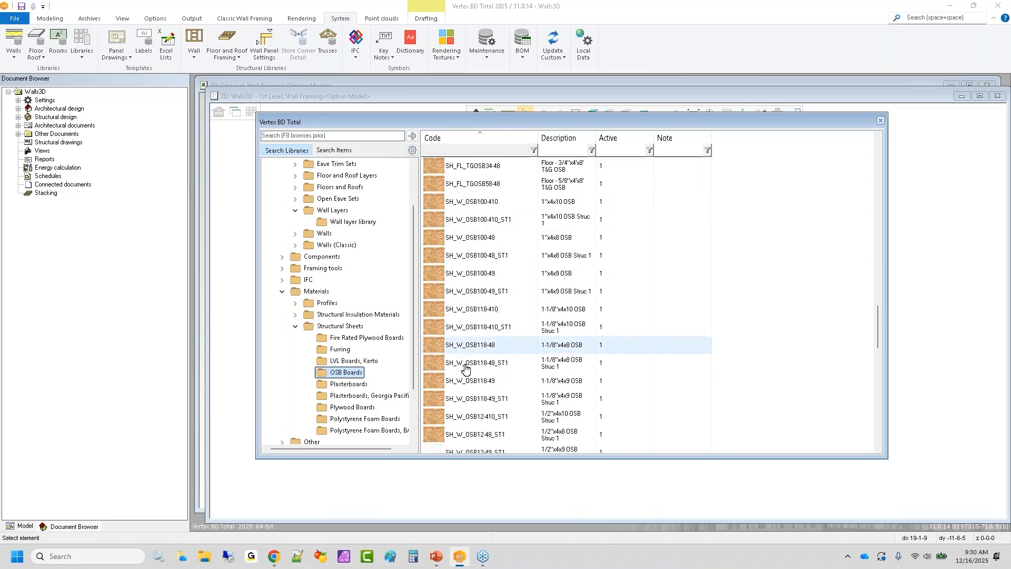
{"action": "scroll", "coordinate": [465, 367], "scroll_direction": "down", "scroll_amount": 1}
{"action": "scroll", "coordinate": [464, 367], "scroll_direction": "down", "scroll_amount": 6}
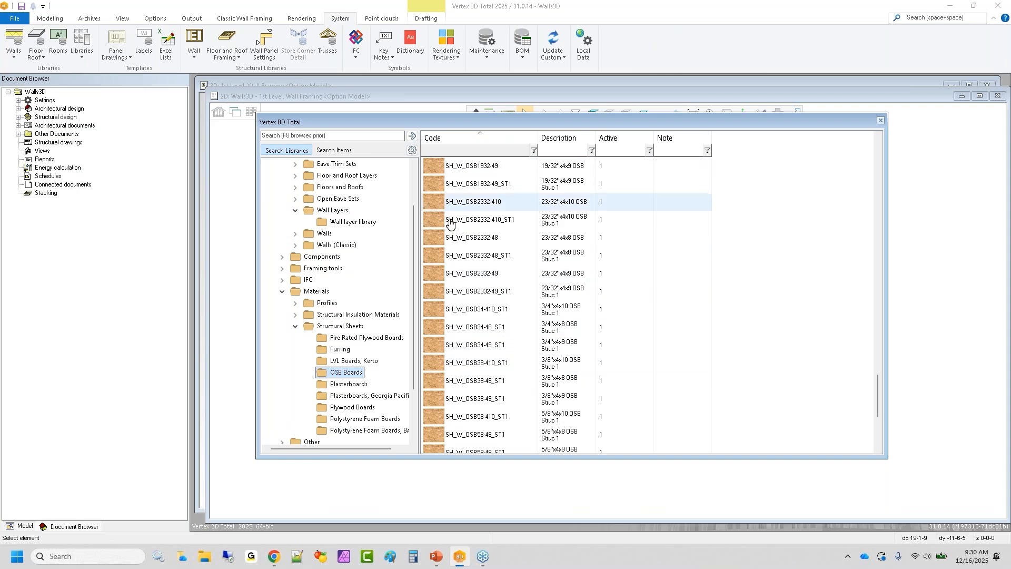
{"action": "scroll", "coordinate": [513, 372], "scroll_direction": "down", "scroll_amount": 2}
{"action": "scroll", "coordinate": [511, 372], "scroll_direction": "up", "scroll_amount": 1}
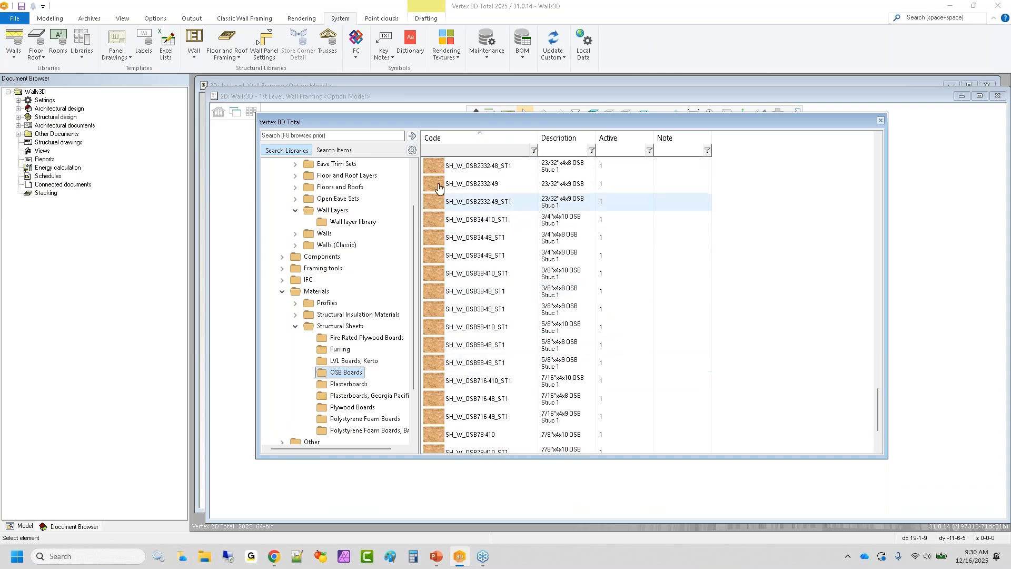
{"action": "left_click", "coordinate": [449, 152]}
{"action": "type", "text": "sh_w"}
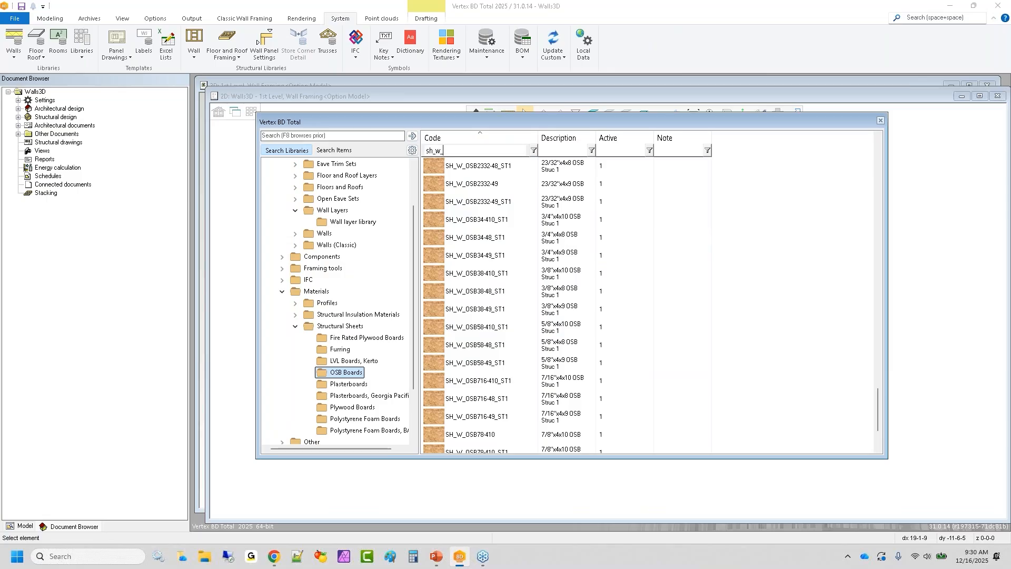
{"action": "type", "text": "_osb"}
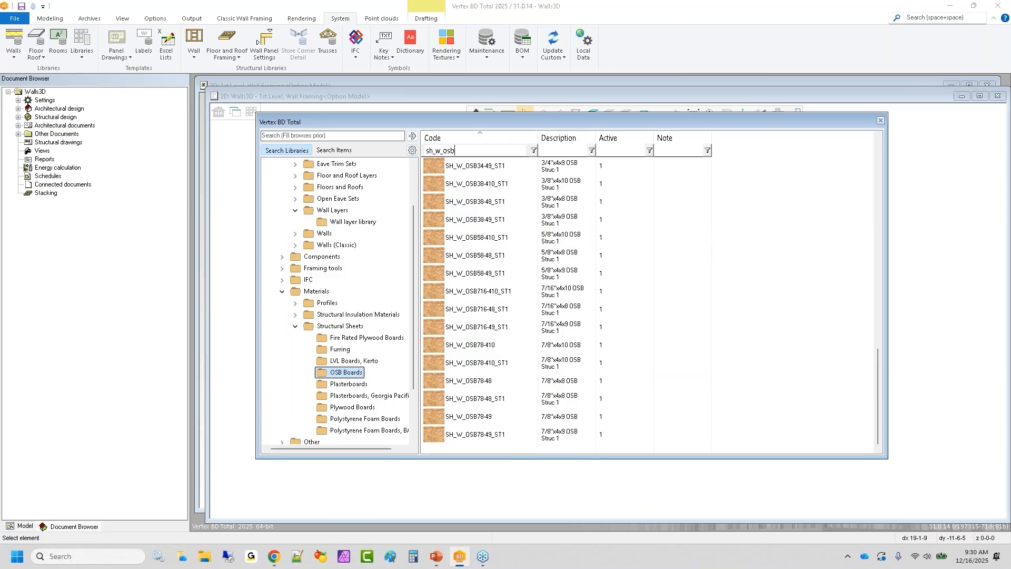
{"action": "type", "text": "12"}
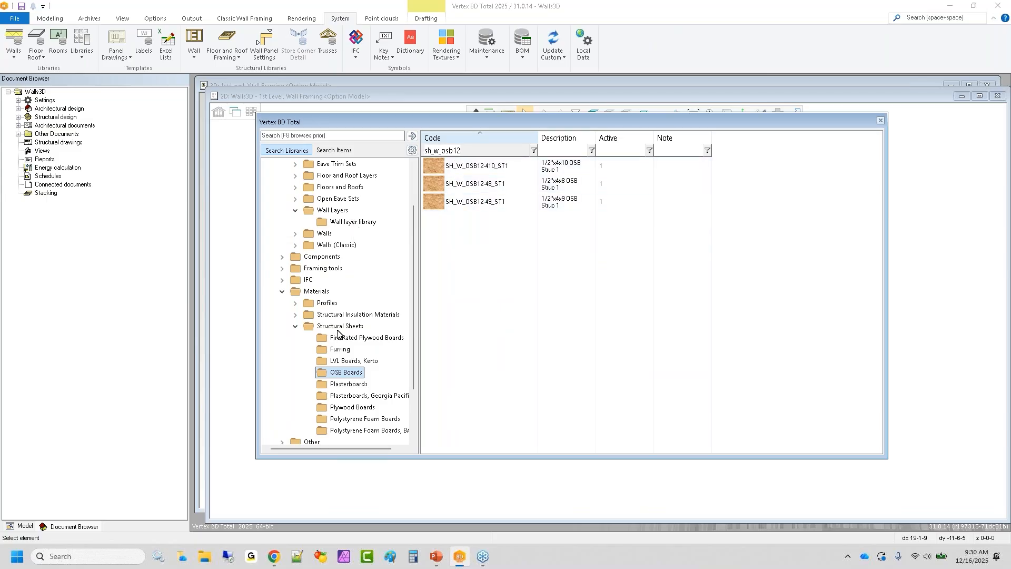
Step: Clear the code filter to list all OSB boards again
{"action": "double_click", "coordinate": [482, 147]}
{"action": "left_click", "coordinate": [482, 147]}
{"action": "key", "text": "BackSpace"}
{"action": "key", "text": "BackSpace"}
{"action": "key", "text": "BackSpace"}
{"action": "key", "text": "BackSpace"}
{"action": "key", "text": "BackSpace"}
{"action": "key", "text": "BackSpace"}
{"action": "key", "text": "BackSpace"}
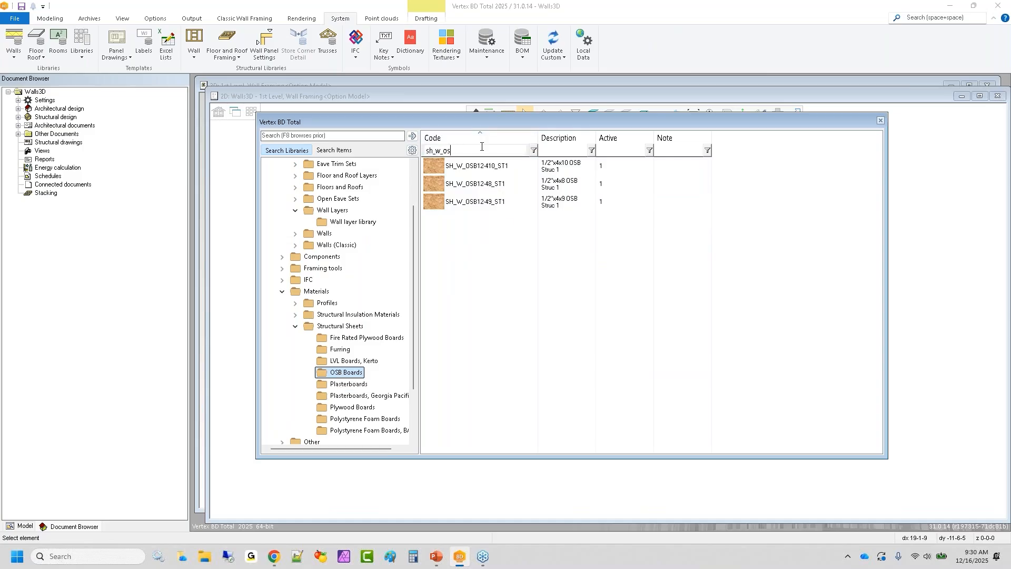
{"action": "key", "text": "BackSpace"}
{"action": "key", "text": "BackSpace"}
{"action": "key", "text": "BackSpace"}
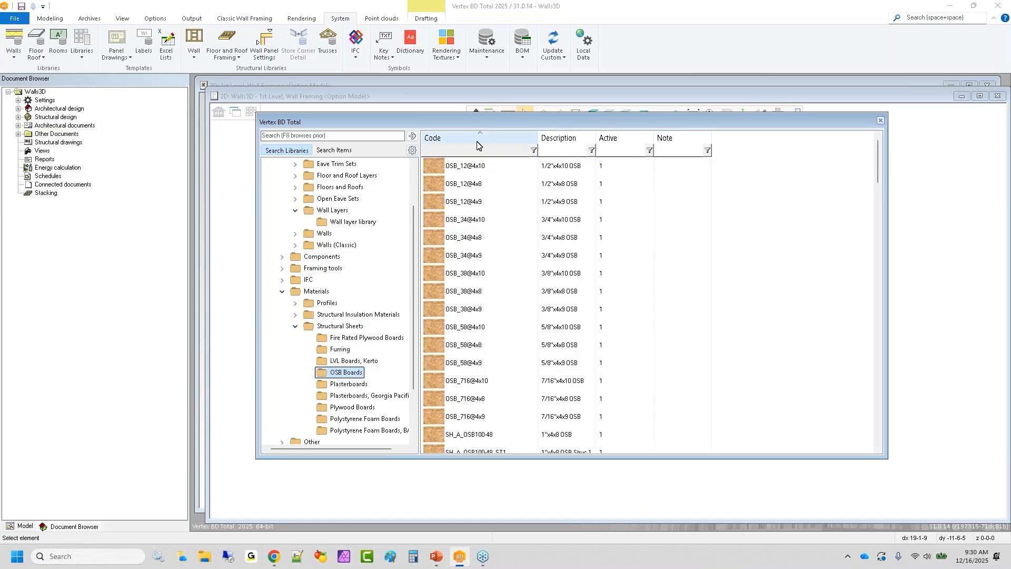
Step: Open the properties of board OSB_12@4x8, examine its material code and sheet code, and close them without changes
{"action": "left_click", "coordinate": [456, 184]}
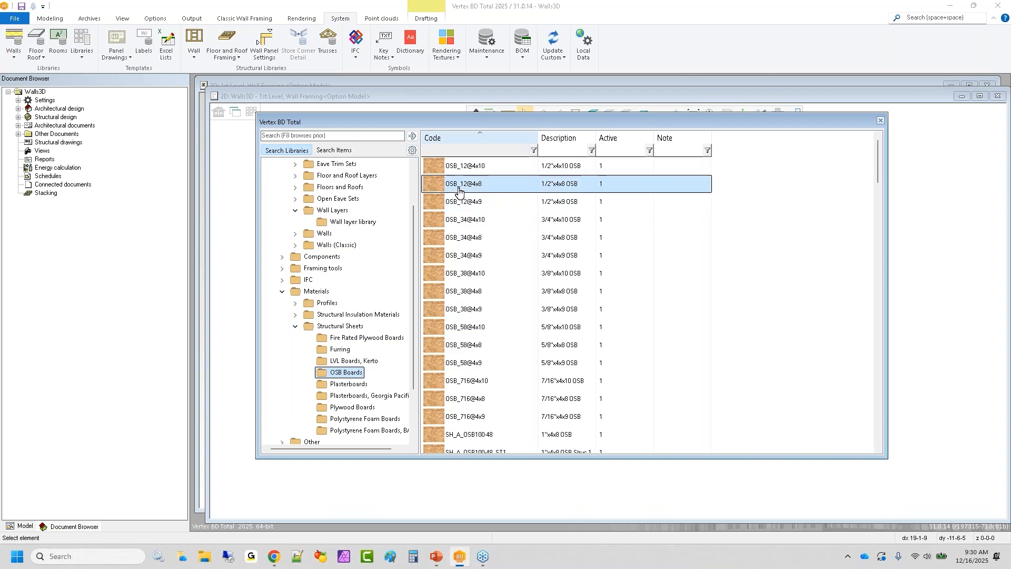
{"action": "double_click", "coordinate": [455, 184]}
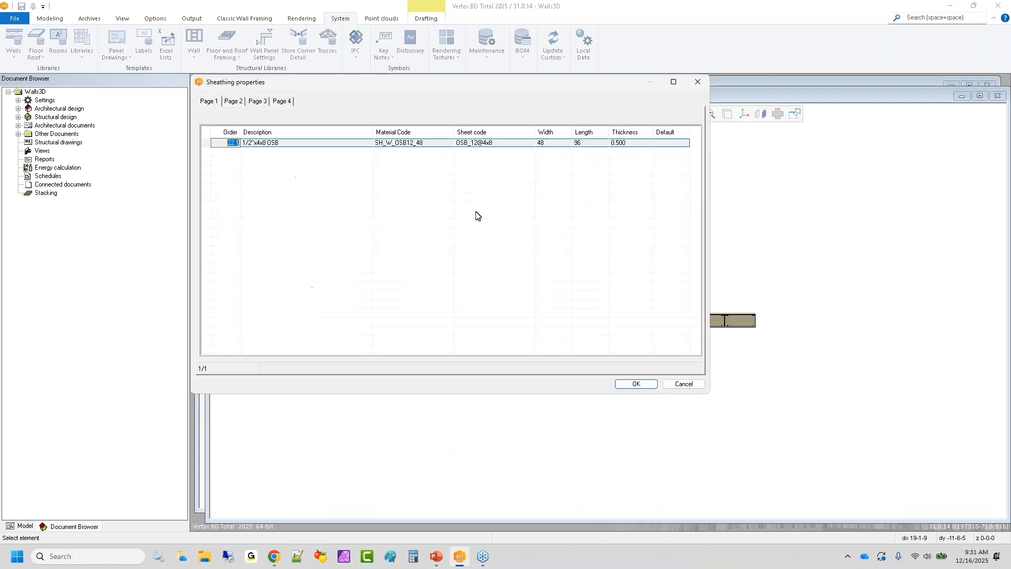
{"action": "left_click", "coordinate": [408, 144]}
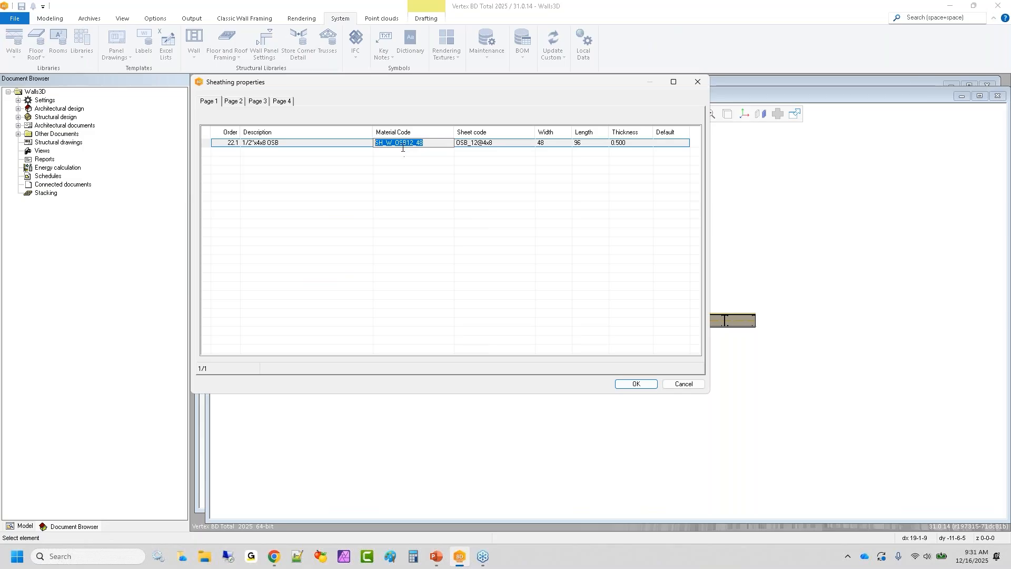
{"action": "left_click", "coordinate": [507, 144]}
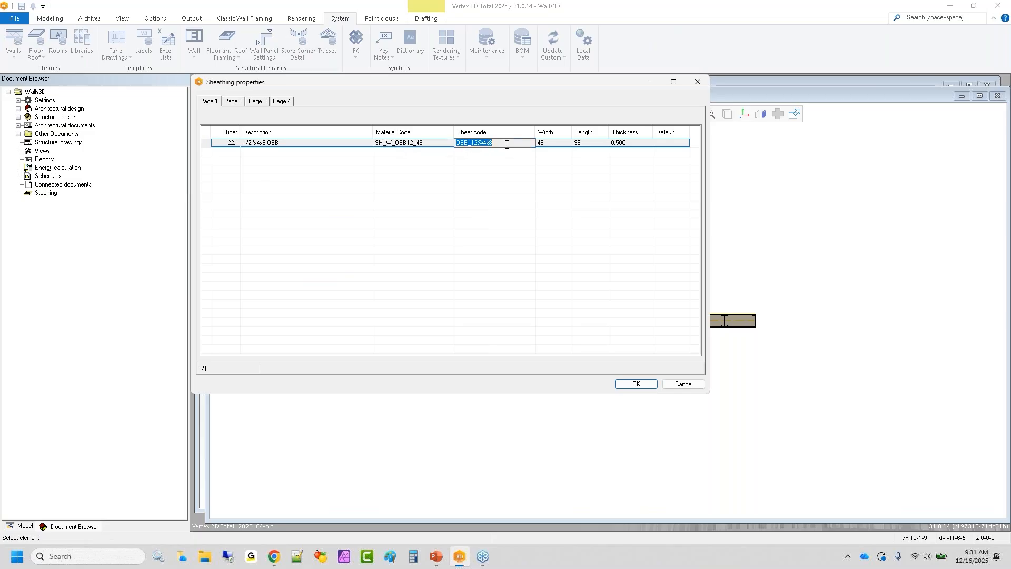
{"action": "left_click", "coordinate": [433, 149]}
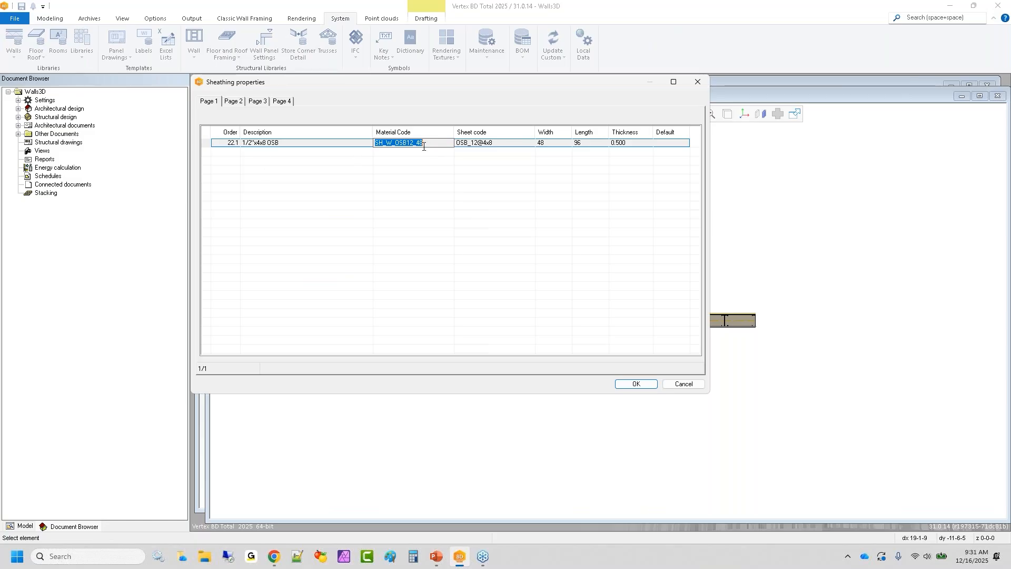
{"action": "left_click_drag", "start_coordinate": [428, 147], "coordinate": [351, 153]}
{"action": "left_click", "coordinate": [505, 145]}
{"action": "left_click_drag", "start_coordinate": [508, 145], "coordinate": [457, 147]}
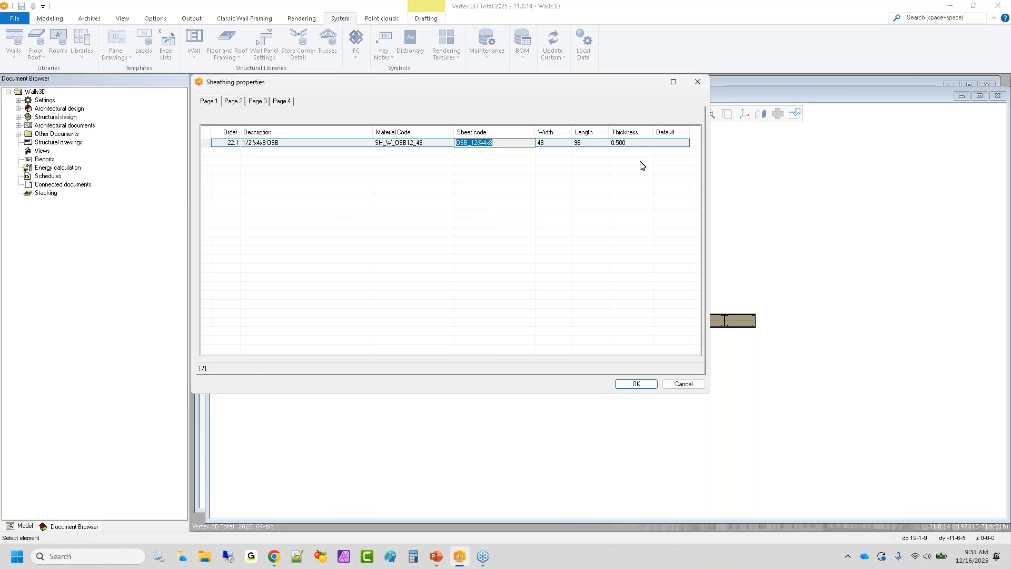
{"action": "left_click", "coordinate": [697, 83]}
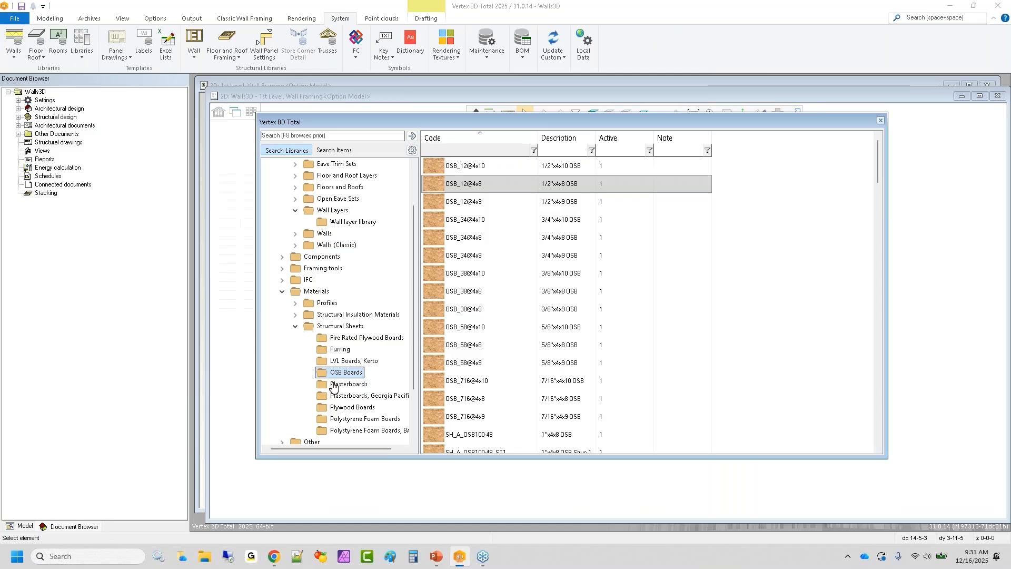
Step: Copy board OSB_12@4x8 to a new custom library named "Custom OSB Boards"
{"action": "right_click", "coordinate": [473, 183]}
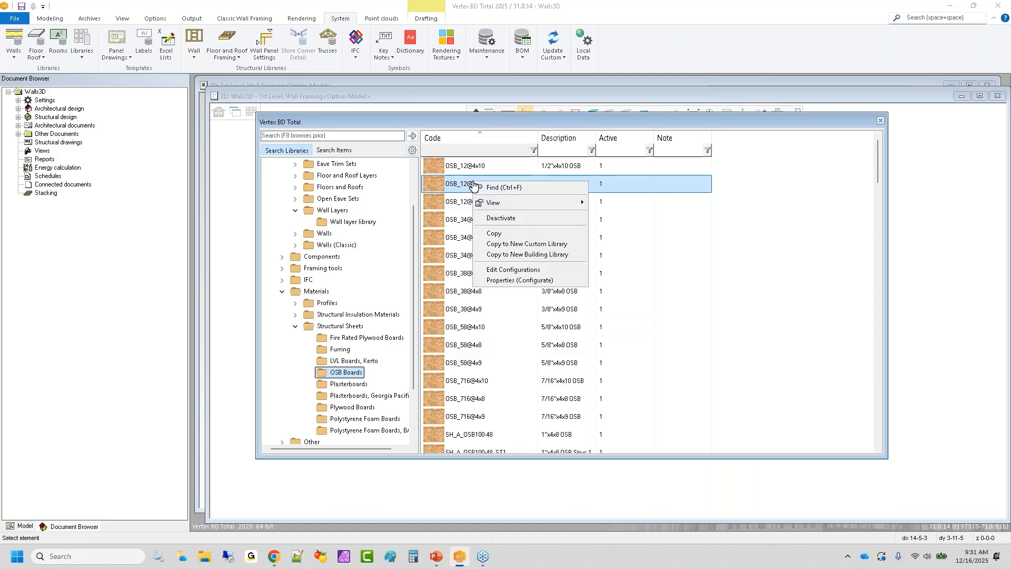
{"action": "left_click", "coordinate": [543, 246]}
{"action": "left_click", "coordinate": [596, 267]}
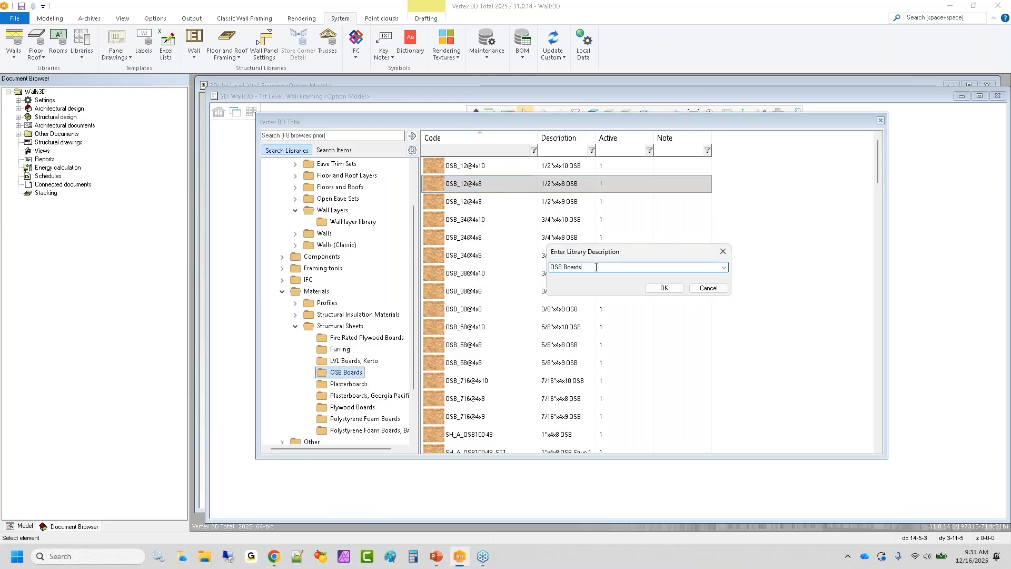
{"action": "type", "text": "Custom"}
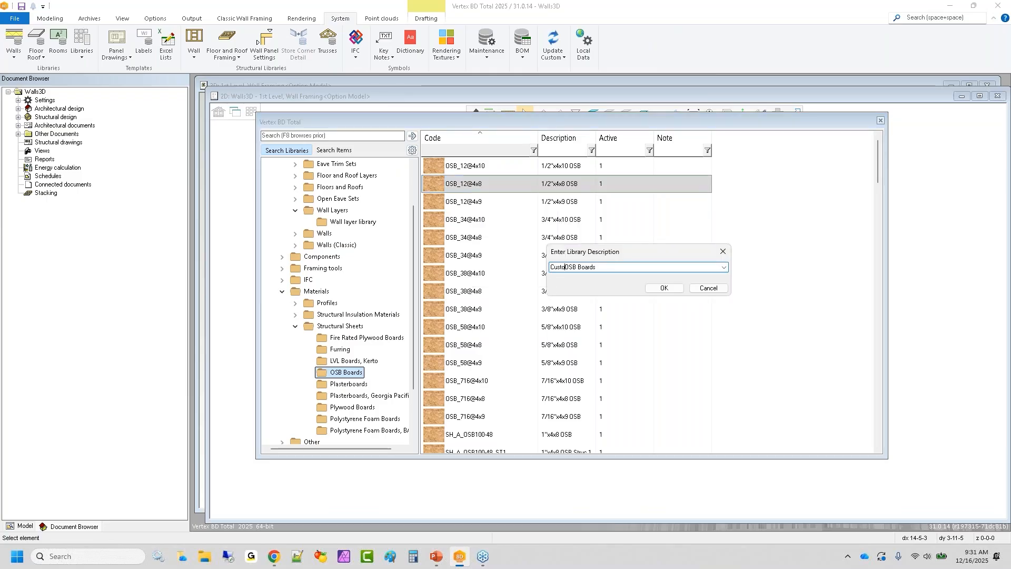
{"action": "key", "text": "Return"}
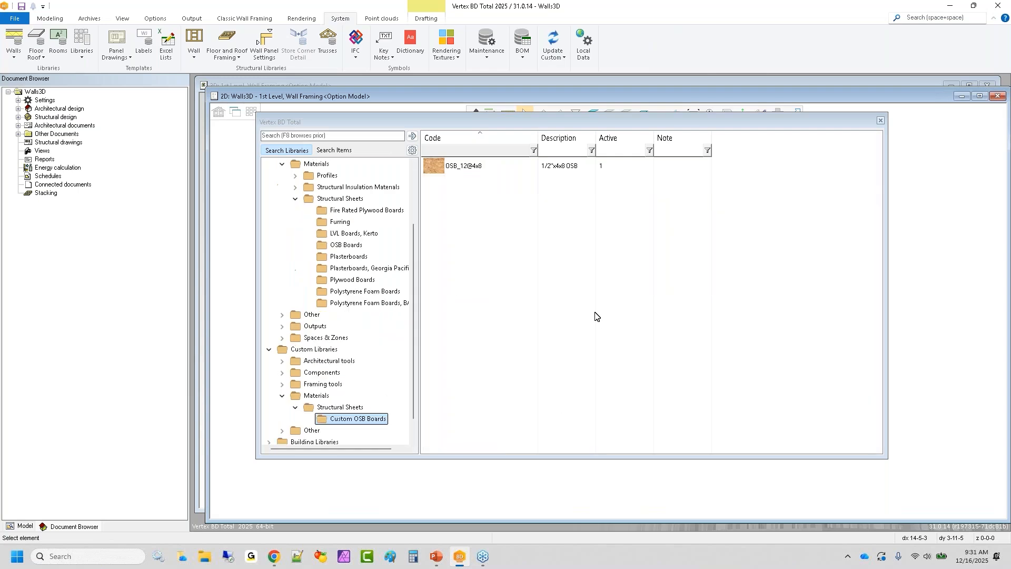
Step: Open the sheathing properties for the Custom OSB Boards library and set the board's description to 1/2"x4x12 OSB
{"action": "right_click", "coordinate": [356, 419]}
{"action": "left_click", "coordinate": [373, 360]}
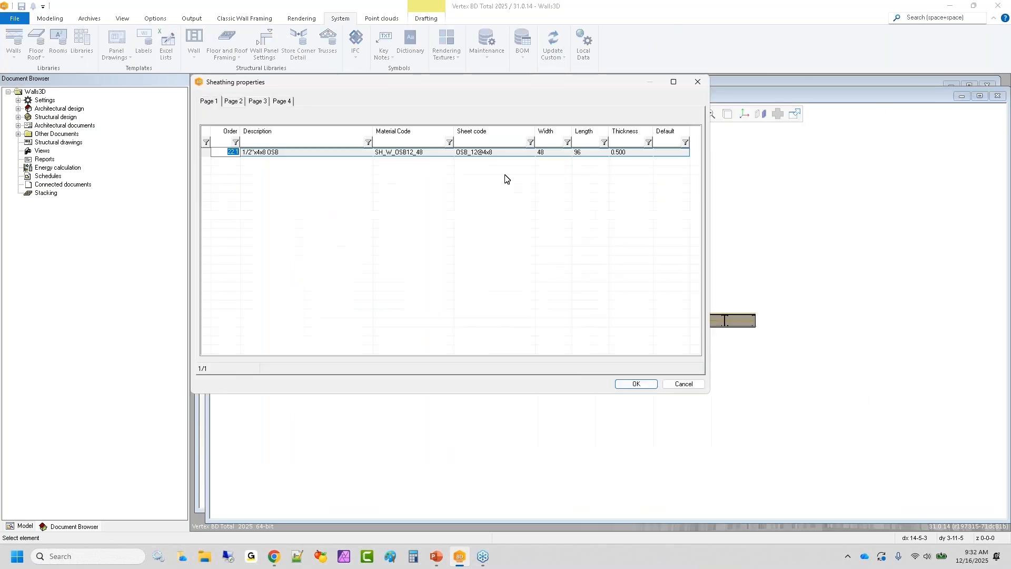
{"action": "left_click", "coordinate": [271, 153]}
{"action": "left_click", "coordinate": [267, 152]}
{"action": "key", "text": "BackSpace"}
{"action": "type", "text": "12"}
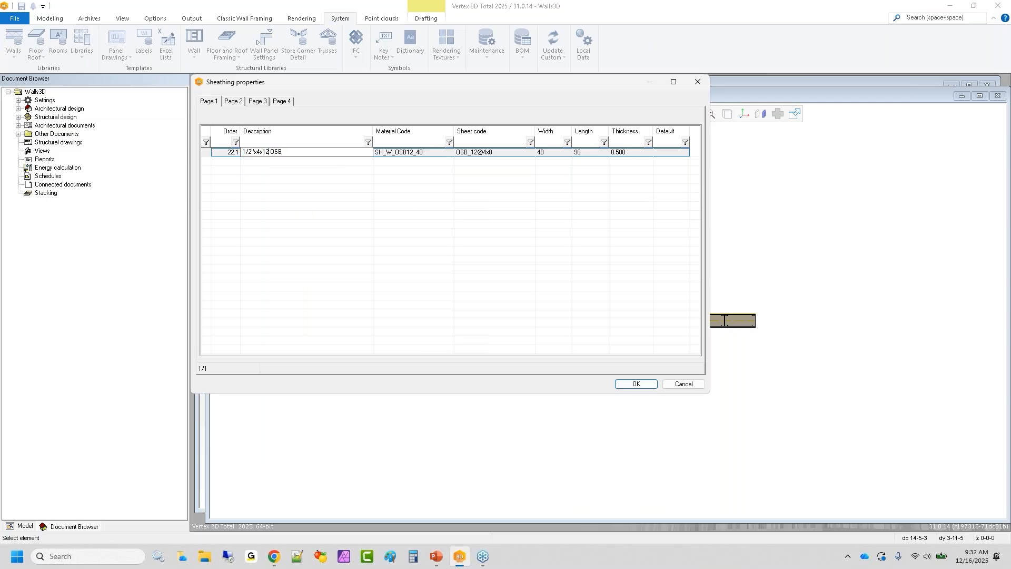
Step: Set the custom board's material code to SH_W_OSB12_412 and its sheet code to OSB_12@4x12
{"action": "left_click", "coordinate": [428, 154]}
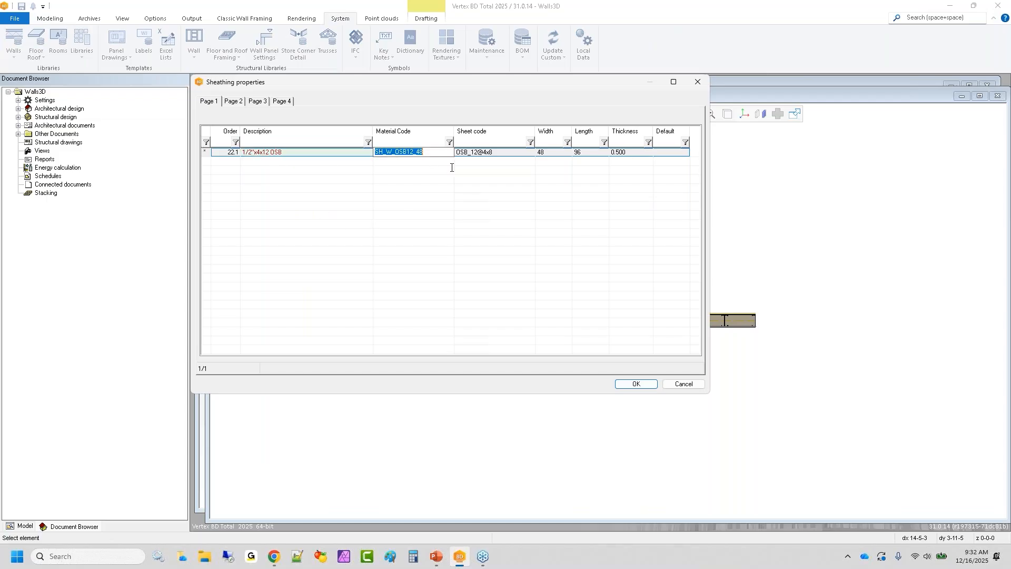
{"action": "key", "text": "End"}
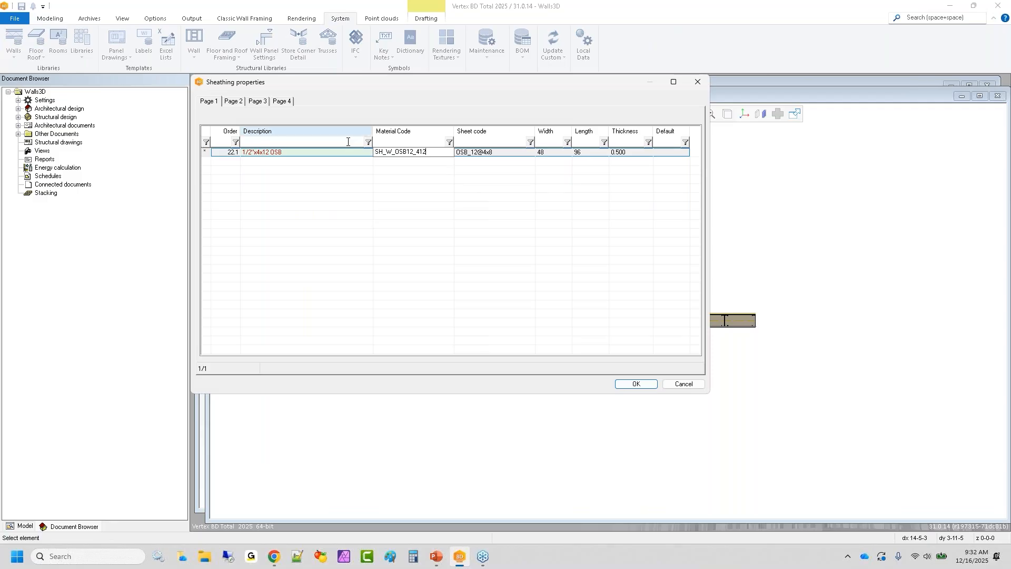
{"action": "key", "text": "Return"}
{"action": "left_click", "coordinate": [490, 152]}
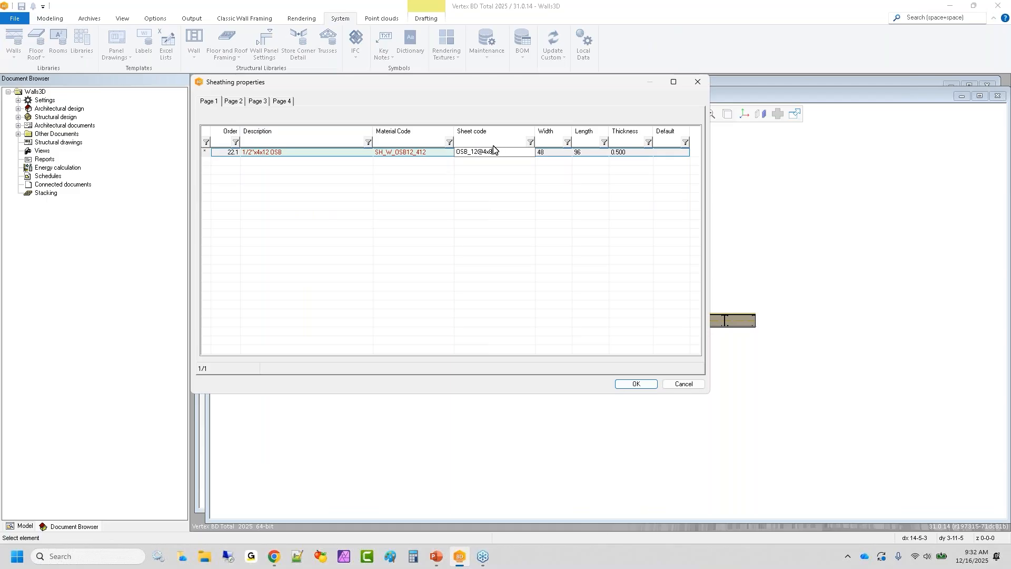
{"action": "key", "text": "BackSpace"}
{"action": "type", "text": "12"}
Step: Set the custom board's length to 144 and accept the sheathing properties
{"action": "left_click", "coordinate": [575, 152]}
{"action": "type", "text": "144"}
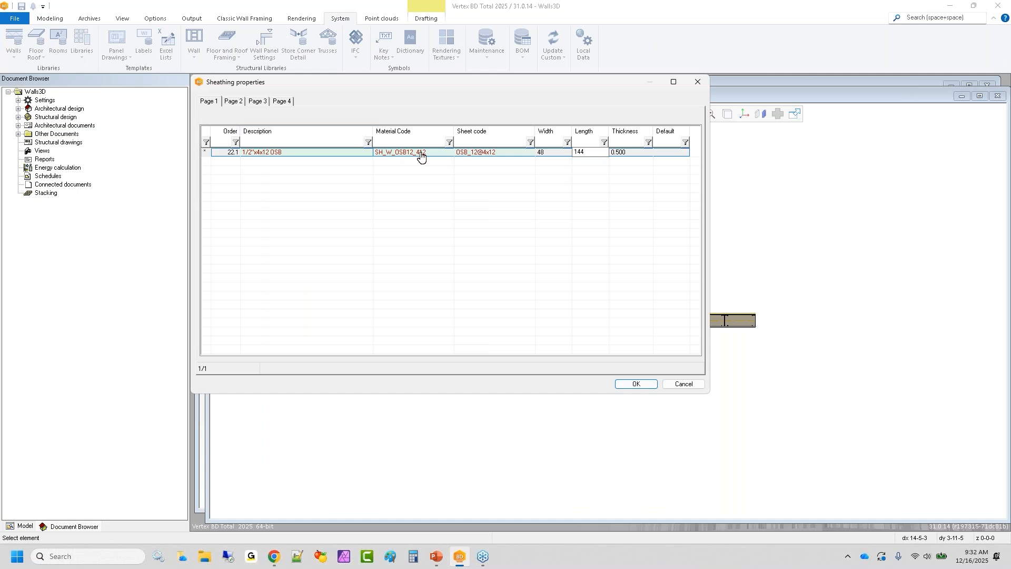
{"action": "left_click", "coordinate": [635, 384]}
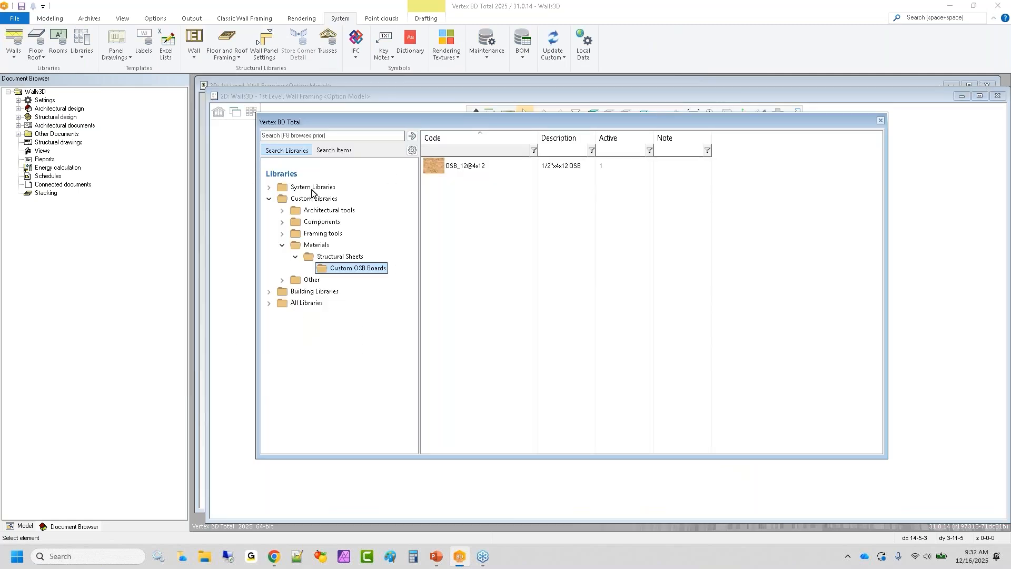
Step: List the system's Wall layer library under the architectural tools and filter it by the code "sh_"
{"action": "double_click", "coordinate": [312, 187]}
{"action": "double_click", "coordinate": [321, 198]}
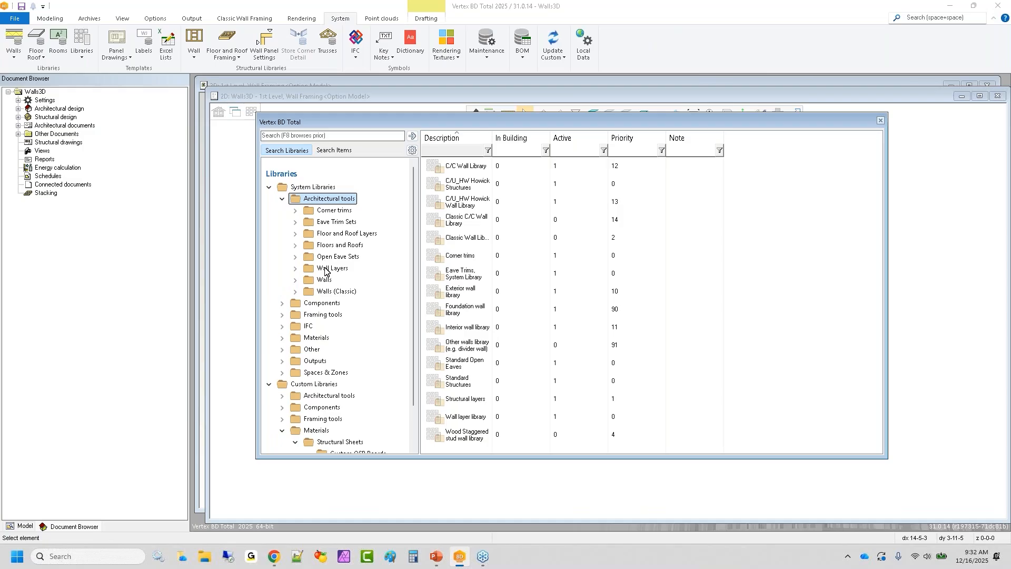
{"action": "double_click", "coordinate": [331, 268]}
{"action": "left_click", "coordinate": [369, 280]}
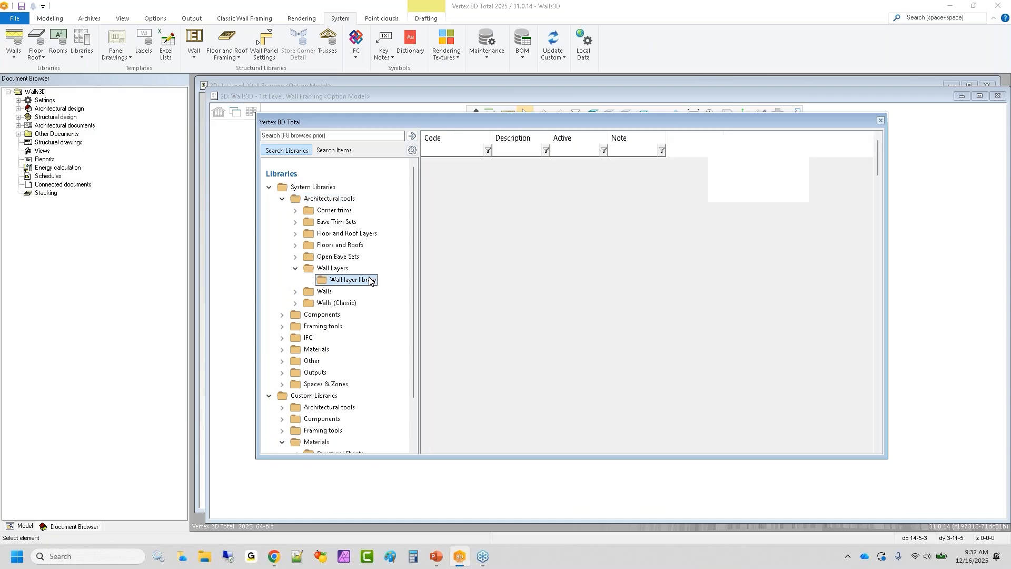
{"action": "left_click", "coordinate": [471, 153]}
{"action": "type", "text": "sh_"}
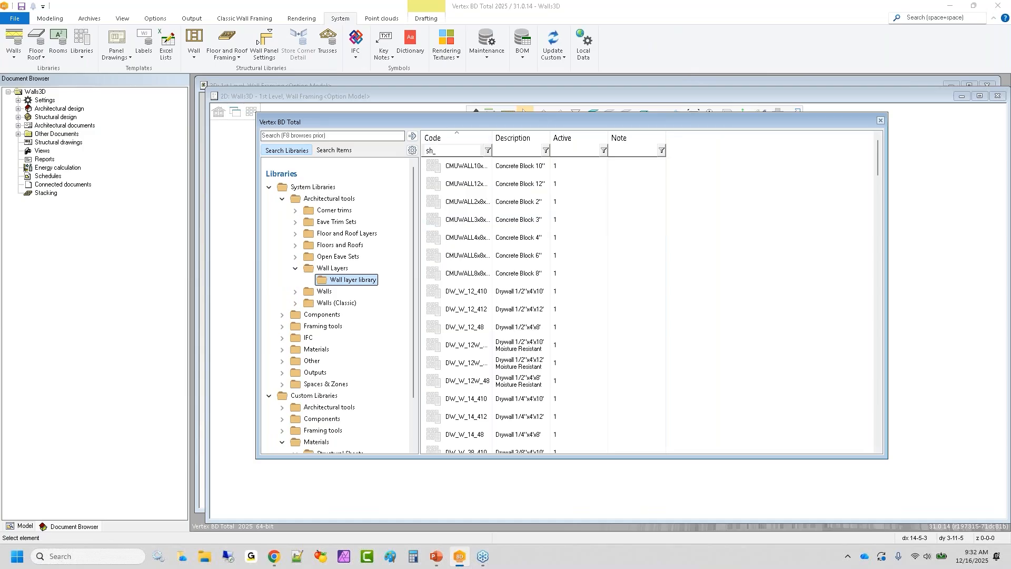
{"action": "key", "text": "Return"}
Step: Widen the Code column of the wall layer list and locate the 1/2" OSB layers
{"action": "scroll", "coordinate": [464, 317], "scroll_direction": "down", "scroll_amount": 5}
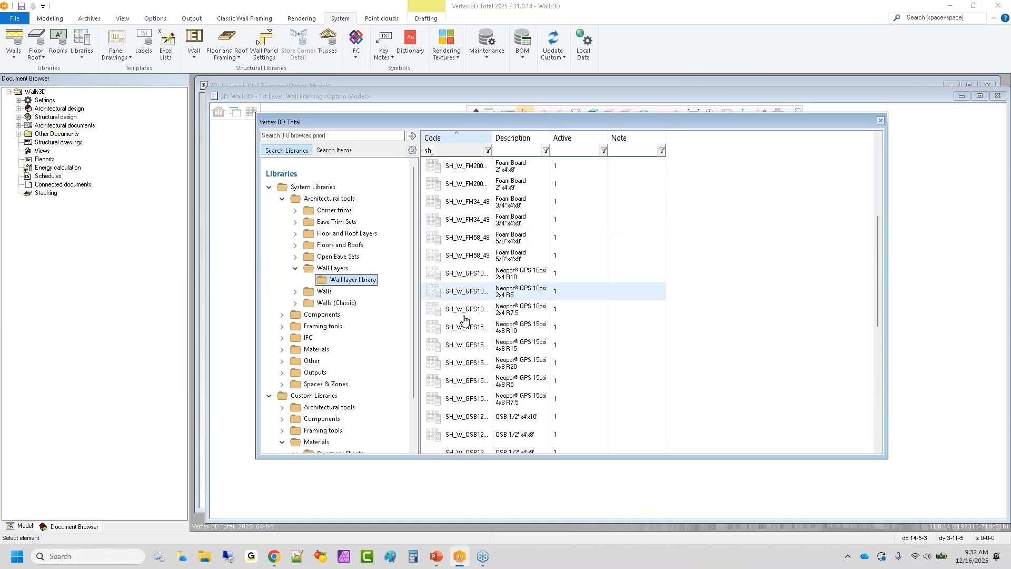
{"action": "scroll", "coordinate": [463, 317], "scroll_direction": "down", "scroll_amount": 4}
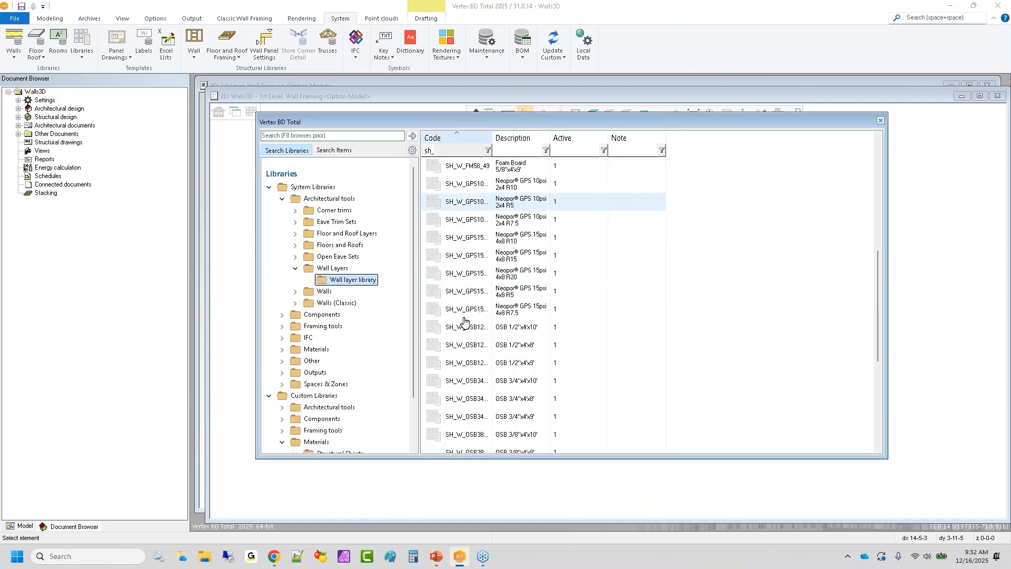
{"action": "left_click", "coordinate": [497, 138]}
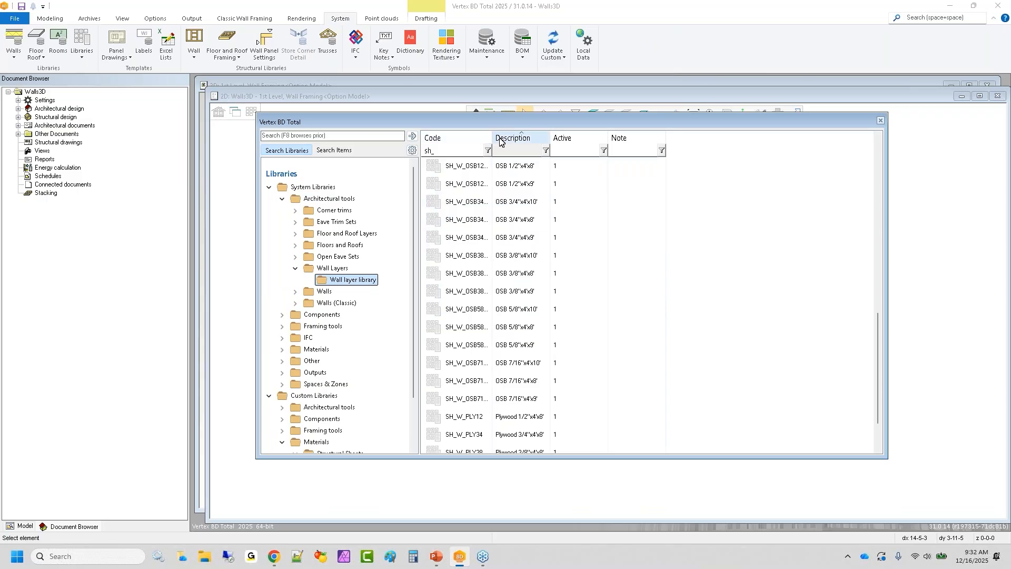
{"action": "left_click_drag", "start_coordinate": [493, 137], "coordinate": [584, 138]}
{"action": "scroll", "coordinate": [514, 243], "scroll_direction": "up", "scroll_amount": 2}
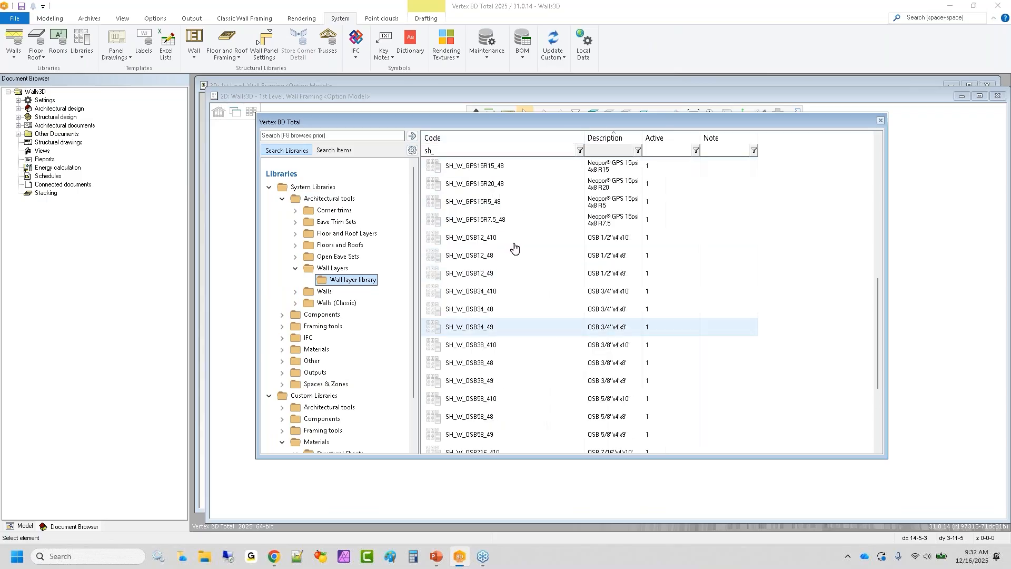
Step: Copy the wall layer SH_W_OSB12_410 from the system wall layer library into the Custom Wall layer library
{"action": "left_click", "coordinate": [467, 257]}
{"action": "left_click", "coordinate": [476, 238]}
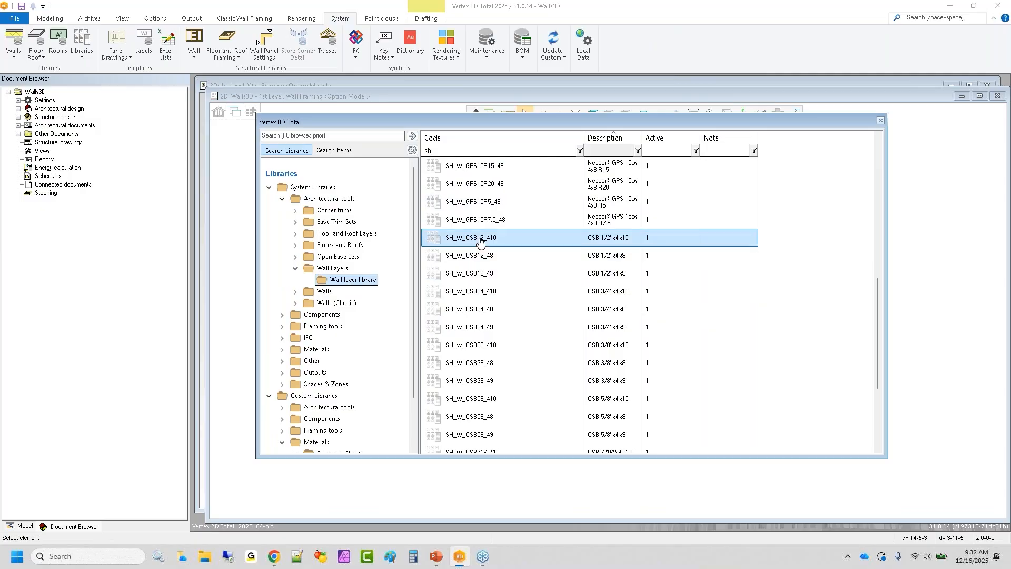
{"action": "right_click", "coordinate": [480, 238]}
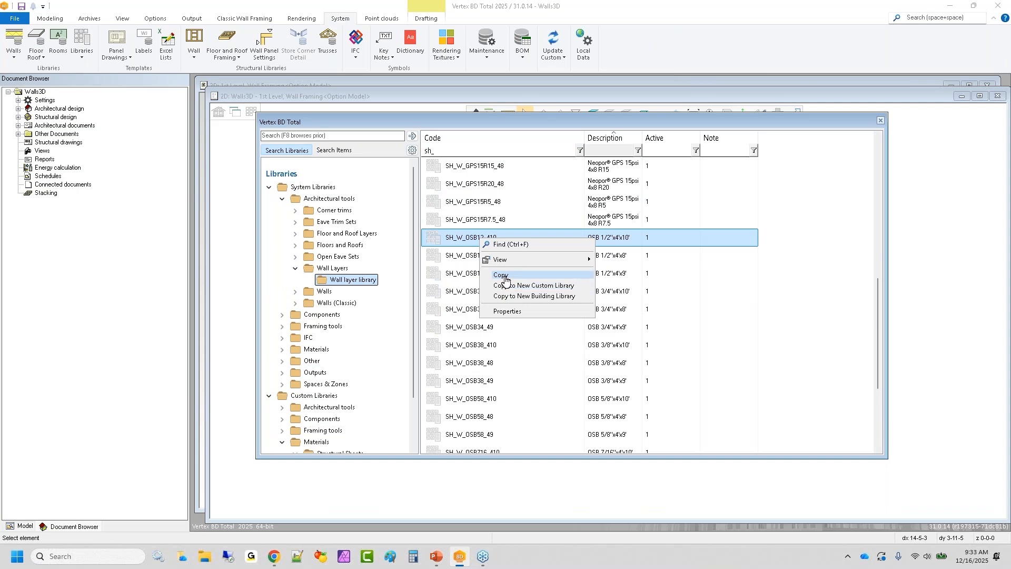
{"action": "left_click", "coordinate": [504, 277]}
{"action": "left_click", "coordinate": [342, 408]}
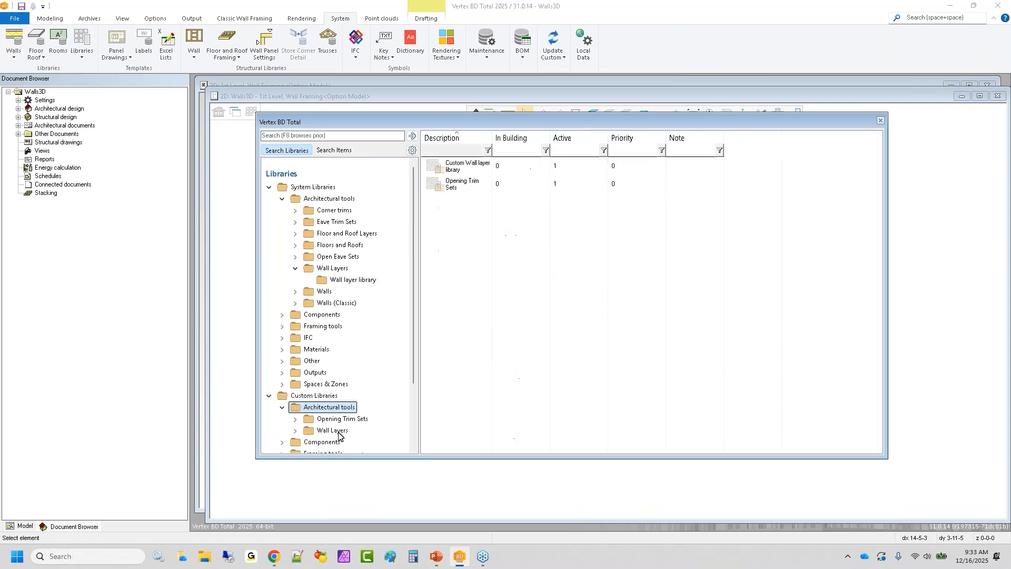
{"action": "double_click", "coordinate": [339, 432]}
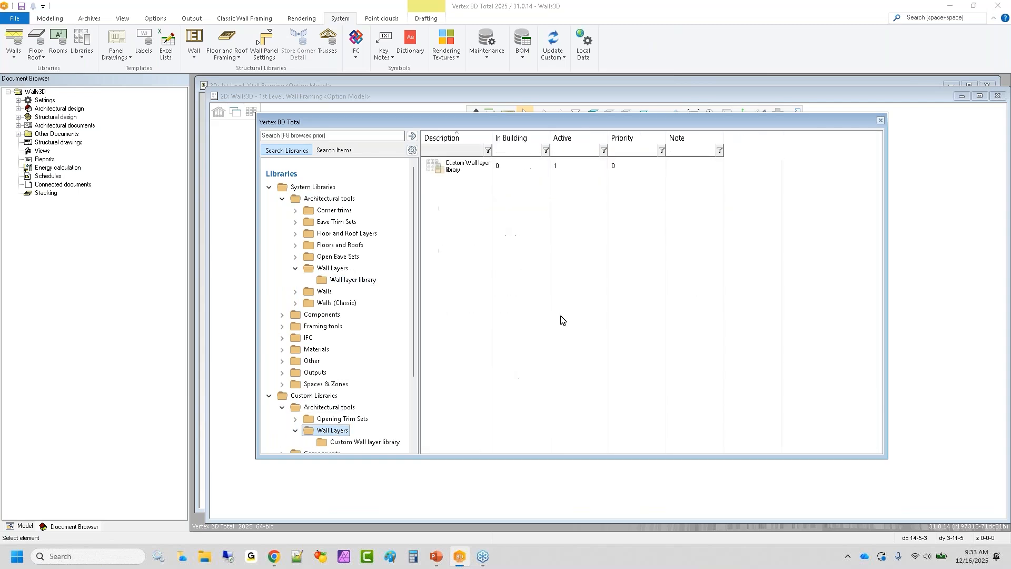
{"action": "left_click", "coordinate": [345, 441]}
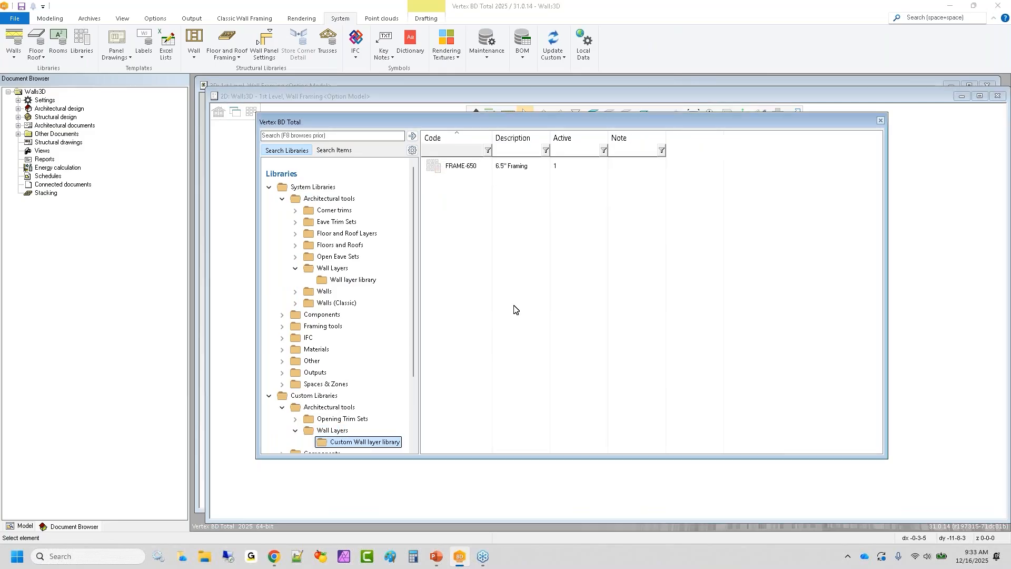
{"action": "right_click", "coordinate": [463, 217]}
{"action": "left_click", "coordinate": [485, 251]}
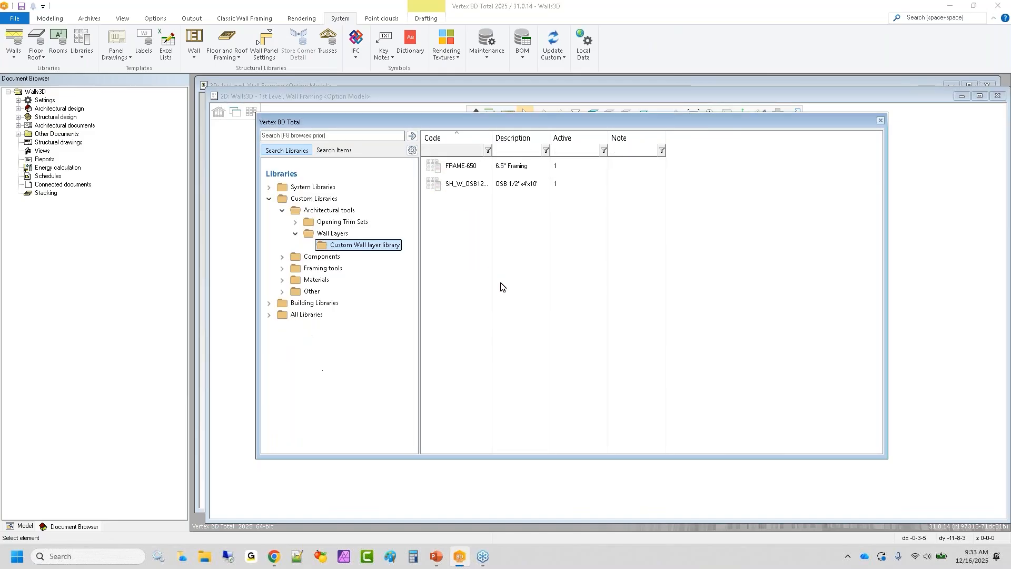
Step: Change the copied layer's description to OSB 1/2"x4'x12' and its code to SH_W_OSB12_412, accept, and close the libraries
{"action": "right_click", "coordinate": [355, 246]}
{"action": "left_click", "coordinate": [397, 331]}
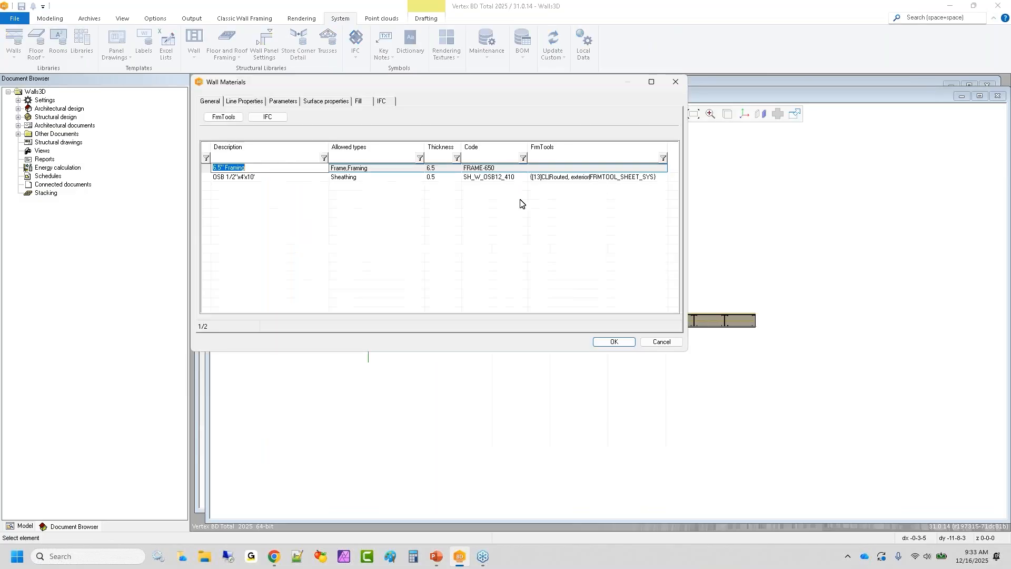
{"action": "left_click", "coordinate": [264, 177]}
{"action": "left_click", "coordinate": [262, 177]}
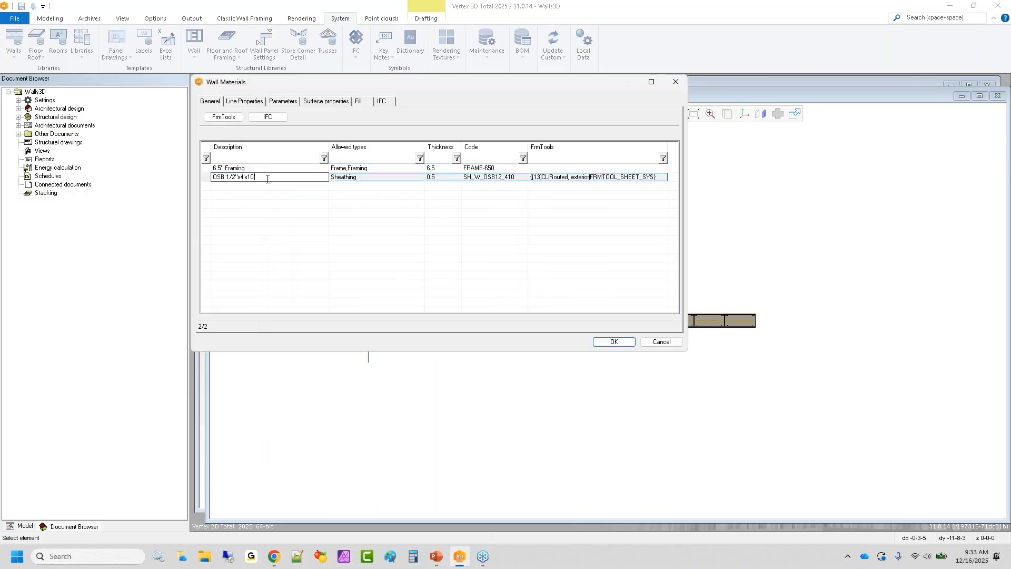
{"action": "key", "text": "BackSpace"}
{"action": "type", "text": "2'"}
{"action": "left_click", "coordinate": [522, 180]}
{"action": "left_click", "coordinate": [522, 180]}
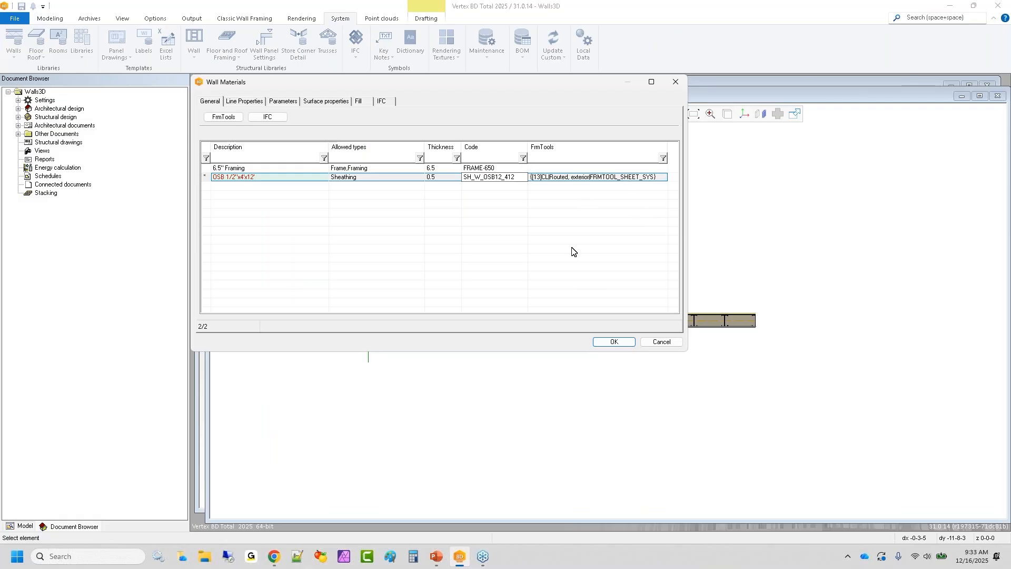
{"action": "left_click", "coordinate": [614, 342]}
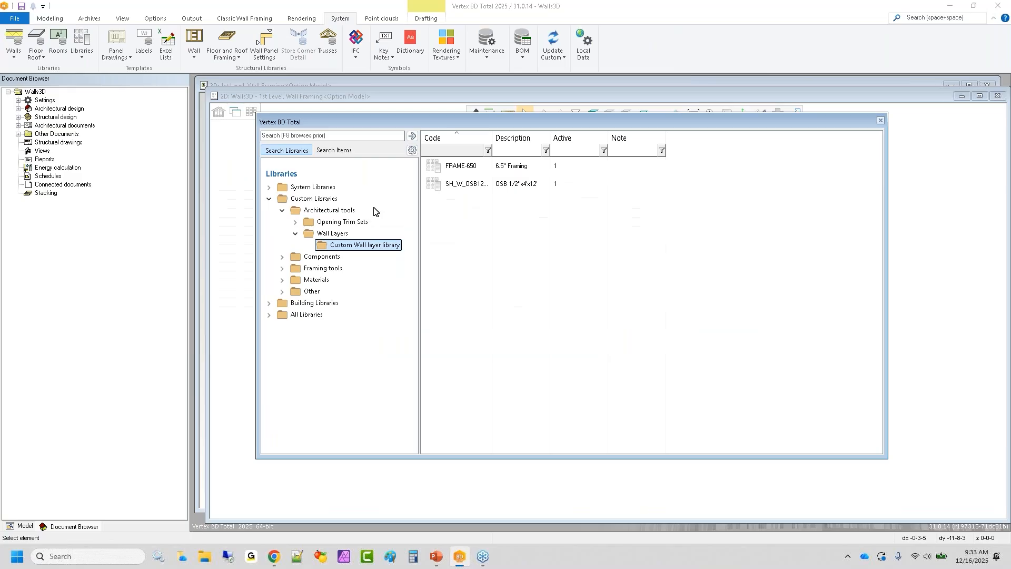
{"action": "left_click", "coordinate": [881, 123]}
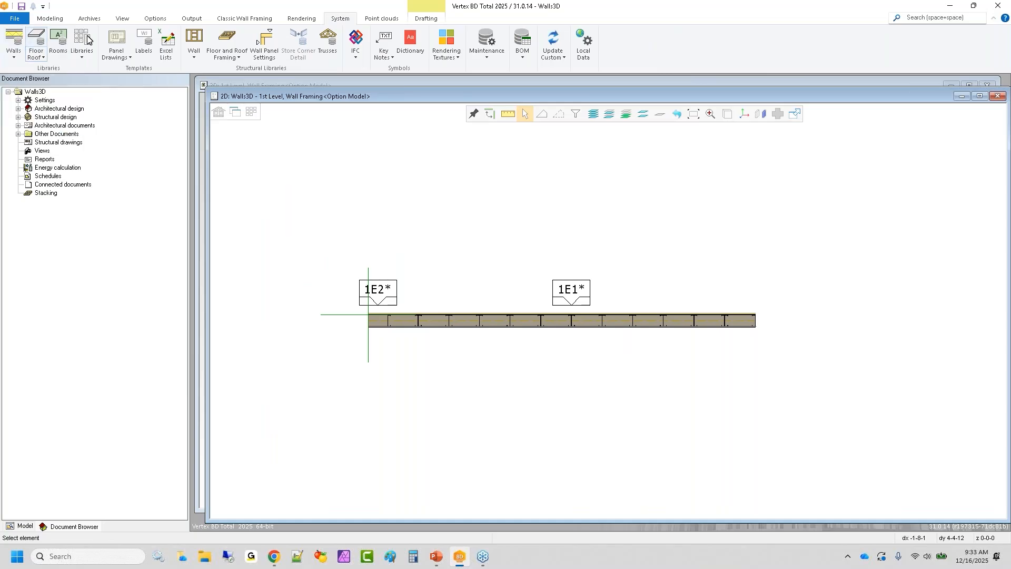
Step: Set the sheathing of Bearing - 400 wall type WALL-A to OSB 1/2"x4'x12' (SH_W_OSB12_412), loading its framing tool from the library
{"action": "left_click", "coordinate": [14, 42]}
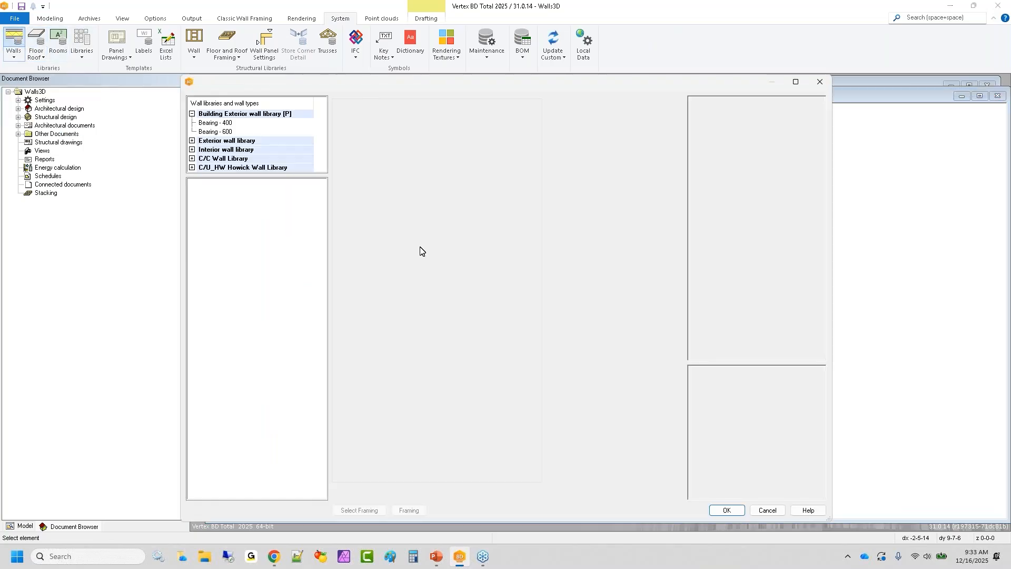
{"action": "left_click", "coordinate": [215, 123]}
{"action": "left_click", "coordinate": [216, 202]}
{"action": "left_click", "coordinate": [438, 133]}
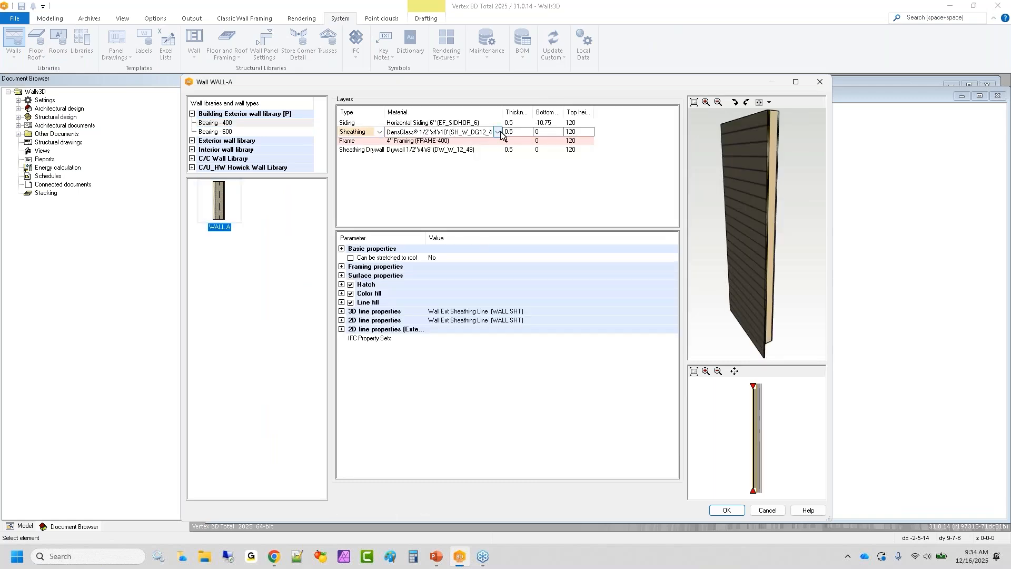
{"action": "left_click", "coordinate": [497, 132]}
{"action": "left_click_drag", "start_coordinate": [542, 190], "coordinate": [543, 156]}
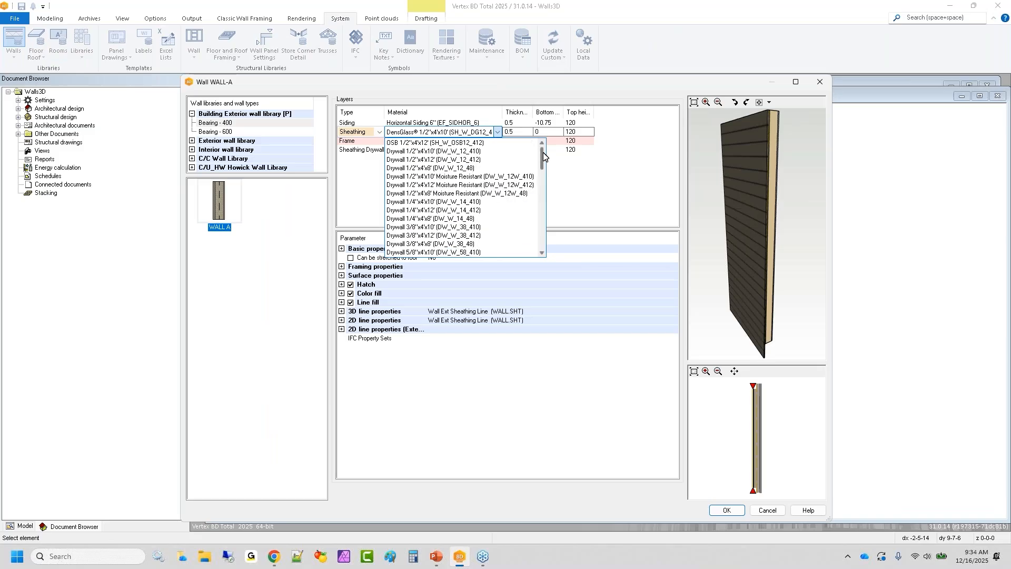
{"action": "left_click", "coordinate": [484, 143]}
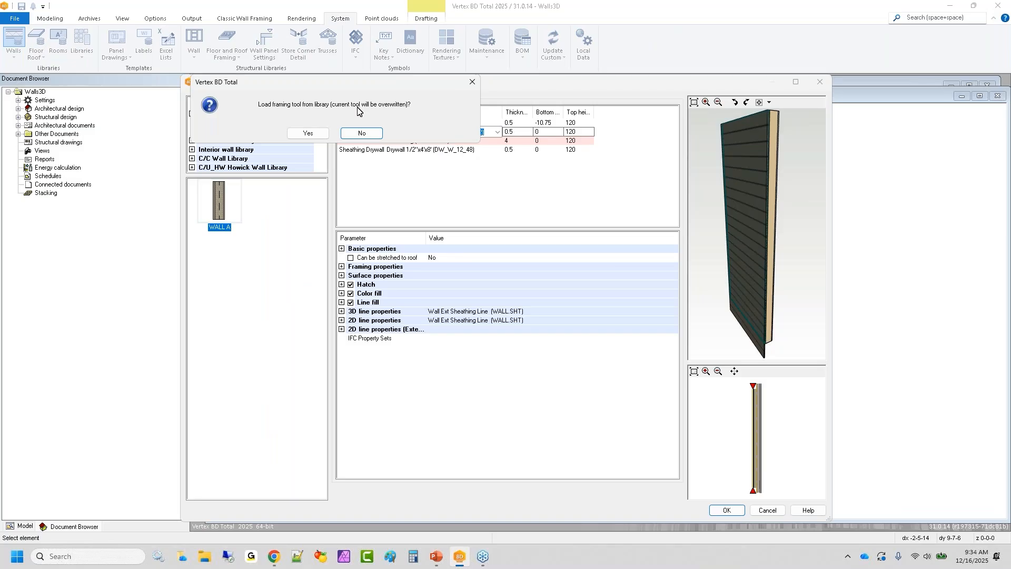
{"action": "left_click", "coordinate": [310, 134]}
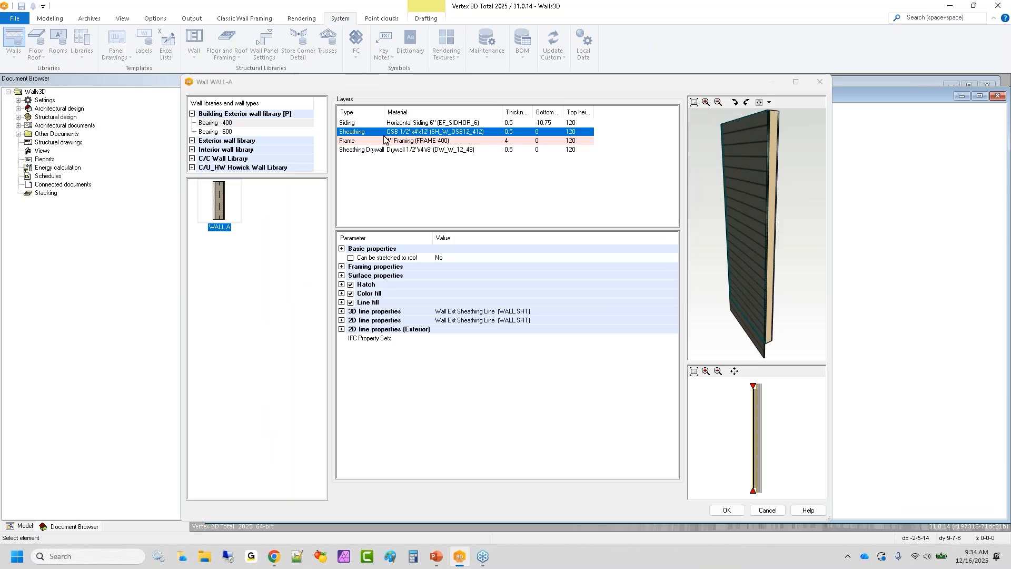
{"action": "left_click", "coordinate": [726, 511]}
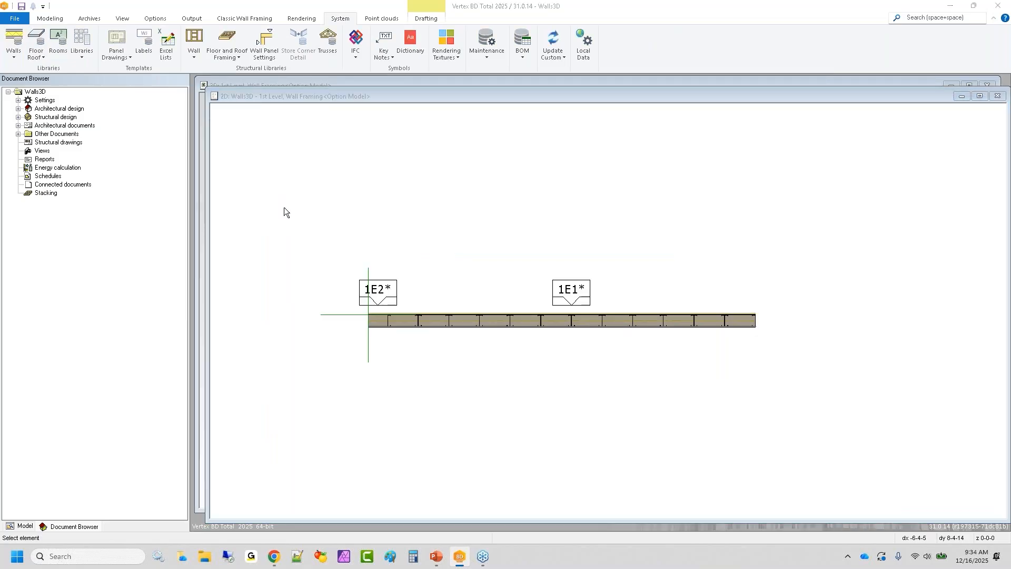
Step: Draw one straight horizontal WALL-A exterior wall in the wall layout, to the right of the existing panelized wall
{"action": "left_click", "coordinate": [51, 19]}
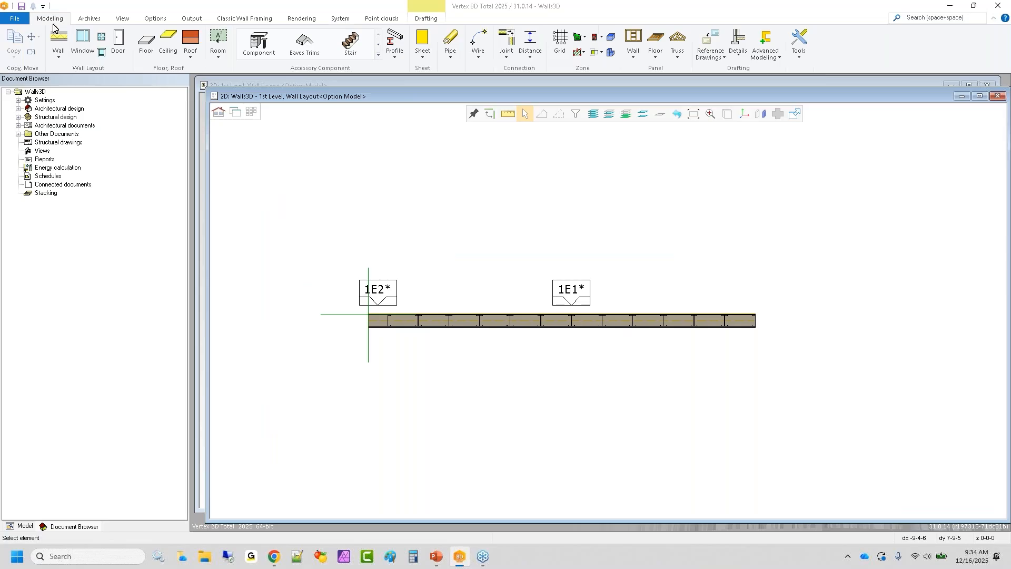
{"action": "left_click", "coordinate": [59, 41]}
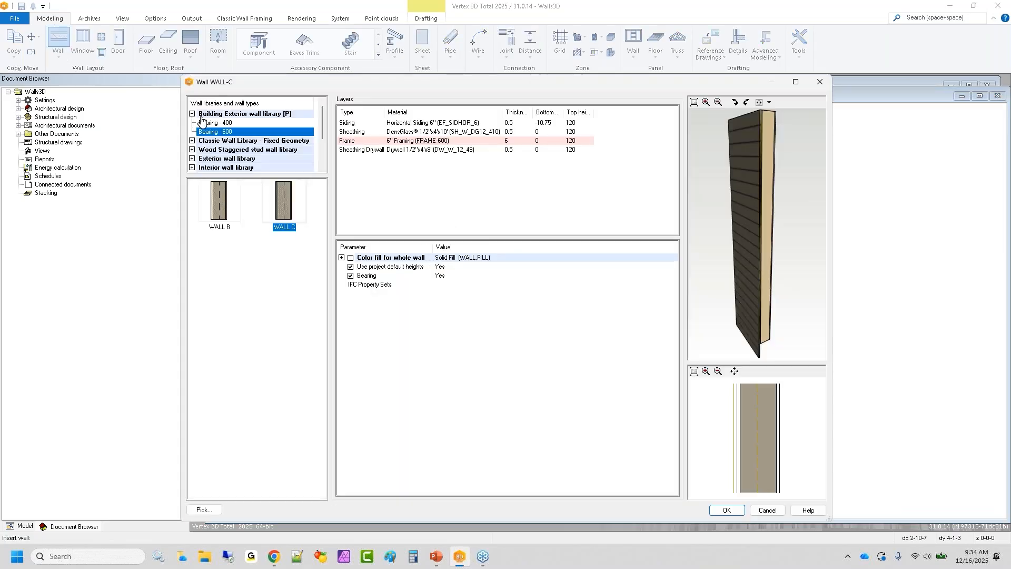
{"action": "left_click", "coordinate": [208, 124]}
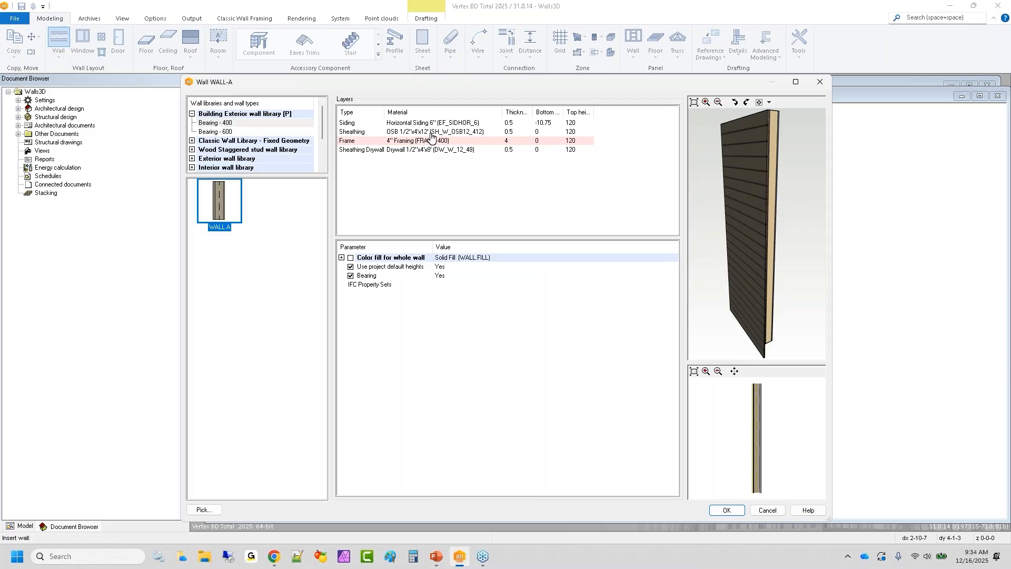
{"action": "double_click", "coordinate": [212, 208]}
{"action": "scroll", "coordinate": [607, 308], "scroll_direction": "up", "scroll_amount": 2}
{"action": "left_click", "coordinate": [541, 298]}
{"action": "left_click", "coordinate": [734, 331]}
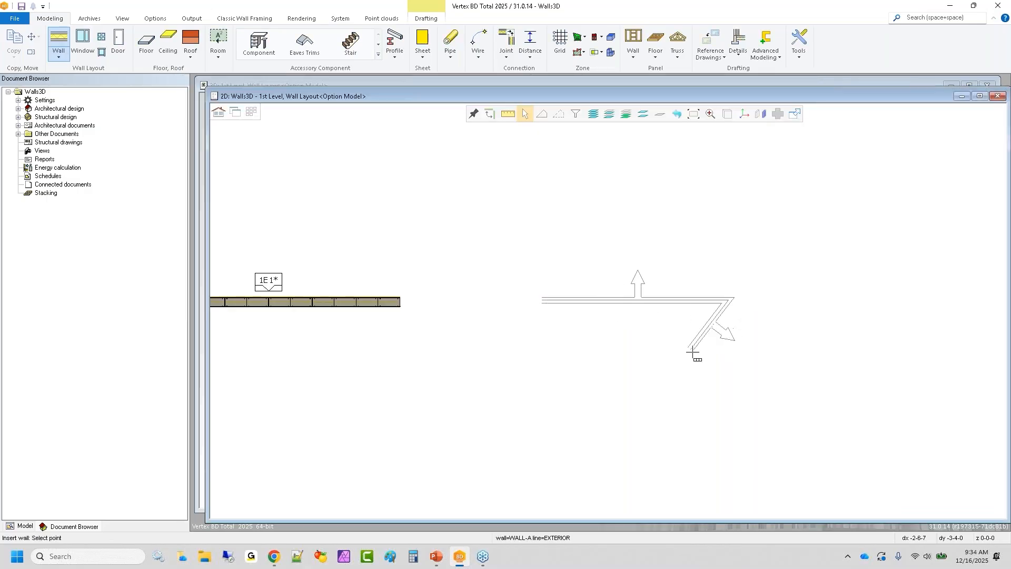
{"action": "key", "text": "Escape"}
Step: Generate a panel for the new wall with exterior sheathing included in the structural layers
{"action": "left_click", "coordinate": [668, 297]}
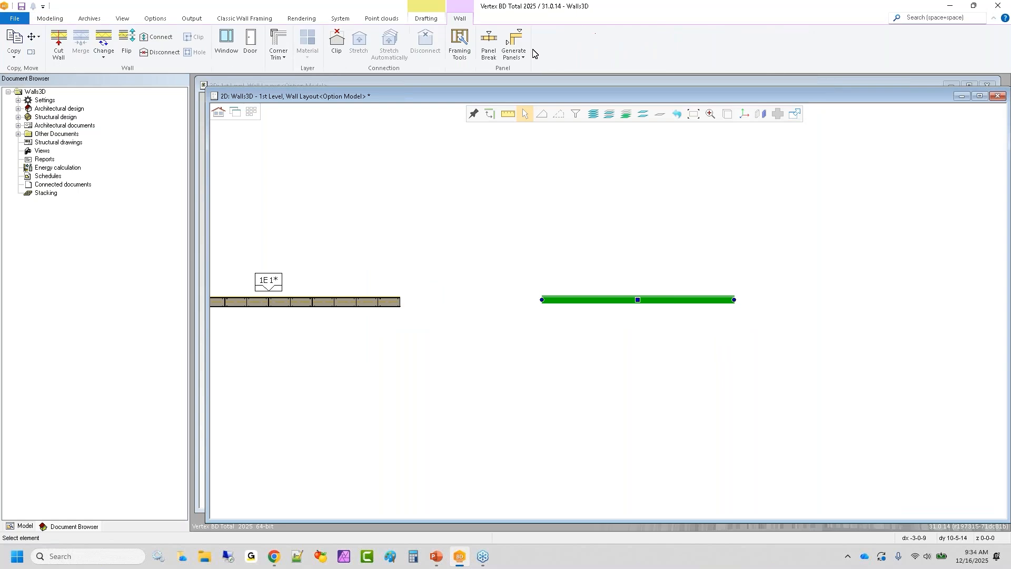
{"action": "left_click", "coordinate": [513, 42]}
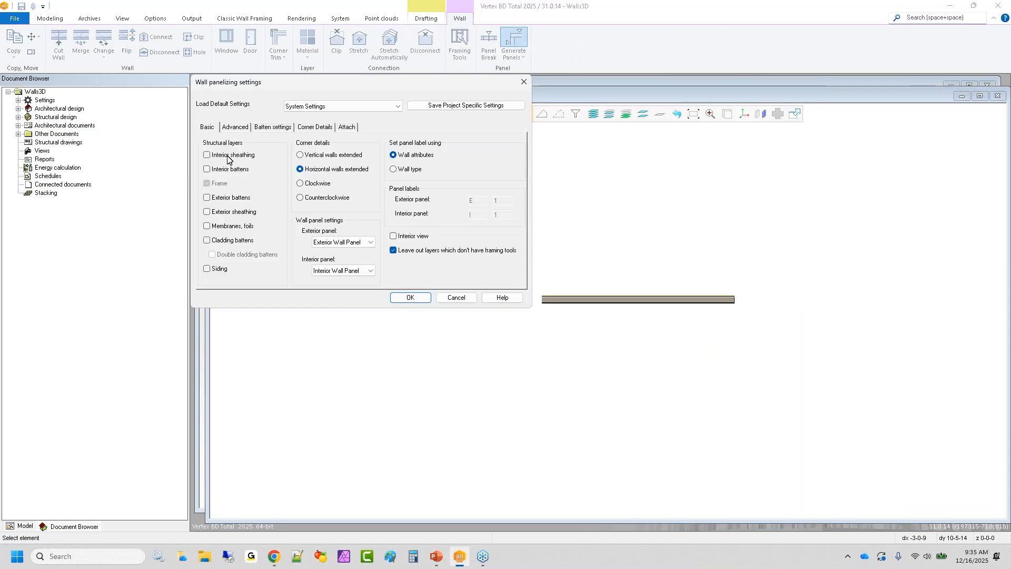
{"action": "left_click", "coordinate": [228, 213]}
{"action": "left_click", "coordinate": [410, 297]}
Step: Generate the framing parts for wall panel 1E3
{"action": "left_click", "coordinate": [638, 288]}
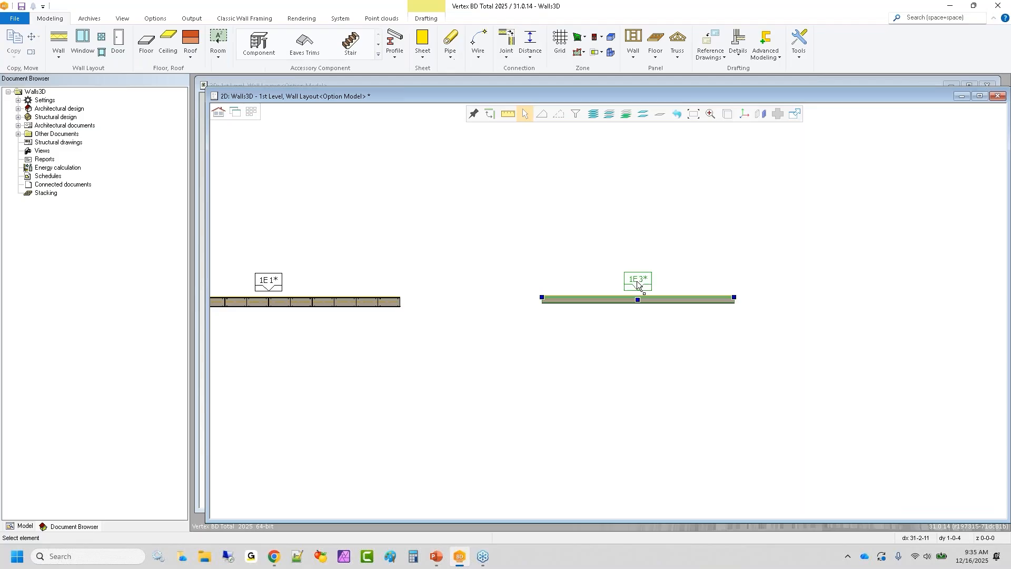
{"action": "left_click", "coordinate": [356, 45]}
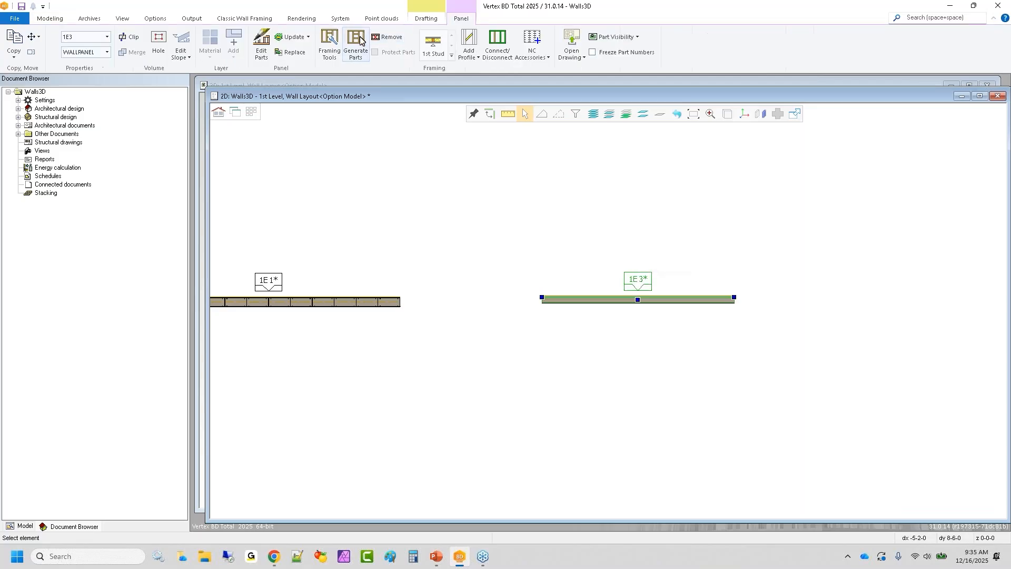
{"action": "left_click", "coordinate": [738, 259]}
Step: Examine the new panel in the 3D wall framing model and select its end OSB sheet to check the sheet code
{"action": "key", "text": "ctrl+Tab"}
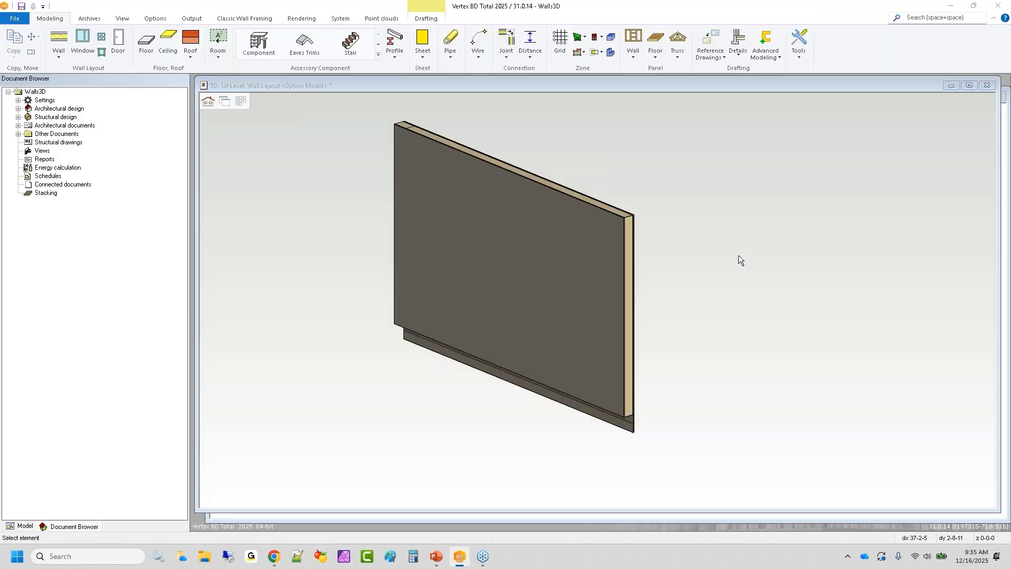
{"action": "middle_click_drag", "start_coordinate": [536, 303], "coordinate": [472, 298]}
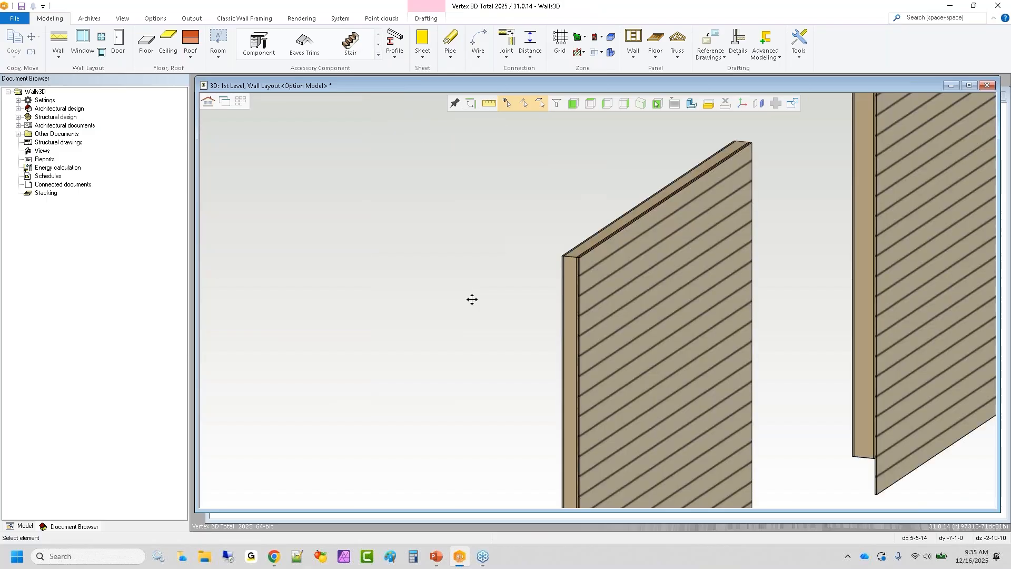
{"action": "scroll", "coordinate": [525, 334], "scroll_direction": "up", "scroll_amount": 6}
{"action": "scroll", "coordinate": [589, 293], "scroll_direction": "down", "scroll_amount": 6}
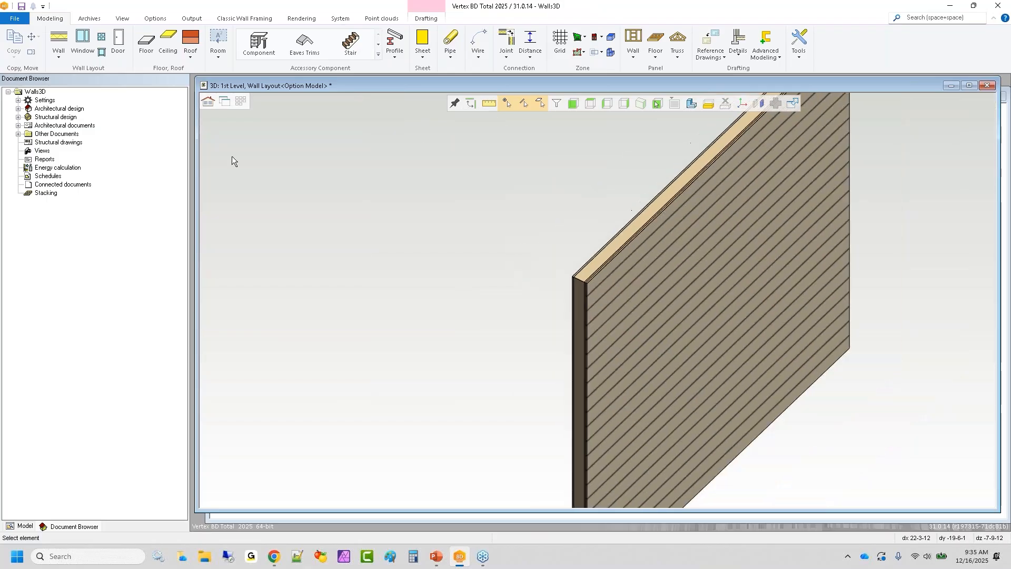
{"action": "key", "text": "ctrl+Tab"}
{"action": "scroll", "coordinate": [590, 284], "scroll_direction": "down", "scroll_amount": 2}
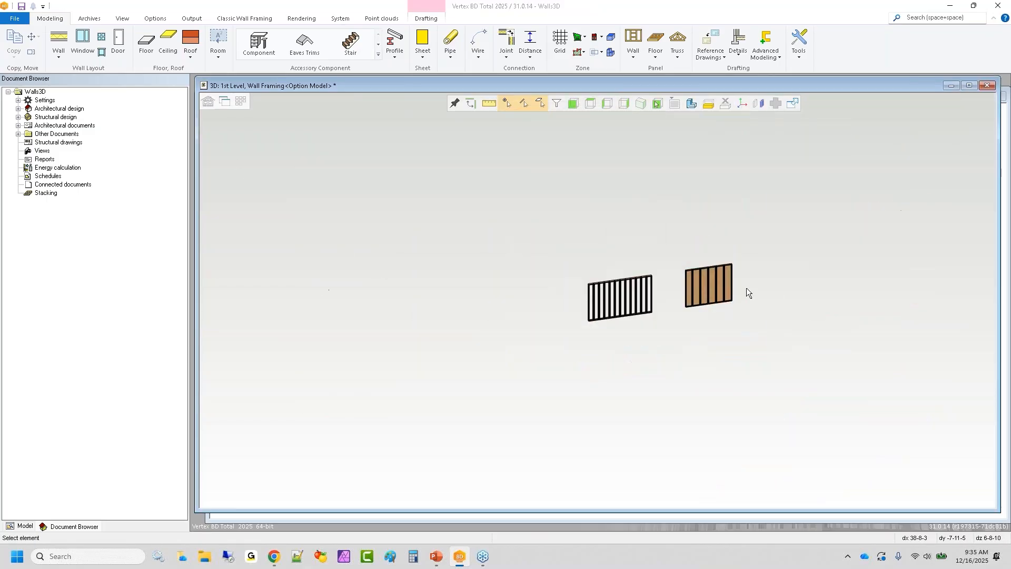
{"action": "scroll", "coordinate": [535, 296], "scroll_direction": "up", "scroll_amount": 6}
{"action": "middle_click_drag", "start_coordinate": [537, 271], "coordinate": [666, 220]}
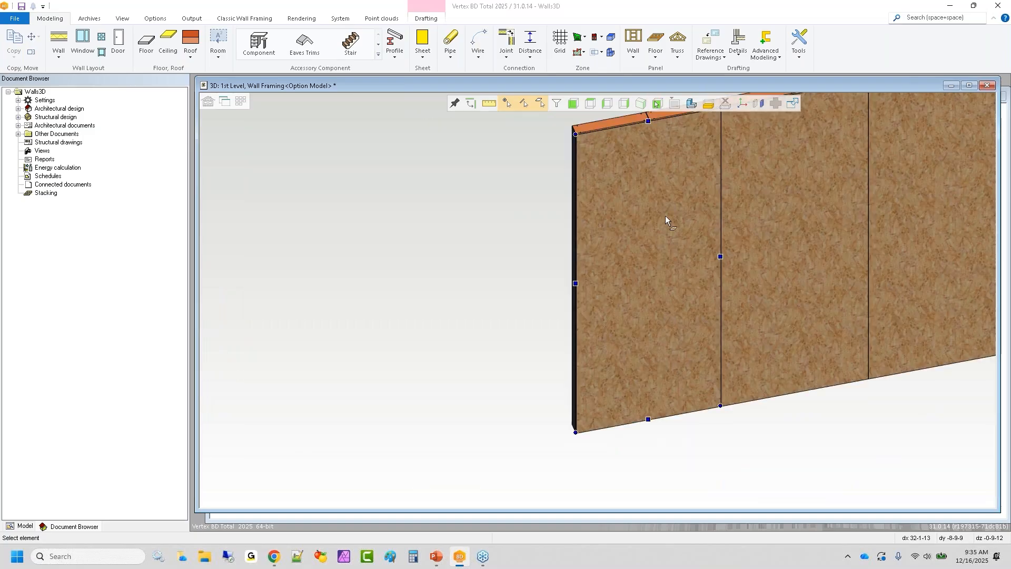
{"action": "left_click", "coordinate": [665, 215]}
{"action": "scroll", "coordinate": [655, 189], "scroll_direction": "down", "scroll_amount": 3}
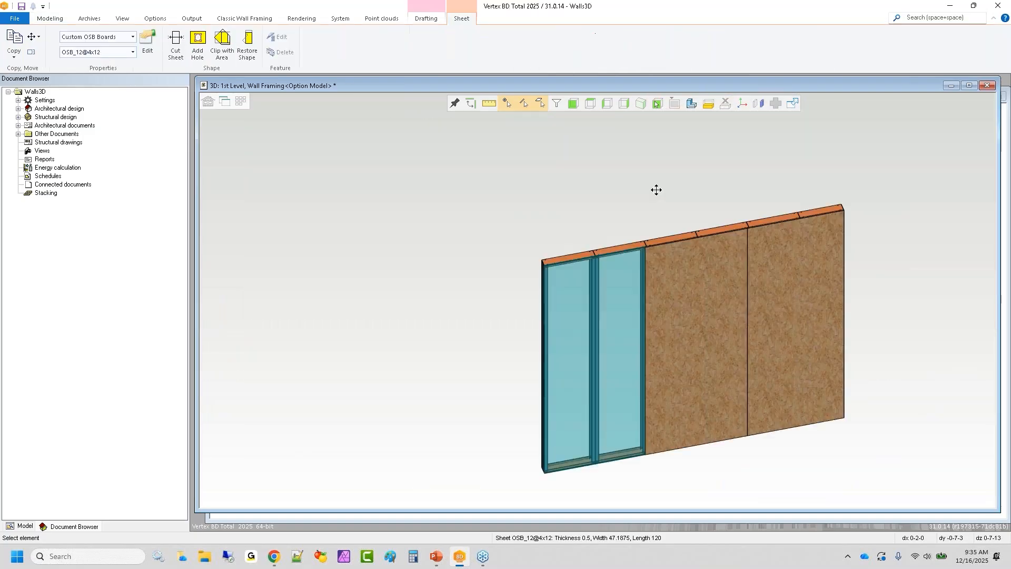
{"action": "scroll", "coordinate": [656, 189], "scroll_direction": "down", "scroll_amount": 1}
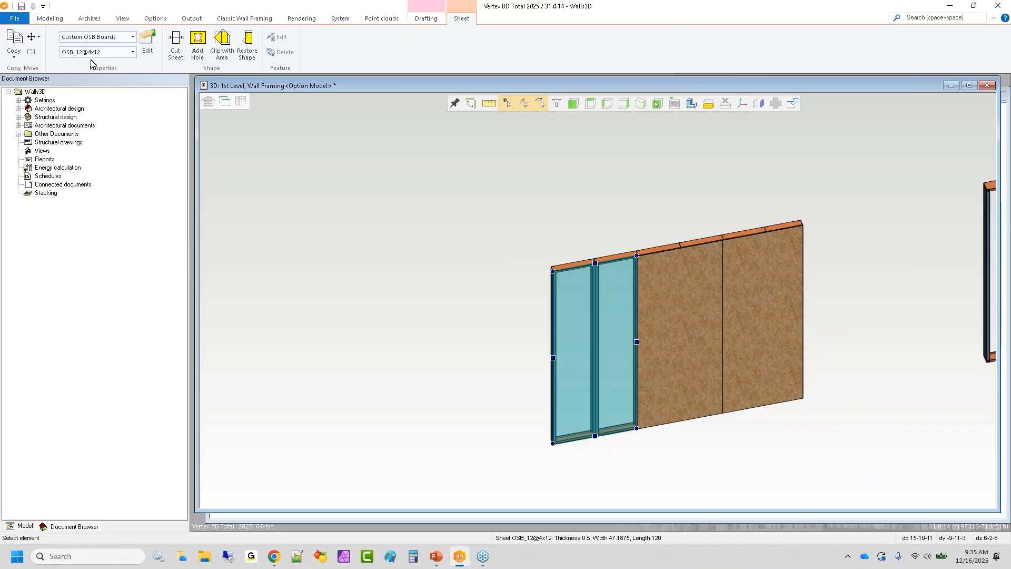
{"action": "left_click", "coordinate": [513, 290]}
{"action": "scroll", "coordinate": [590, 288], "scroll_direction": "down", "scroll_amount": 3}
{"action": "scroll", "coordinate": [594, 294], "scroll_direction": "up", "scroll_amount": 2}
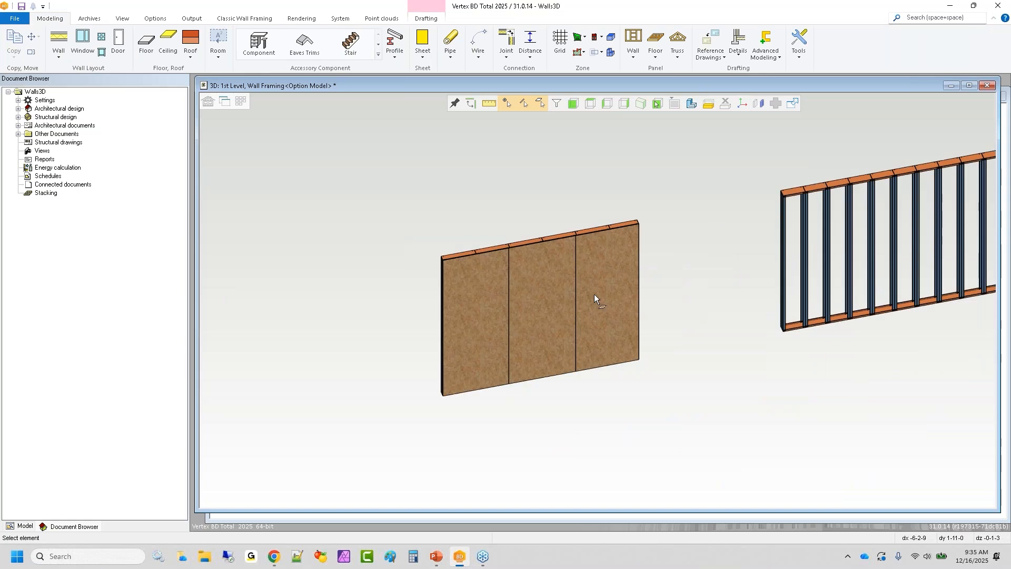
Step: Return to the 2D wall framing plan and view panels 1E1 and 1E3
{"action": "key", "text": "ctrl+Tab"}
{"action": "scroll", "coordinate": [551, 286], "scroll_direction": "down", "scroll_amount": 1}
{"action": "middle_click_drag", "start_coordinate": [551, 285], "coordinate": [608, 311]}
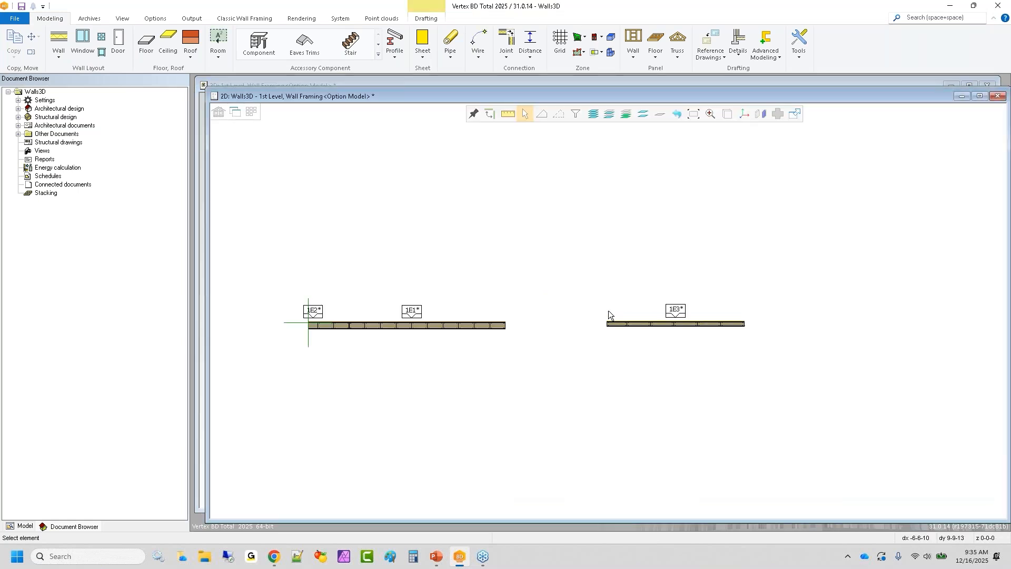
{"action": "scroll", "coordinate": [608, 310], "scroll_direction": "up", "scroll_amount": 3}
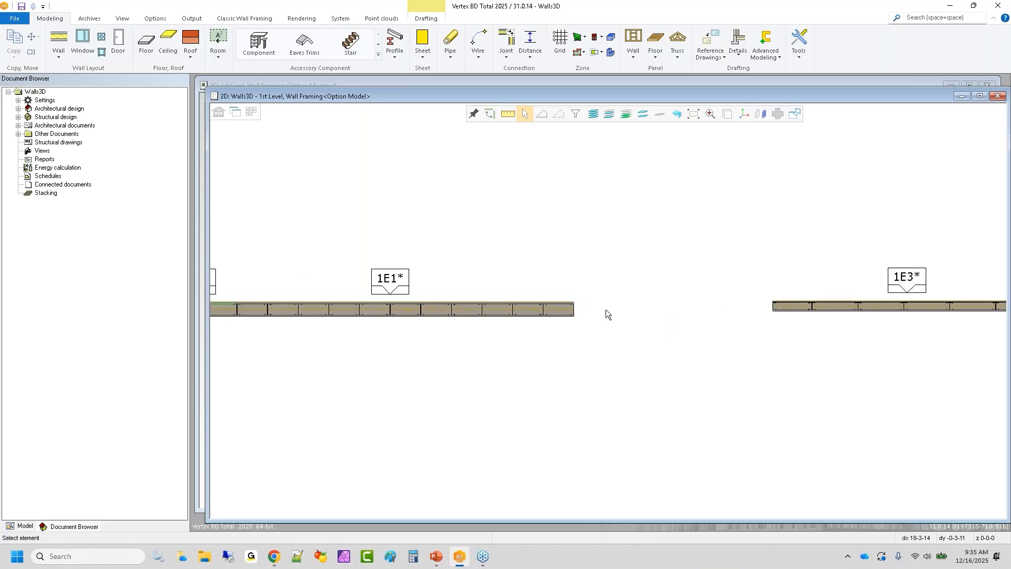
Step: Review the framing tool settings of wall panel 1E3, checking its track and stud profiles, and leave them without changes
{"action": "scroll", "coordinate": [936, 258], "scroll_direction": "up", "scroll_amount": 3}
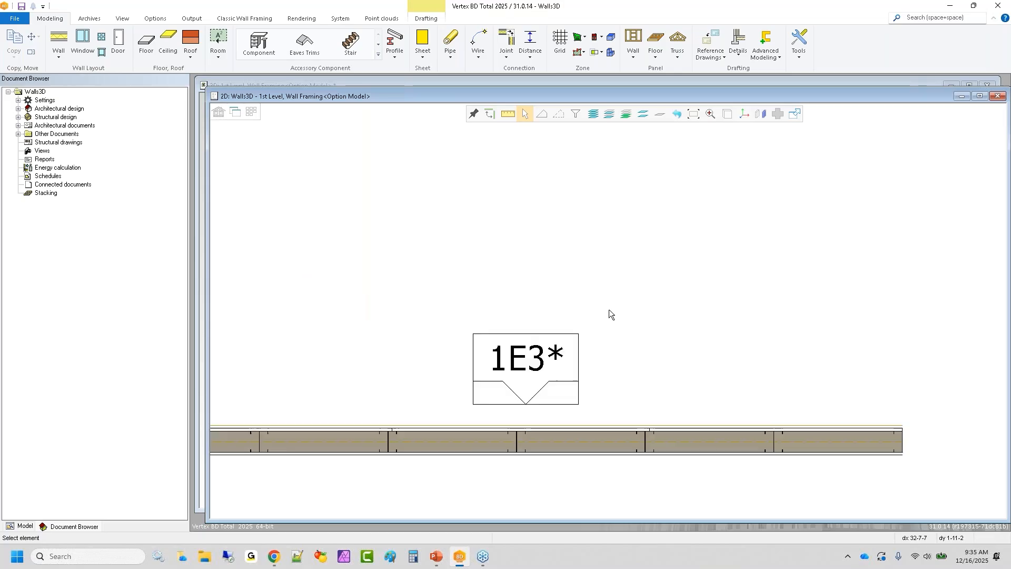
{"action": "left_click", "coordinate": [534, 358]}
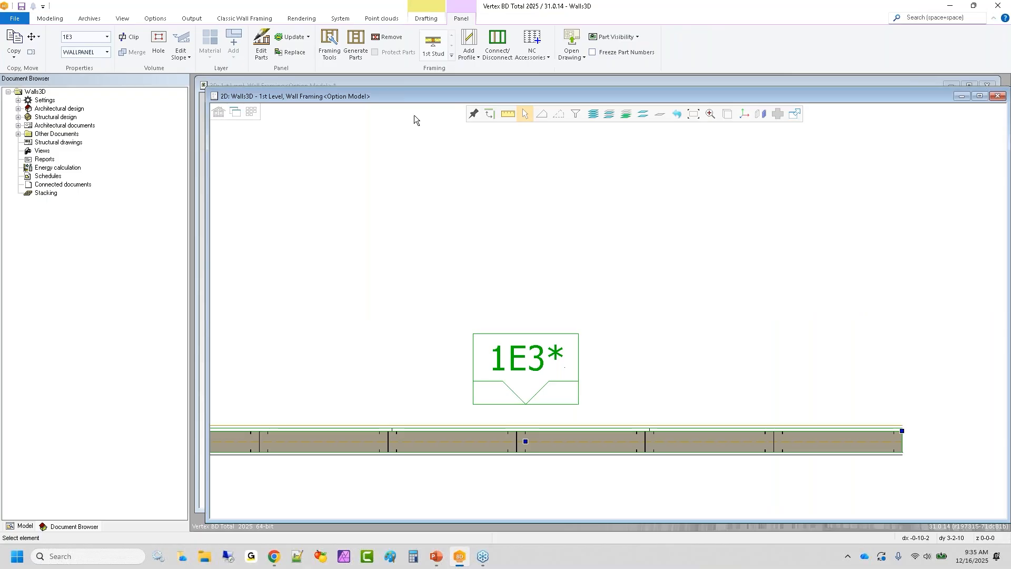
{"action": "left_click", "coordinate": [330, 42]}
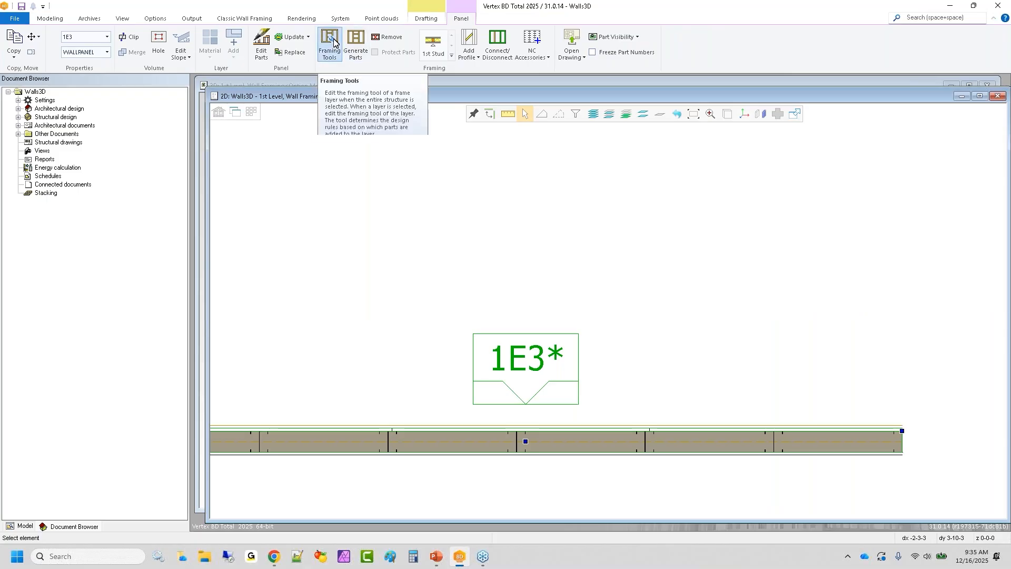
{"action": "left_click", "coordinate": [482, 203]}
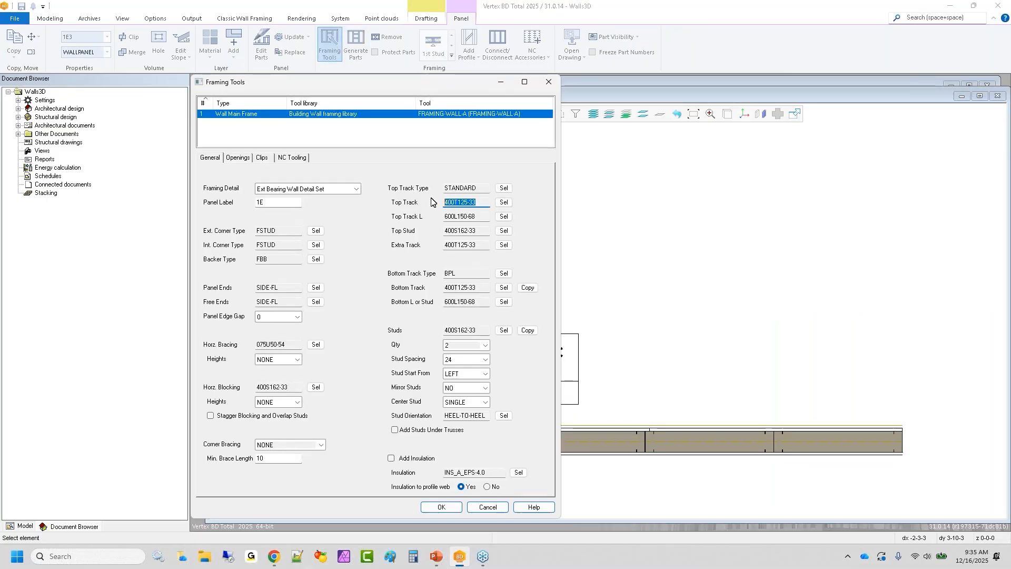
{"action": "key", "text": "Tab"}
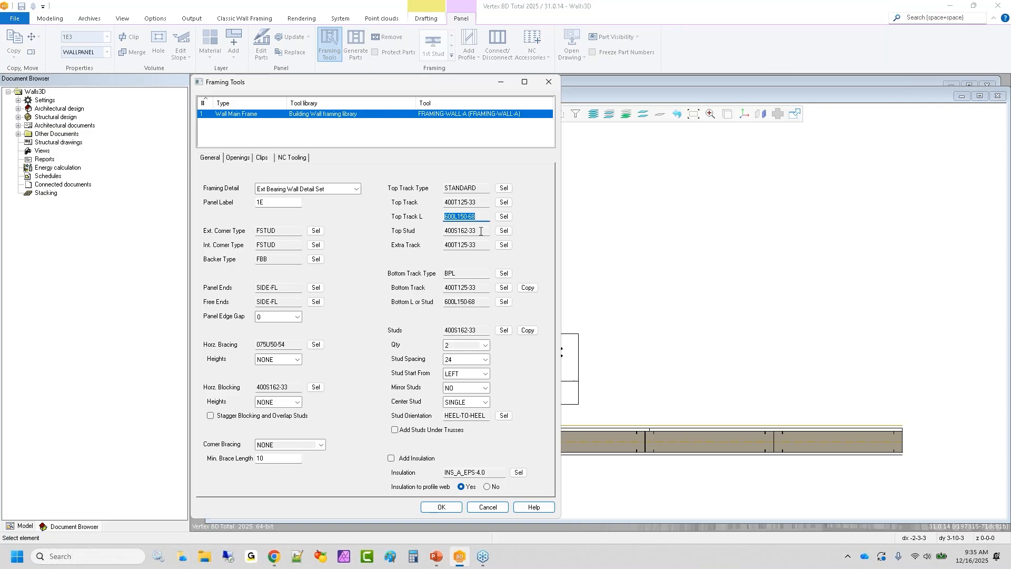
{"action": "left_click", "coordinate": [490, 507]}
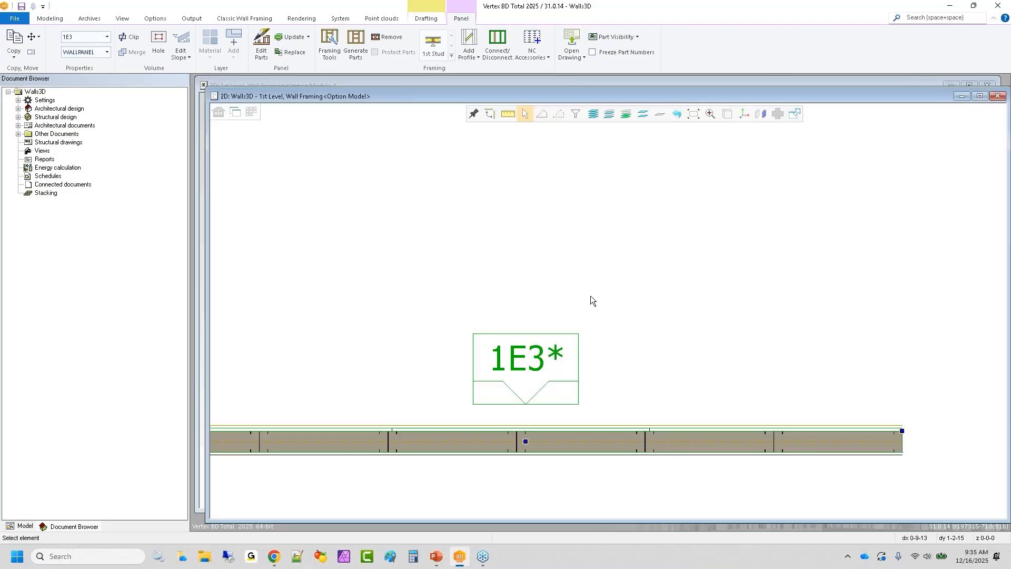
Step: Open the s_sections profile library among the system material libraries
{"action": "left_click", "coordinate": [347, 20]}
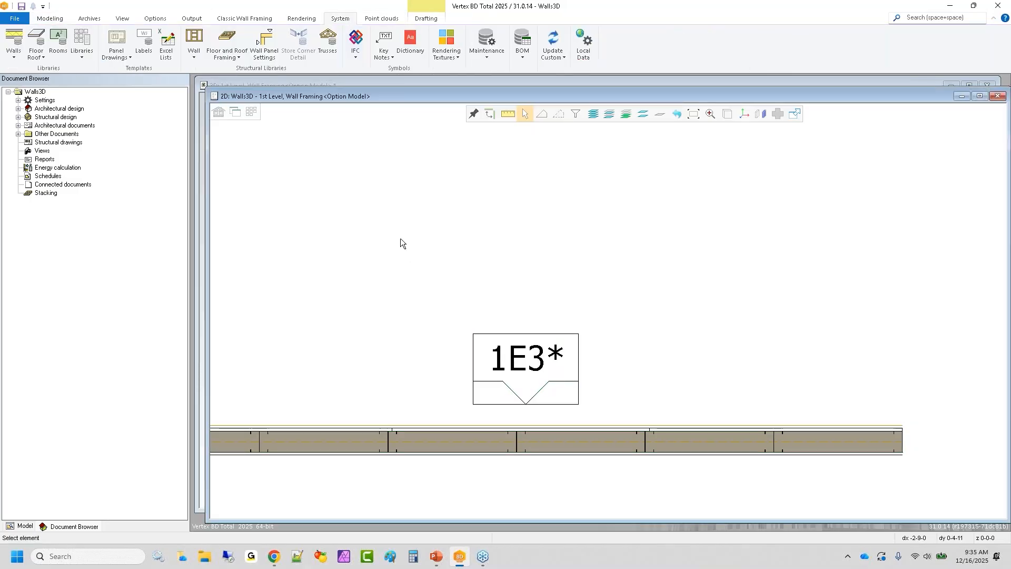
{"action": "left_click", "coordinate": [80, 41]}
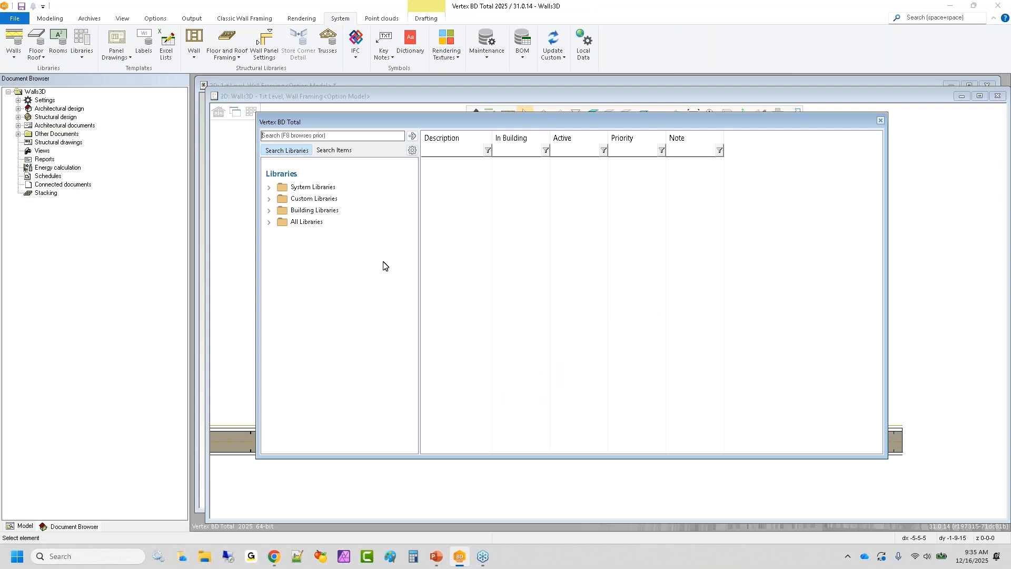
{"action": "double_click", "coordinate": [306, 187]}
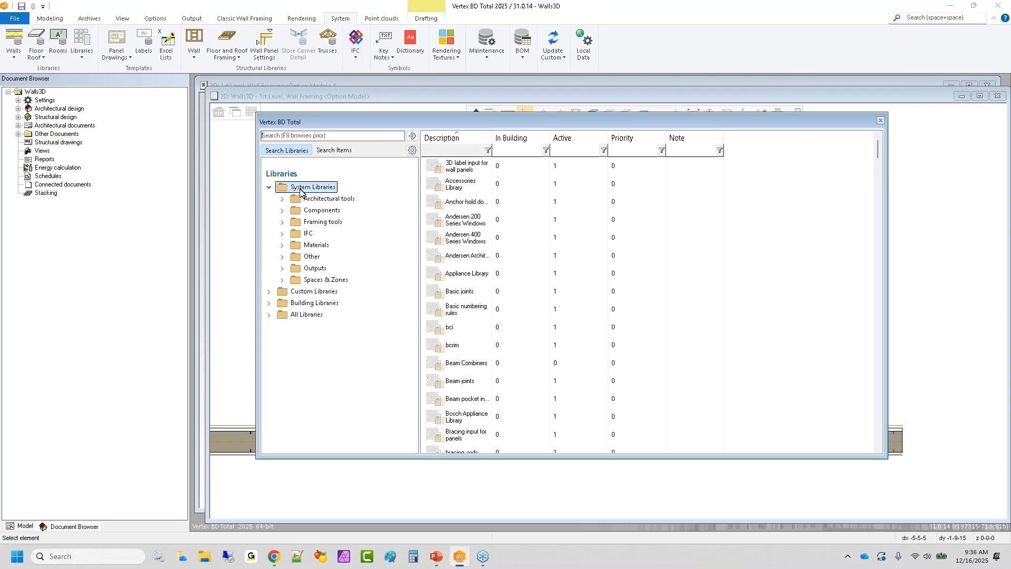
{"action": "double_click", "coordinate": [308, 245]}
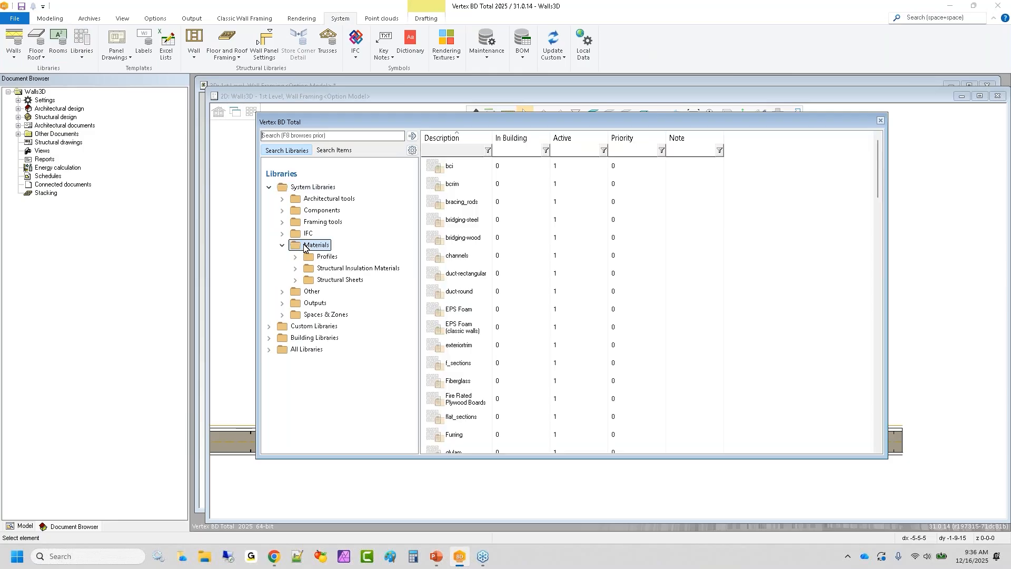
{"action": "double_click", "coordinate": [322, 257]}
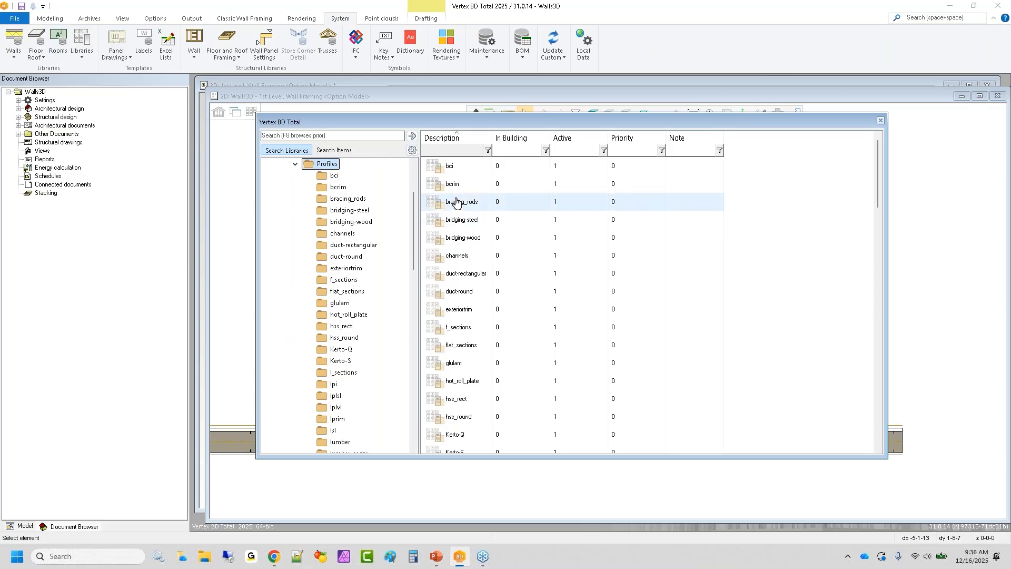
{"action": "mouse_move", "coordinate": [456, 203]}
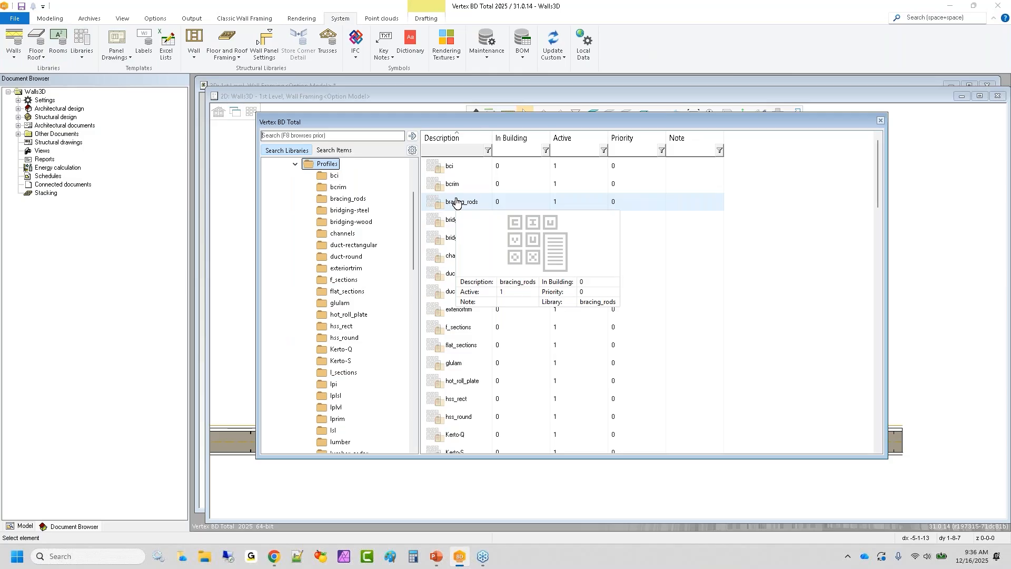
{"action": "scroll", "coordinate": [439, 329], "scroll_direction": "down", "scroll_amount": 2}
{"action": "scroll", "coordinate": [441, 334], "scroll_direction": "down", "scroll_amount": 2}
{"action": "scroll", "coordinate": [444, 345], "scroll_direction": "down", "scroll_amount": 1}
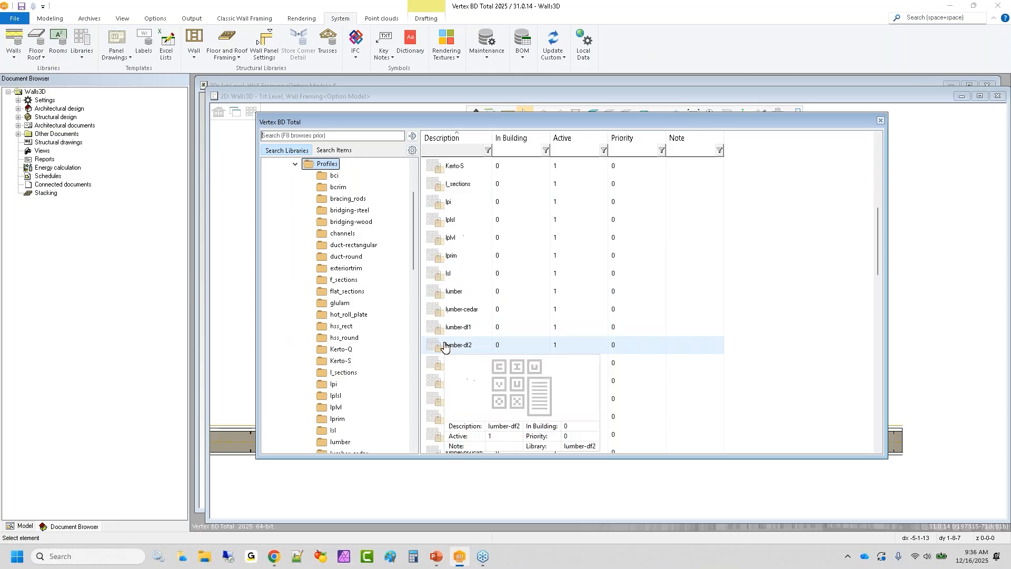
{"action": "scroll", "coordinate": [360, 300], "scroll_direction": "down", "scroll_amount": 9}
{"action": "scroll", "coordinate": [360, 301], "scroll_direction": "down", "scroll_amount": 7}
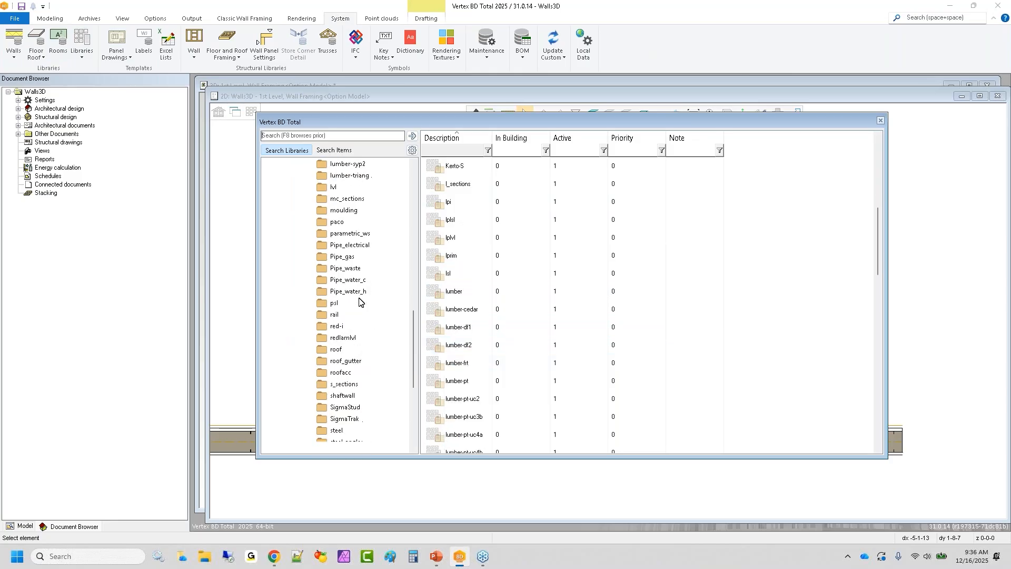
{"action": "left_click", "coordinate": [342, 268]}
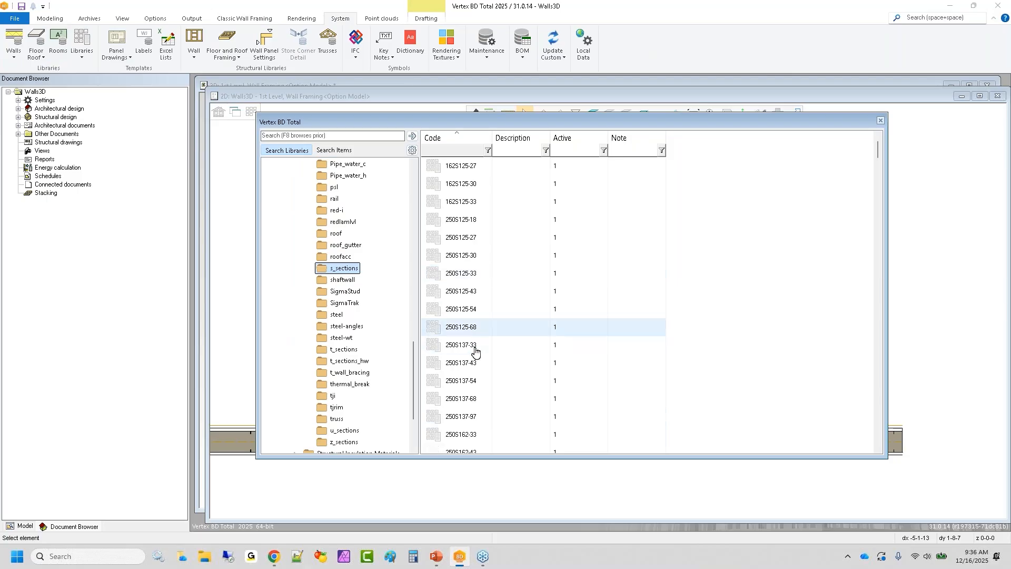
Step: Copy the 250S250-54 profile to a new custom library named s_sections2
{"action": "scroll", "coordinate": [542, 343], "scroll_direction": "down", "scroll_amount": 1}
{"action": "scroll", "coordinate": [470, 345], "scroll_direction": "down", "scroll_amount": 1}
{"action": "scroll", "coordinate": [470, 345], "scroll_direction": "down", "scroll_amount": 5}
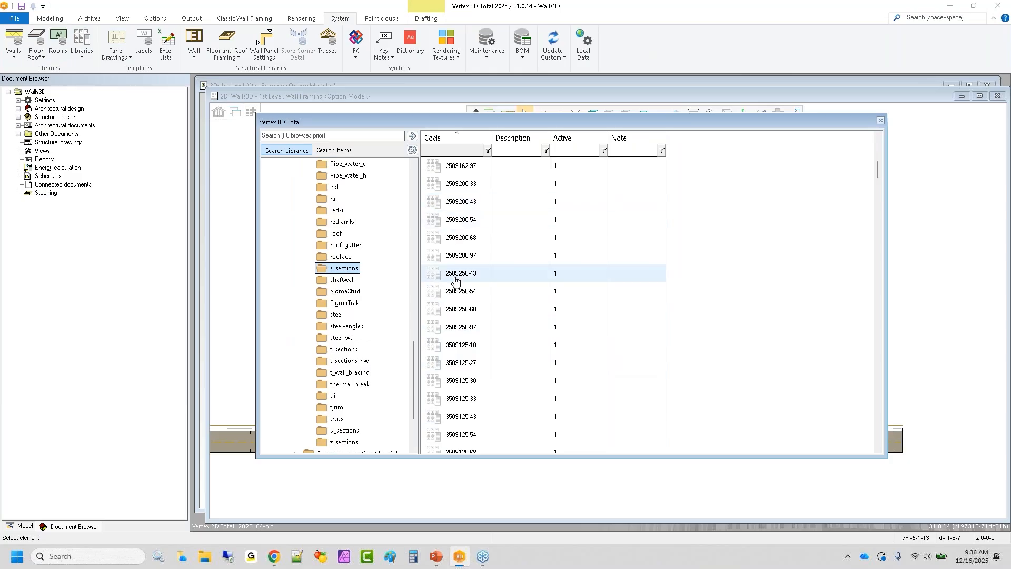
{"action": "left_click", "coordinate": [461, 293]}
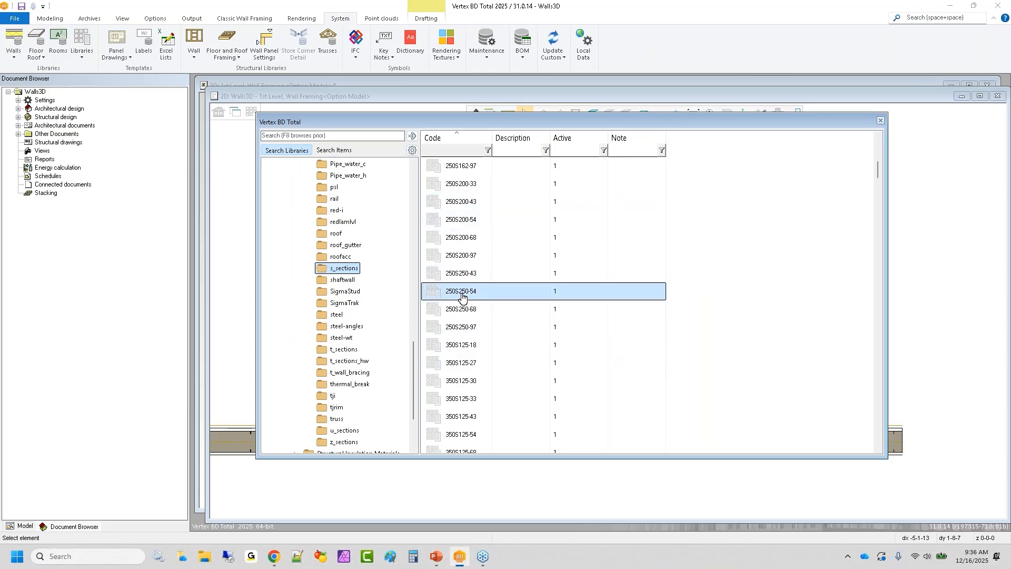
{"action": "right_click", "coordinate": [461, 296]}
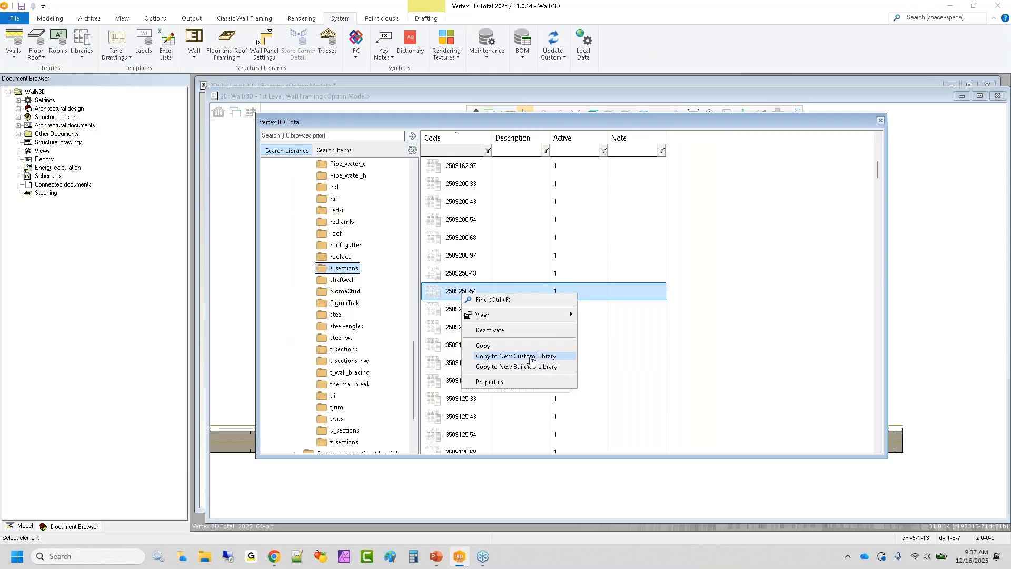
{"action": "left_click", "coordinate": [530, 357]}
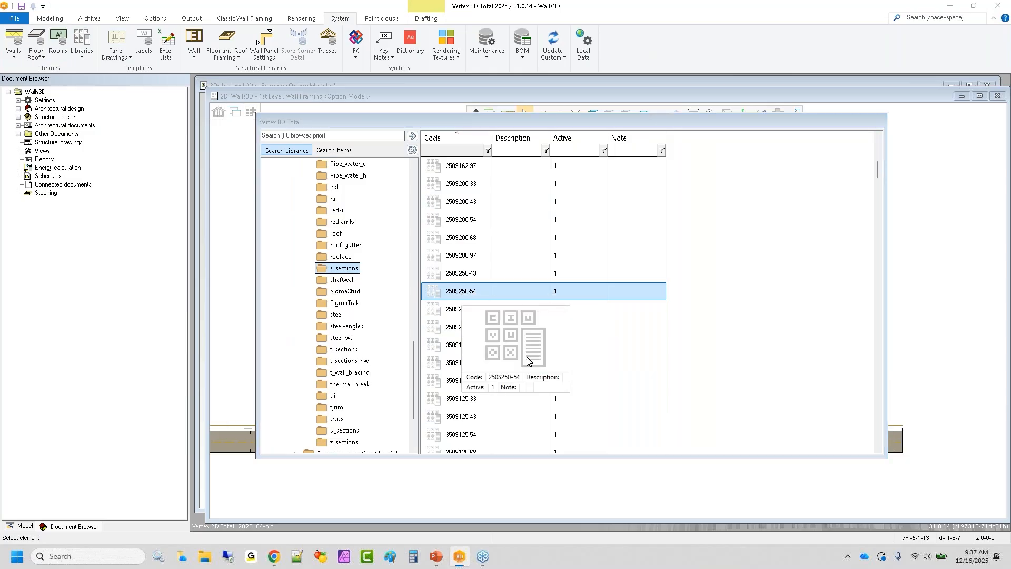
{"action": "left_click", "coordinate": [580, 380]}
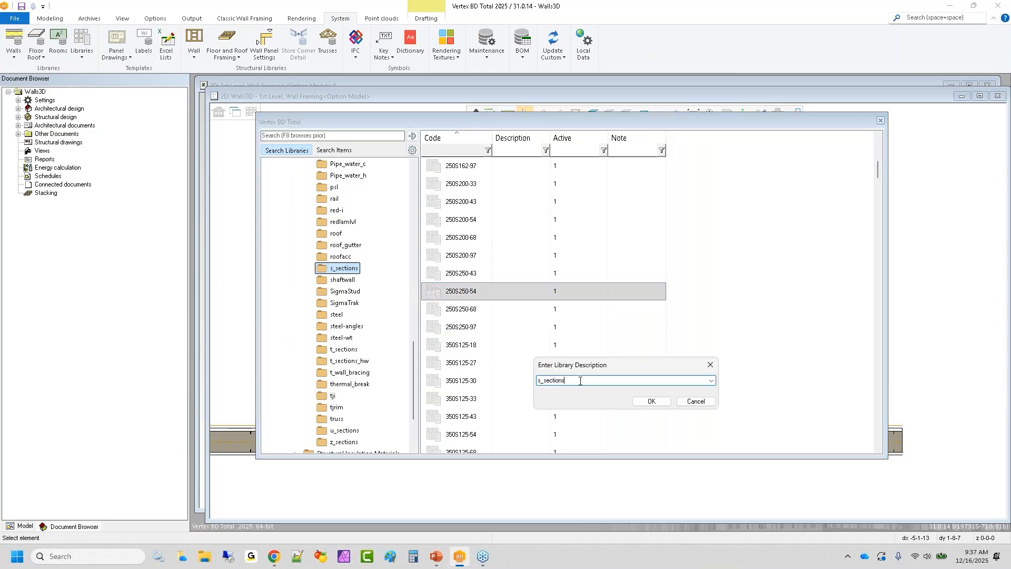
{"action": "type", "text": "2"}
{"action": "left_click", "coordinate": [640, 402]}
{"action": "left_click", "coordinate": [648, 402]}
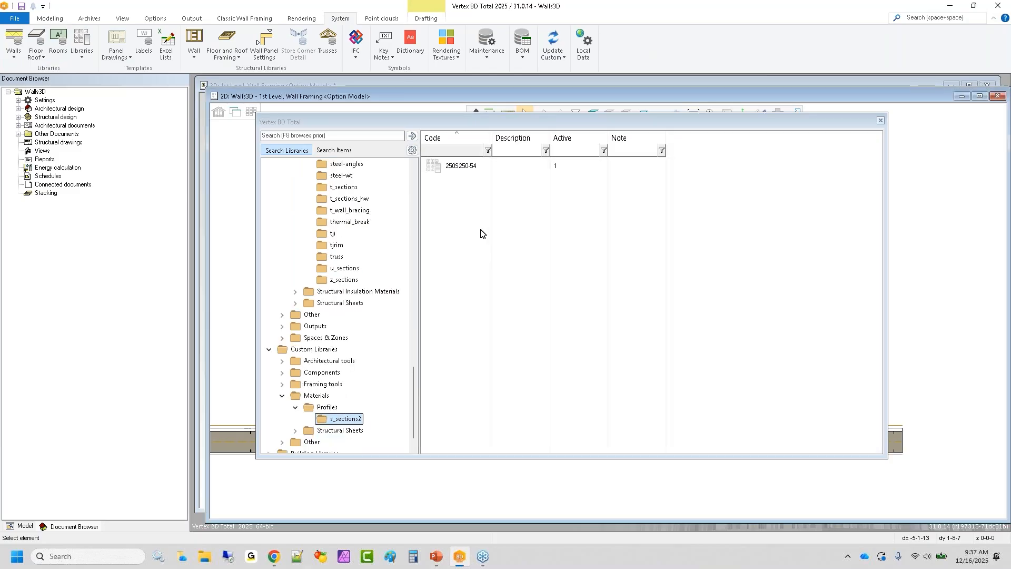
Step: Change the profile code in the cross section library of the custom s_sections2 library to 250S350-54
{"action": "scroll", "coordinate": [355, 397], "scroll_direction": "down", "scroll_amount": 1}
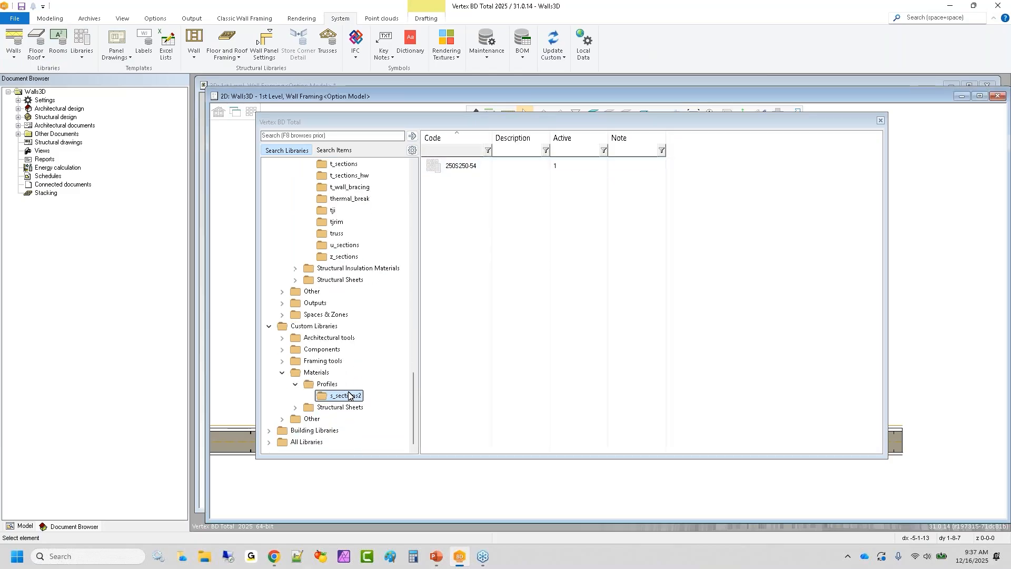
{"action": "right_click", "coordinate": [346, 398]}
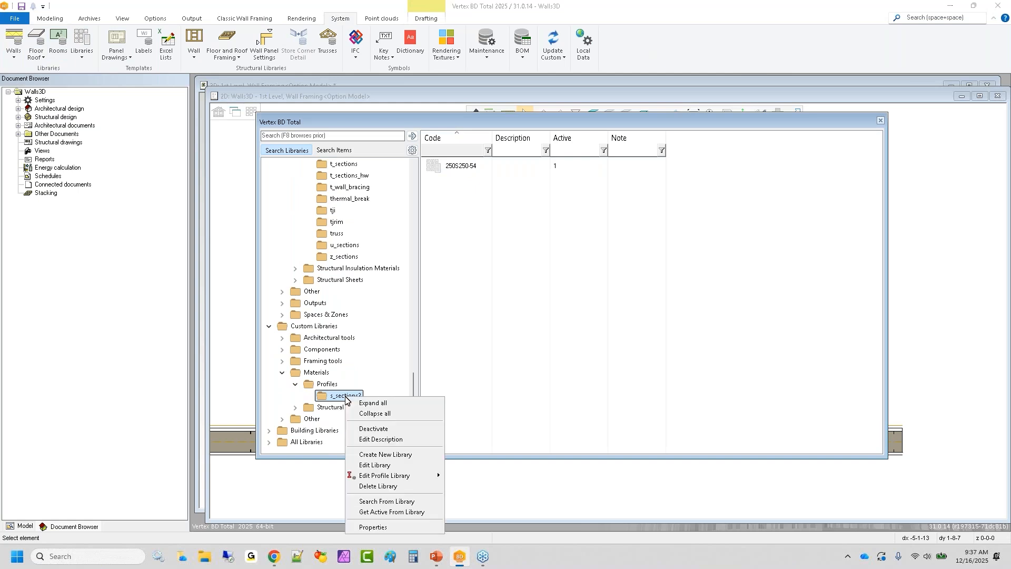
{"action": "mouse_move", "coordinate": [372, 477]}
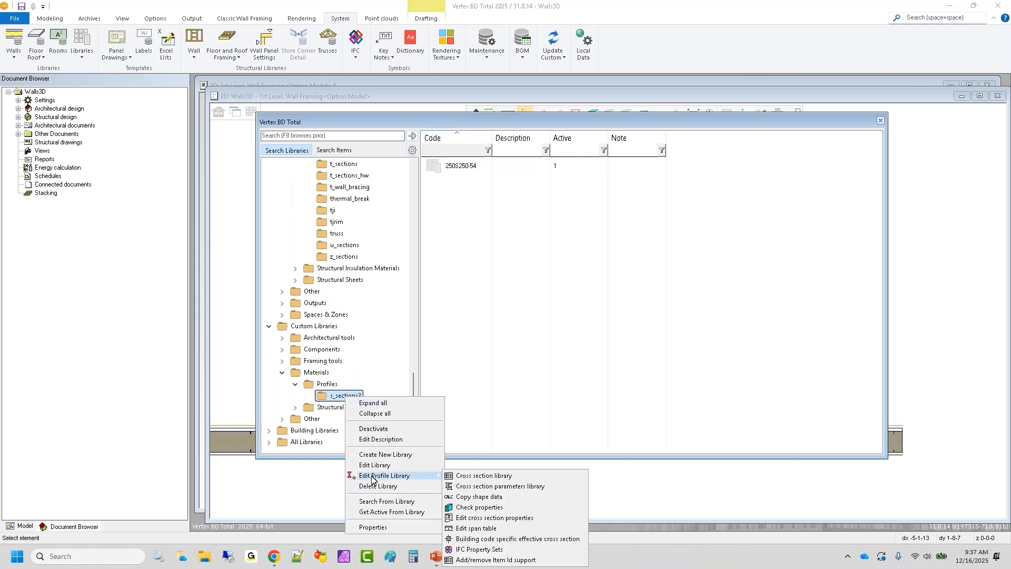
{"action": "left_click", "coordinate": [513, 476]}
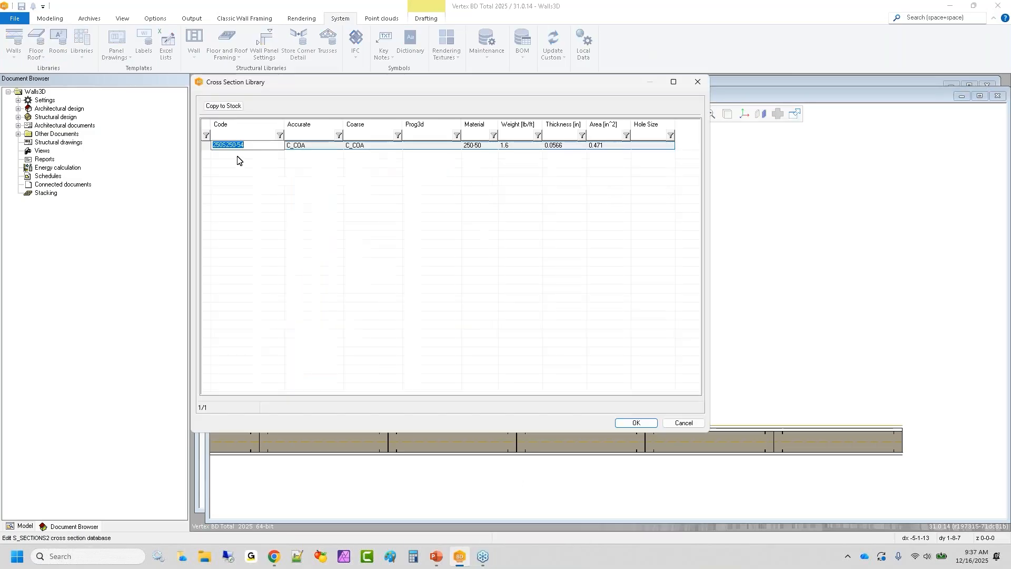
{"action": "left_click", "coordinate": [254, 145]}
{"action": "double_click", "coordinate": [254, 146]}
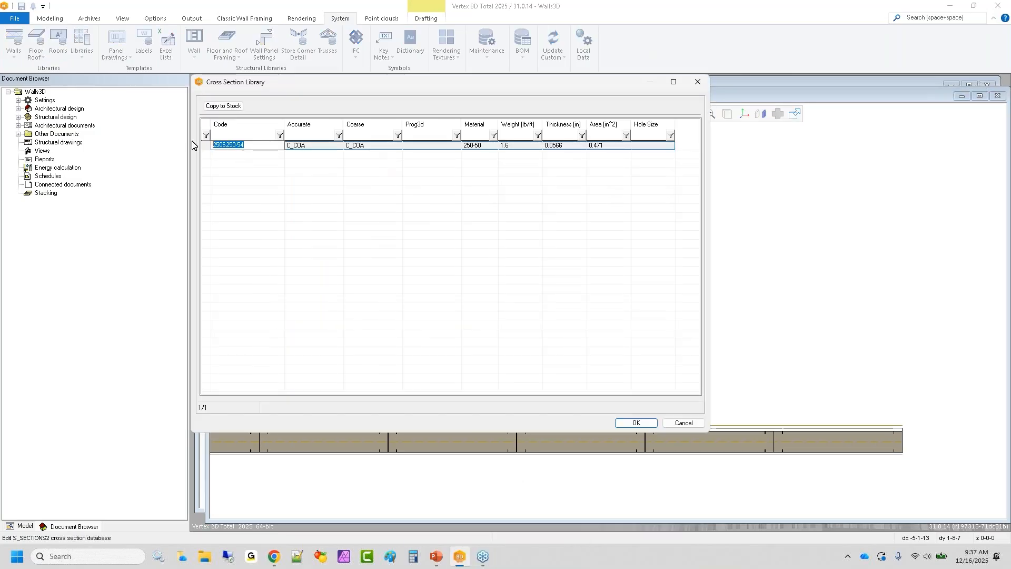
{"action": "left_click", "coordinate": [256, 145]}
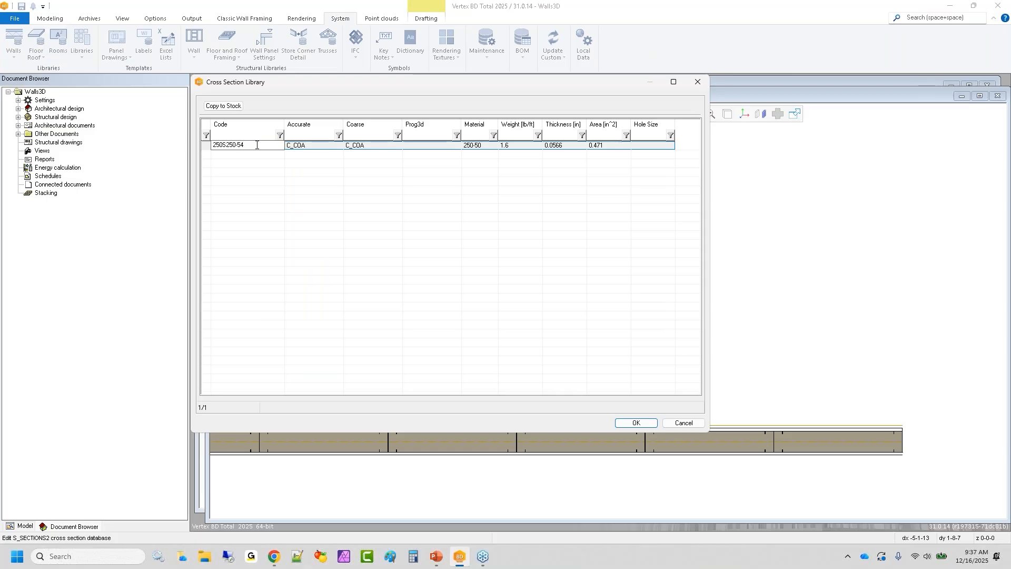
{"action": "key", "text": "BackSpace"}
{"action": "key", "text": "BackSpace"}
{"action": "type", "text": "35"}
{"action": "left_click", "coordinate": [484, 146]}
{"action": "left_click", "coordinate": [485, 145]}
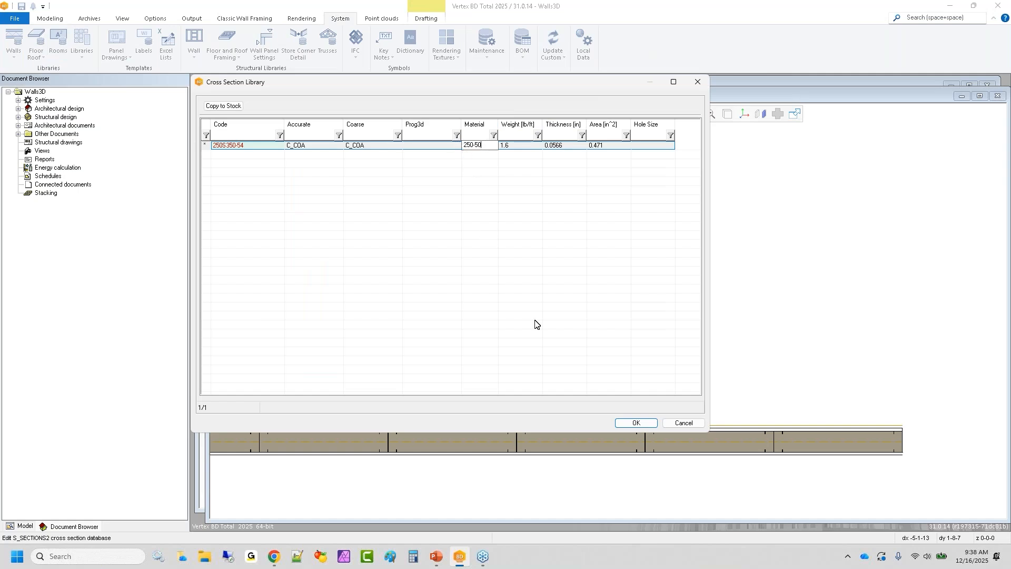
{"action": "left_click", "coordinate": [626, 422]}
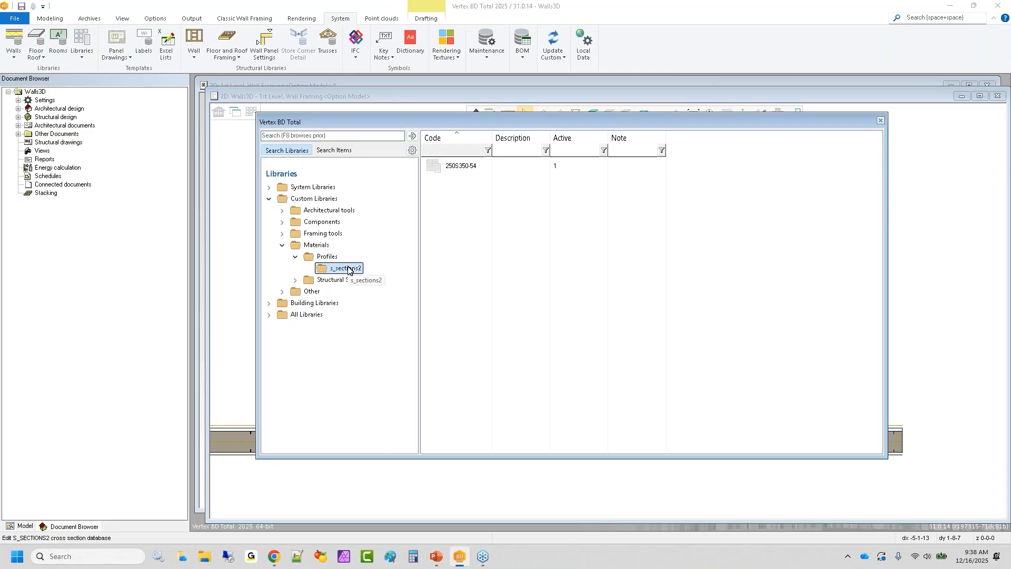
Step: Open the cross section parameters library of the custom s_sections2 profile library
{"action": "right_click", "coordinate": [348, 268]}
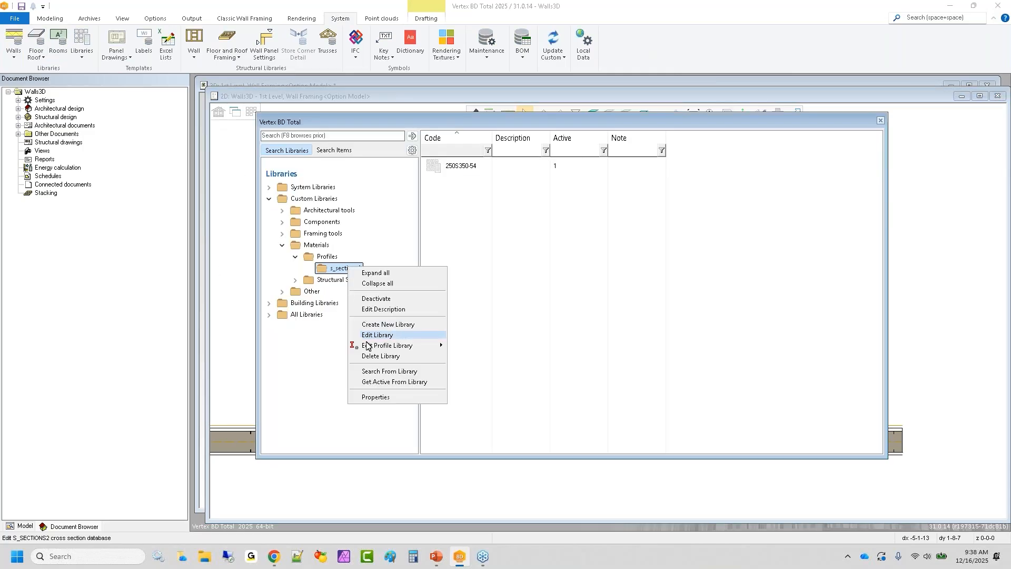
{"action": "mouse_move", "coordinate": [377, 347]}
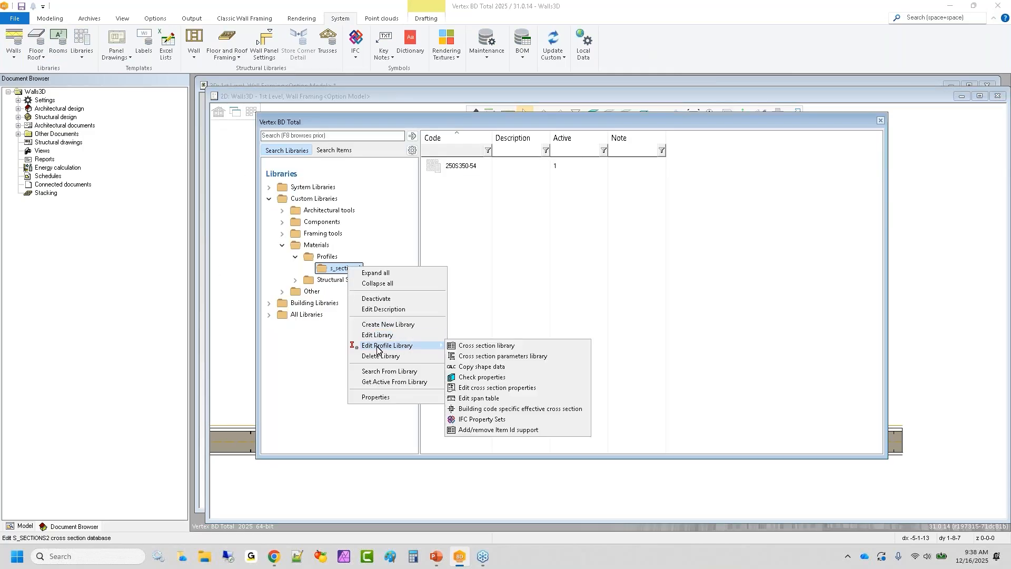
{"action": "left_click", "coordinate": [493, 357]}
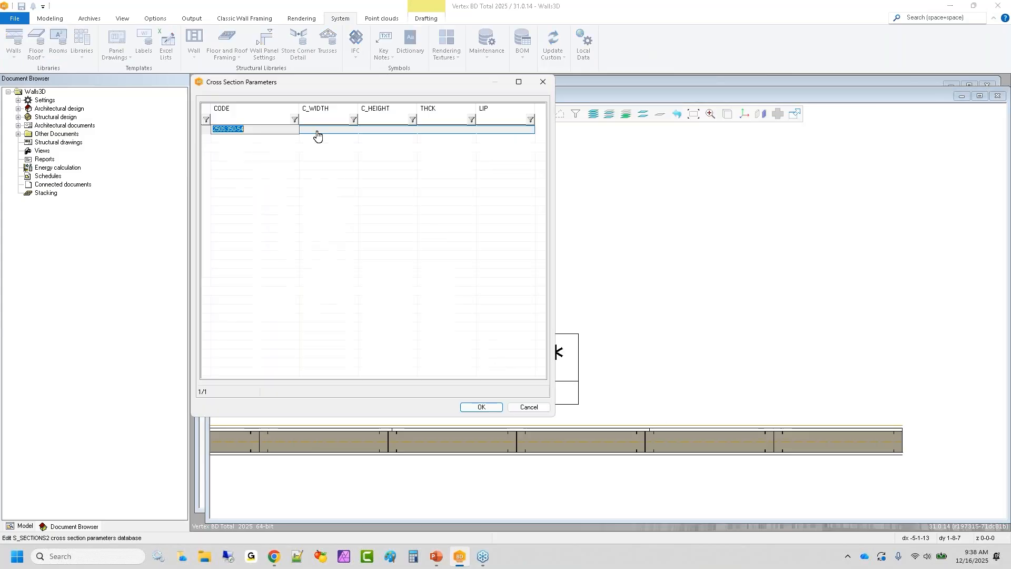
{"action": "left_click", "coordinate": [318, 134]}
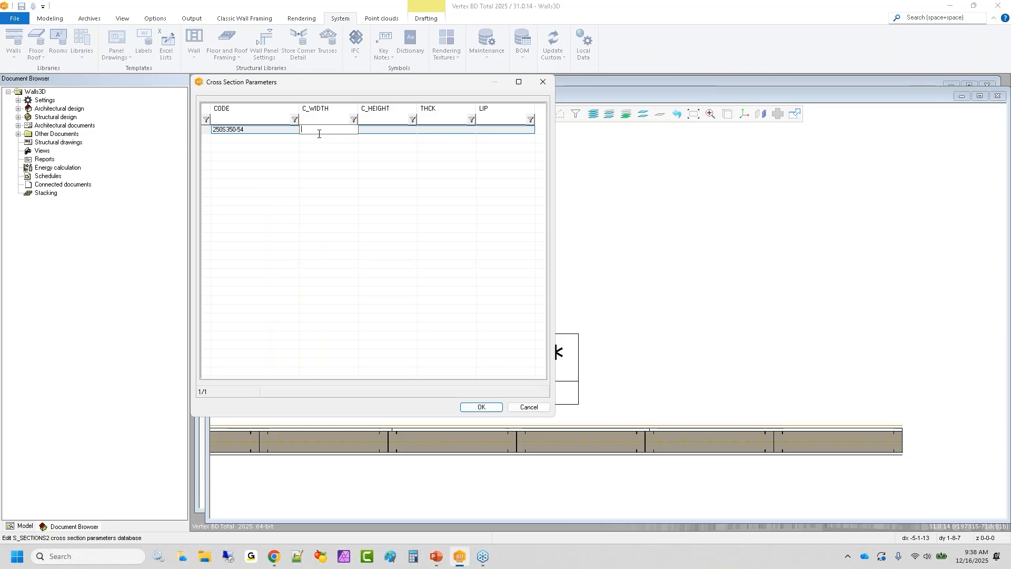
{"action": "type", "text": "2.5"}
{"action": "key", "text": "Tab"}
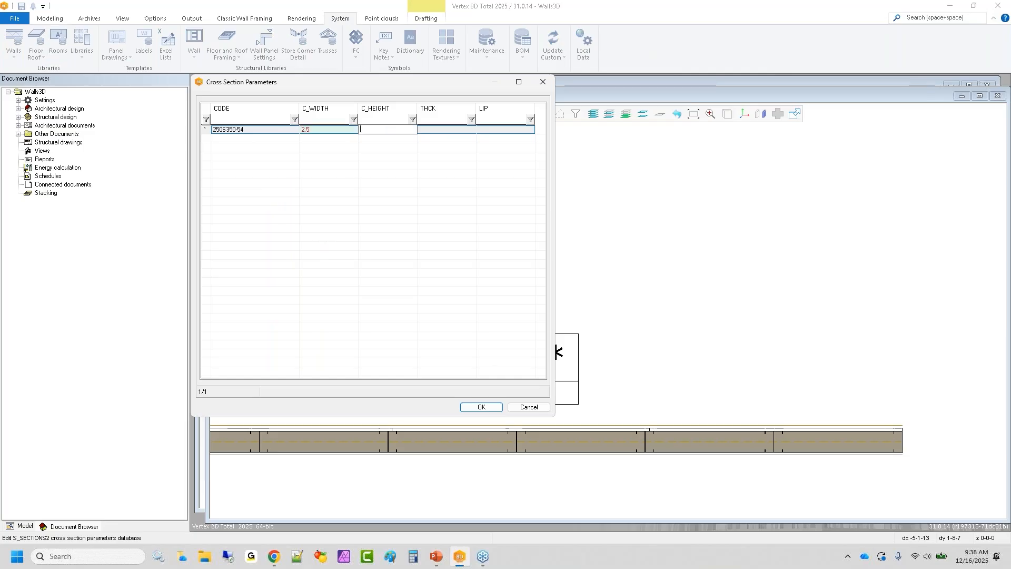
{"action": "type", "text": "3.5"}
Step: Set the 250S350-54 cross section parameters to width 3.5, height 2.5, thickness 0.56 and lip 0.5
{"action": "left_click", "coordinate": [309, 131]}
{"action": "left_click", "coordinate": [314, 129]}
{"action": "type", "text": "3.5"}
{"action": "key", "text": "Tab"}
{"action": "type", "text": "2.5"}
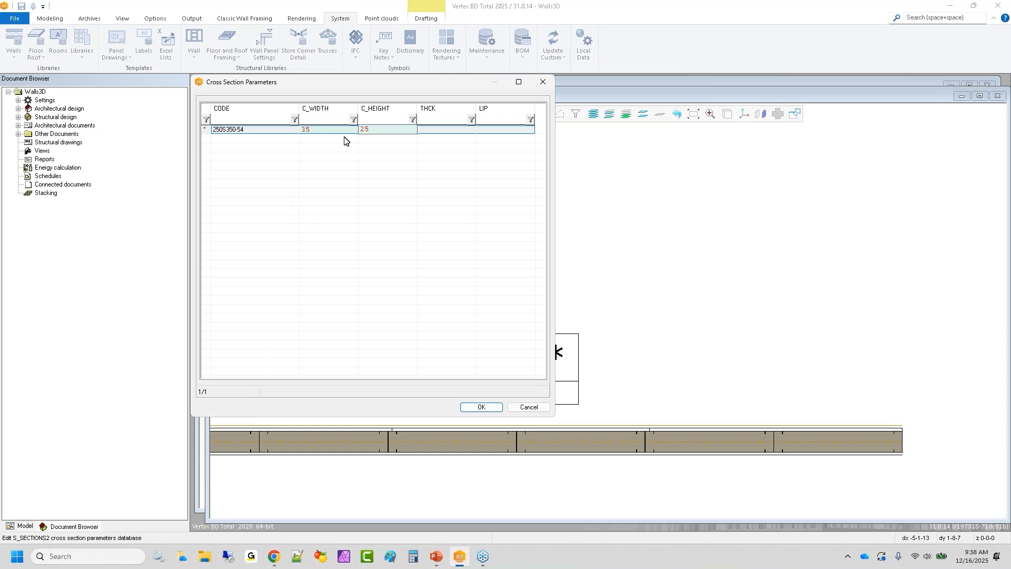
{"action": "left_click", "coordinate": [425, 133]}
{"action": "type", "text": "0.56"}
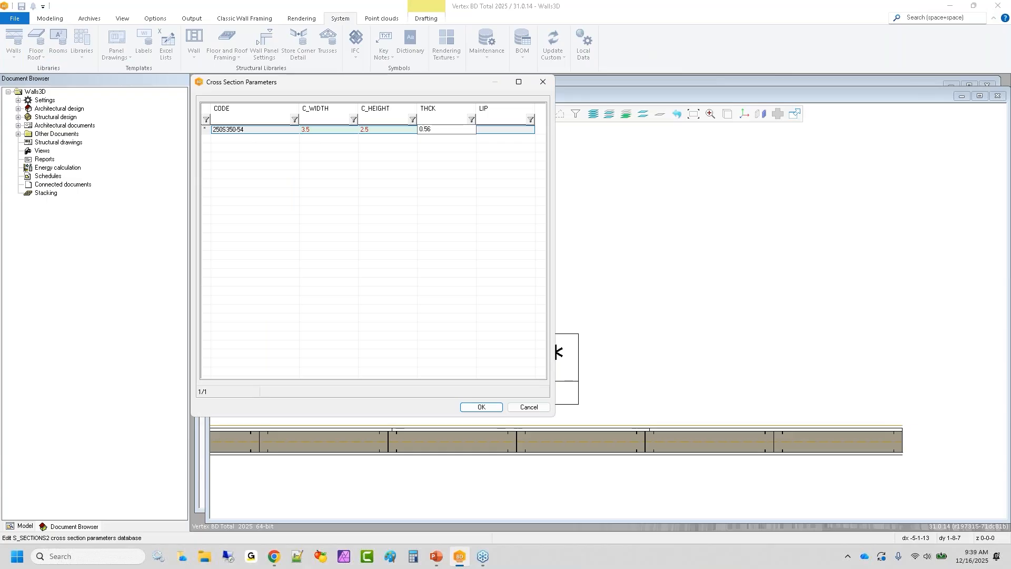
{"action": "left_click", "coordinate": [493, 133]}
{"action": "type", "text": "0"}
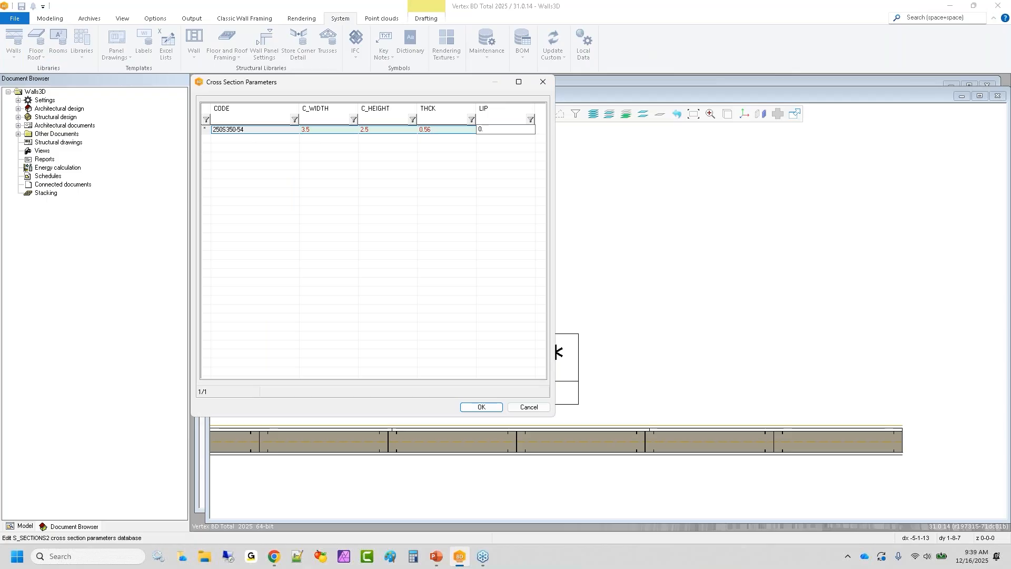
{"action": "type", "text": ".5"}
{"action": "left_click", "coordinate": [479, 407]}
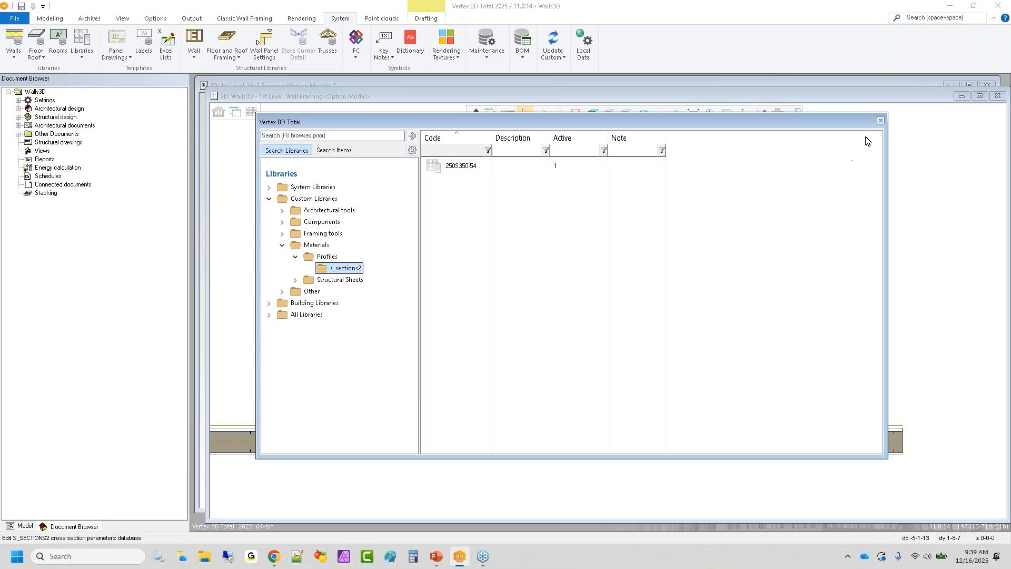
Step: Open the wall framing attributes of FRAMING-WALL-A from the Building Wall framing library among the building libraries
{"action": "double_click", "coordinate": [316, 213]}
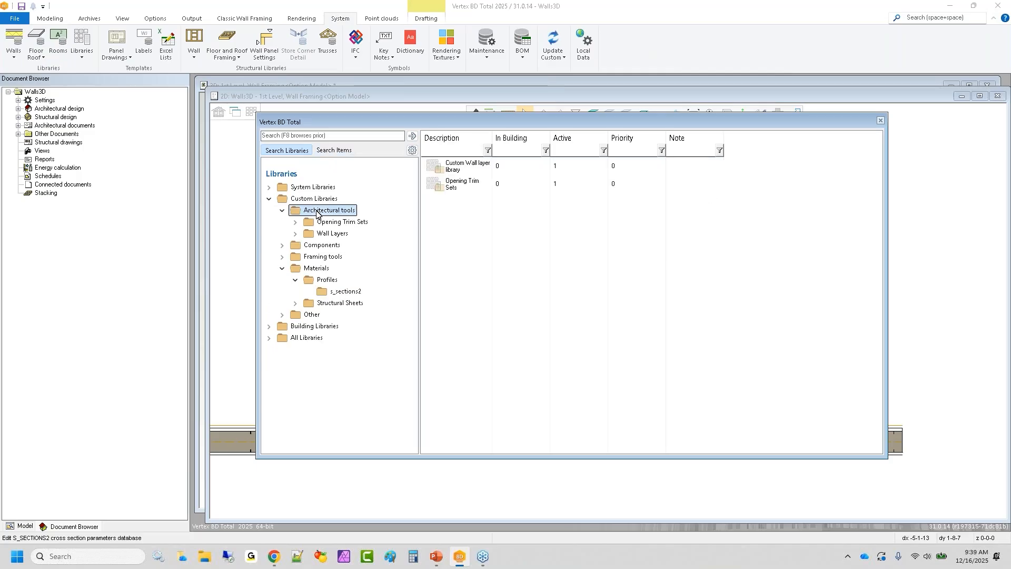
{"action": "double_click", "coordinate": [316, 257]}
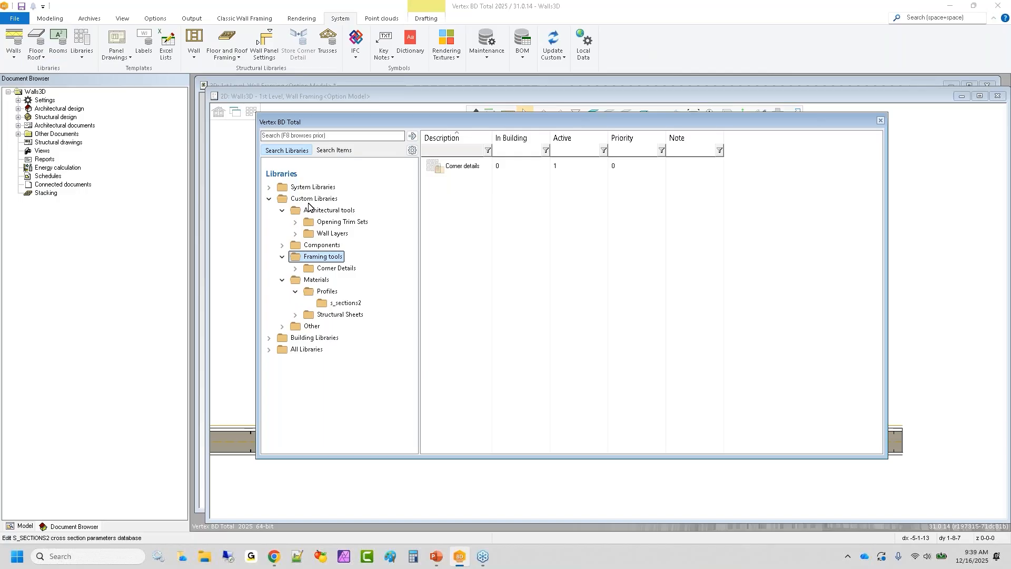
{"action": "double_click", "coordinate": [311, 339]}
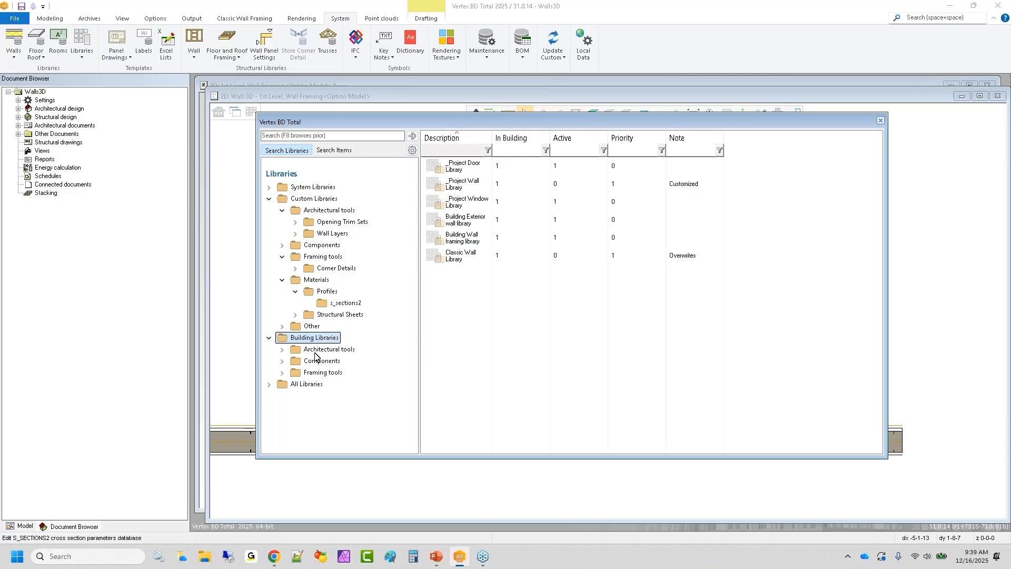
{"action": "double_click", "coordinate": [321, 374]}
{"action": "double_click", "coordinate": [337, 385]}
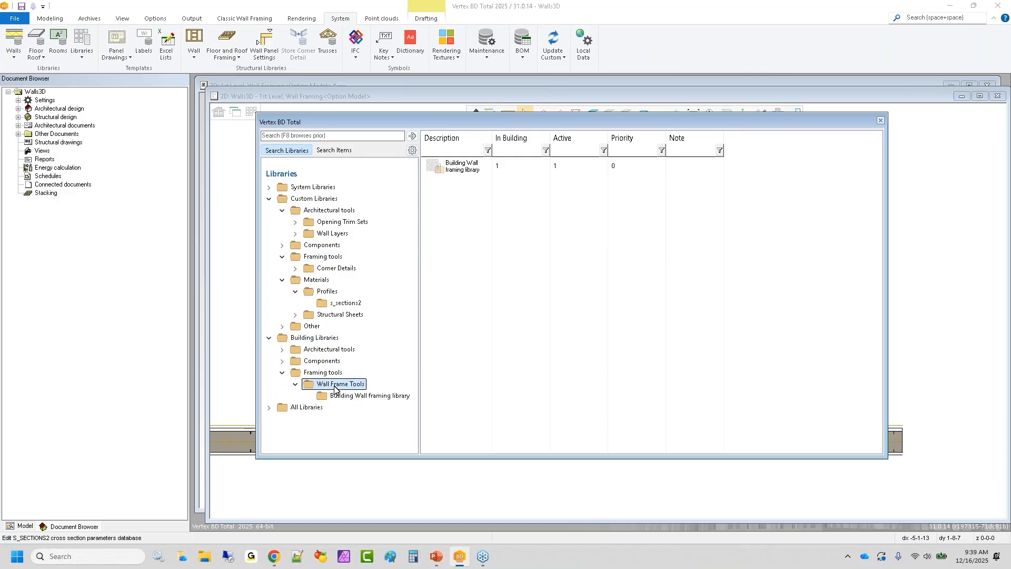
{"action": "left_click", "coordinate": [349, 398]}
{"action": "left_click_drag", "start_coordinate": [550, 138], "coordinate": [560, 137]}
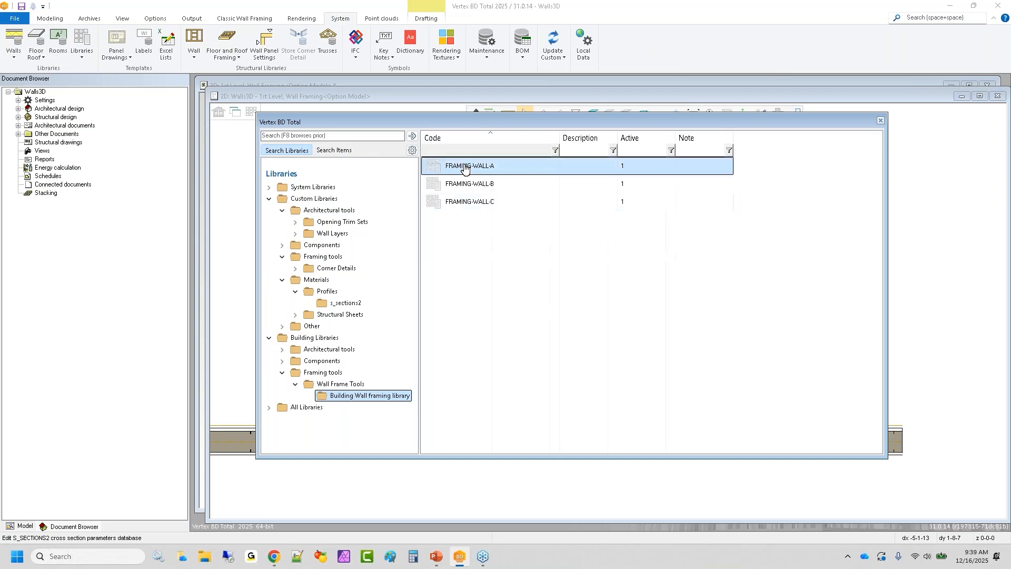
{"action": "double_click", "coordinate": [465, 165]}
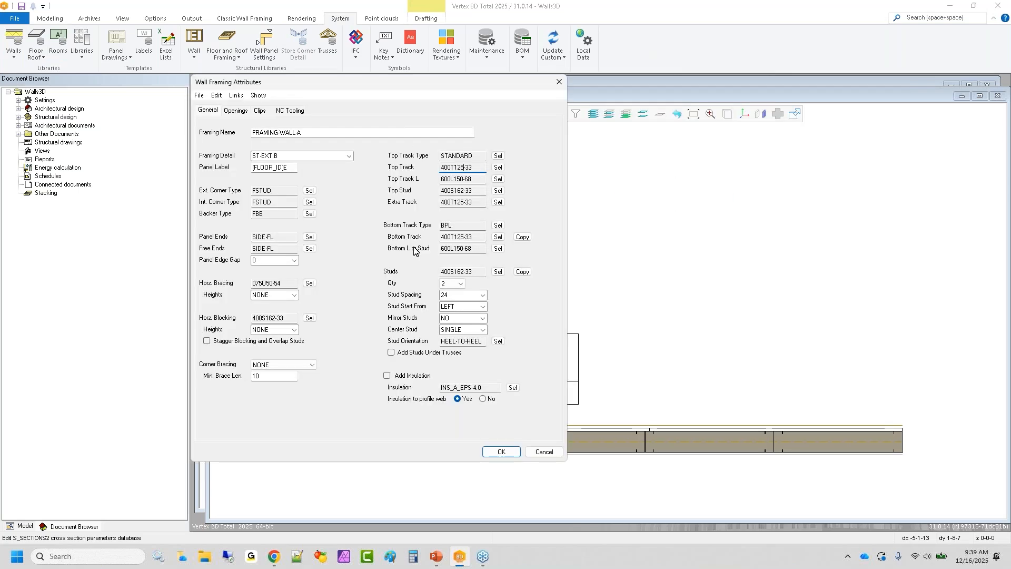
Step: Try the 250S350-54 profile from s_sections2 as the stud of FRAMING-WALL-A, then discard the change and close the library browser
{"action": "left_click", "coordinate": [498, 271]}
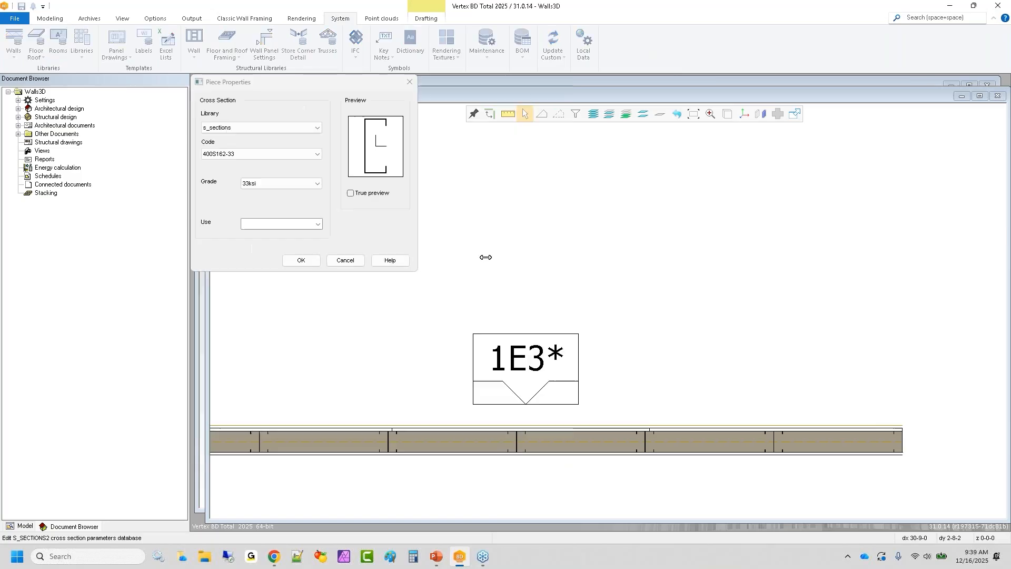
{"action": "left_click", "coordinate": [271, 131]}
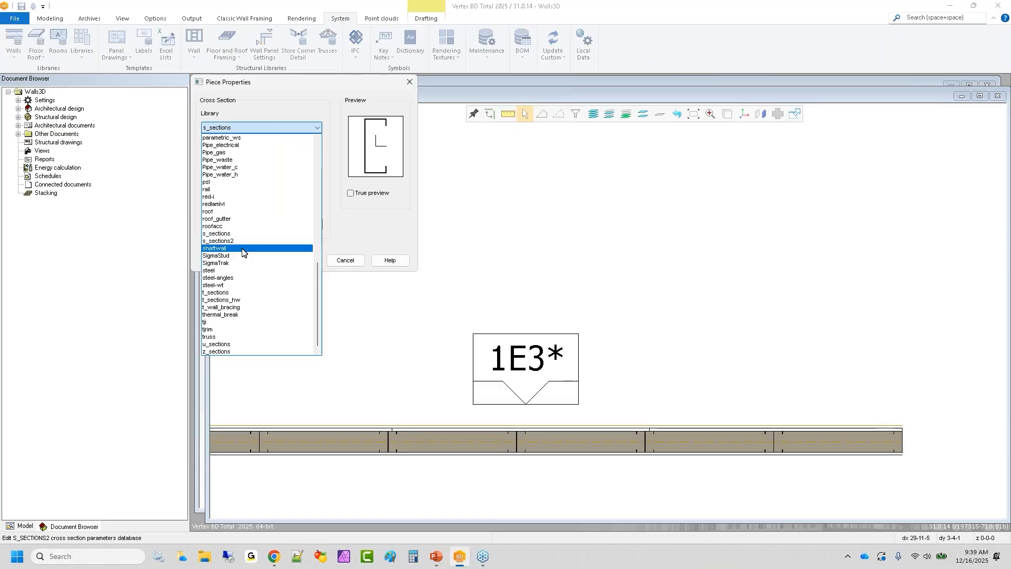
{"action": "left_click", "coordinate": [266, 182]}
{"action": "left_click", "coordinate": [260, 155]}
{"action": "left_click", "coordinate": [255, 170]}
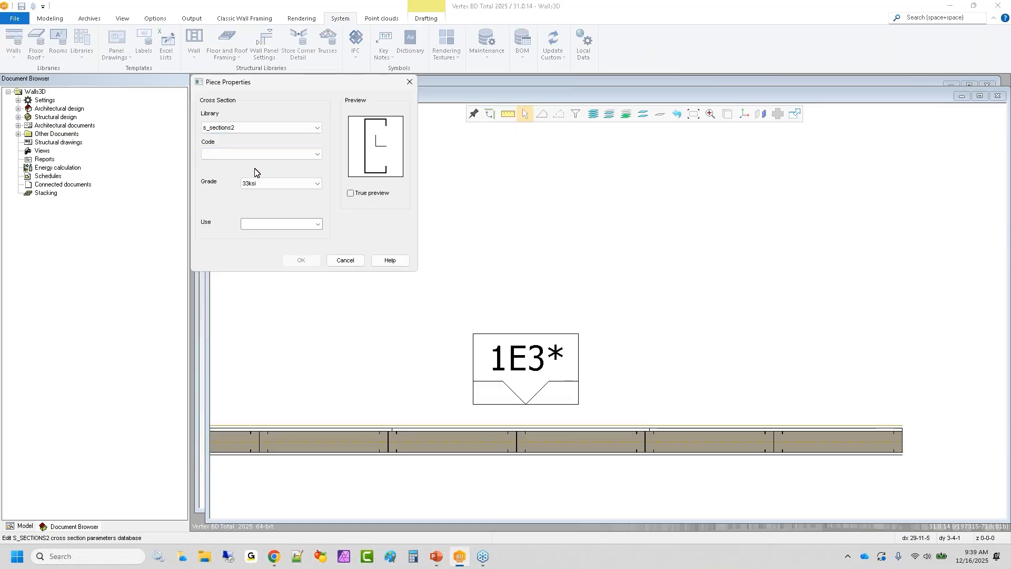
{"action": "left_click", "coordinate": [244, 153]}
{"action": "left_click", "coordinate": [240, 168]}
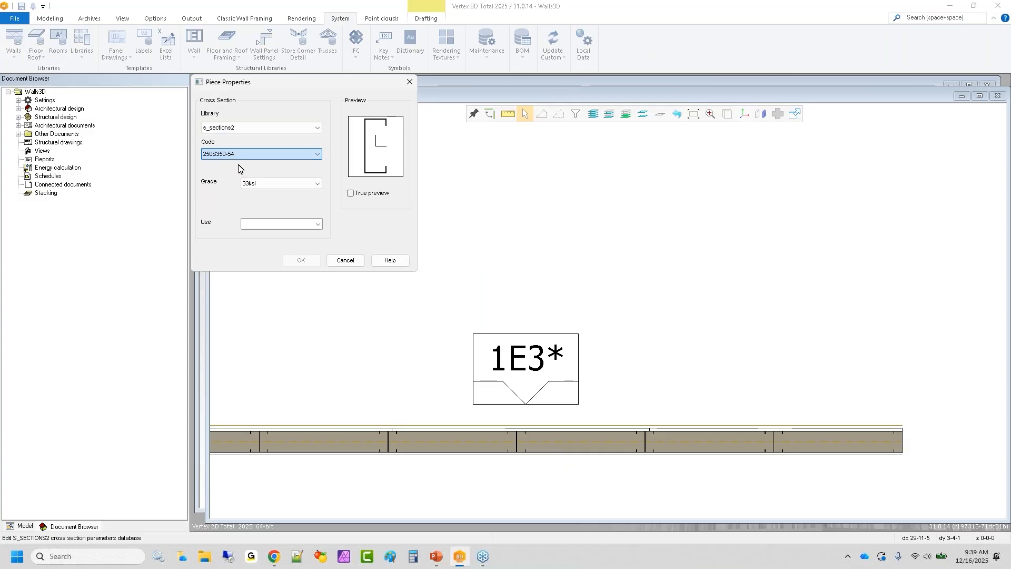
{"action": "left_click", "coordinate": [300, 260]}
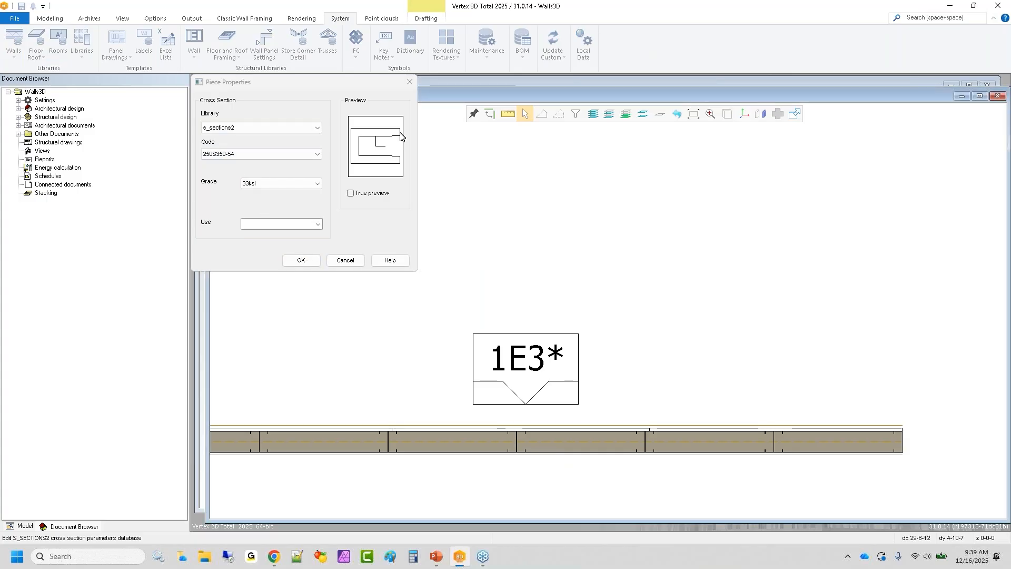
{"action": "left_click", "coordinate": [298, 260]}
{"action": "left_click_drag", "start_coordinate": [476, 272], "coordinate": [410, 273]}
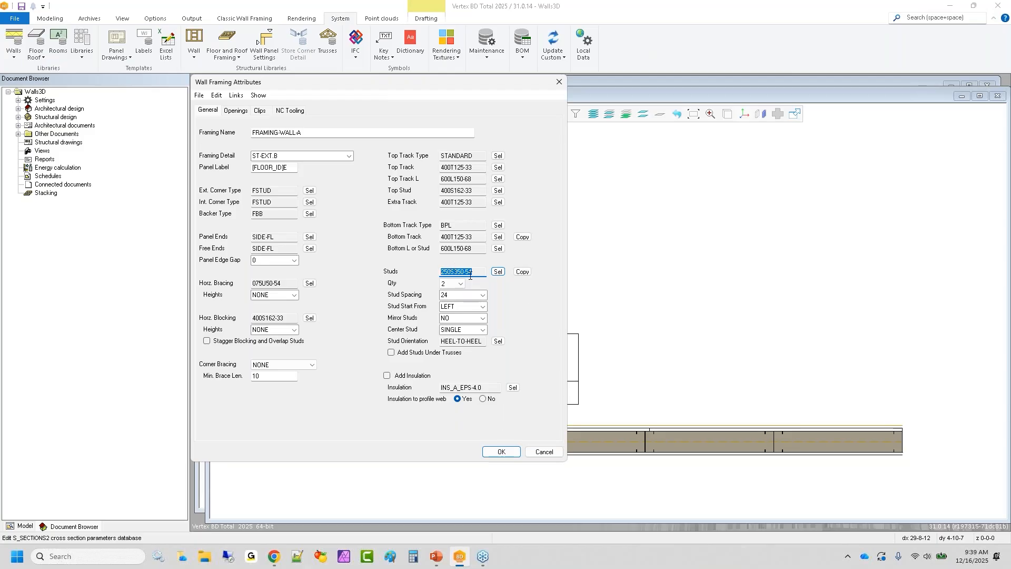
{"action": "left_click", "coordinate": [543, 451]}
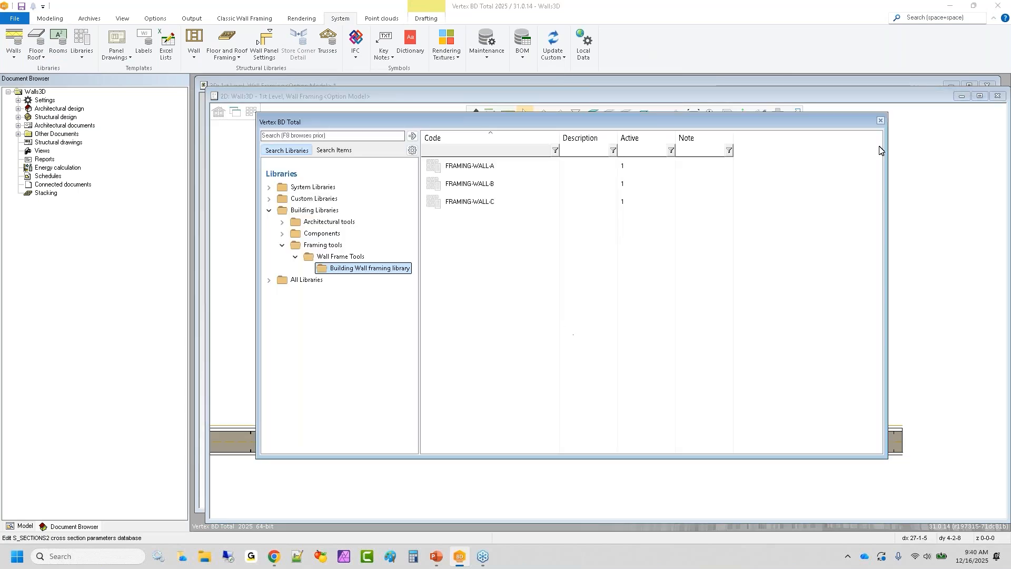
{"action": "left_click", "coordinate": [883, 121]}
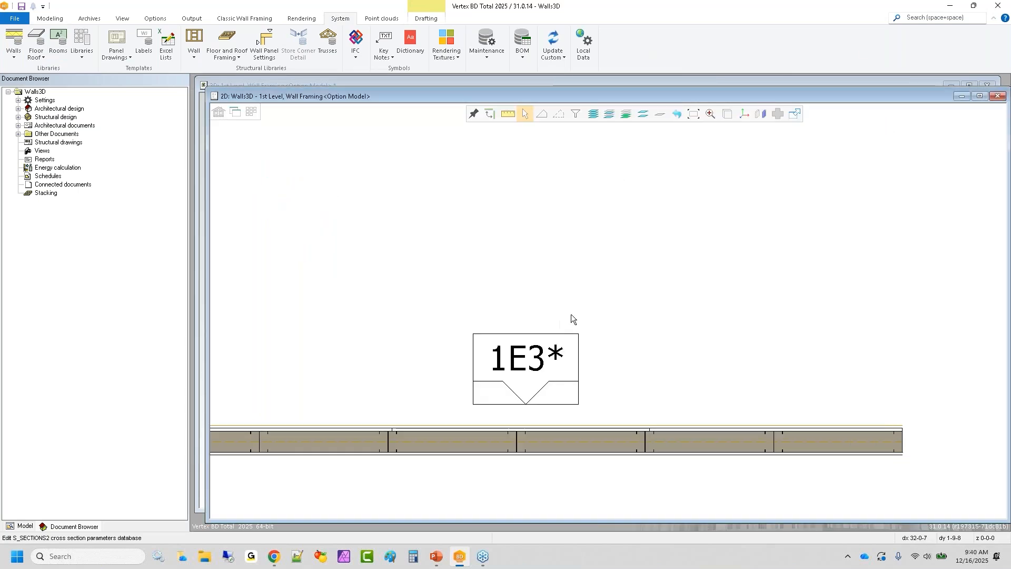
{"action": "scroll", "coordinate": [609, 314], "scroll_direction": "down", "scroll_amount": 5}
{"action": "scroll", "coordinate": [609, 314], "scroll_direction": "up", "scroll_amount": 5}
{"action": "scroll", "coordinate": [609, 313], "scroll_direction": "down", "scroll_amount": 4}
{"action": "scroll", "coordinate": [609, 313], "scroll_direction": "up", "scroll_amount": 1}
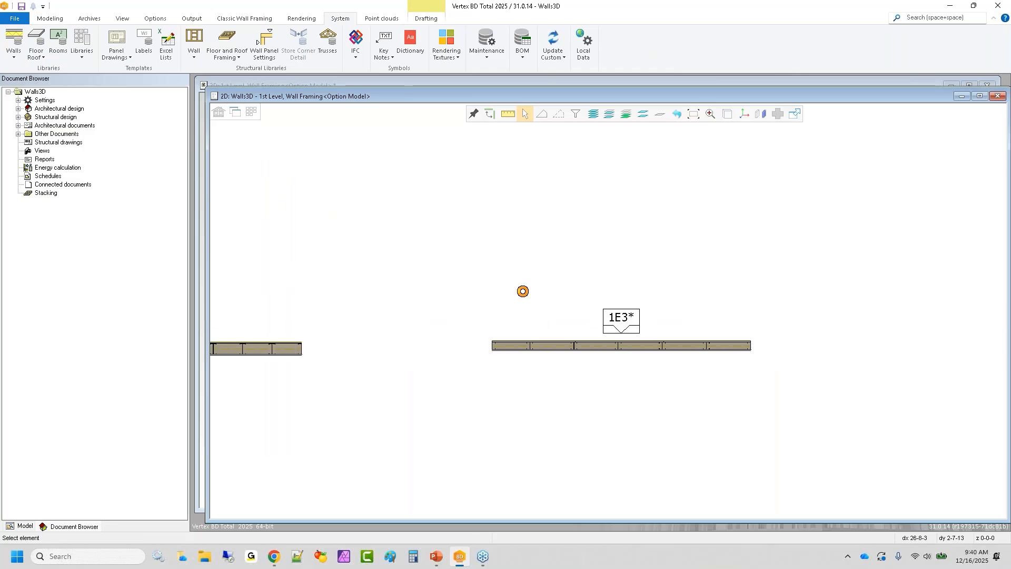